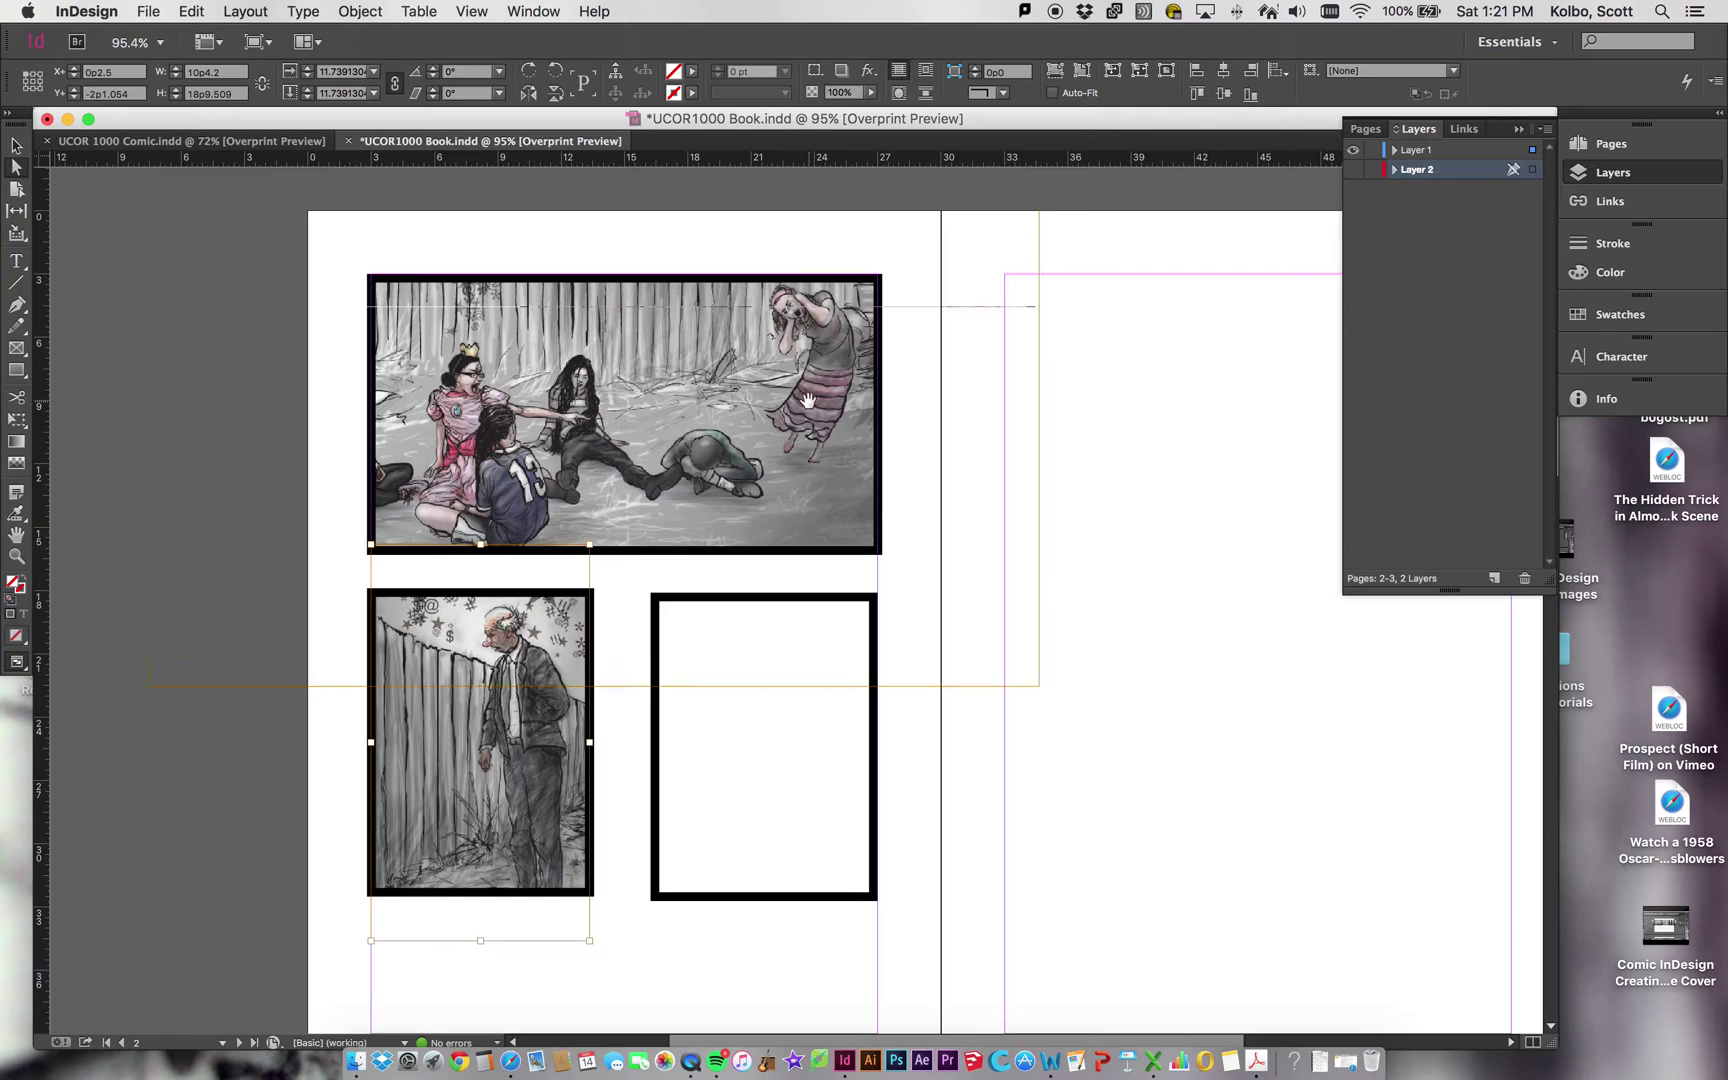
# - On Layer 1, draw an ellipse frame about 7p4.4 wide by 4p3.6 high between the seated and screaming women in the large comic panel
pyautogui.scroll(5, 807, 400)
pyautogui.hscroll(4, 807, 400)
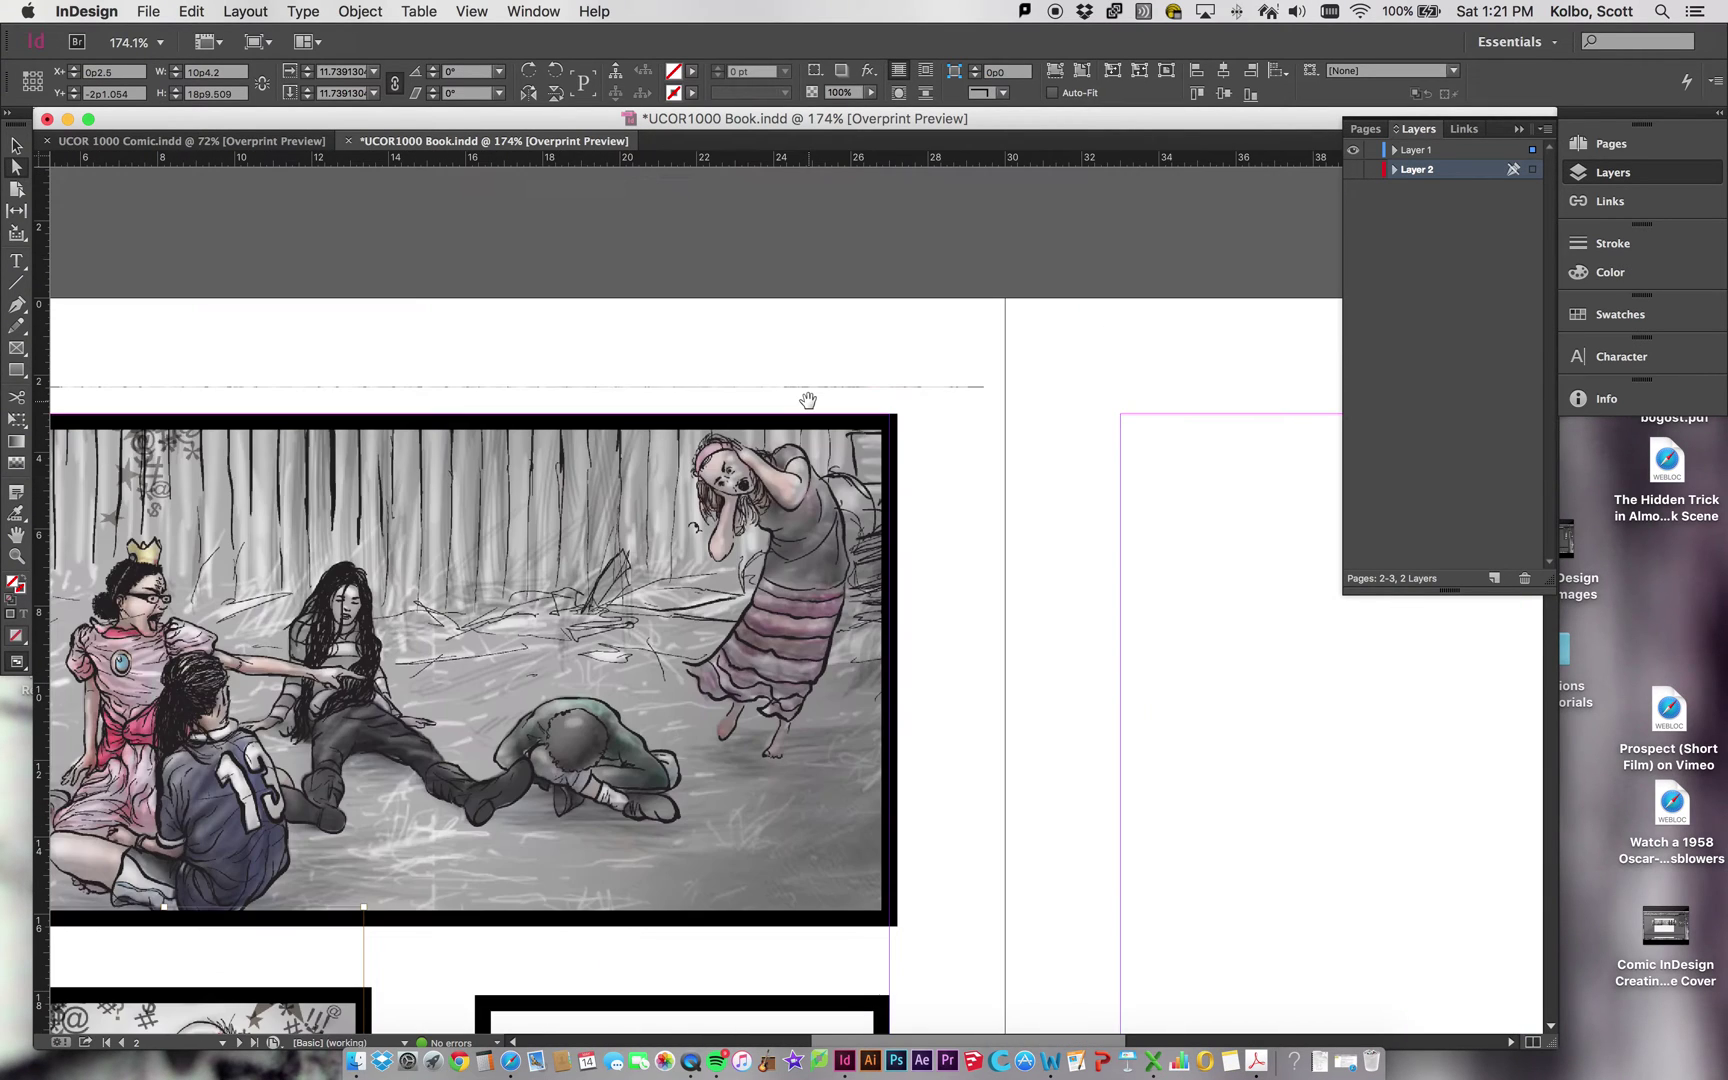
pyautogui.scroll(-2, 807, 400)
pyautogui.scroll(1, 807, 400)
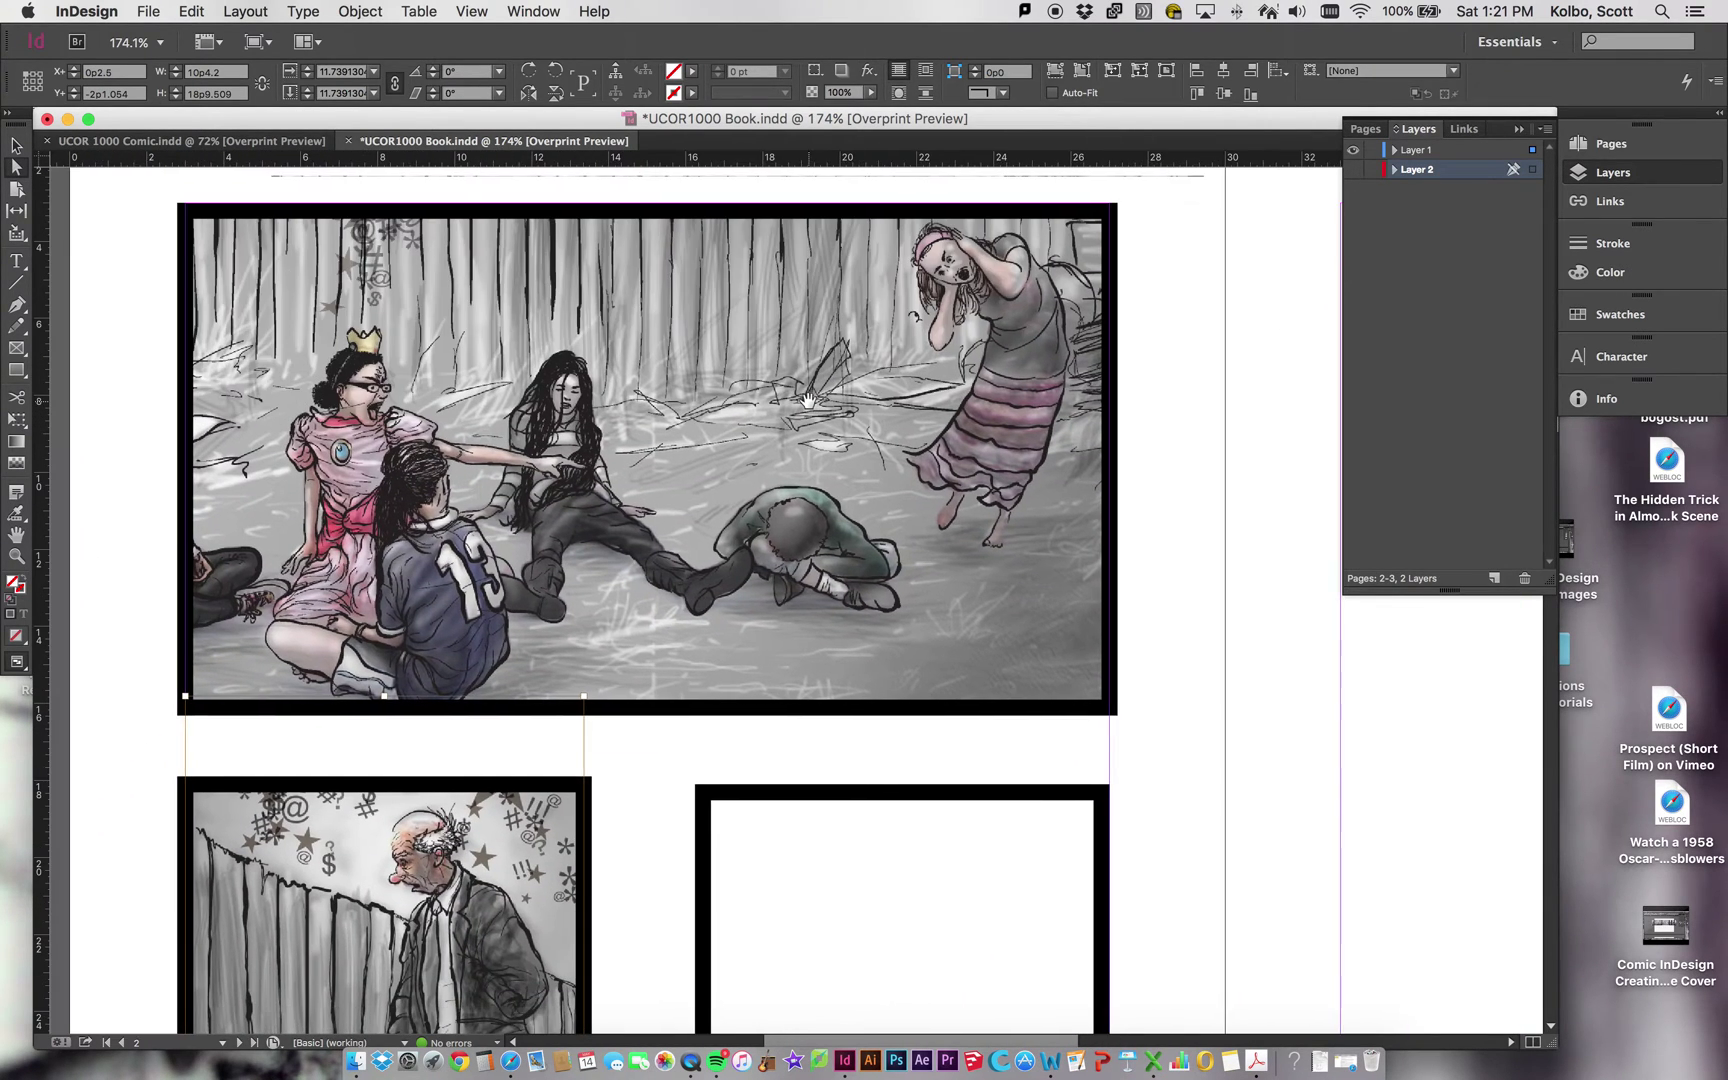
pyautogui.scroll(1, 807, 400)
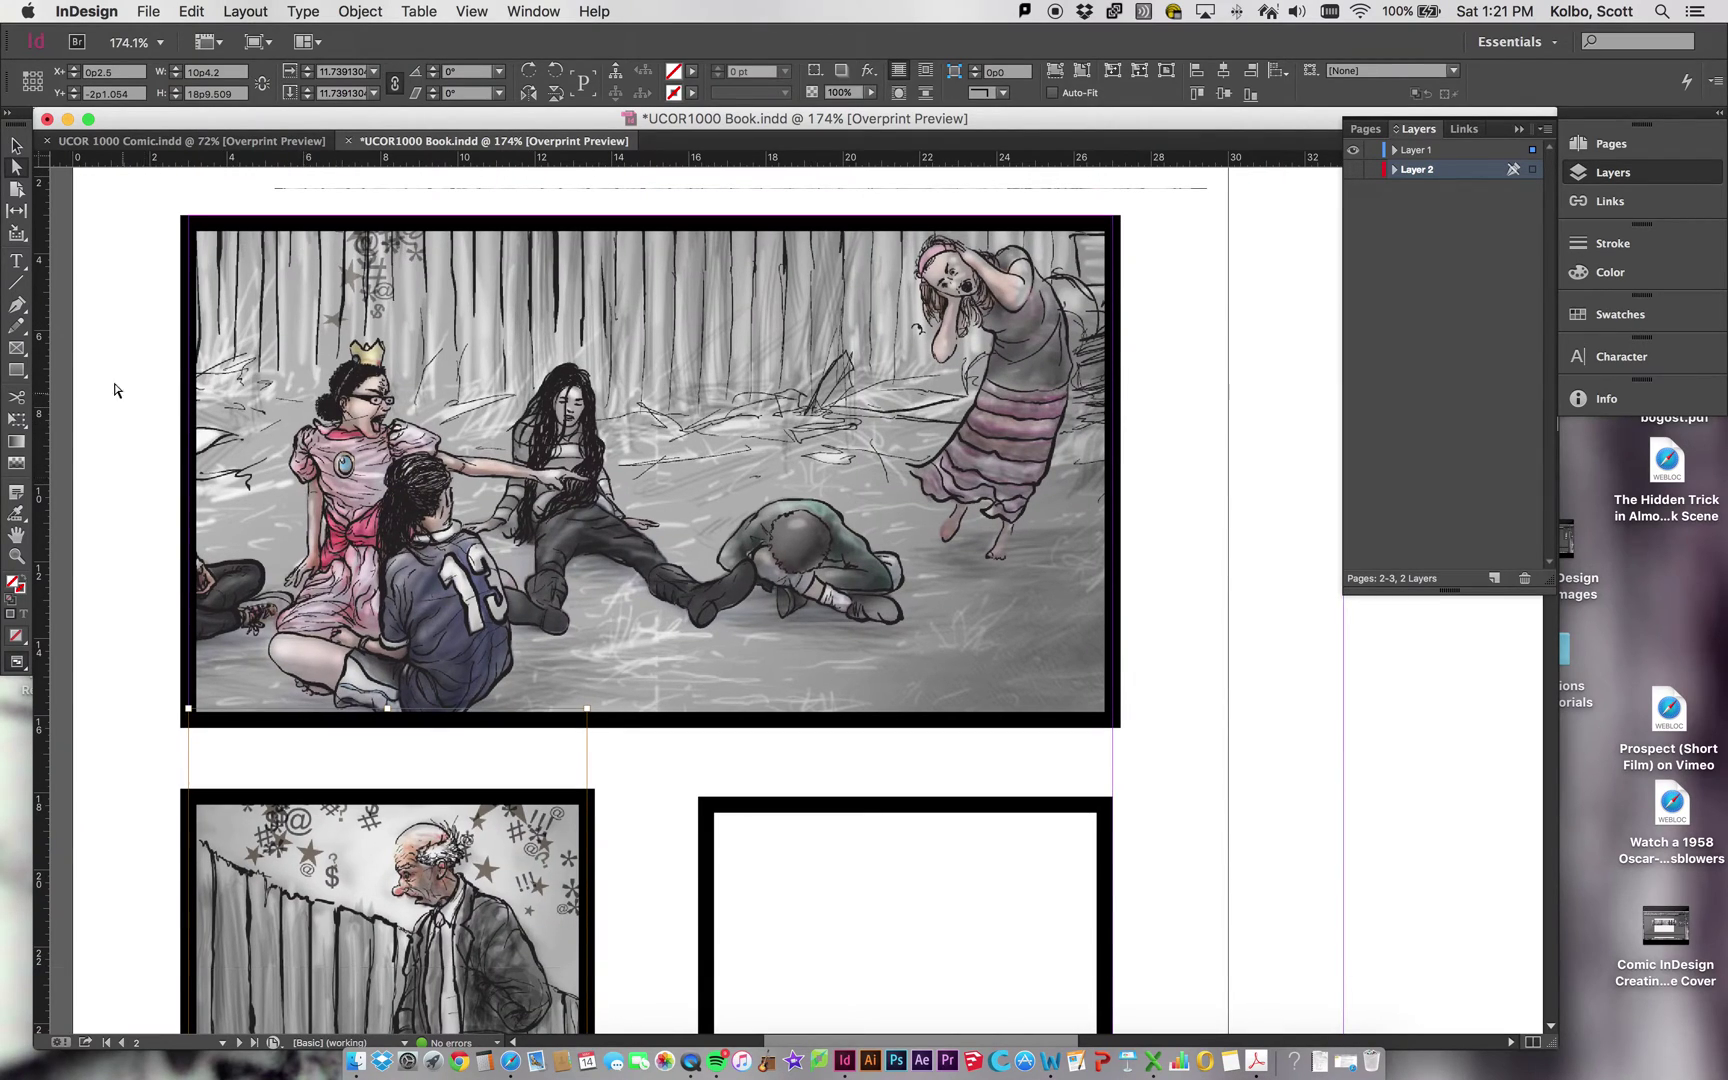
pyautogui.click(18, 349)
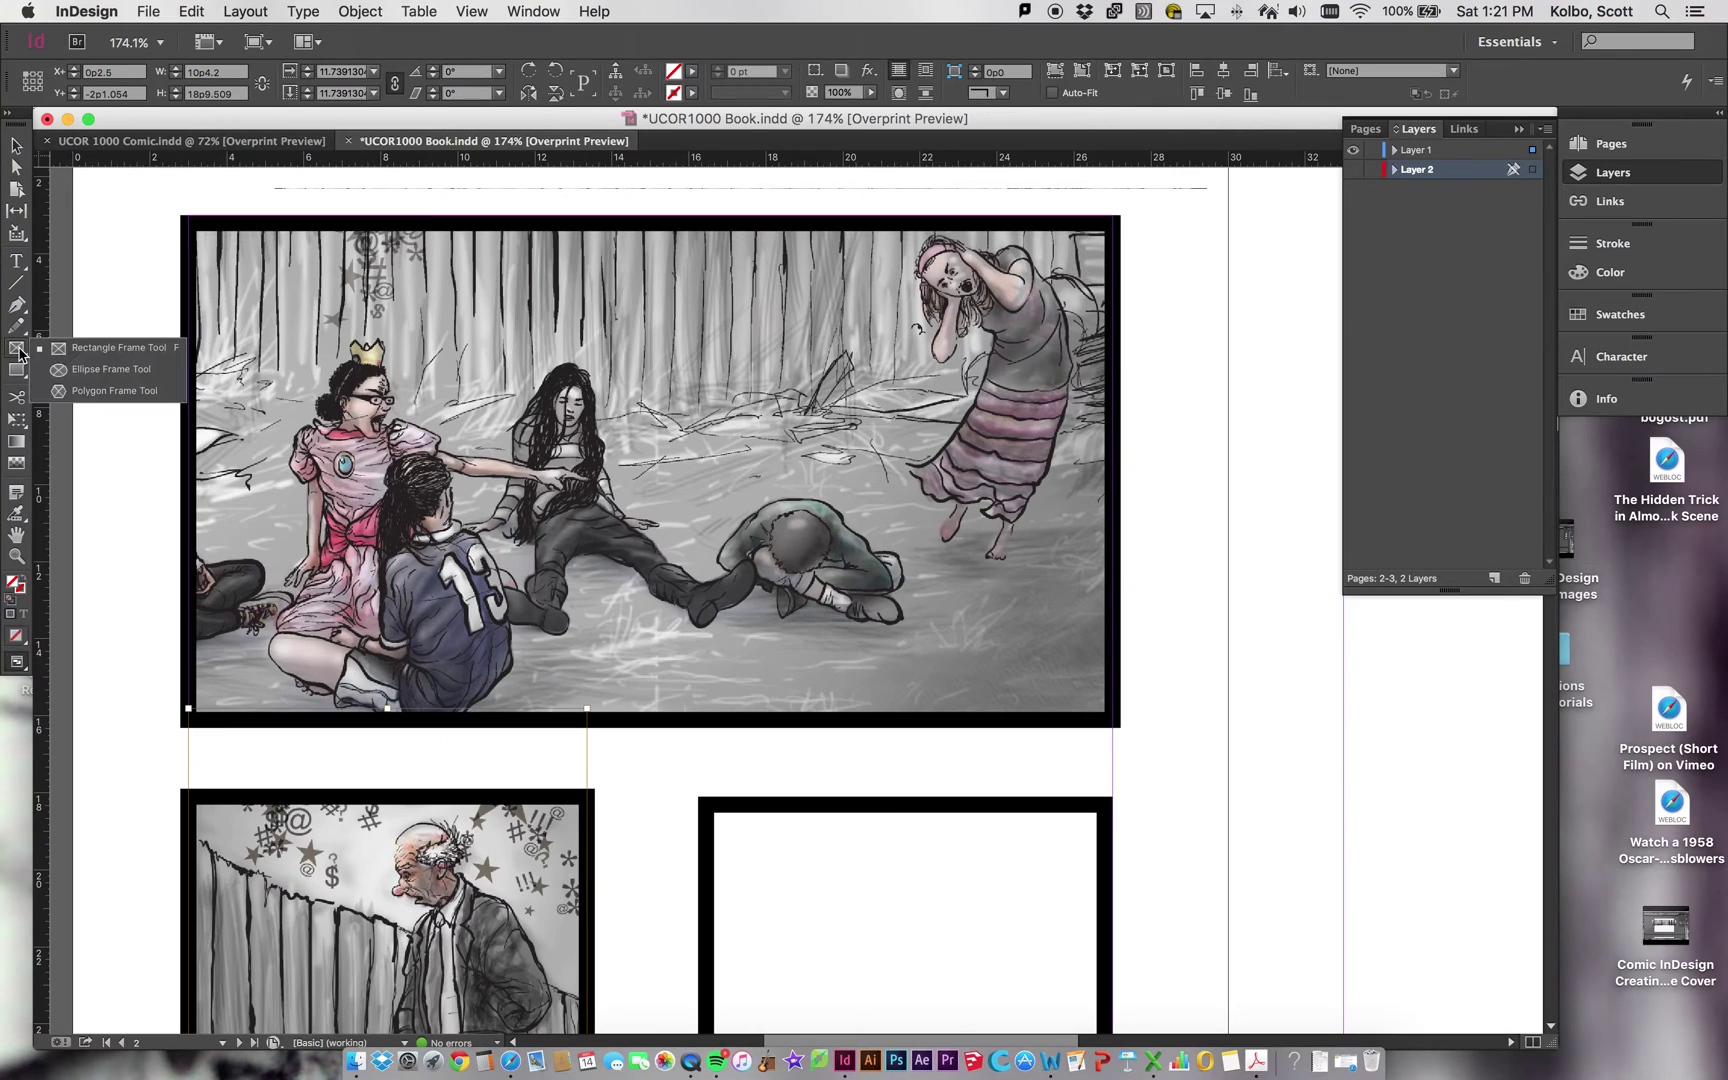
pyautogui.click(18, 349)
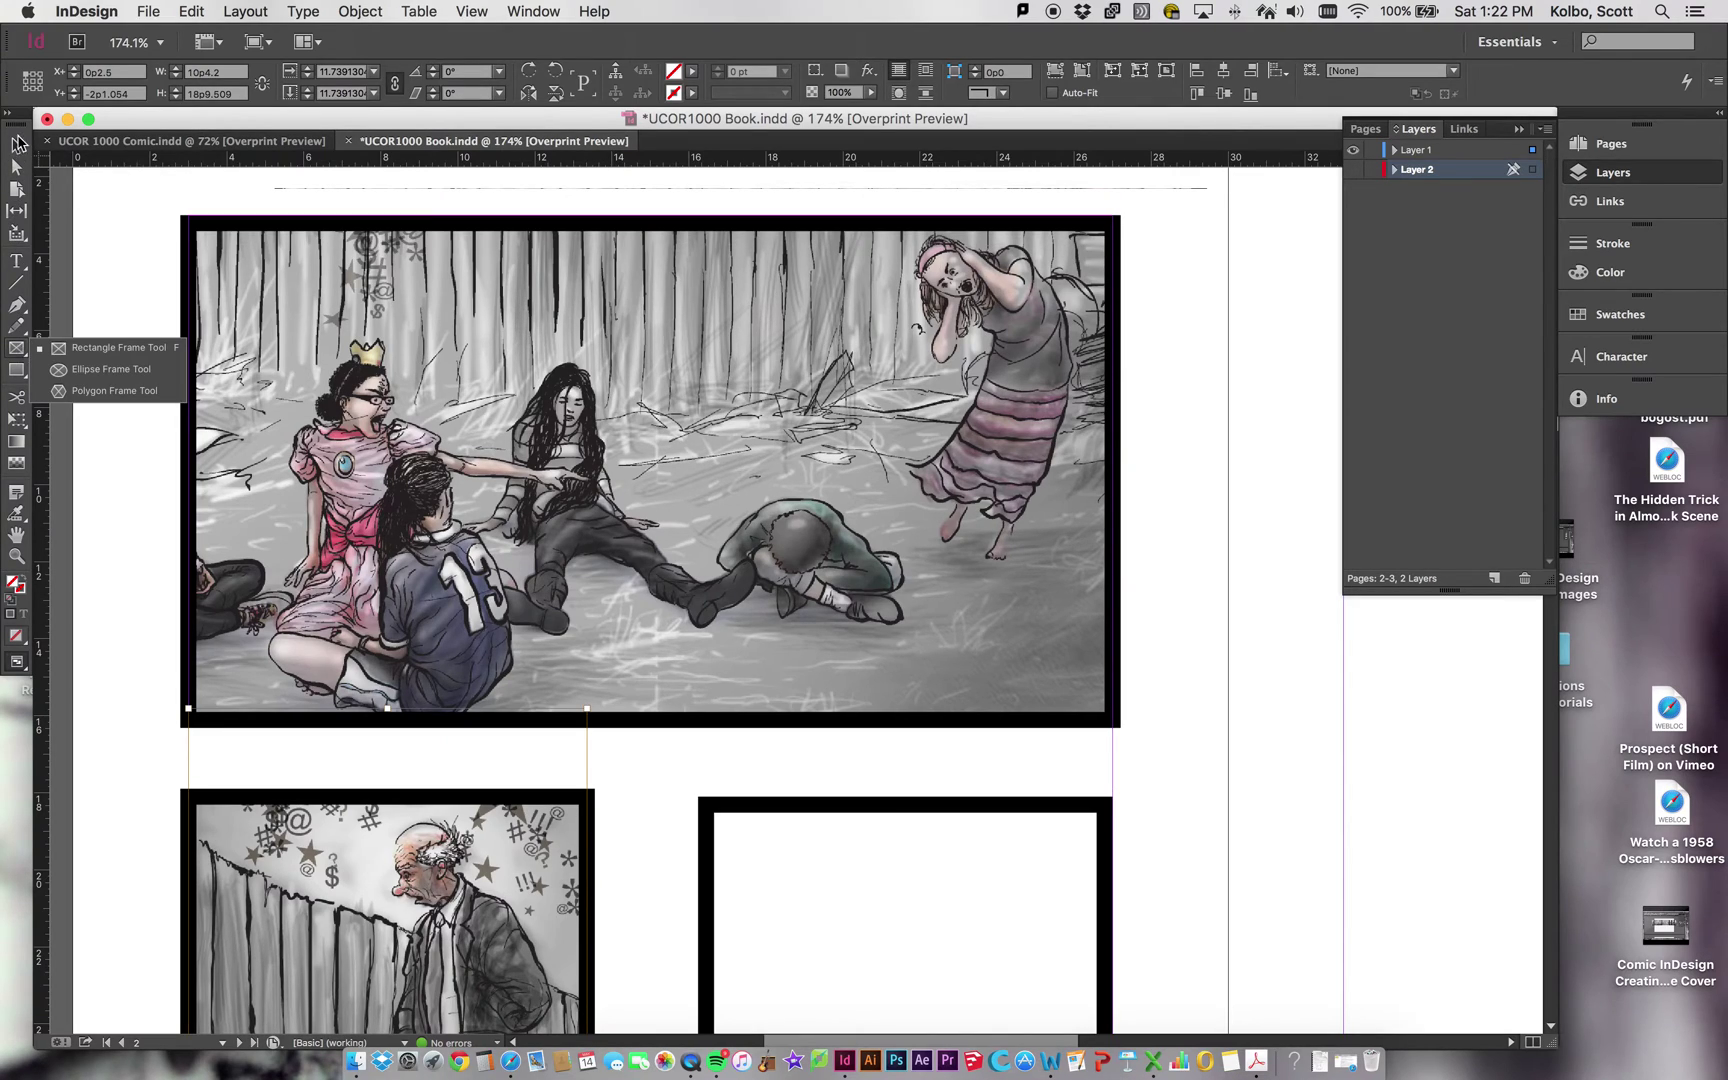
pyautogui.click(20, 306)
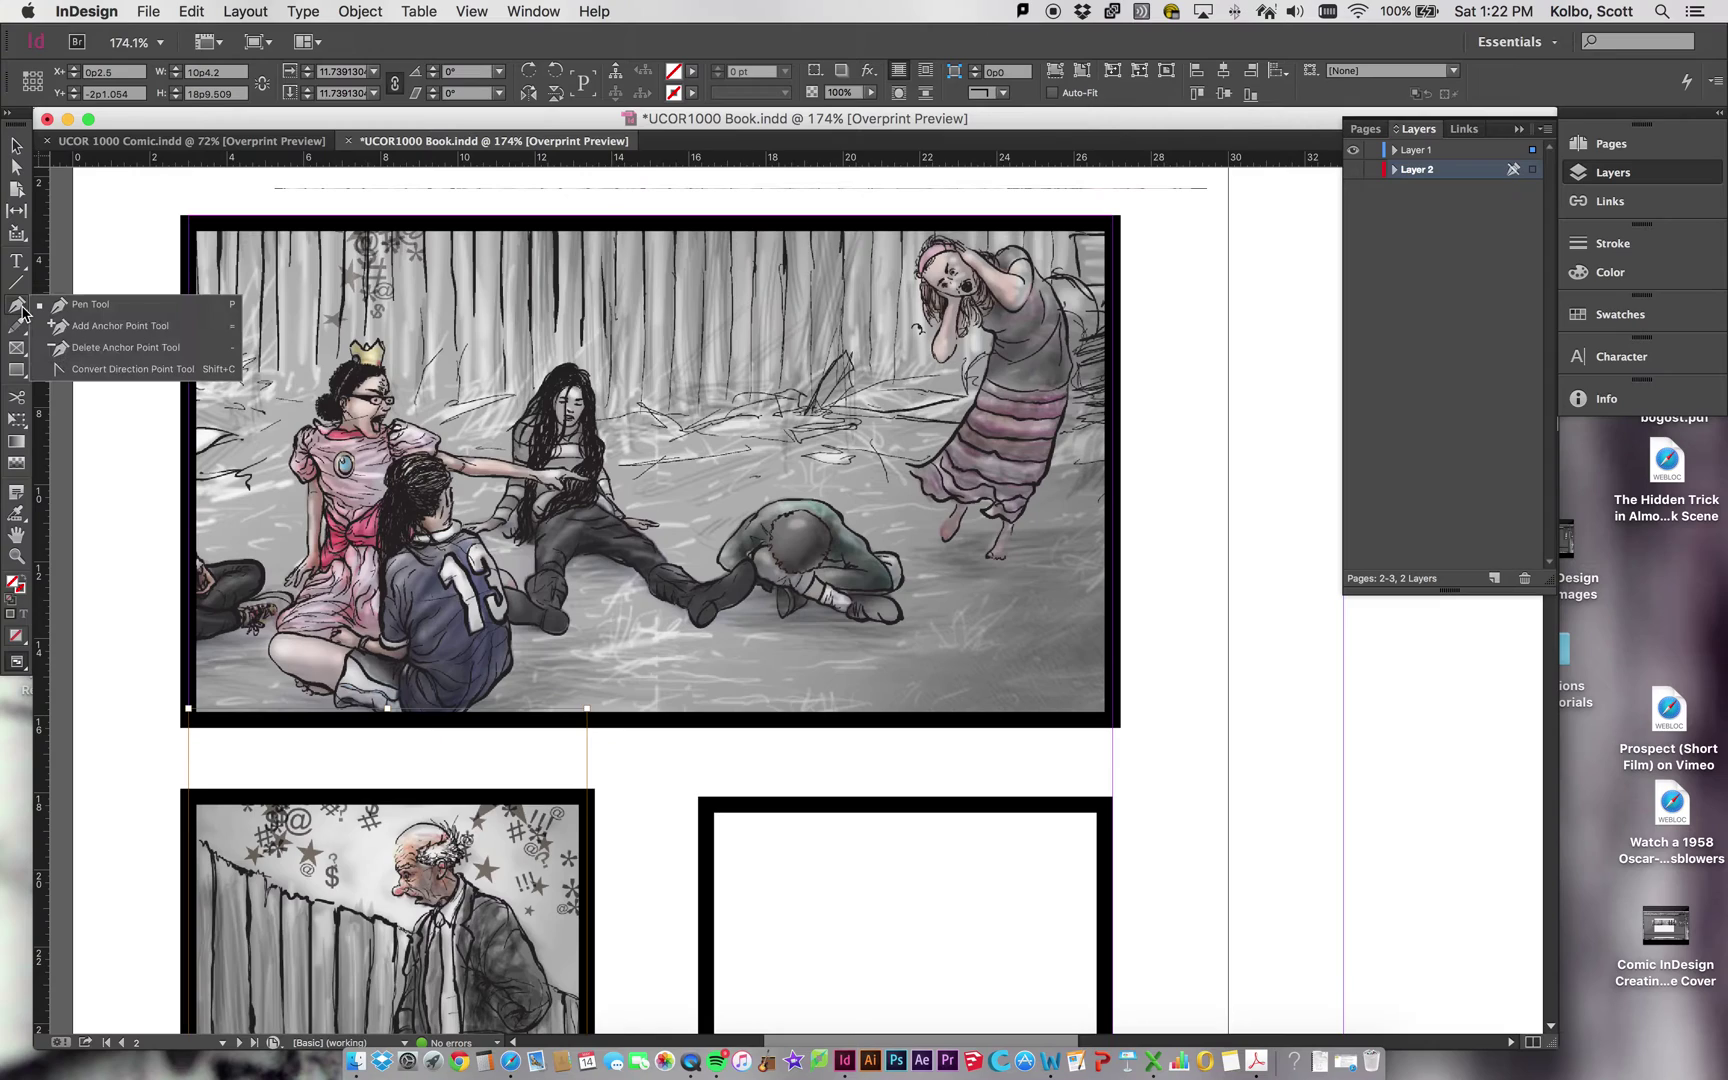
pyautogui.click(8, 356)
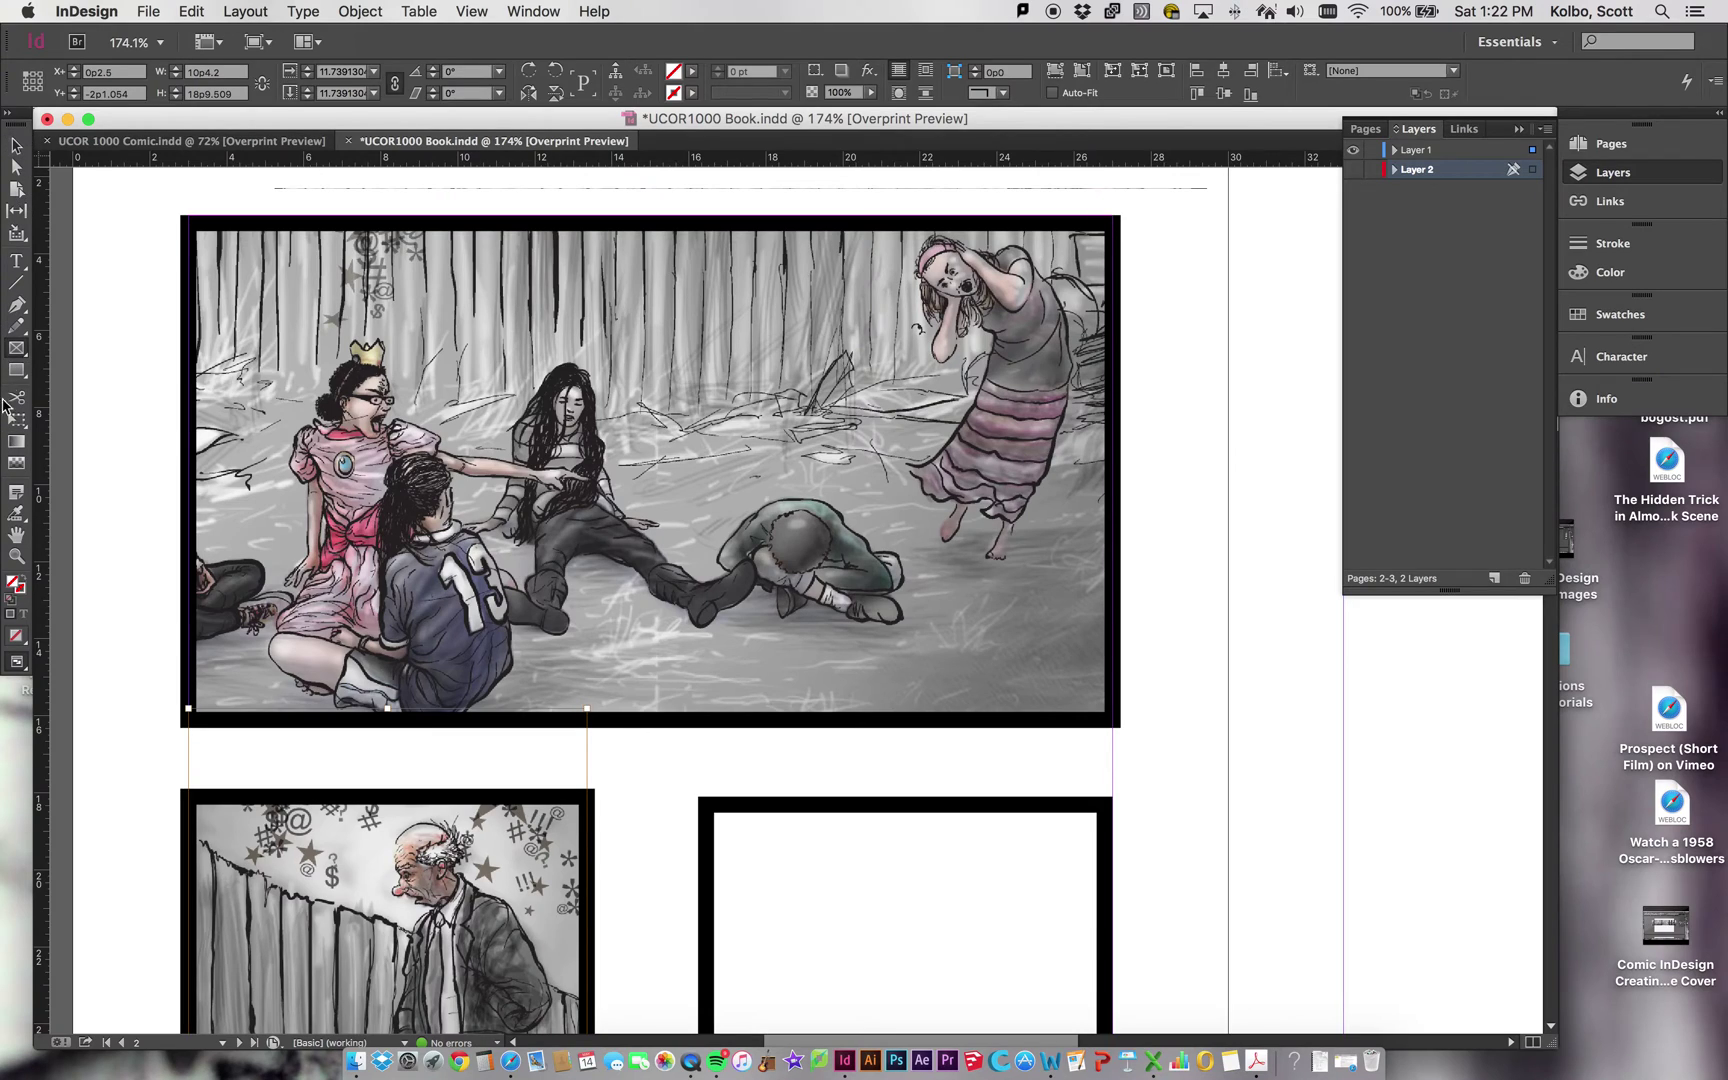
pyautogui.click(15, 352)
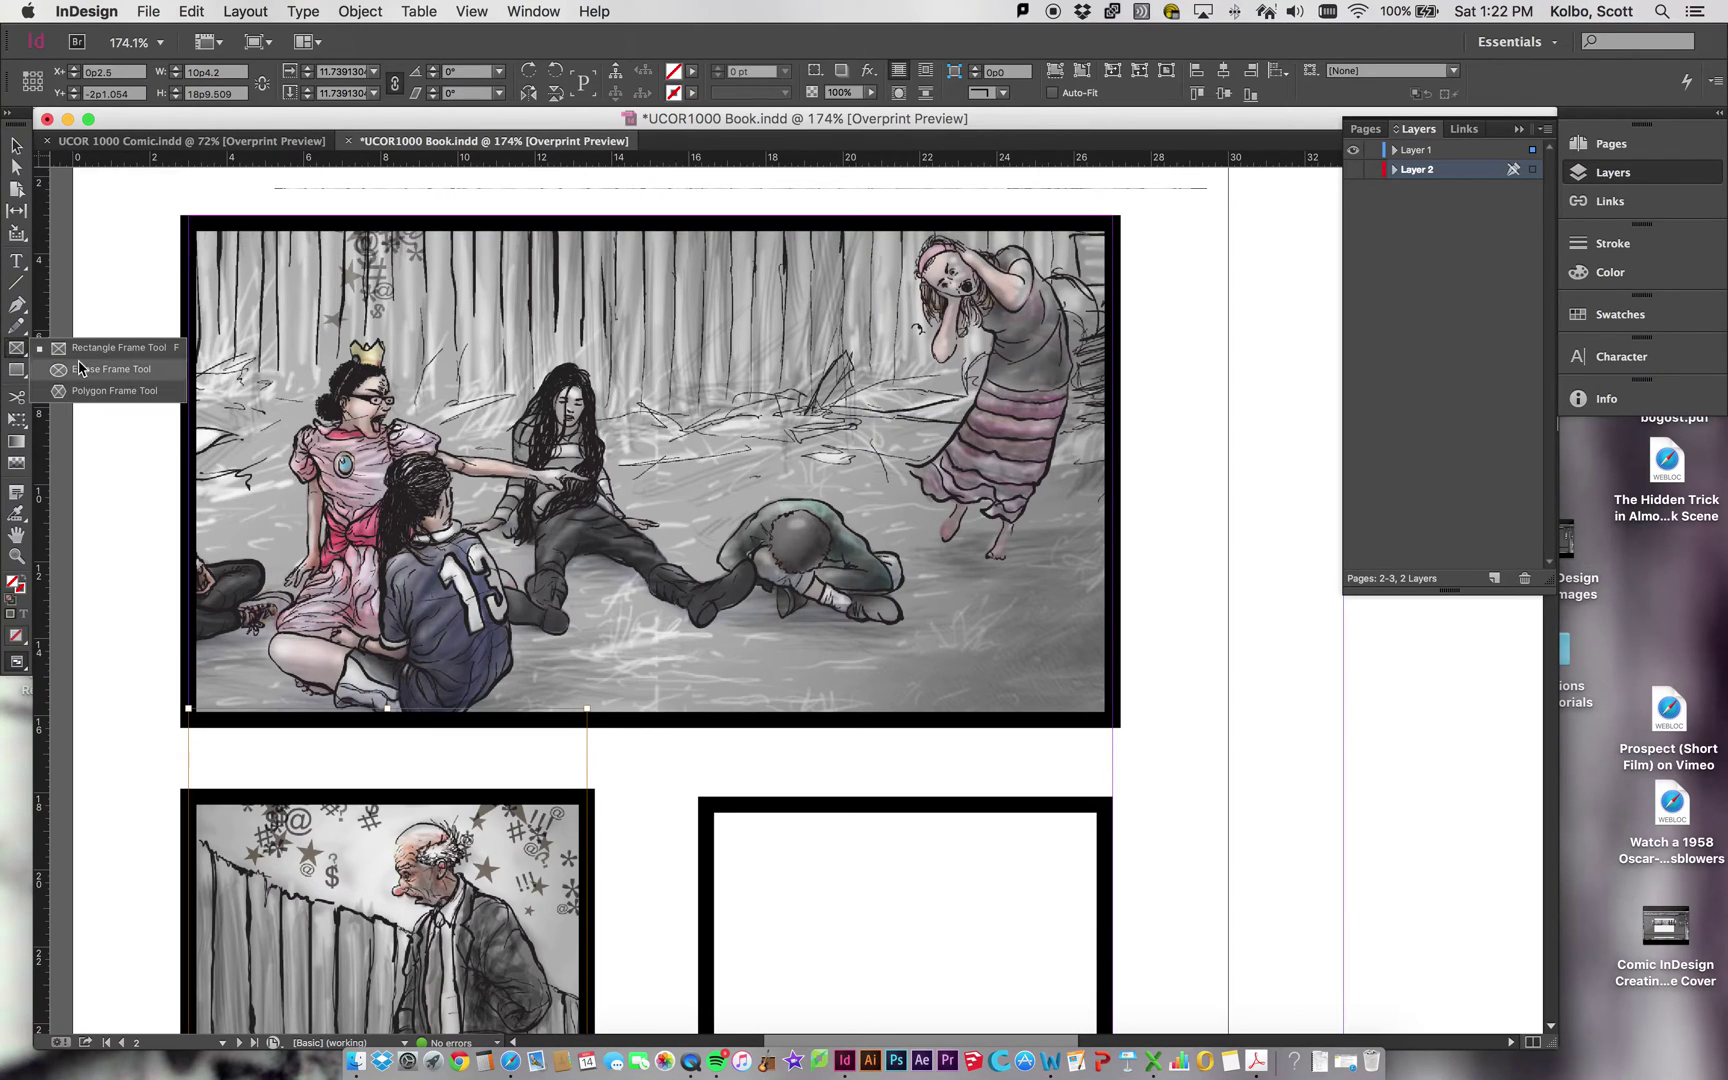
pyautogui.click(80, 368)
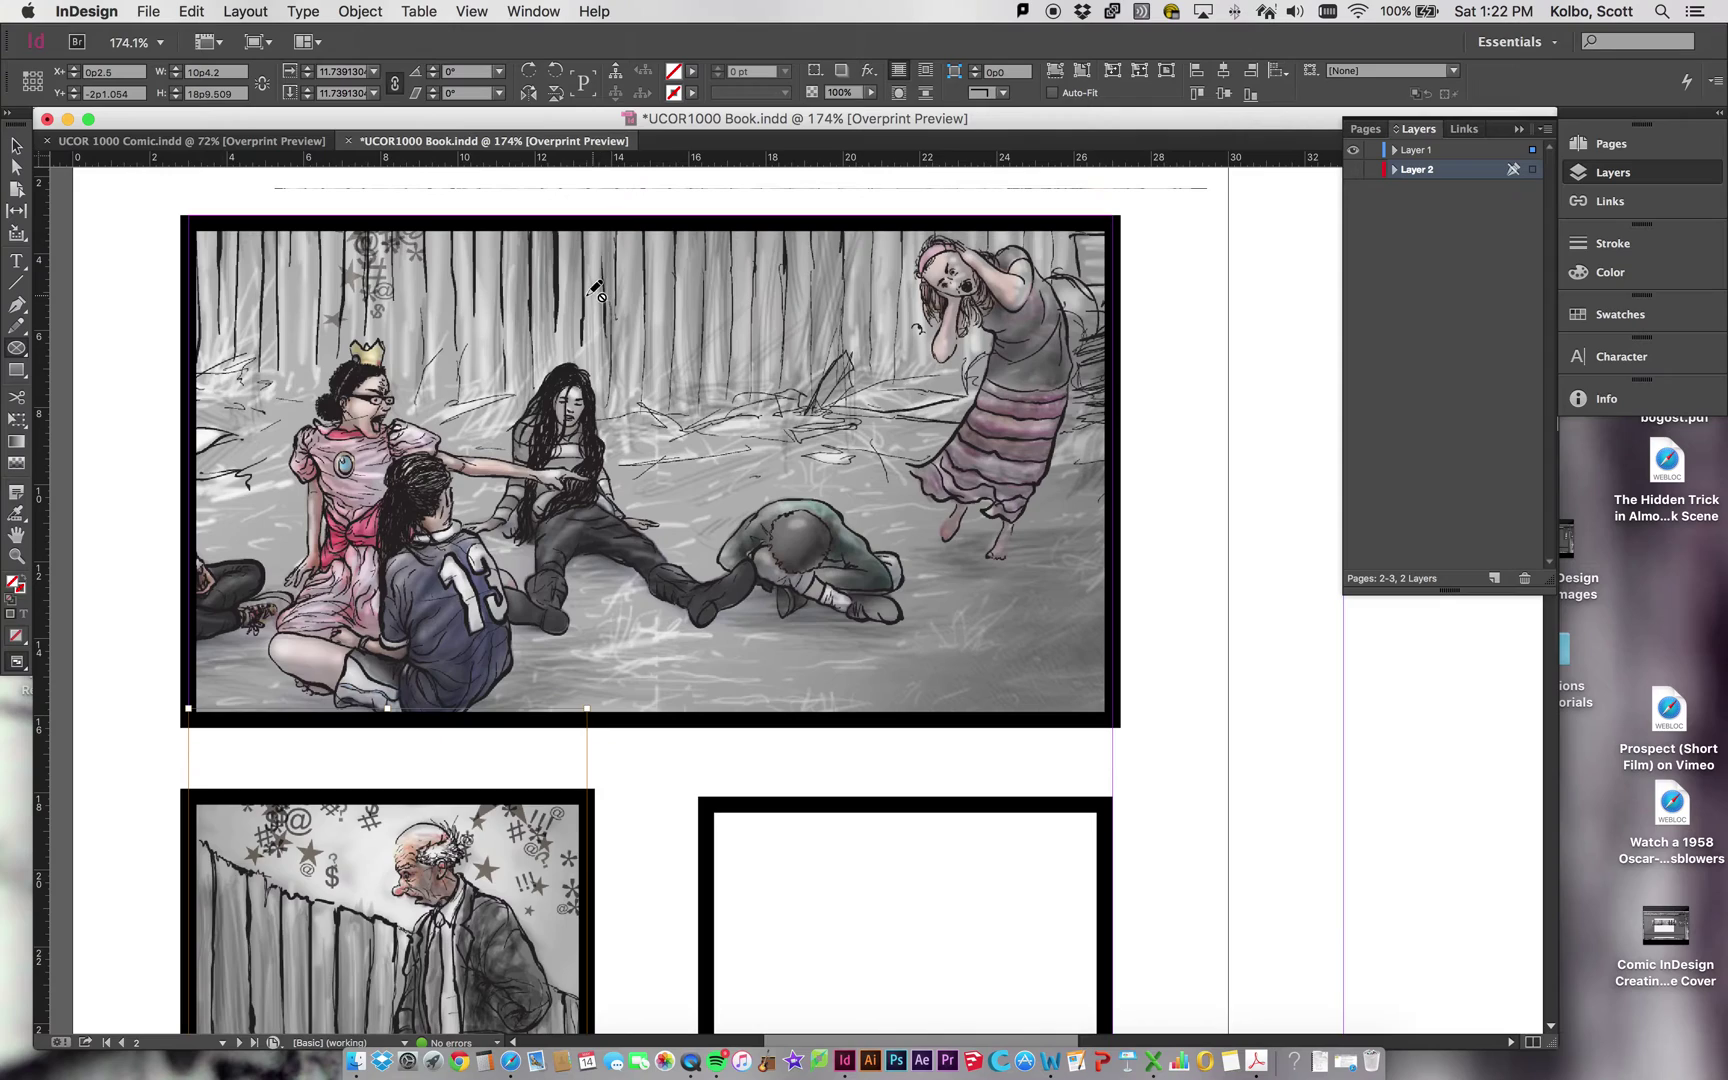
pyautogui.click(1420, 151)
pyautogui.moveTo(605, 311)
pyautogui.mouseDown()
pyautogui.moveTo(790, 398)
pyautogui.moveTo(890, 478)
pyautogui.mouseUp()
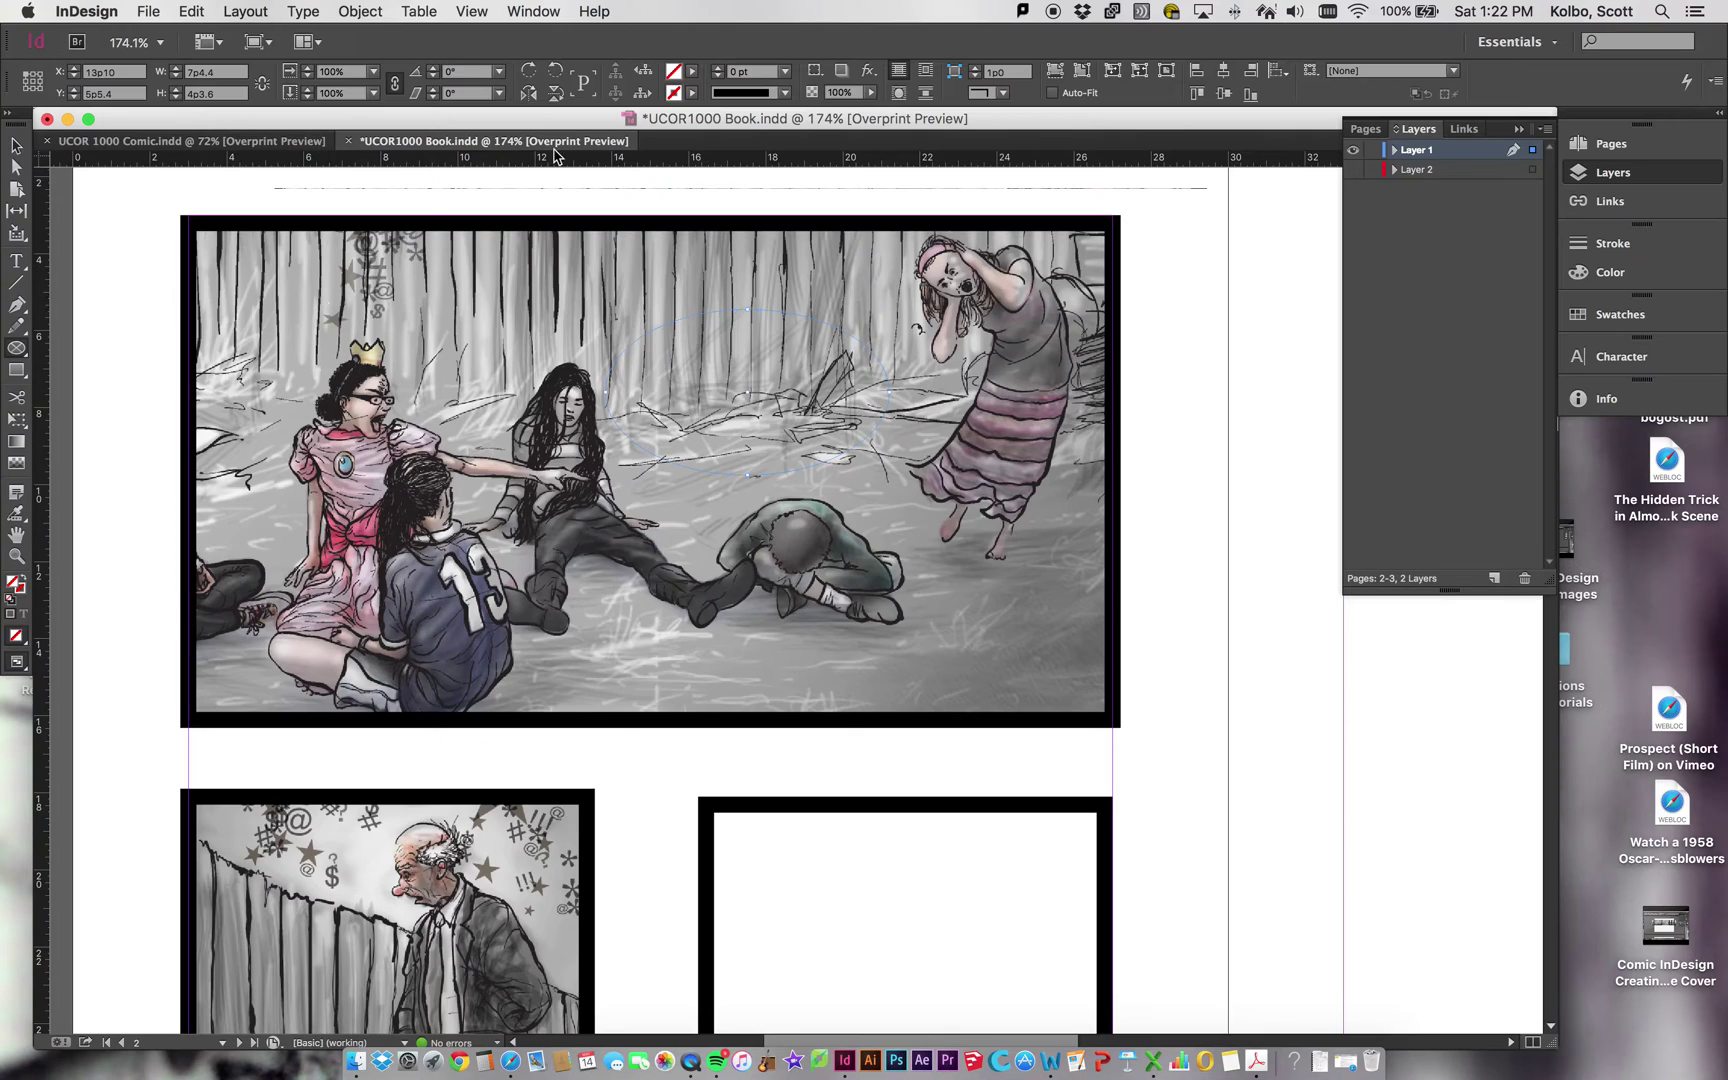
# - Give the ellipse frame a 2 pt stroke
pyautogui.click(742, 93)
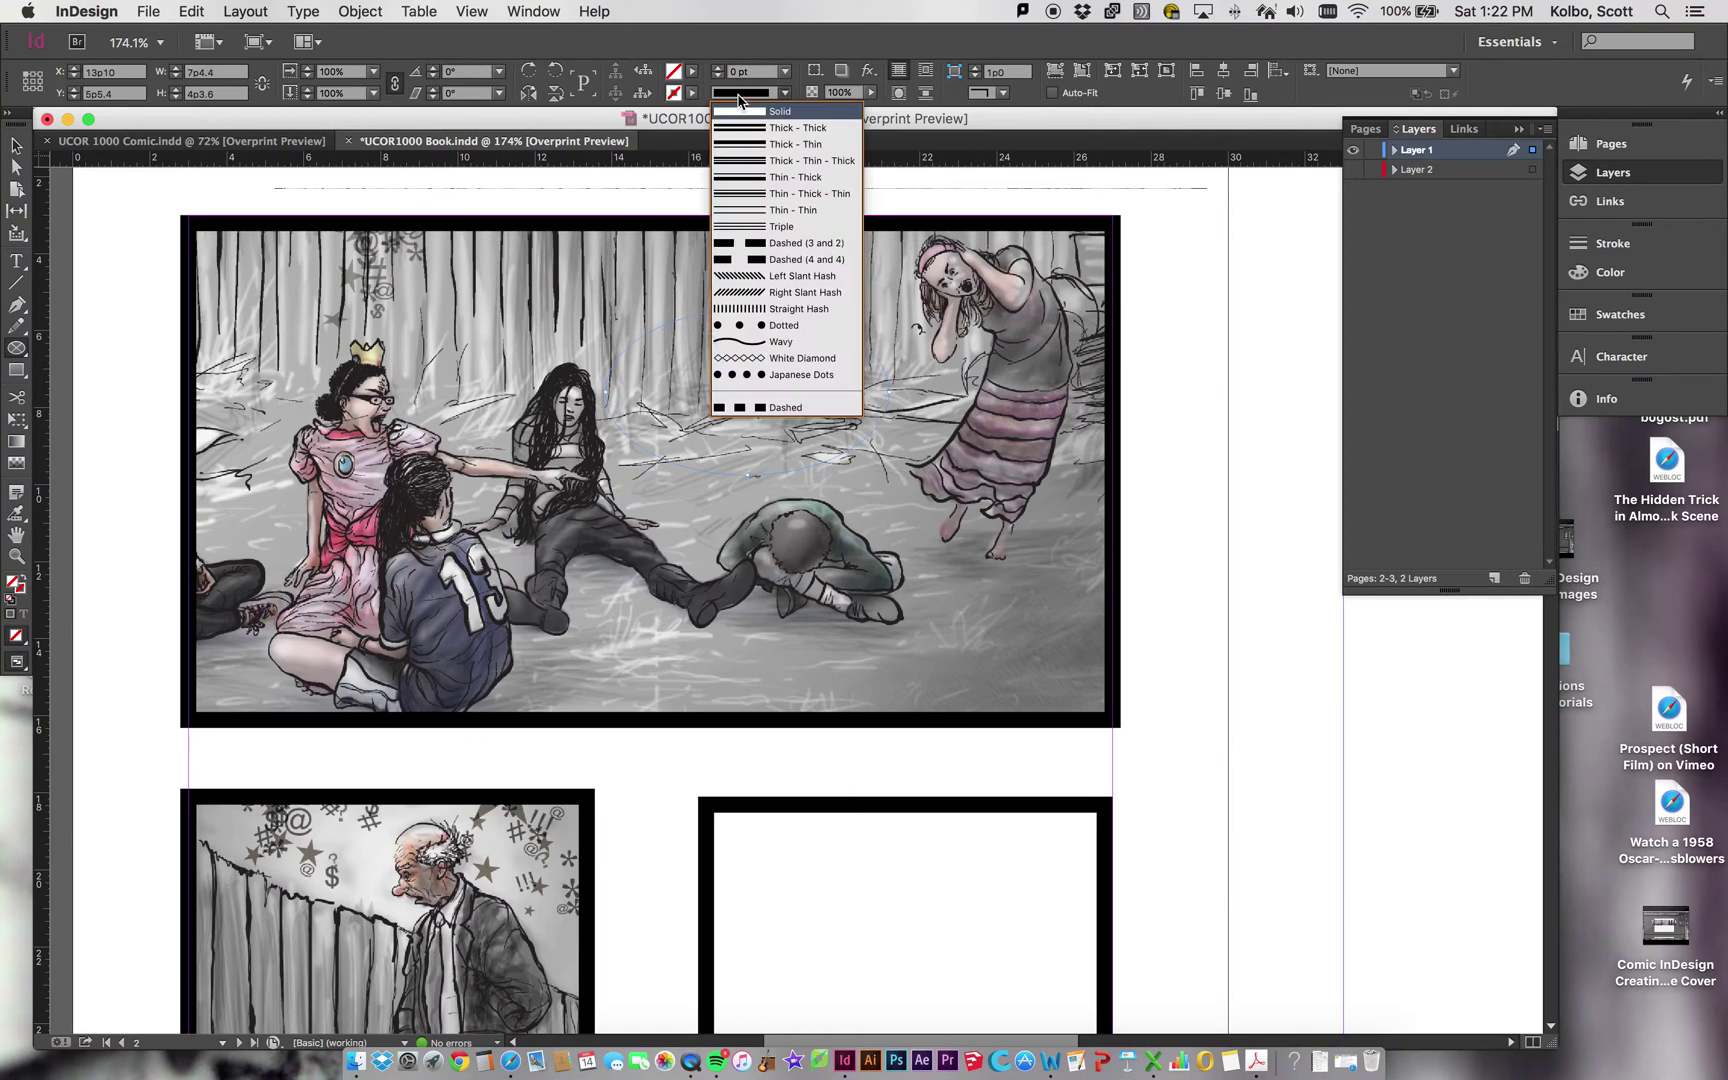
pyautogui.click(724, 75)
pyautogui.click(722, 70)
pyautogui.click(722, 70)
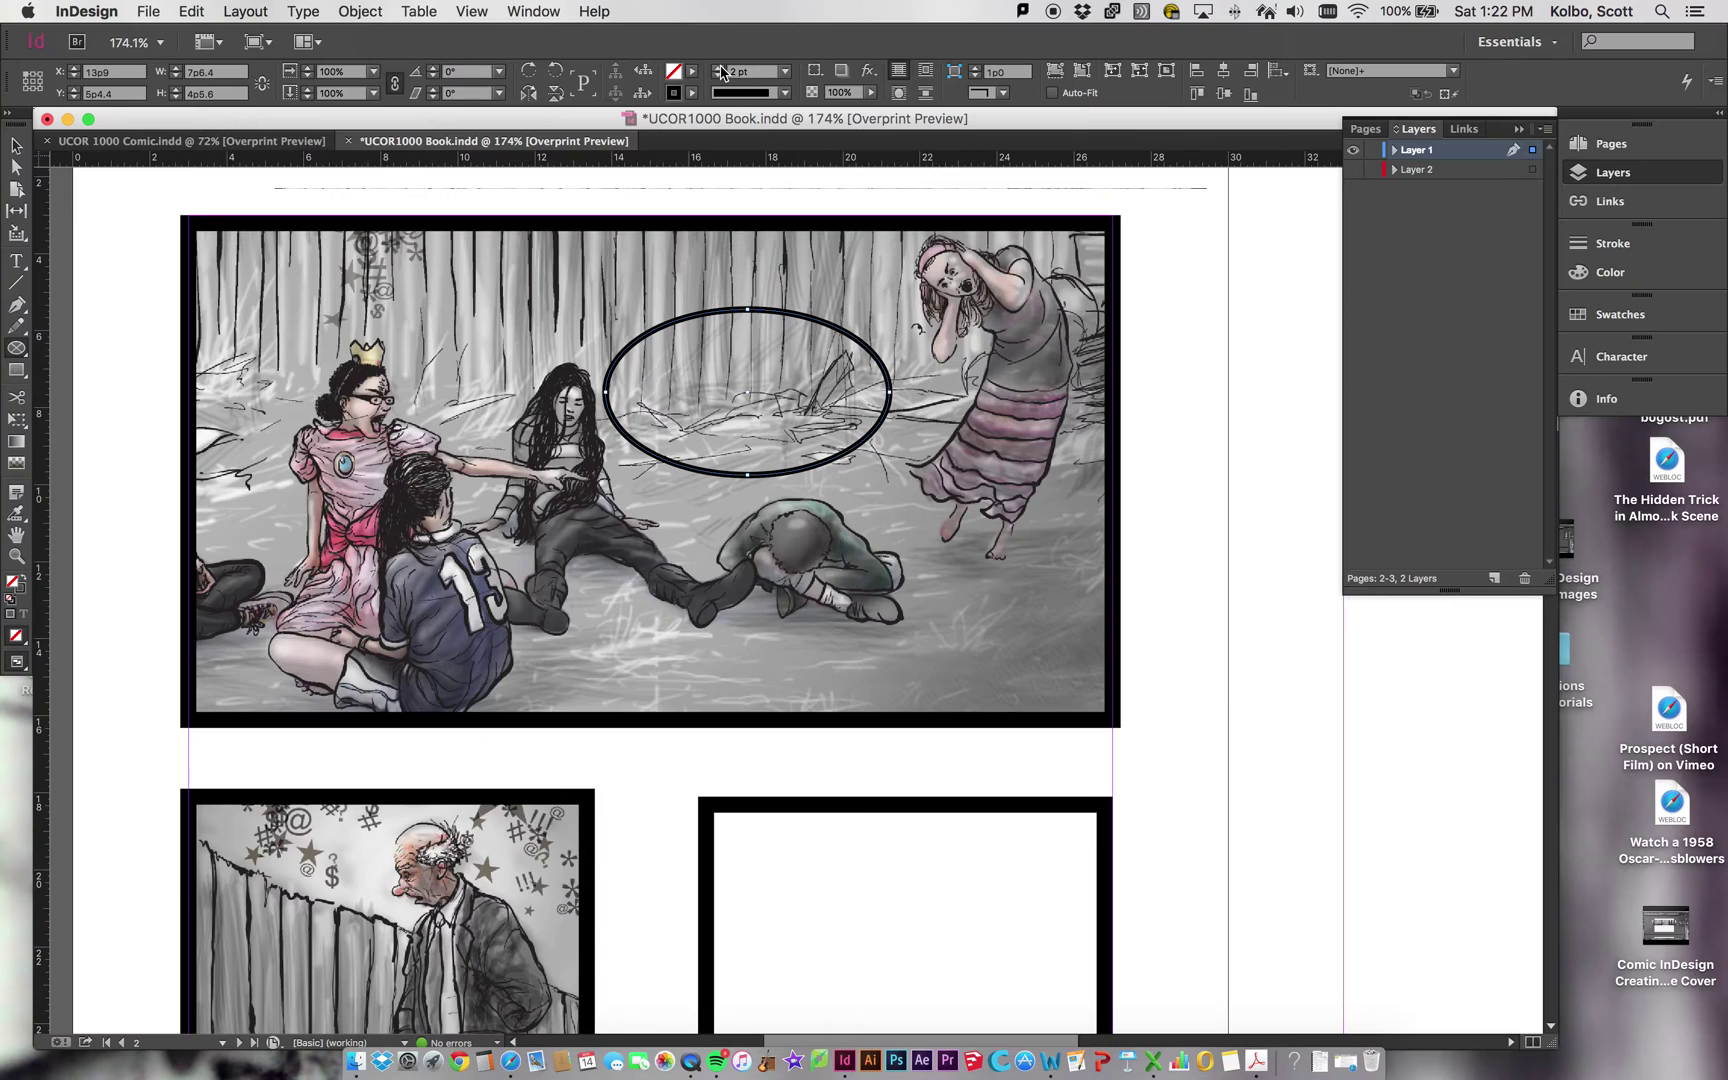
pyautogui.click(16, 145)
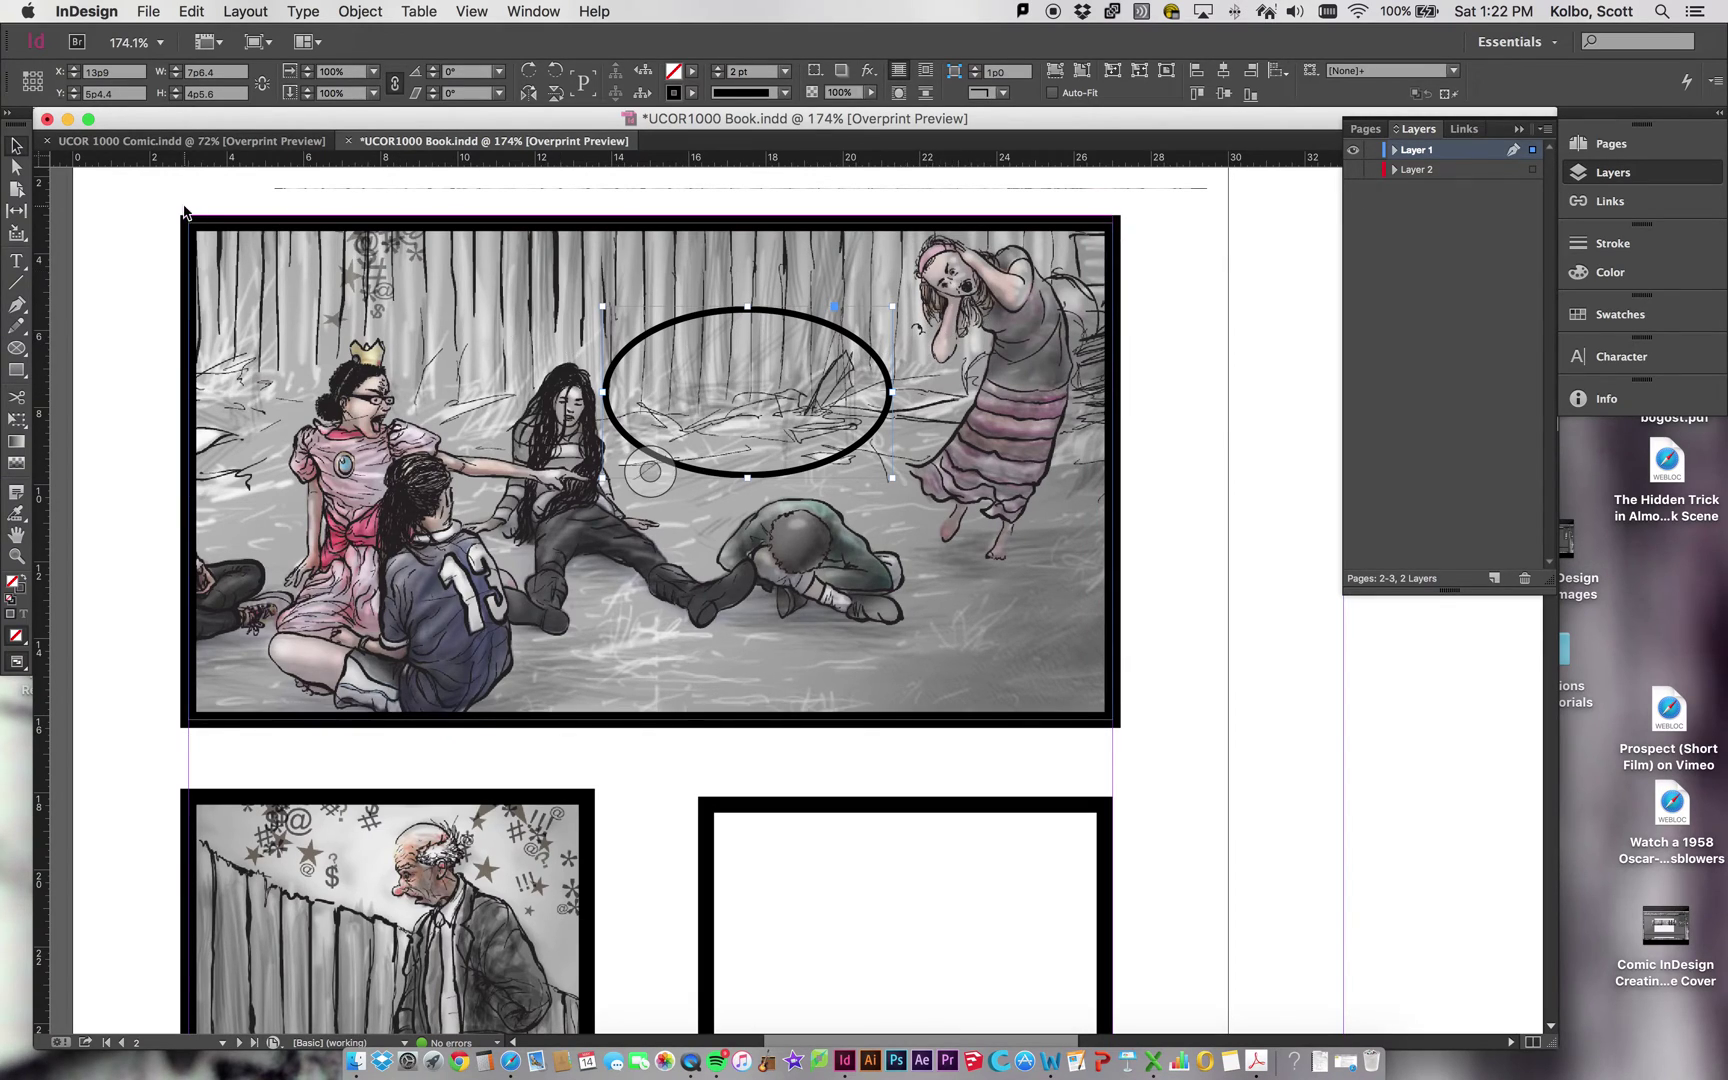
# - Draw a triangular tail with the Pen tool from the ellipse's upper right toward the screaming woman's mouth, and give it a 2 pt stroke
pyautogui.click(17, 305)
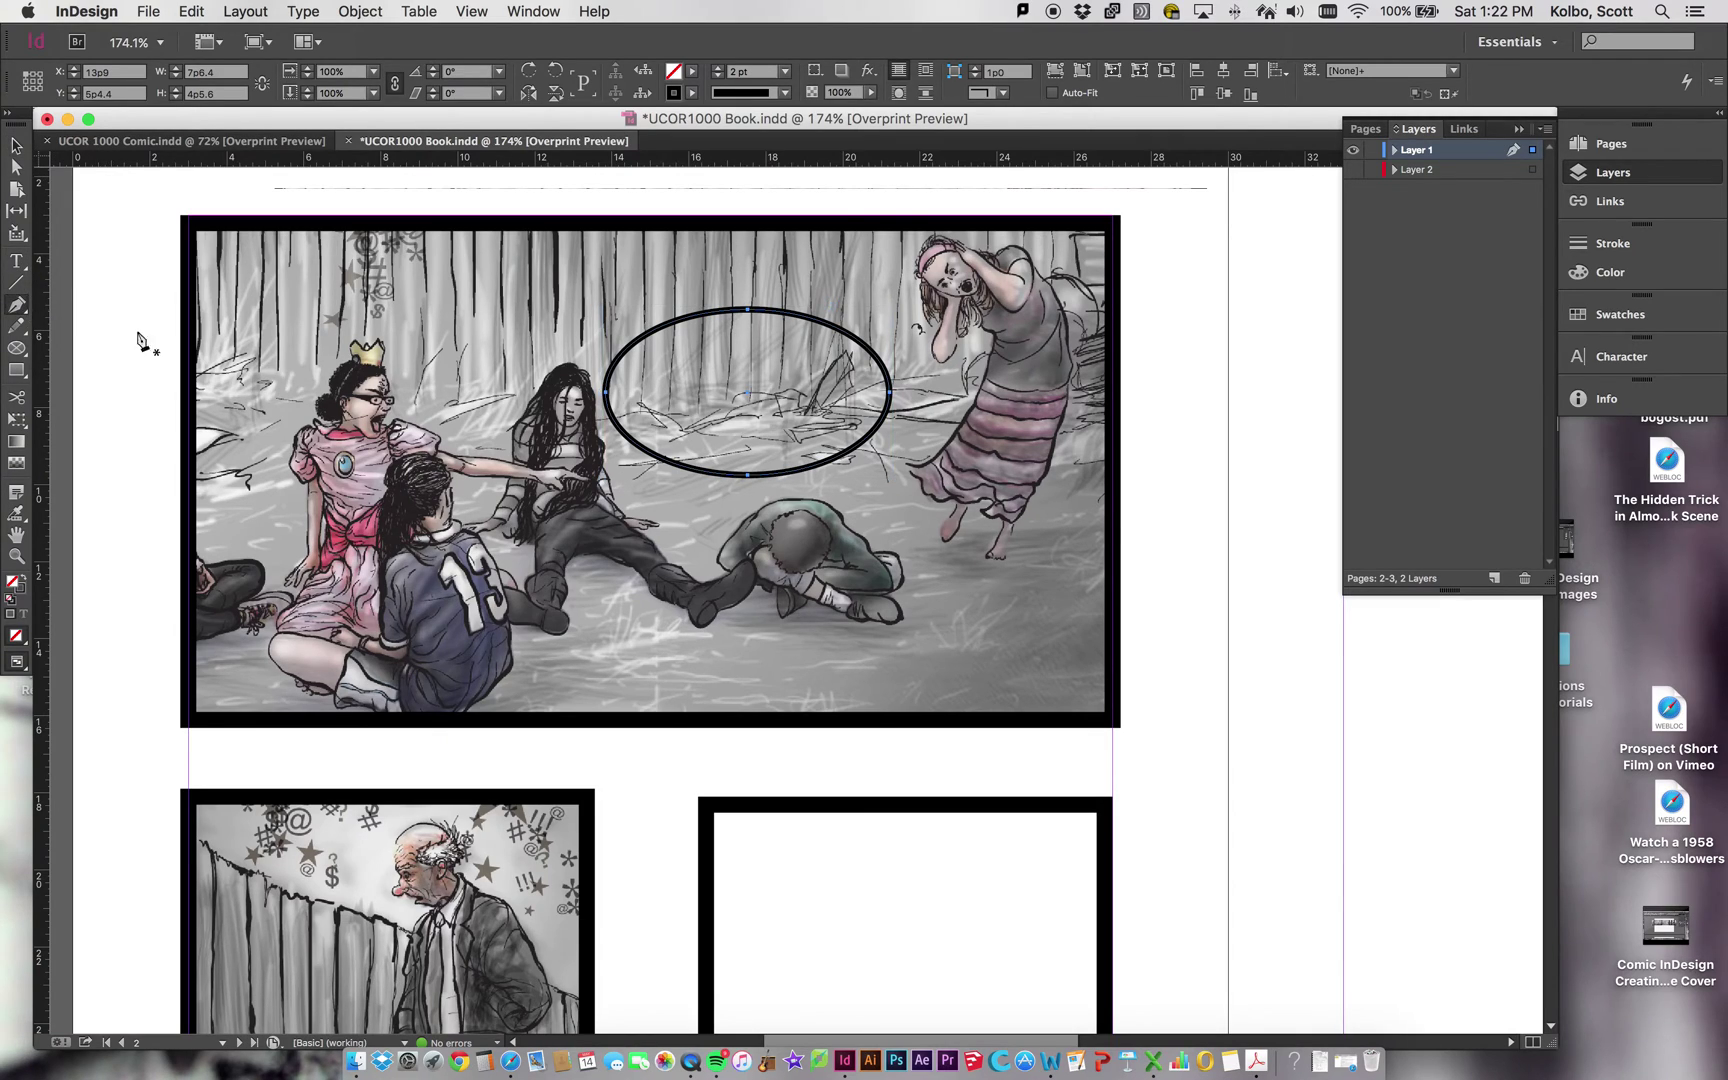
pyautogui.click(869, 331)
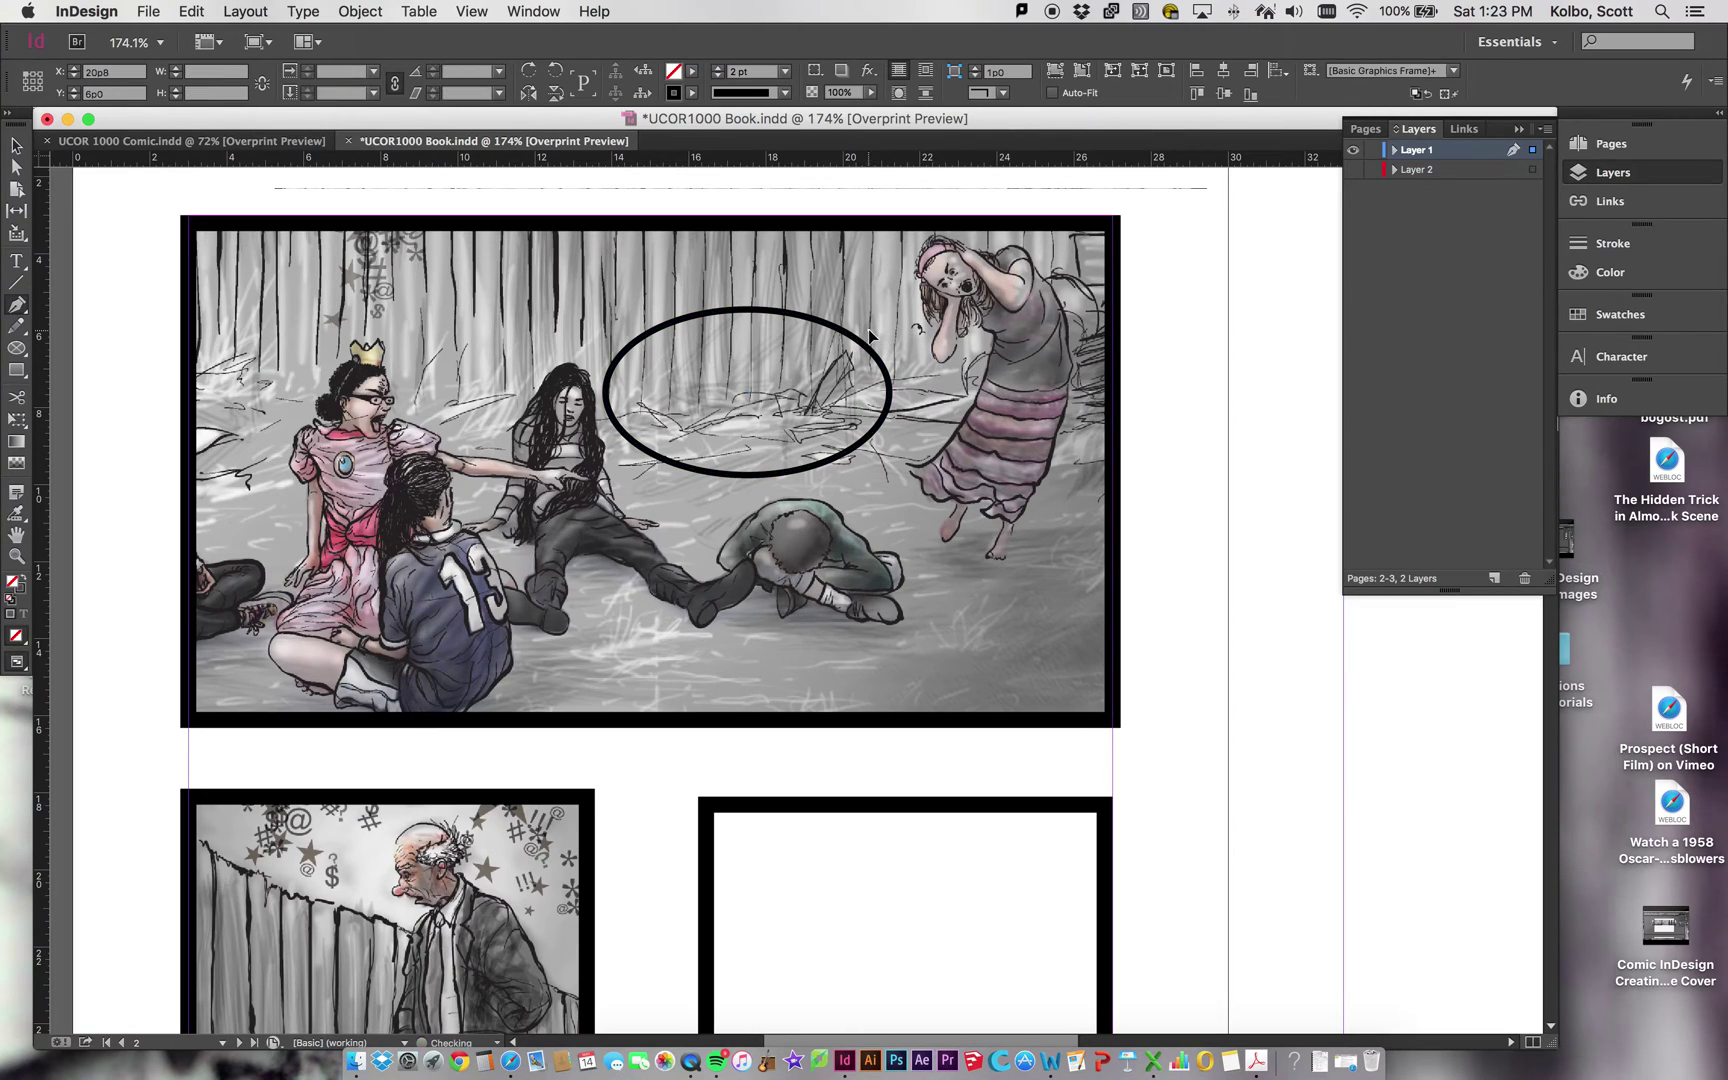
pyautogui.click(948, 296)
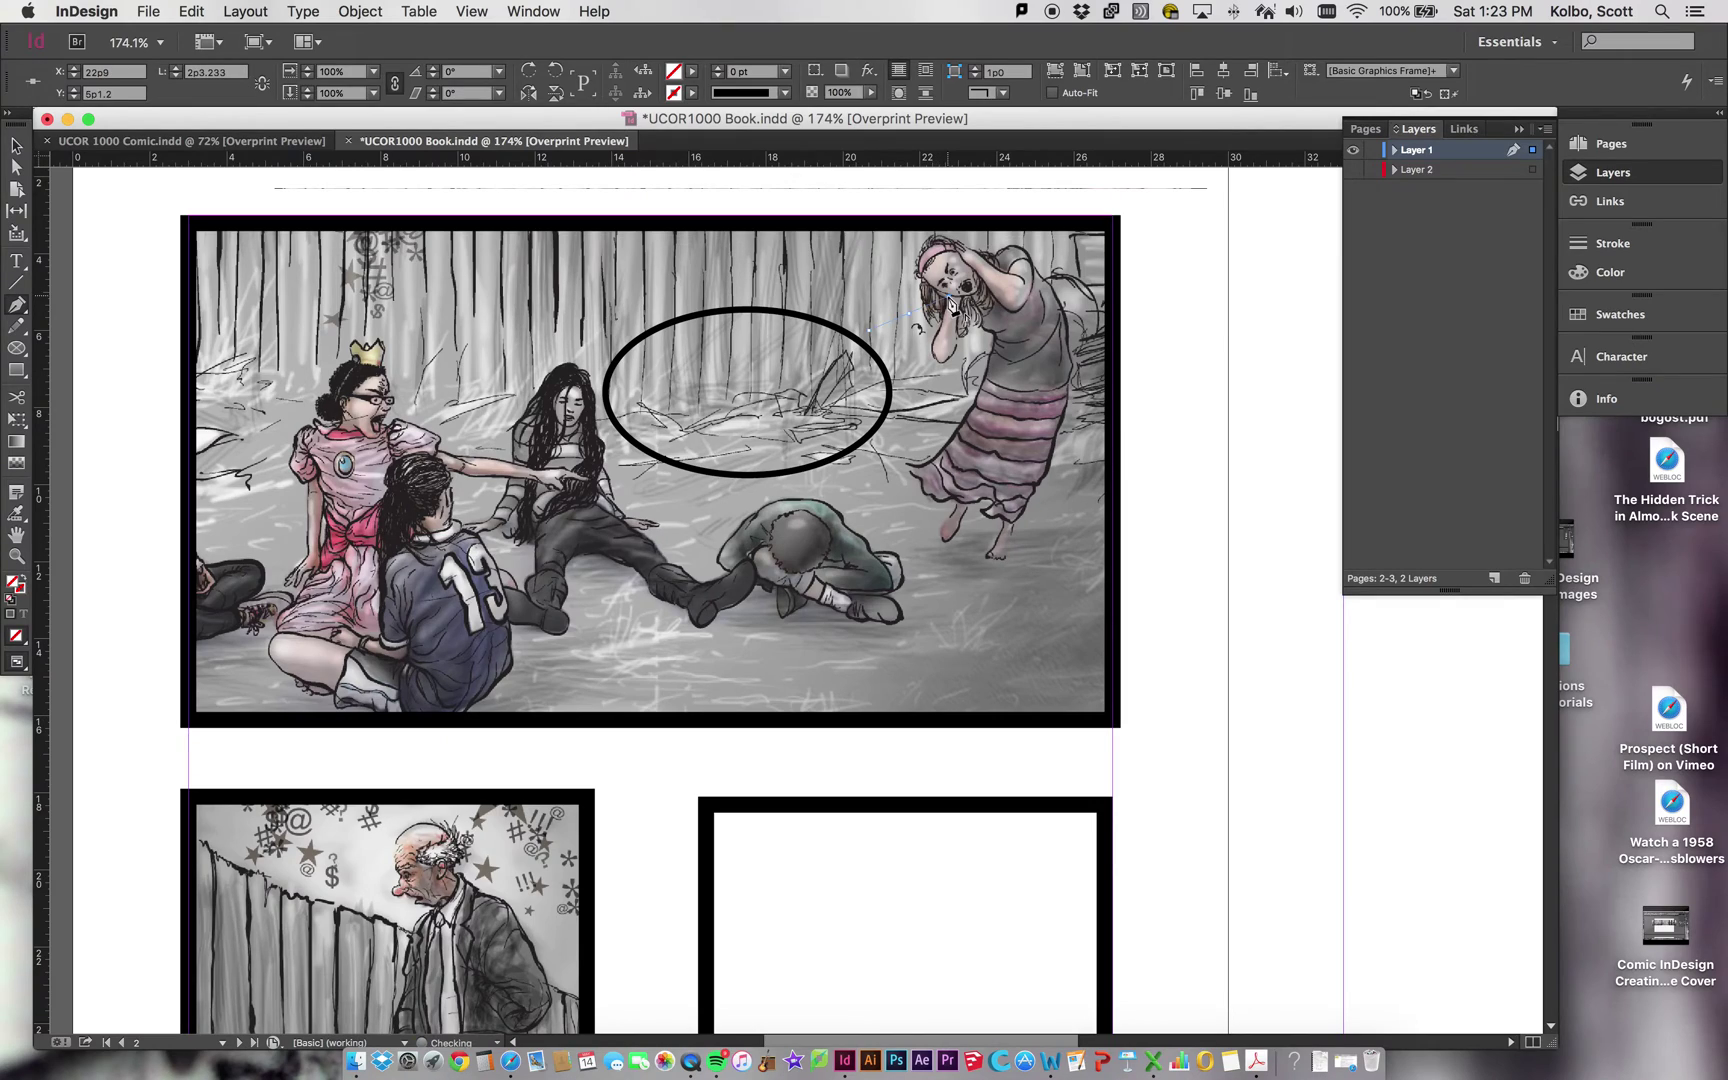
pyautogui.click(891, 354)
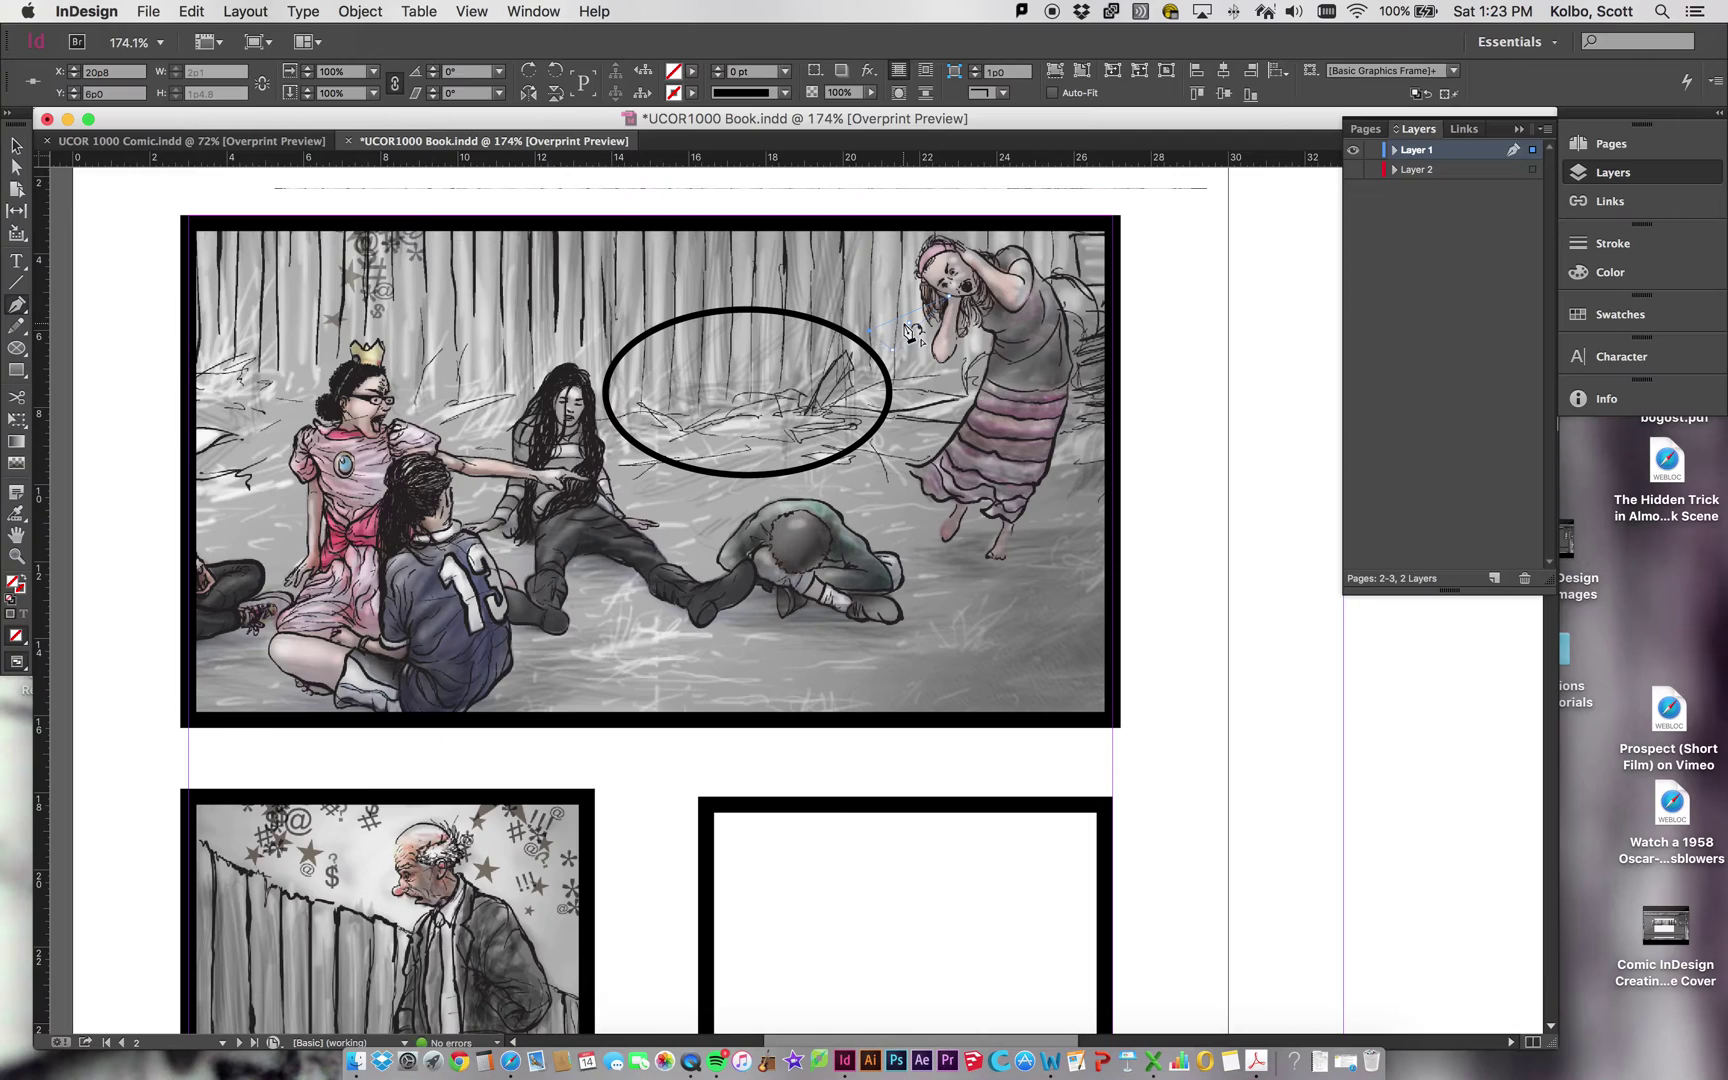
pyautogui.click(717, 68)
pyautogui.click(717, 68)
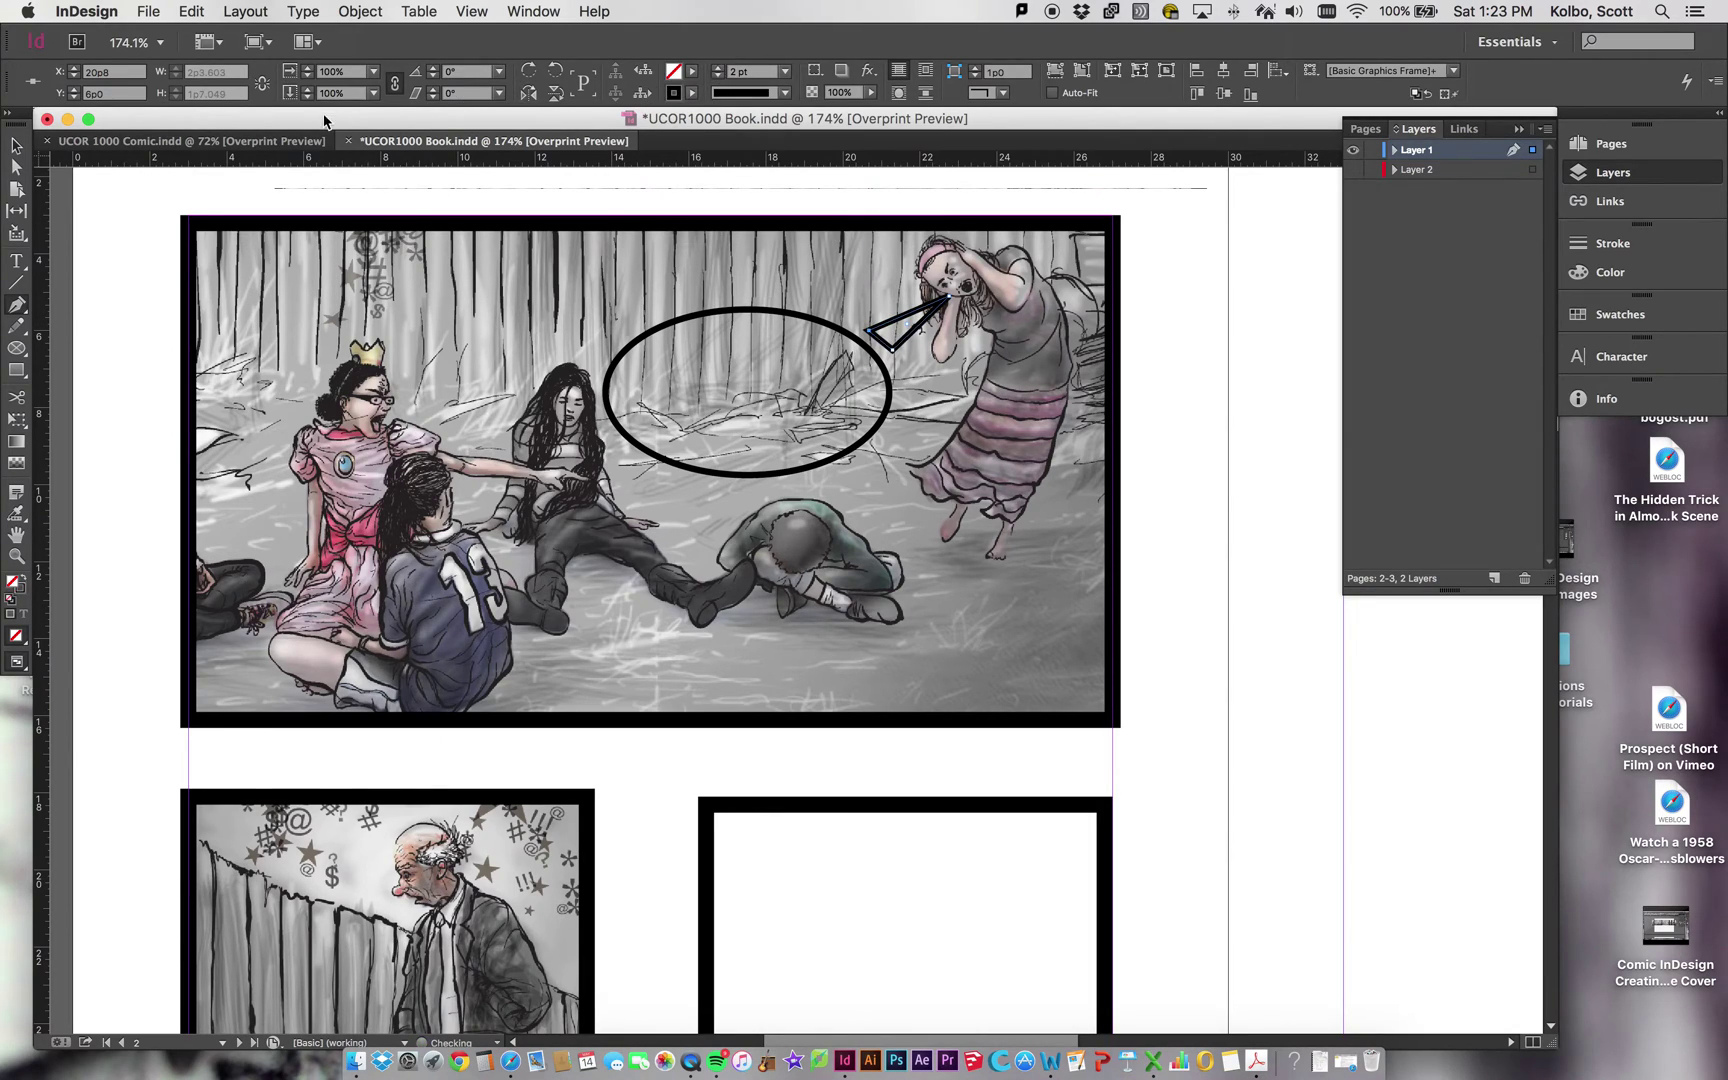
# - Move the triangular tail so its wide end overlaps the upper-right edge of the ellipse
pyautogui.press('v')
pyautogui.click(1137, 603)
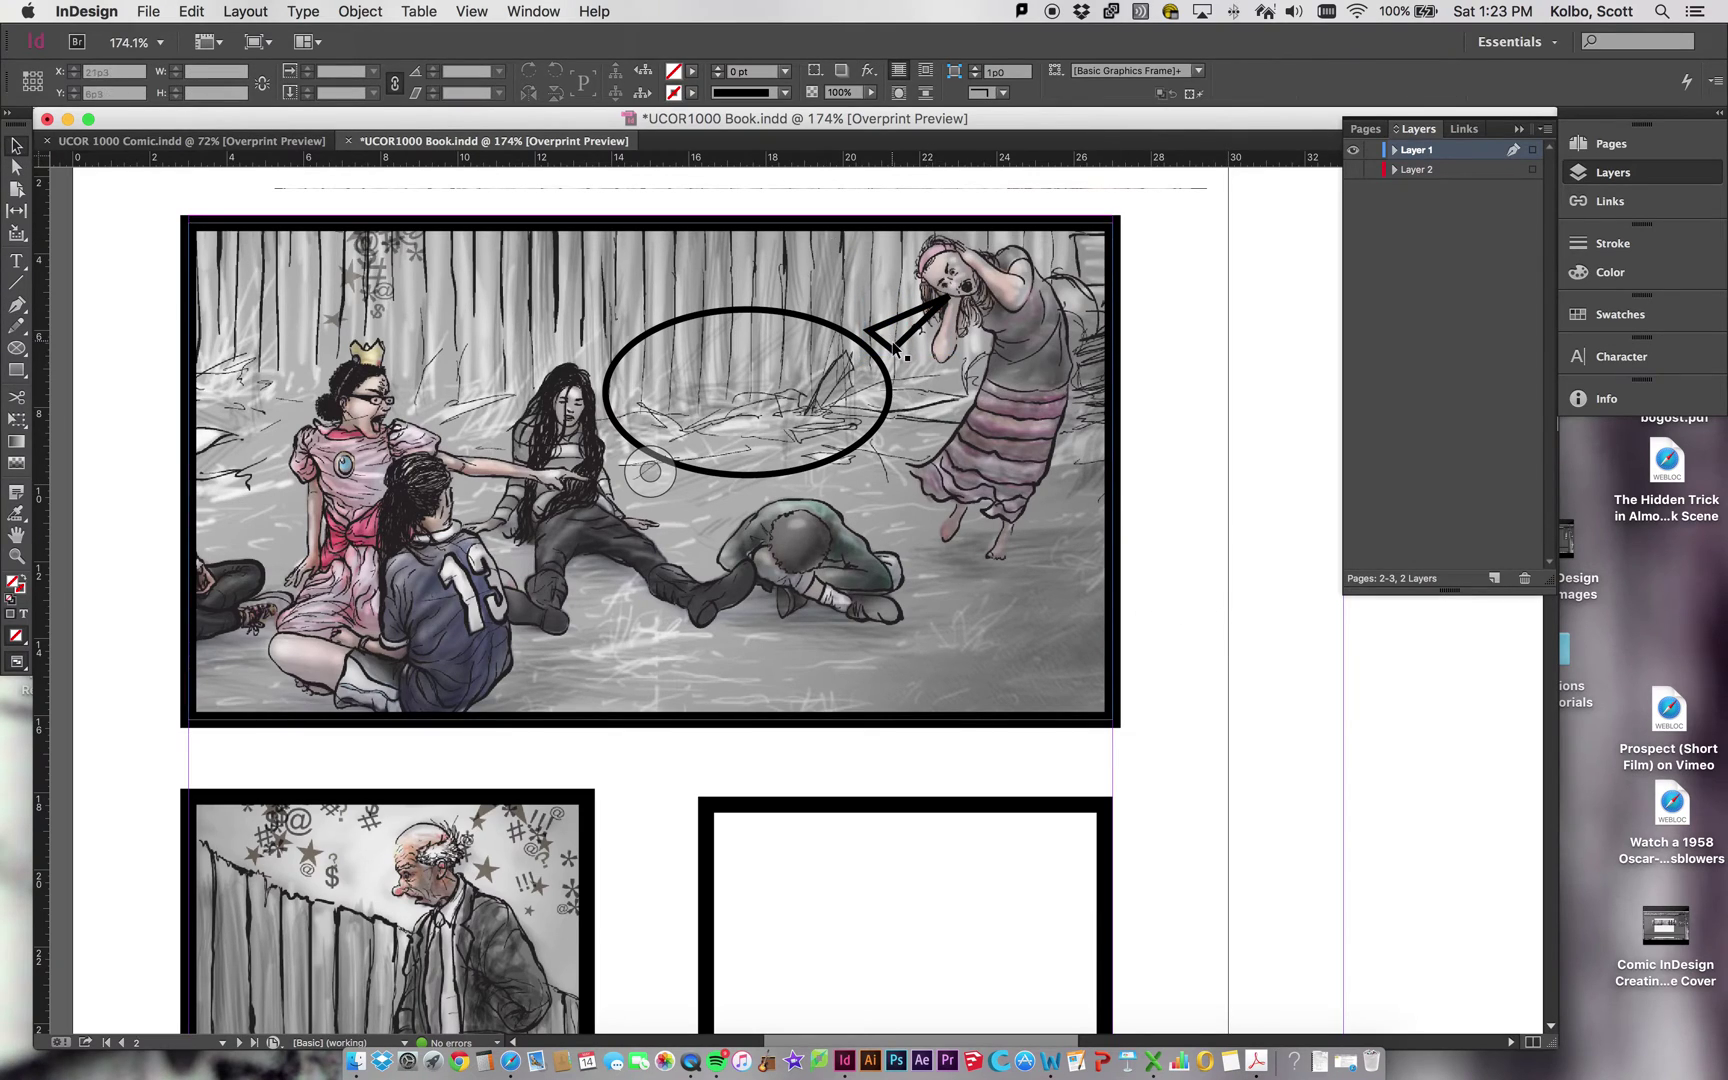
pyautogui.moveTo(893, 352); pyautogui.dragTo(875, 355)
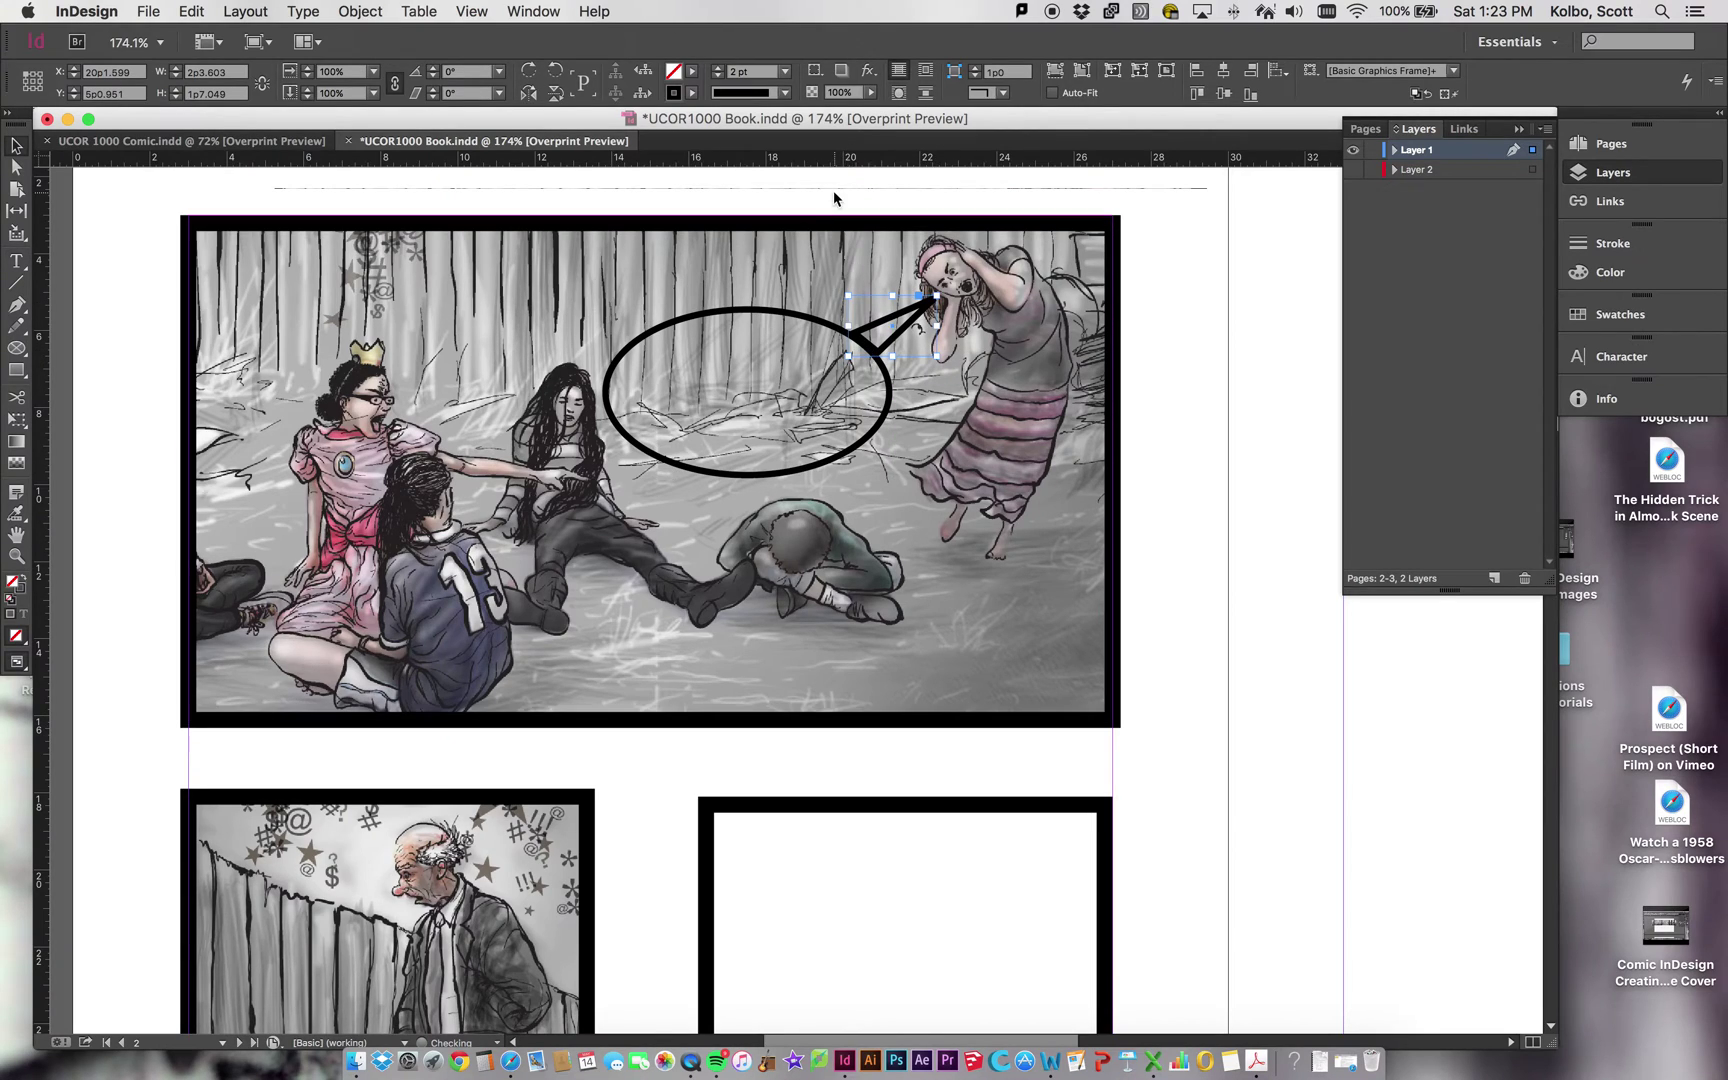
# - Set the strokes of the tail and the ellipse to 1 pt, and nudge the tail slightly against the ellipse's edge
pyautogui.click(717, 76)
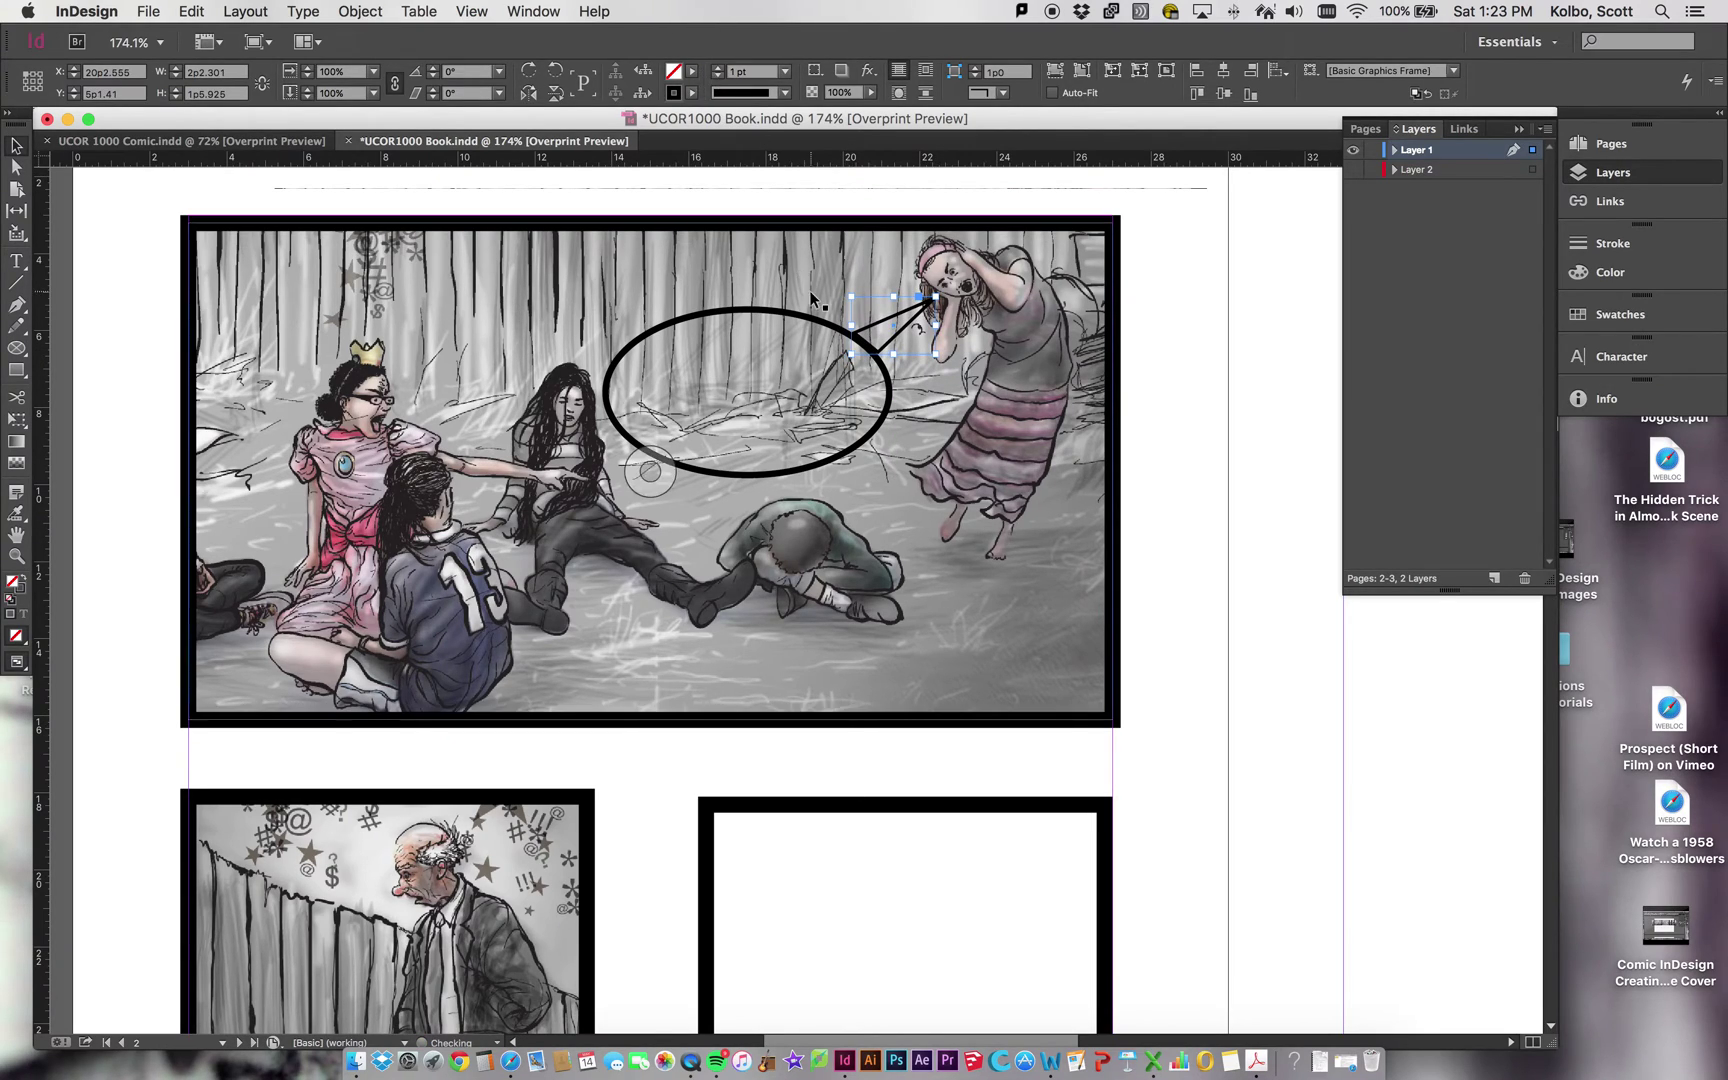
pyautogui.click(889, 390)
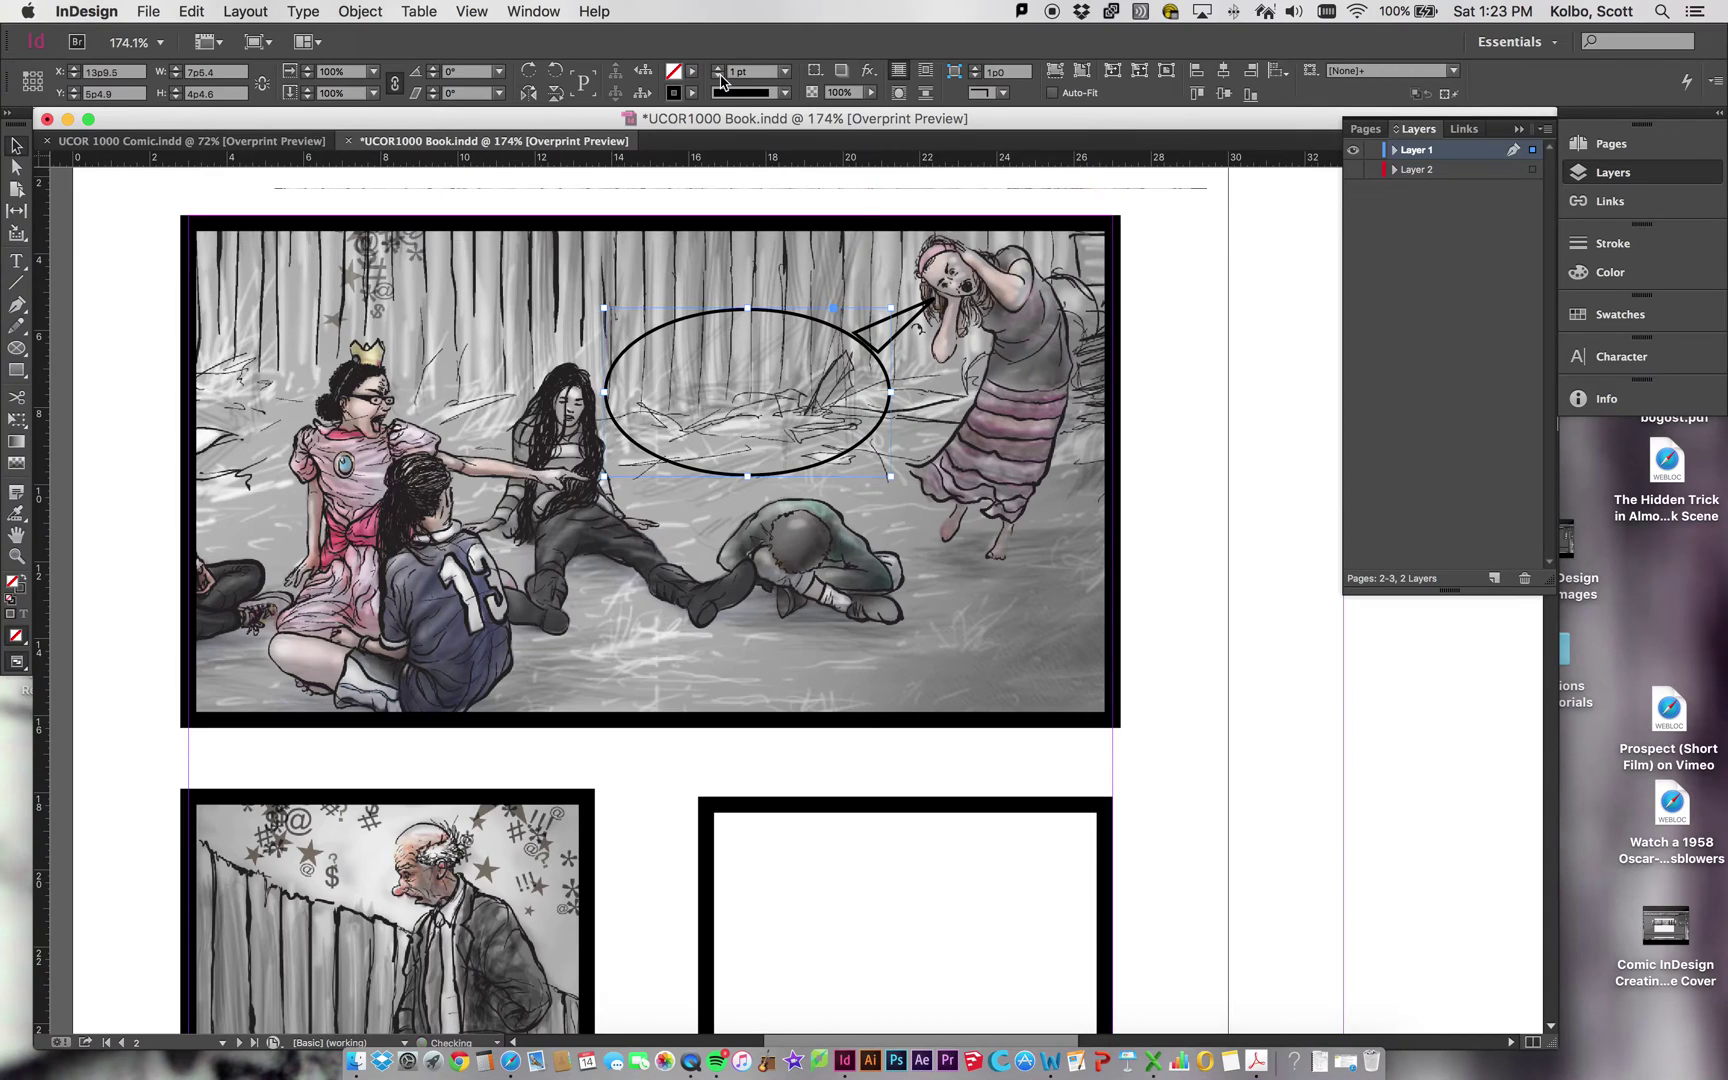
pyautogui.click(880, 350)
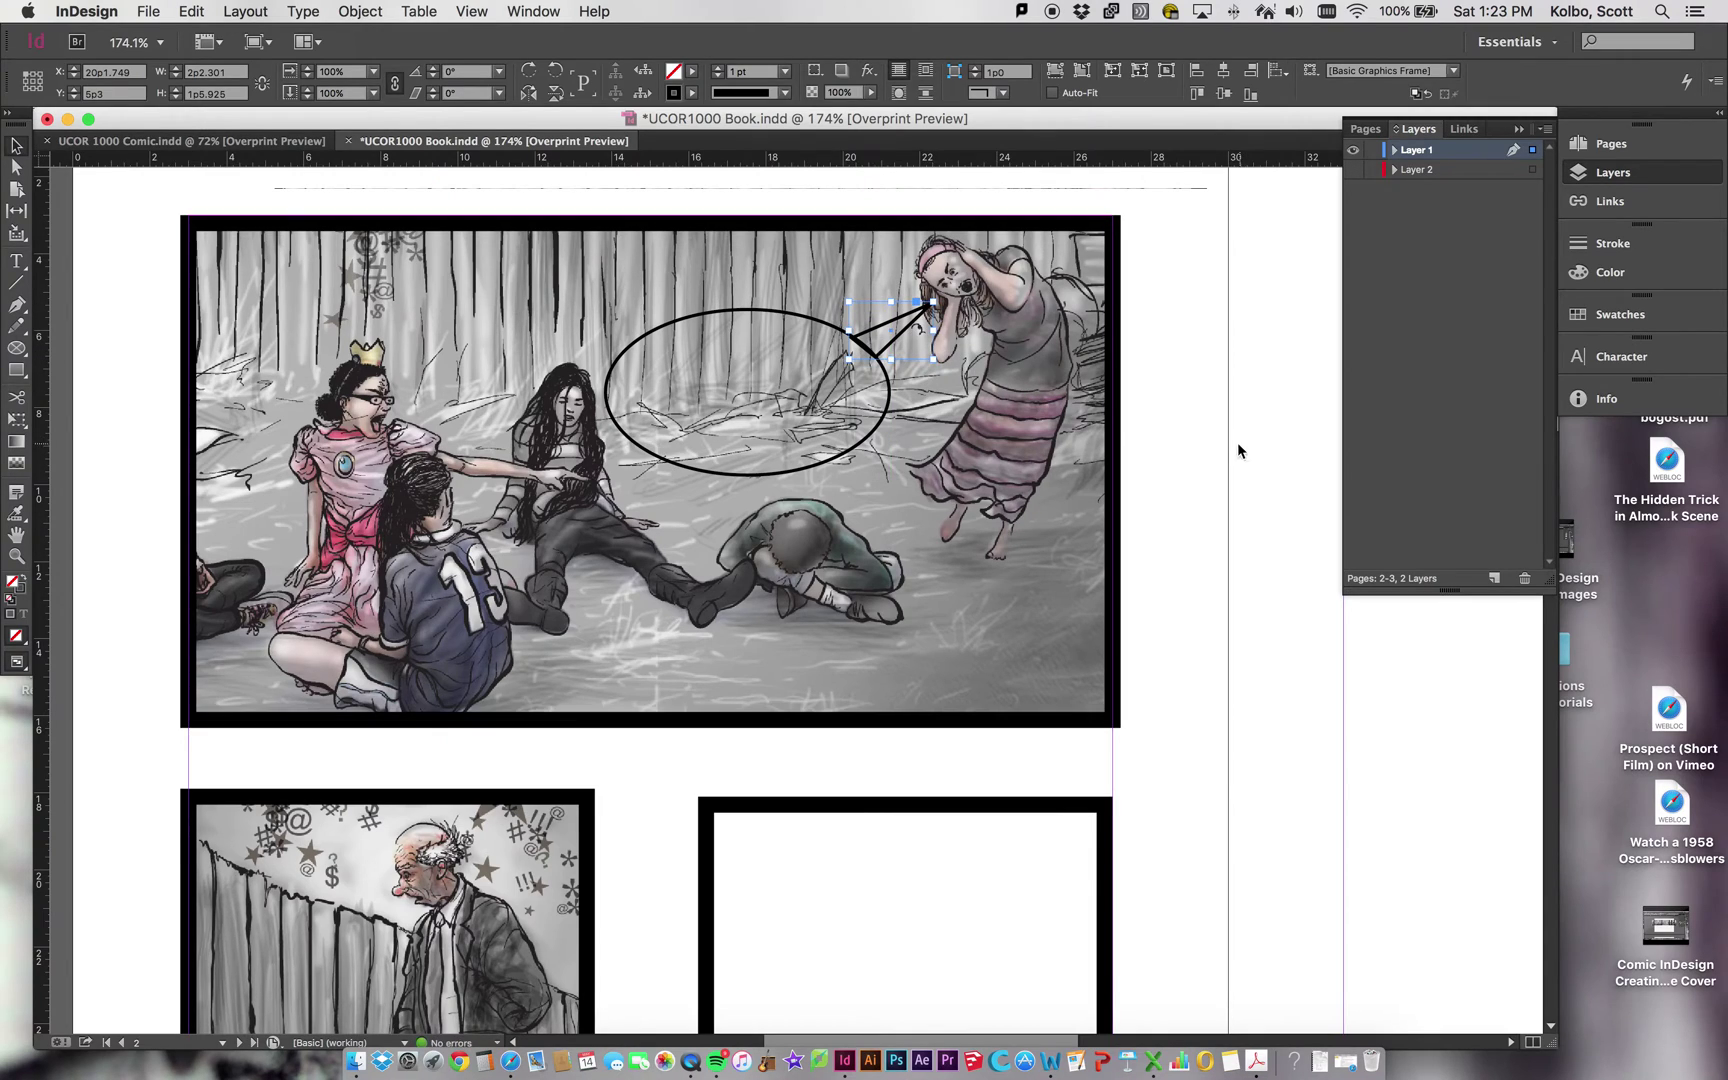
pyautogui.click(1180, 452)
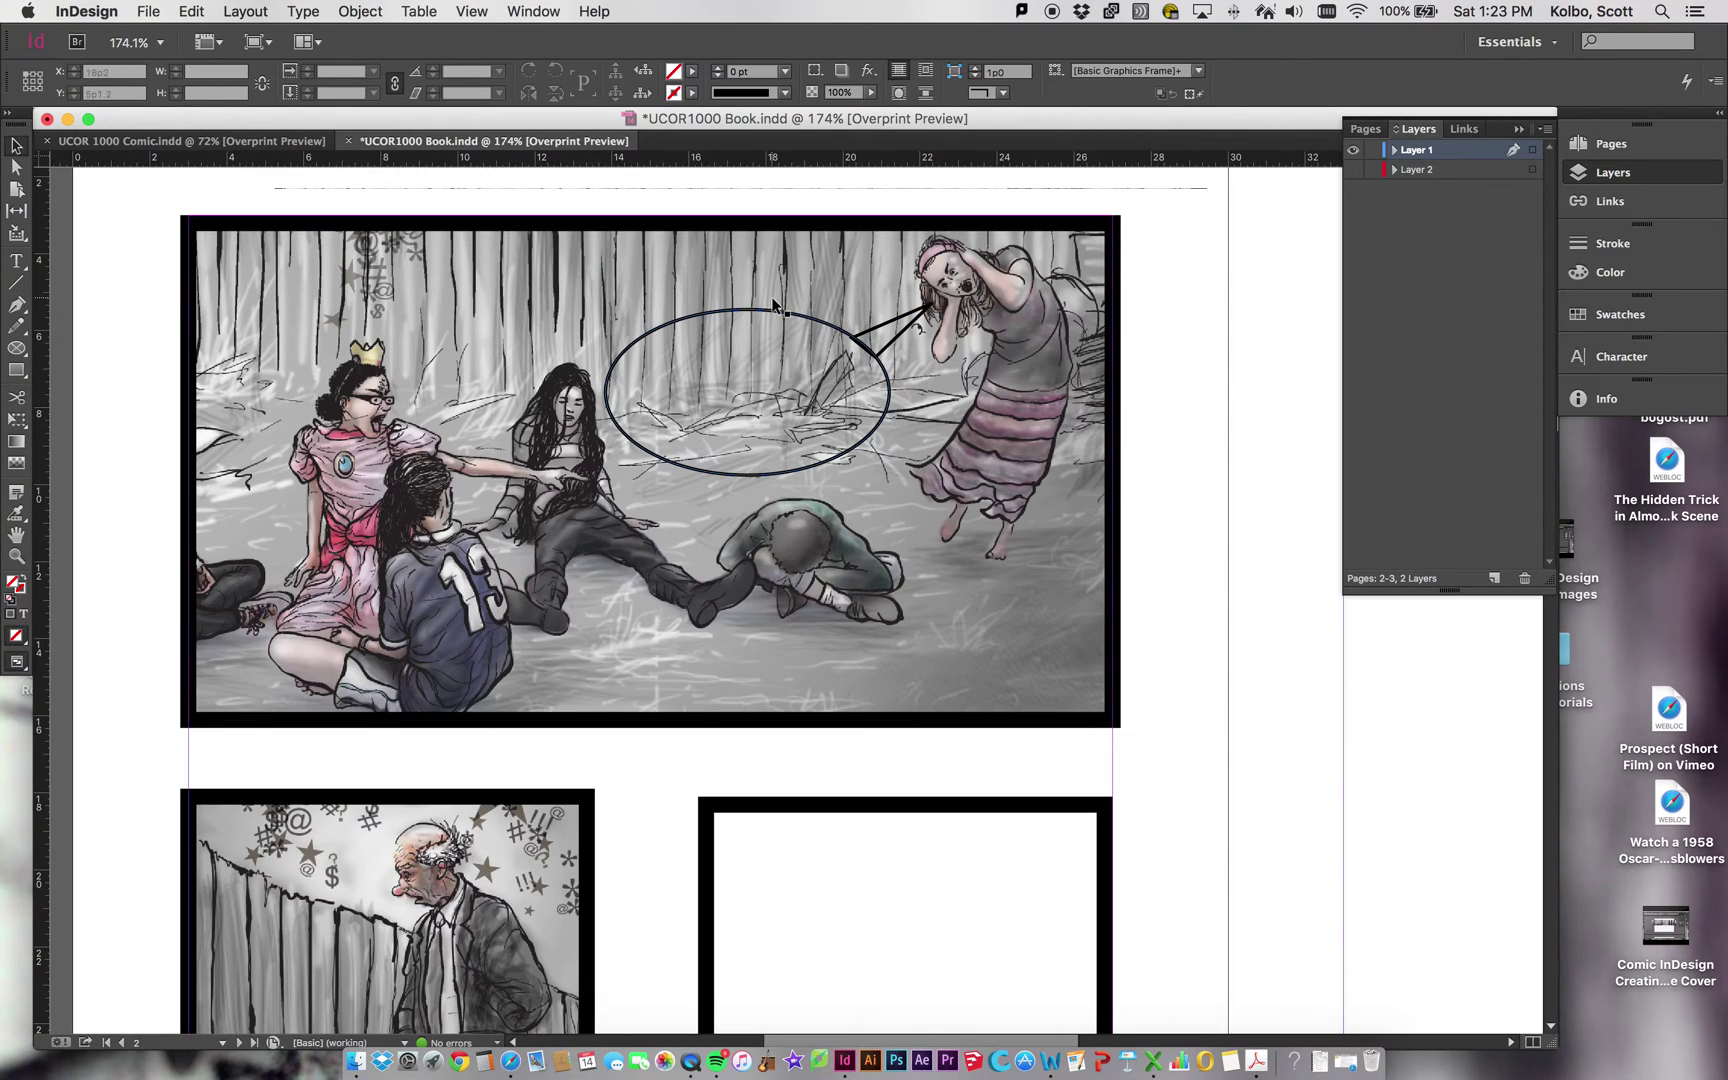
# - Merge the tail and the ellipse into one speech balloon shape with the Pathfinder Add operation
pyautogui.click(900, 340)
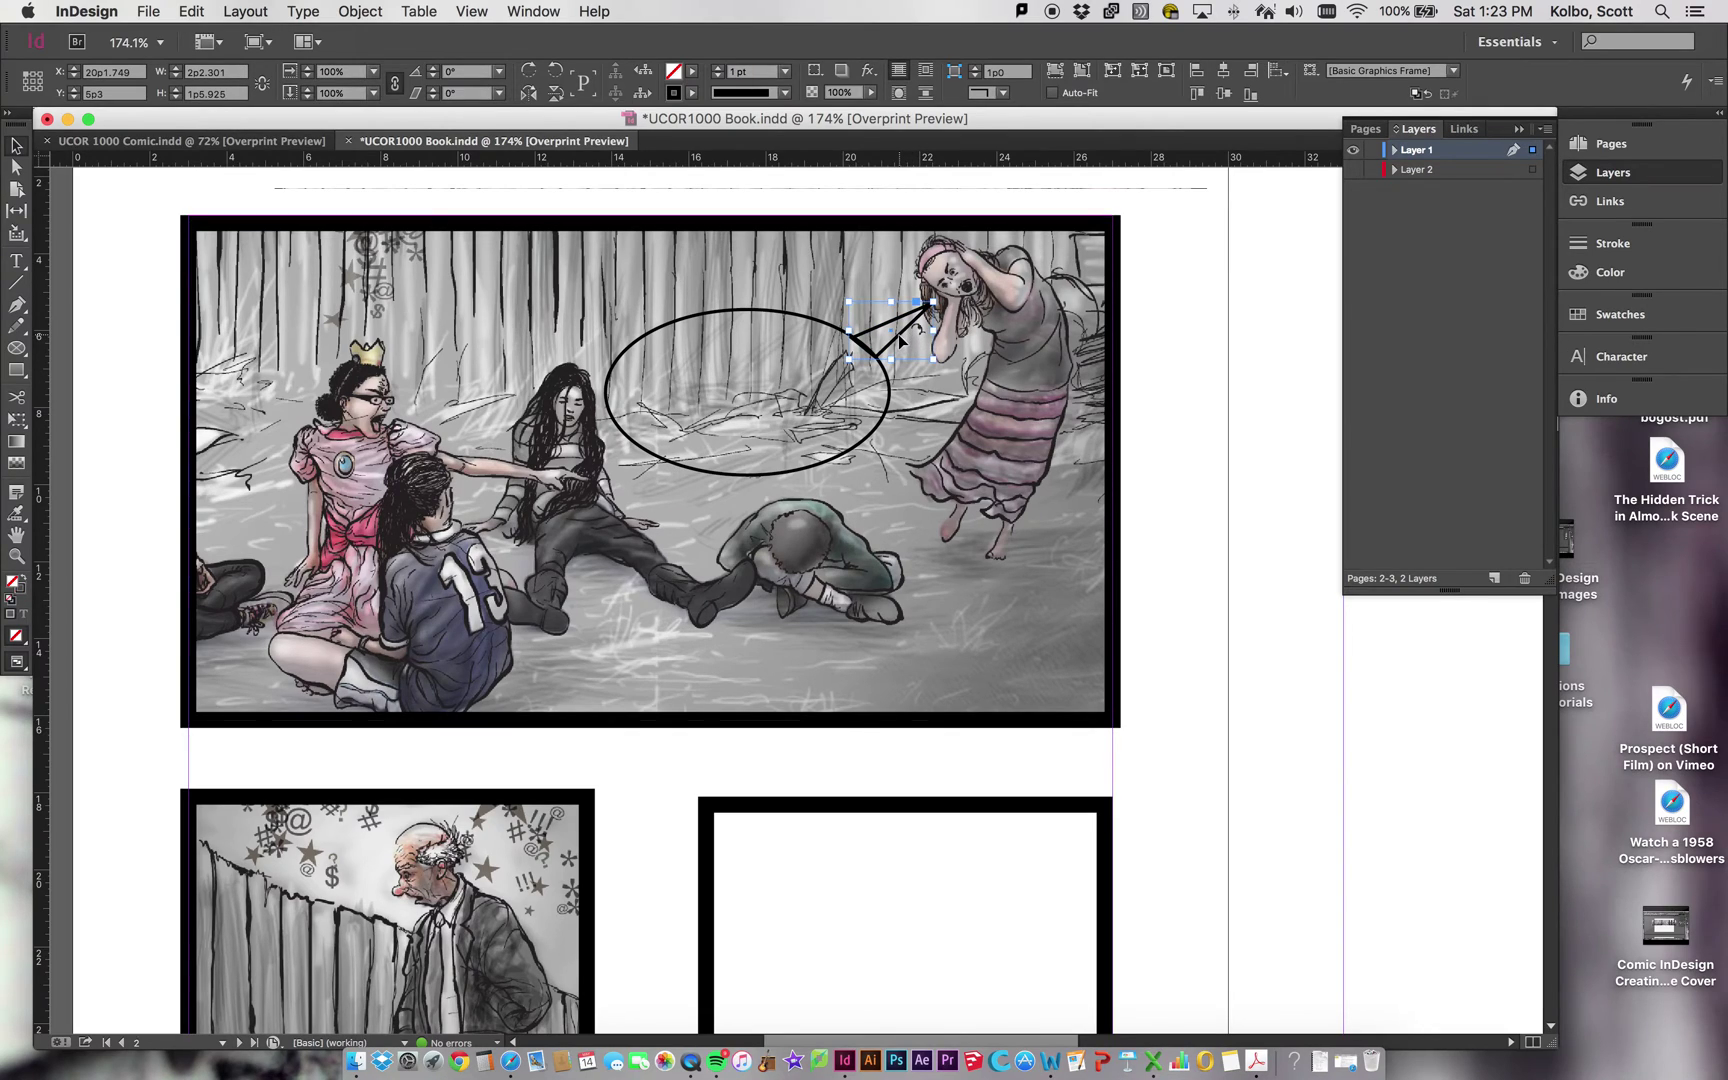
pyautogui.keyDown('shift'); pyautogui.click(852, 334); pyautogui.keyUp('shift')
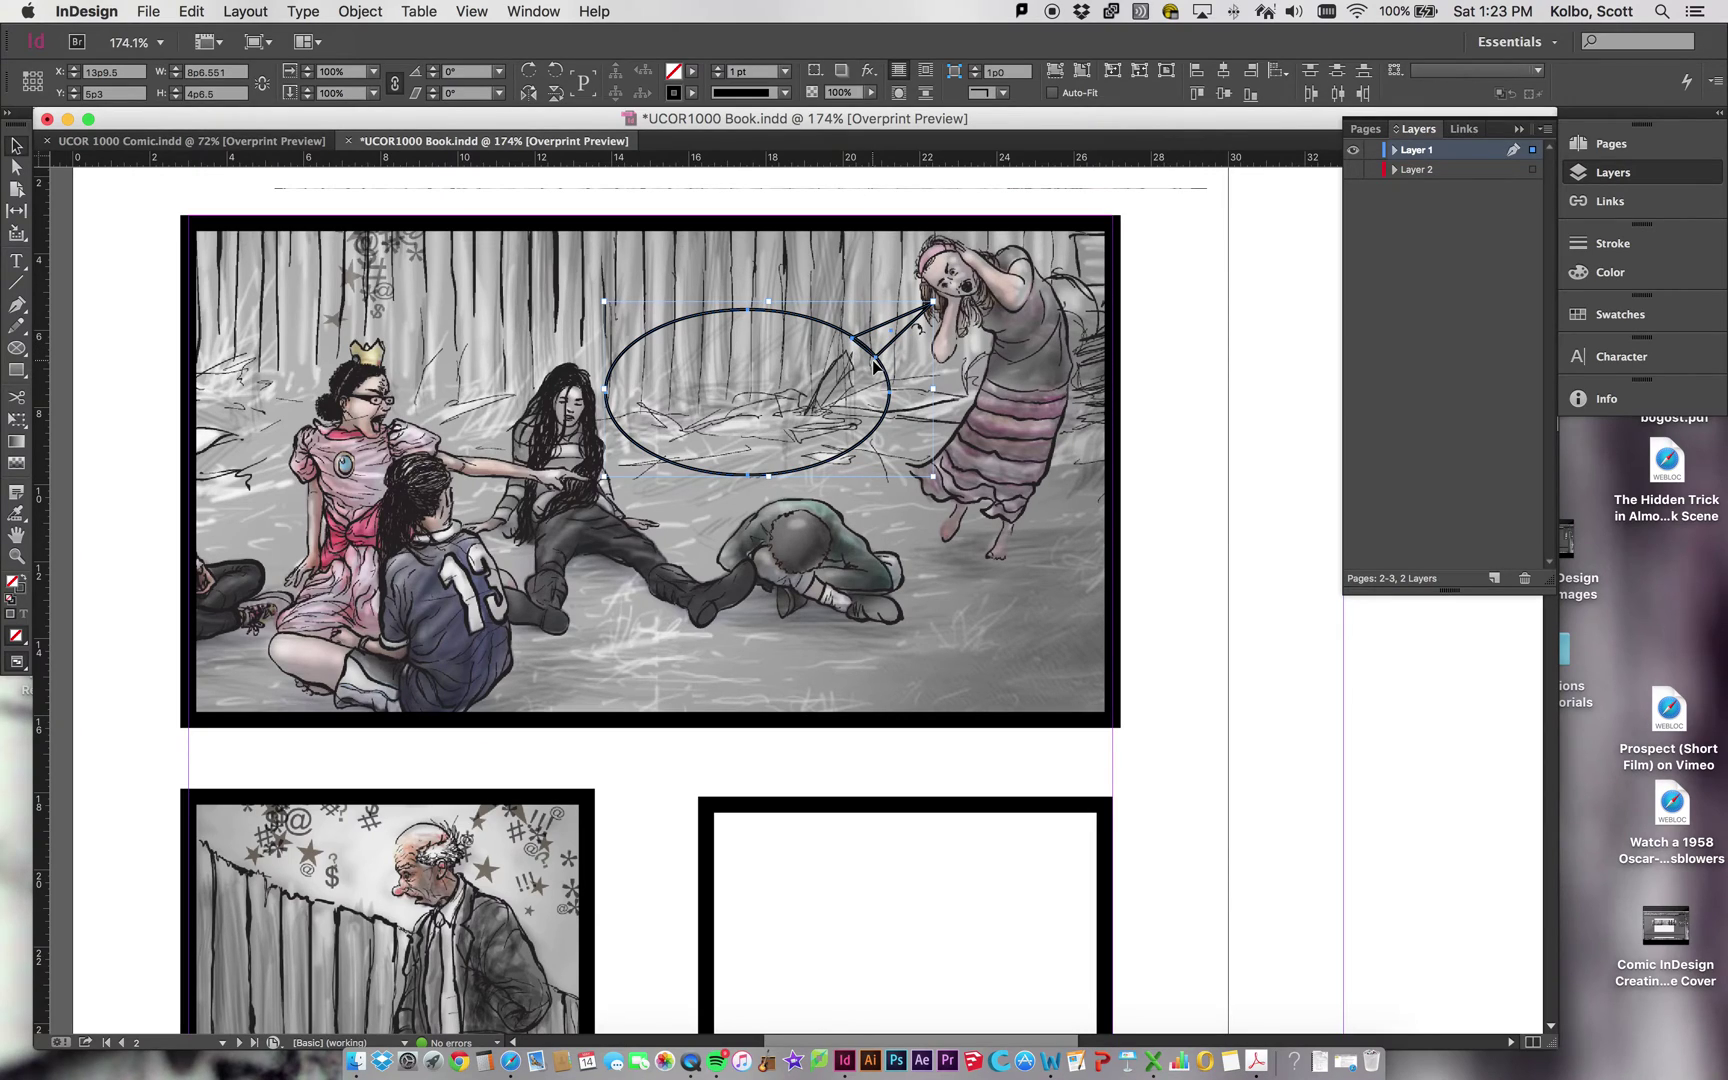
pyautogui.click(361, 12)
pyautogui.moveTo(419, 12)
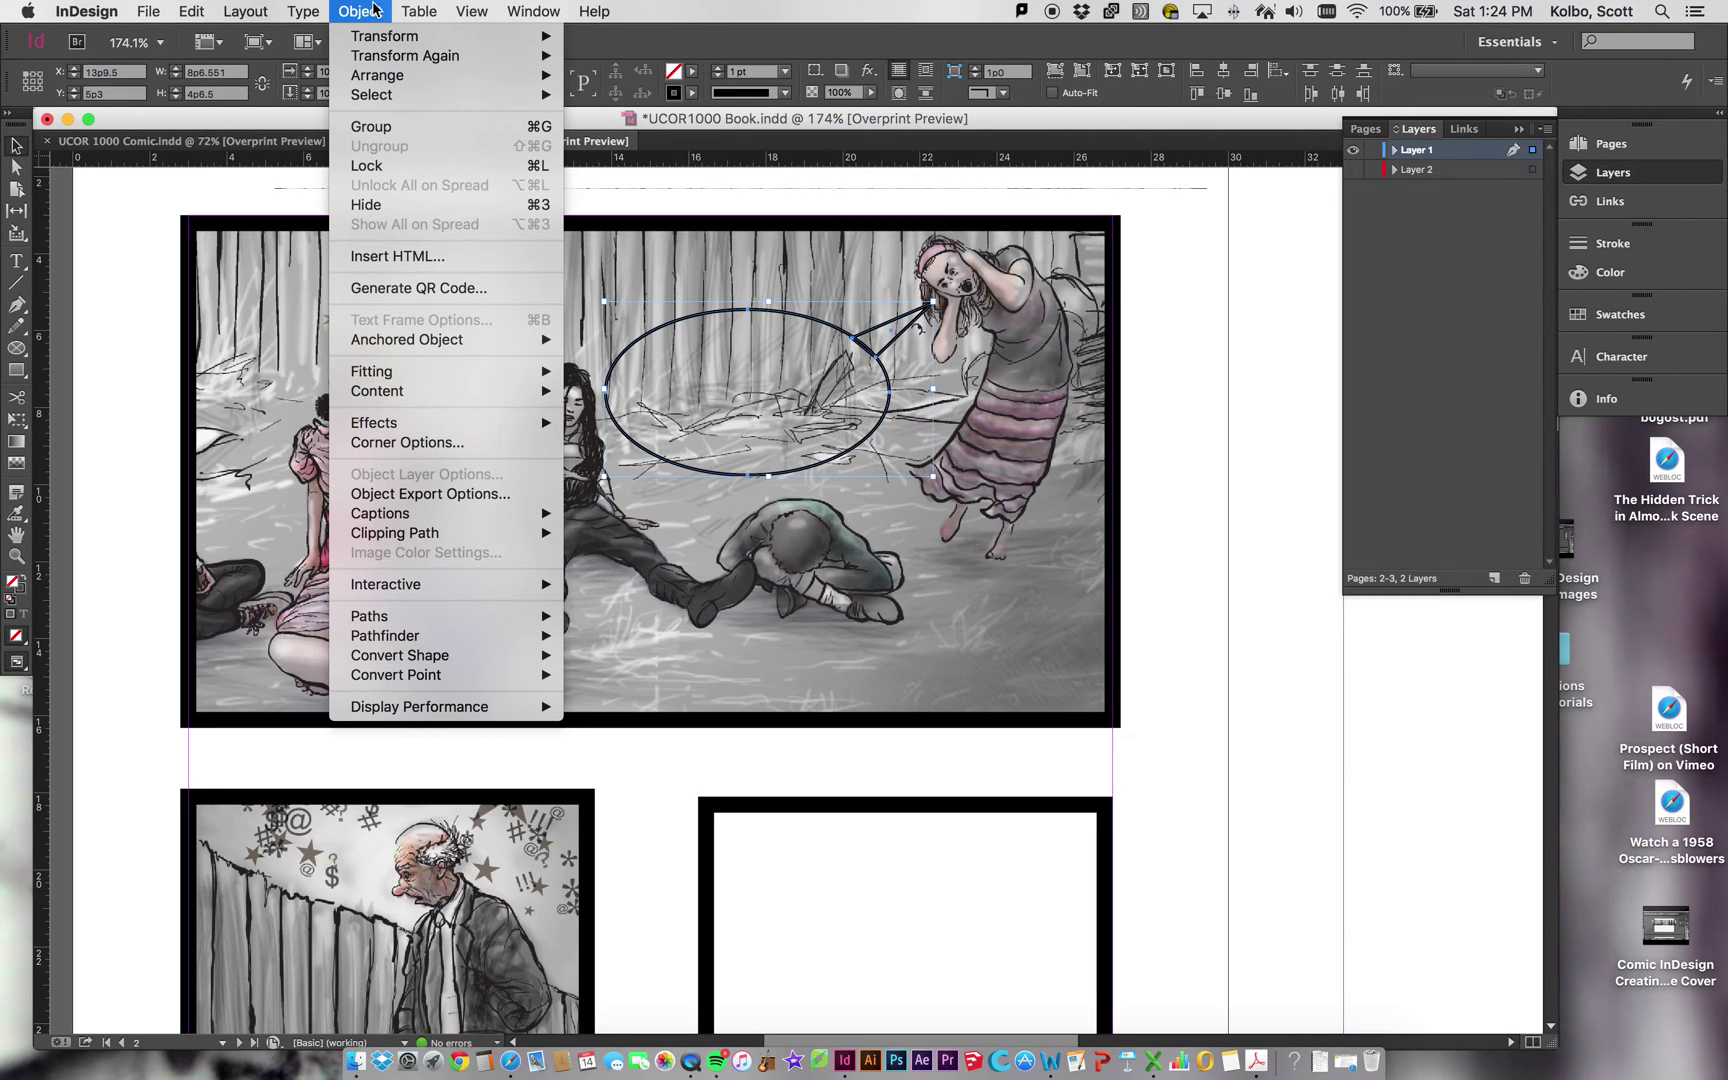
pyautogui.moveTo(515, 636)
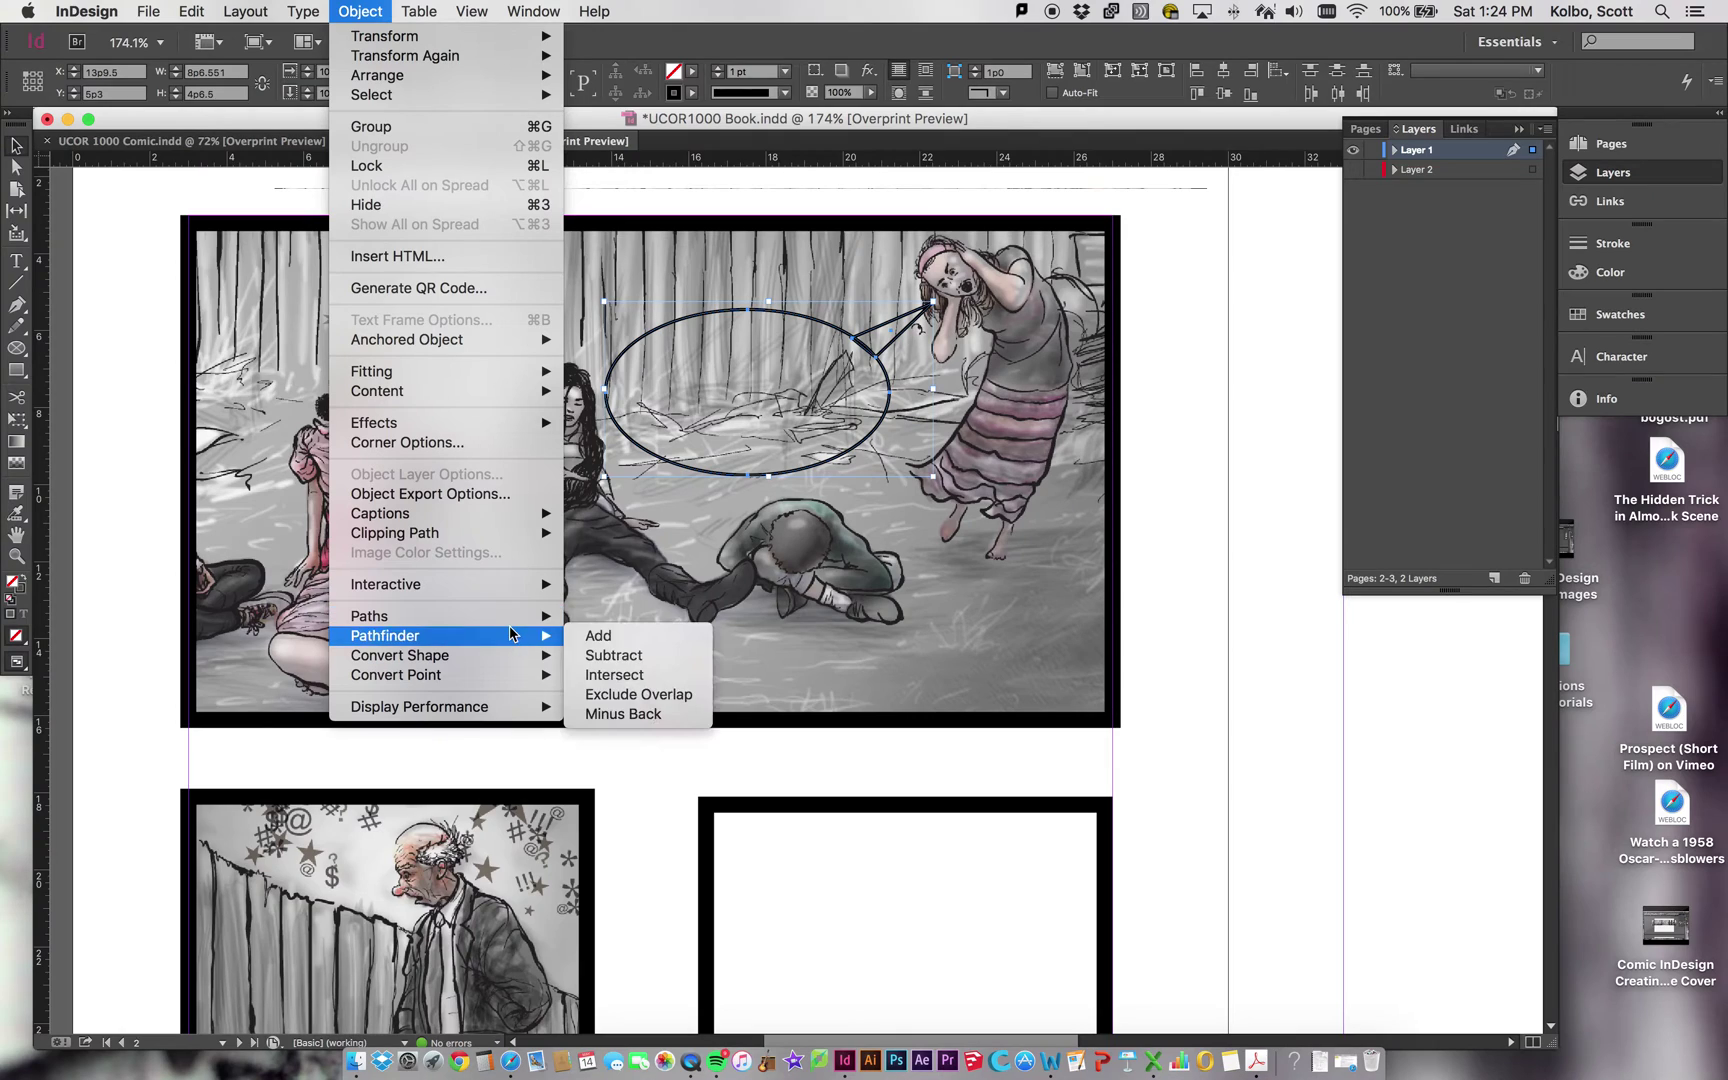
pyautogui.click(598, 635)
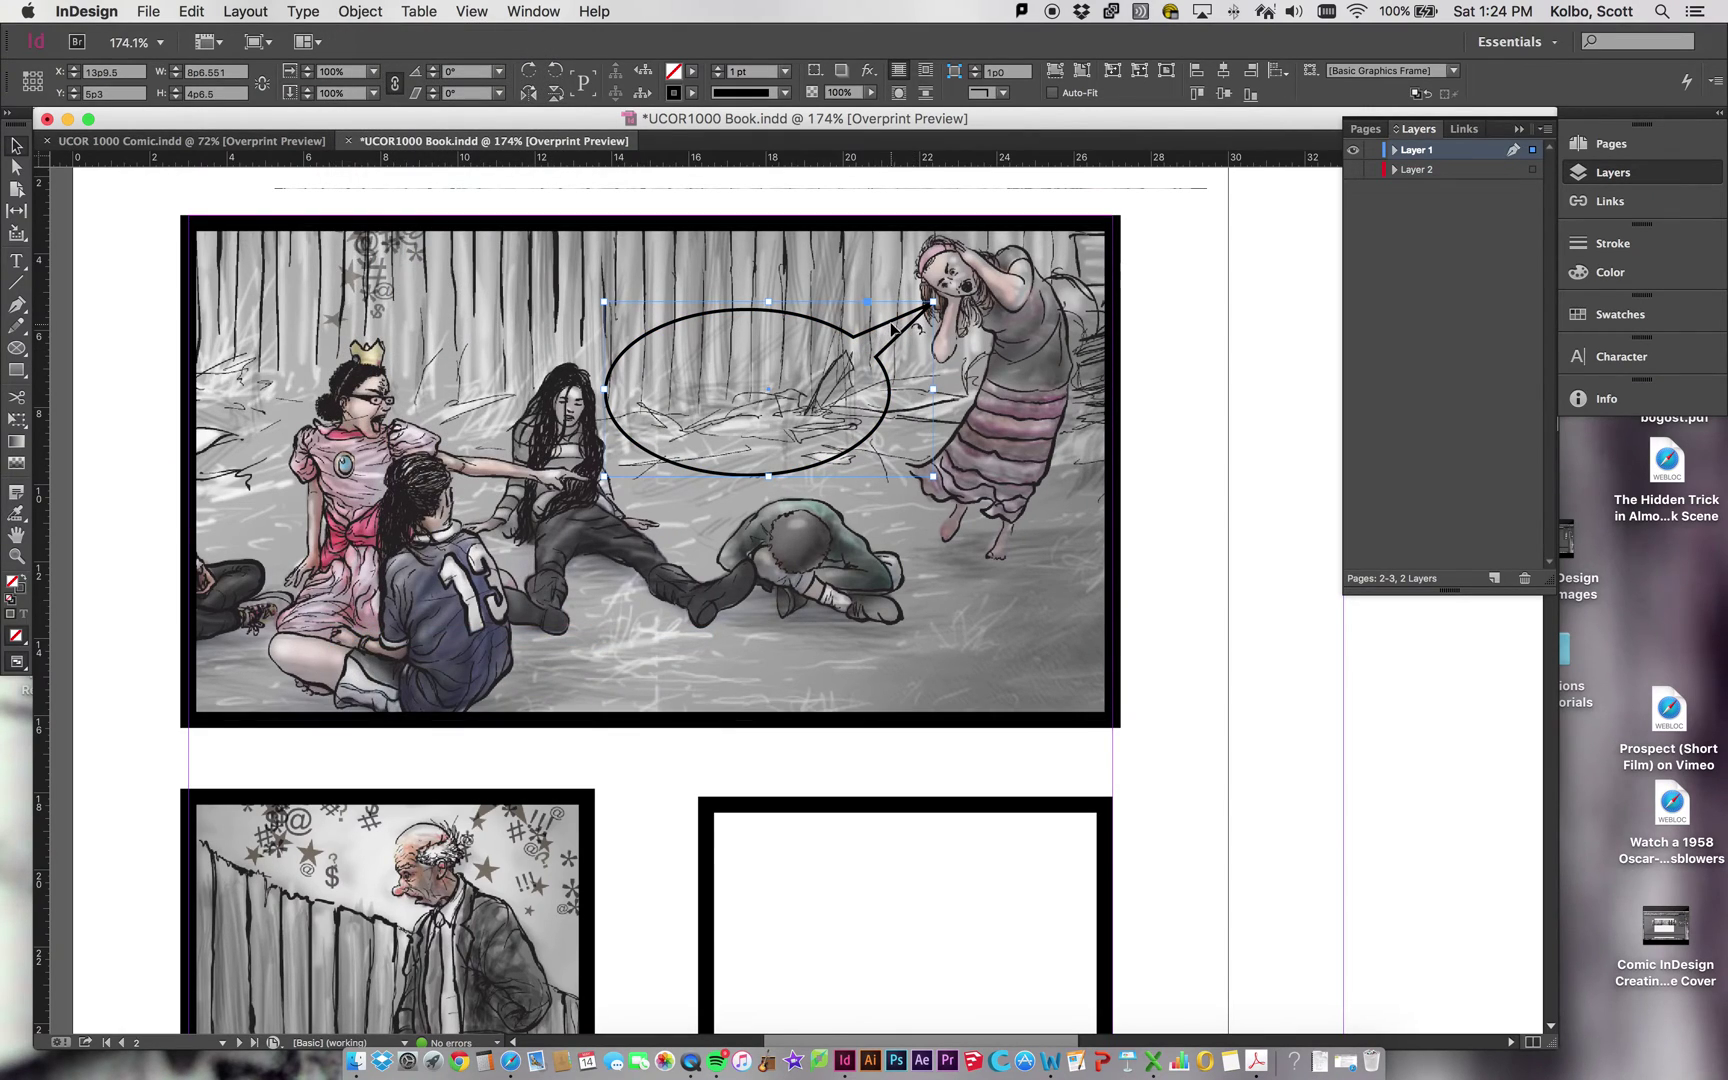
# - Fill the merged speech balloon with the Paper swatch and deselect it
pyautogui.click(650, 470)
pyautogui.click(692, 72)
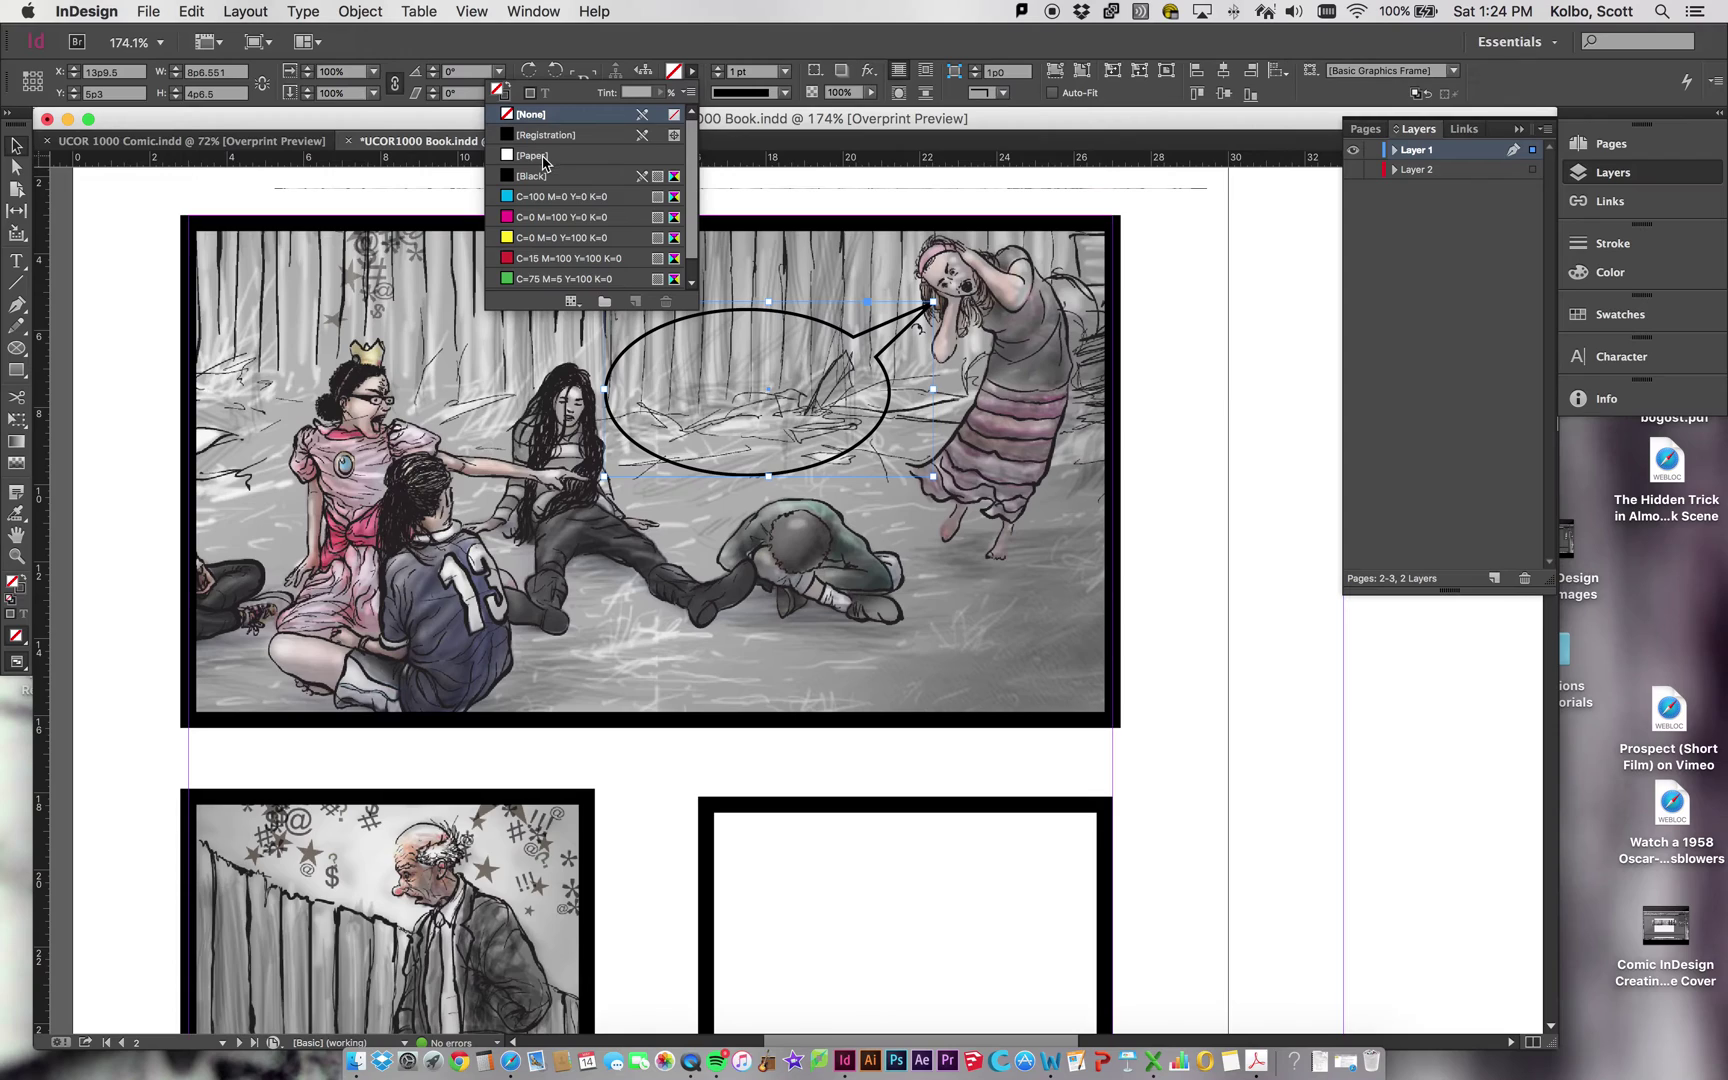
pyautogui.click(538, 160)
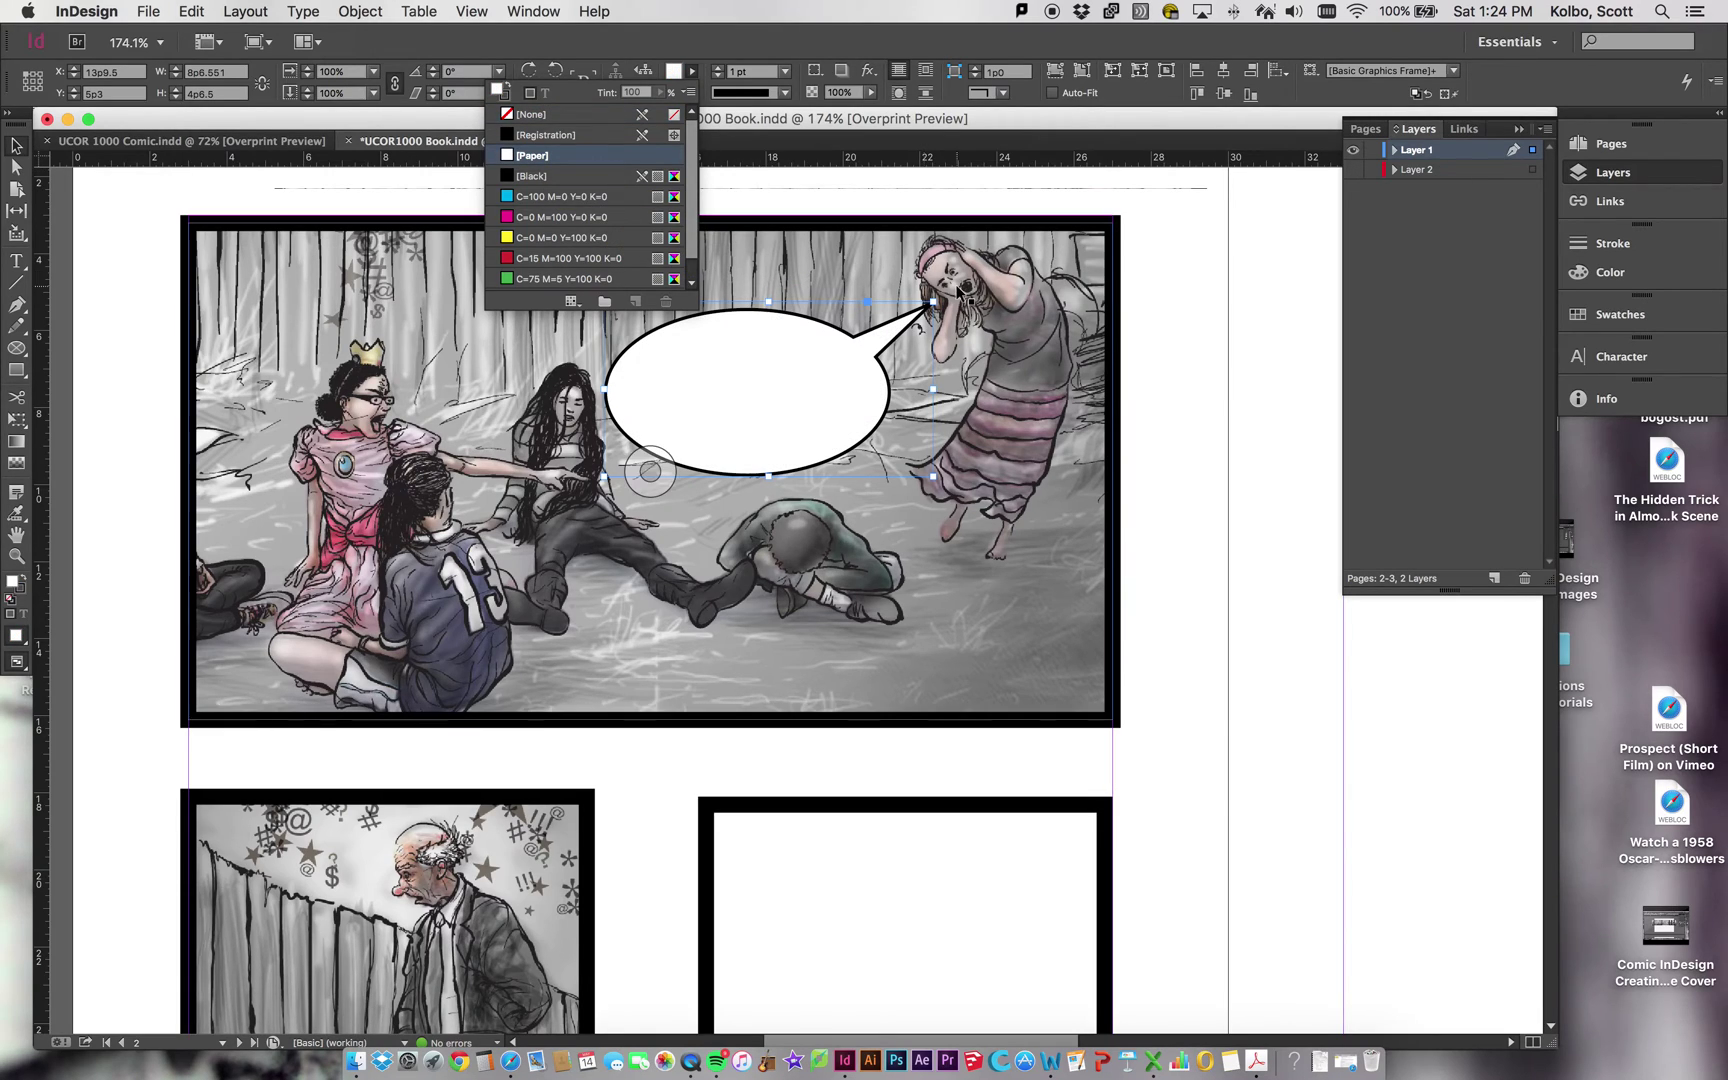
pyautogui.click(1198, 430)
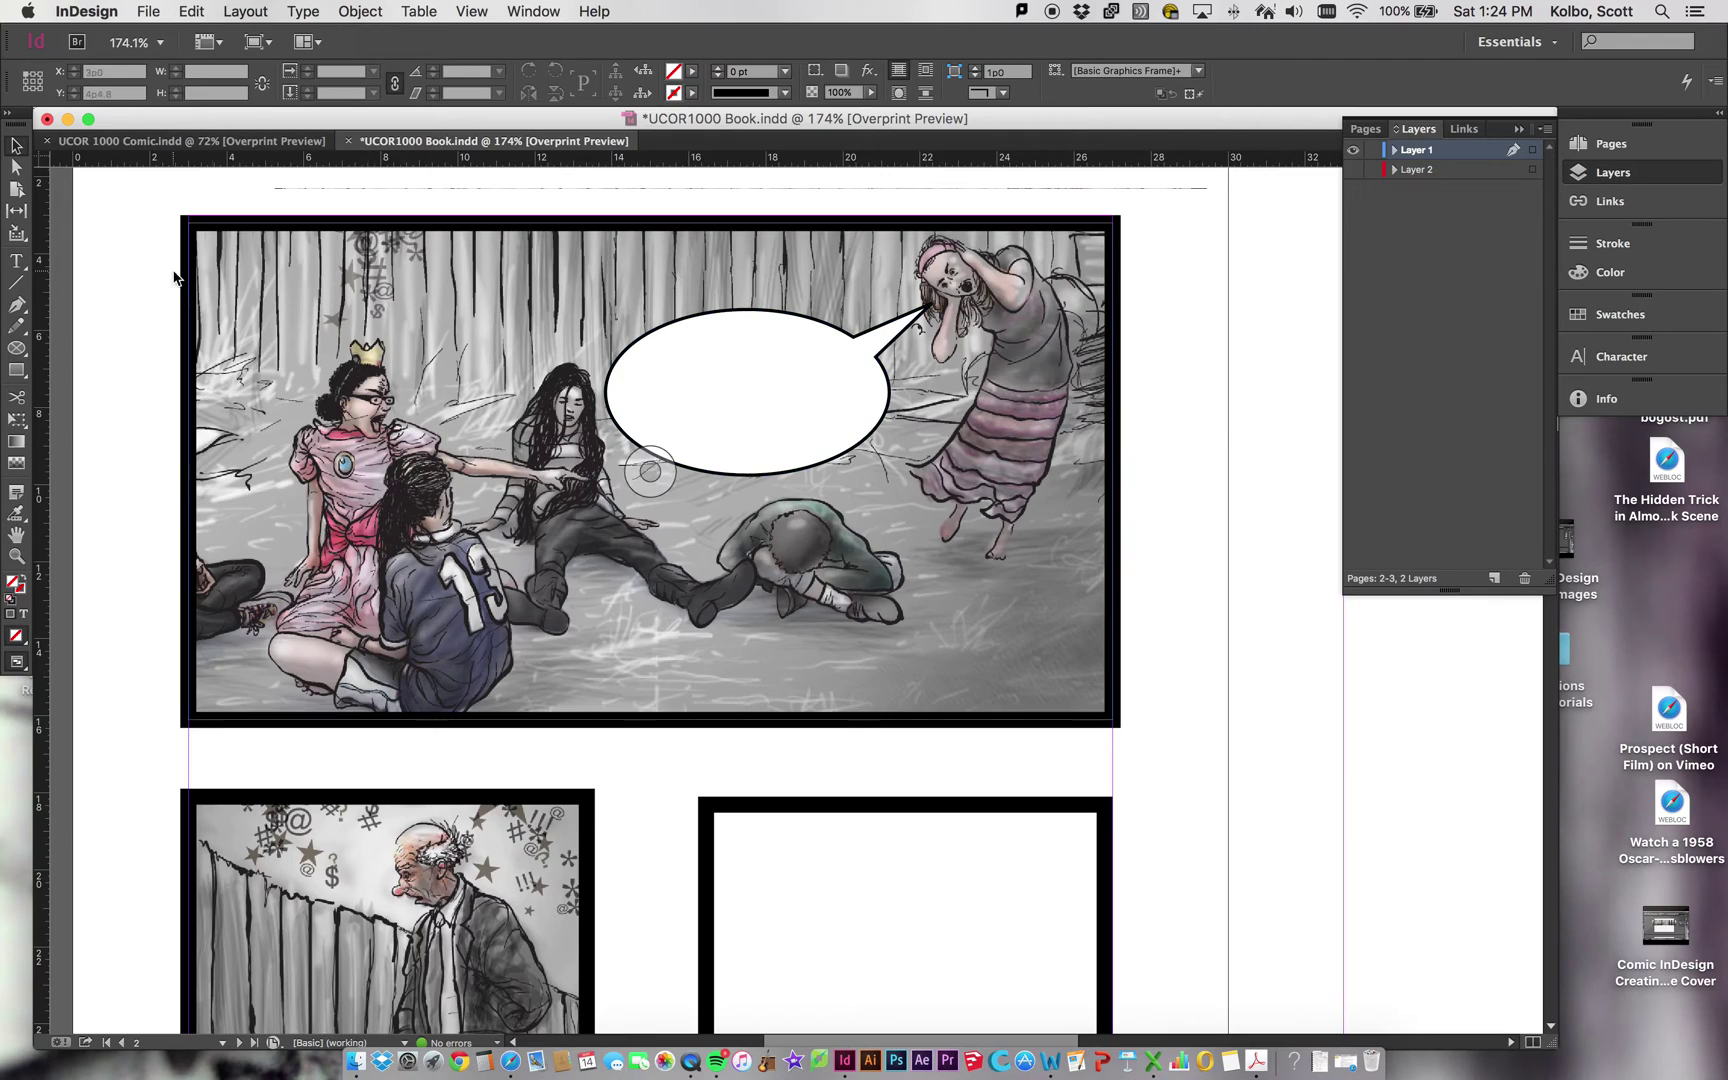
# - Draw a rectangle frame about 9p7 wide by 0p11 high near the large panel's lower edge, with a 1 pt stroke and Paper fill
pyautogui.click(16, 350)
pyautogui.moveTo(16, 352); pyautogui.dragTo(85, 346)
pyautogui.moveTo(660, 659); pyautogui.dragTo(1032, 693)
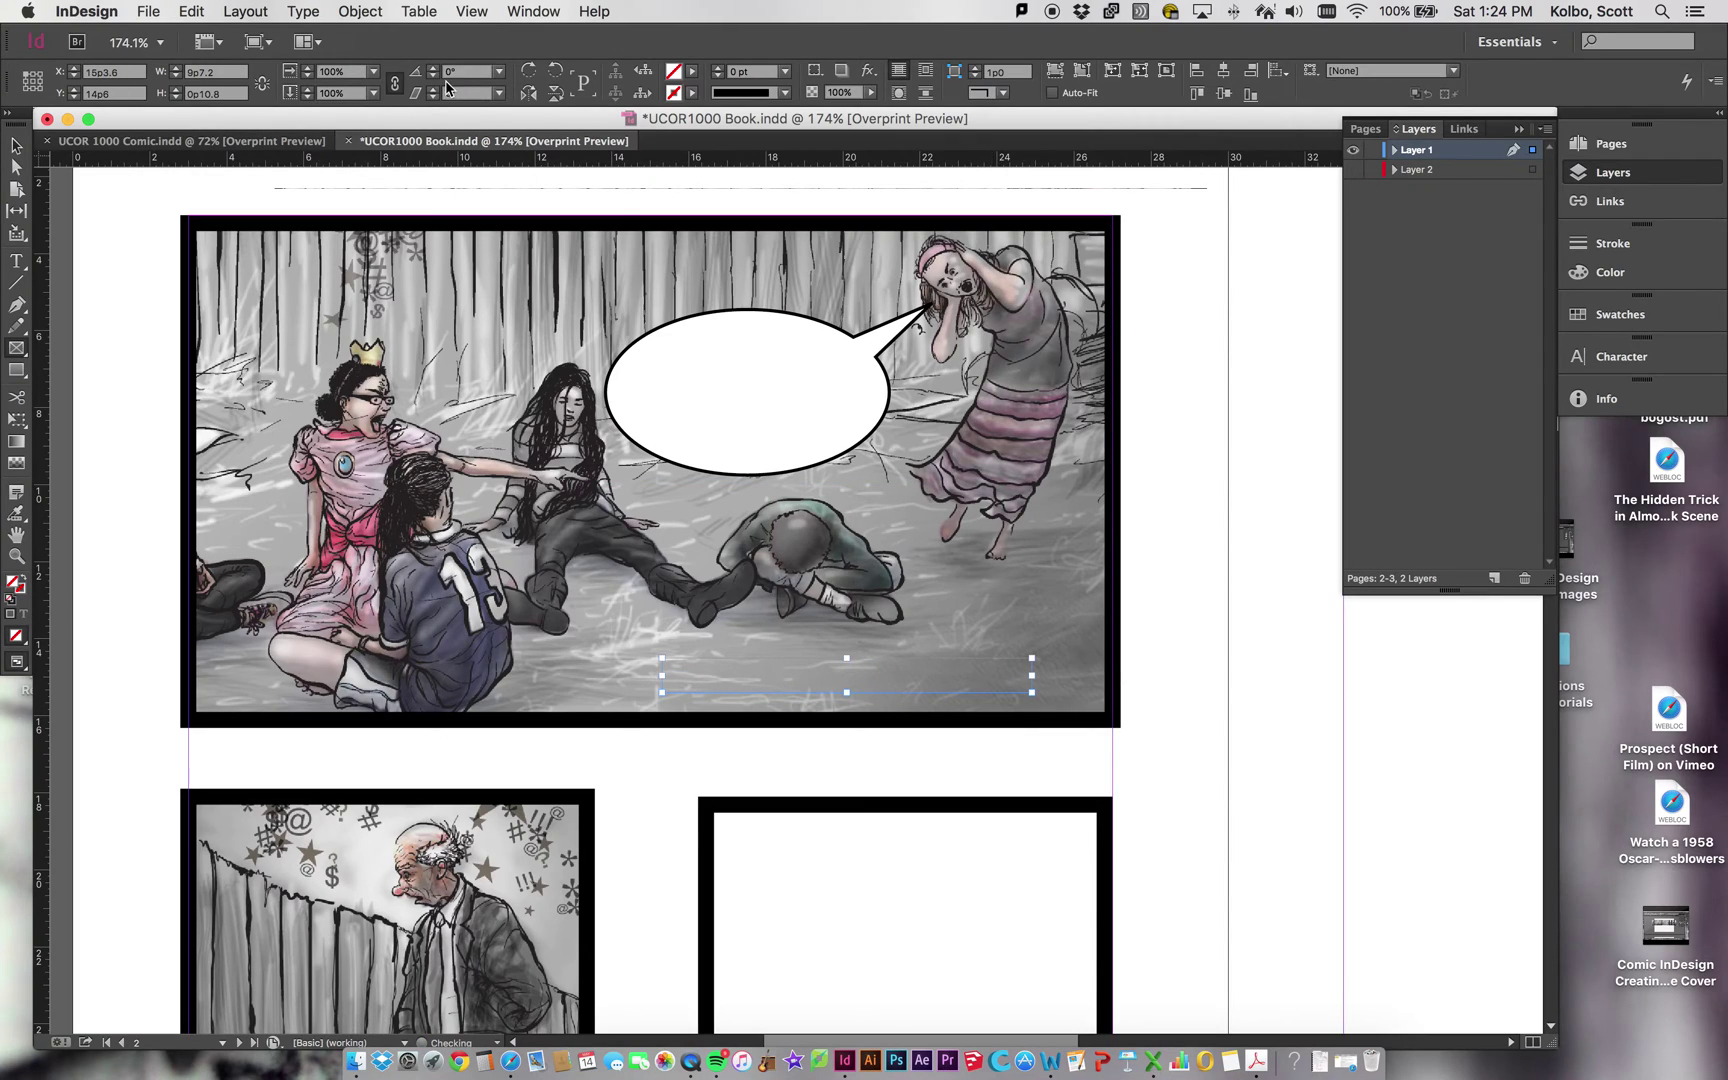
pyautogui.click(718, 74)
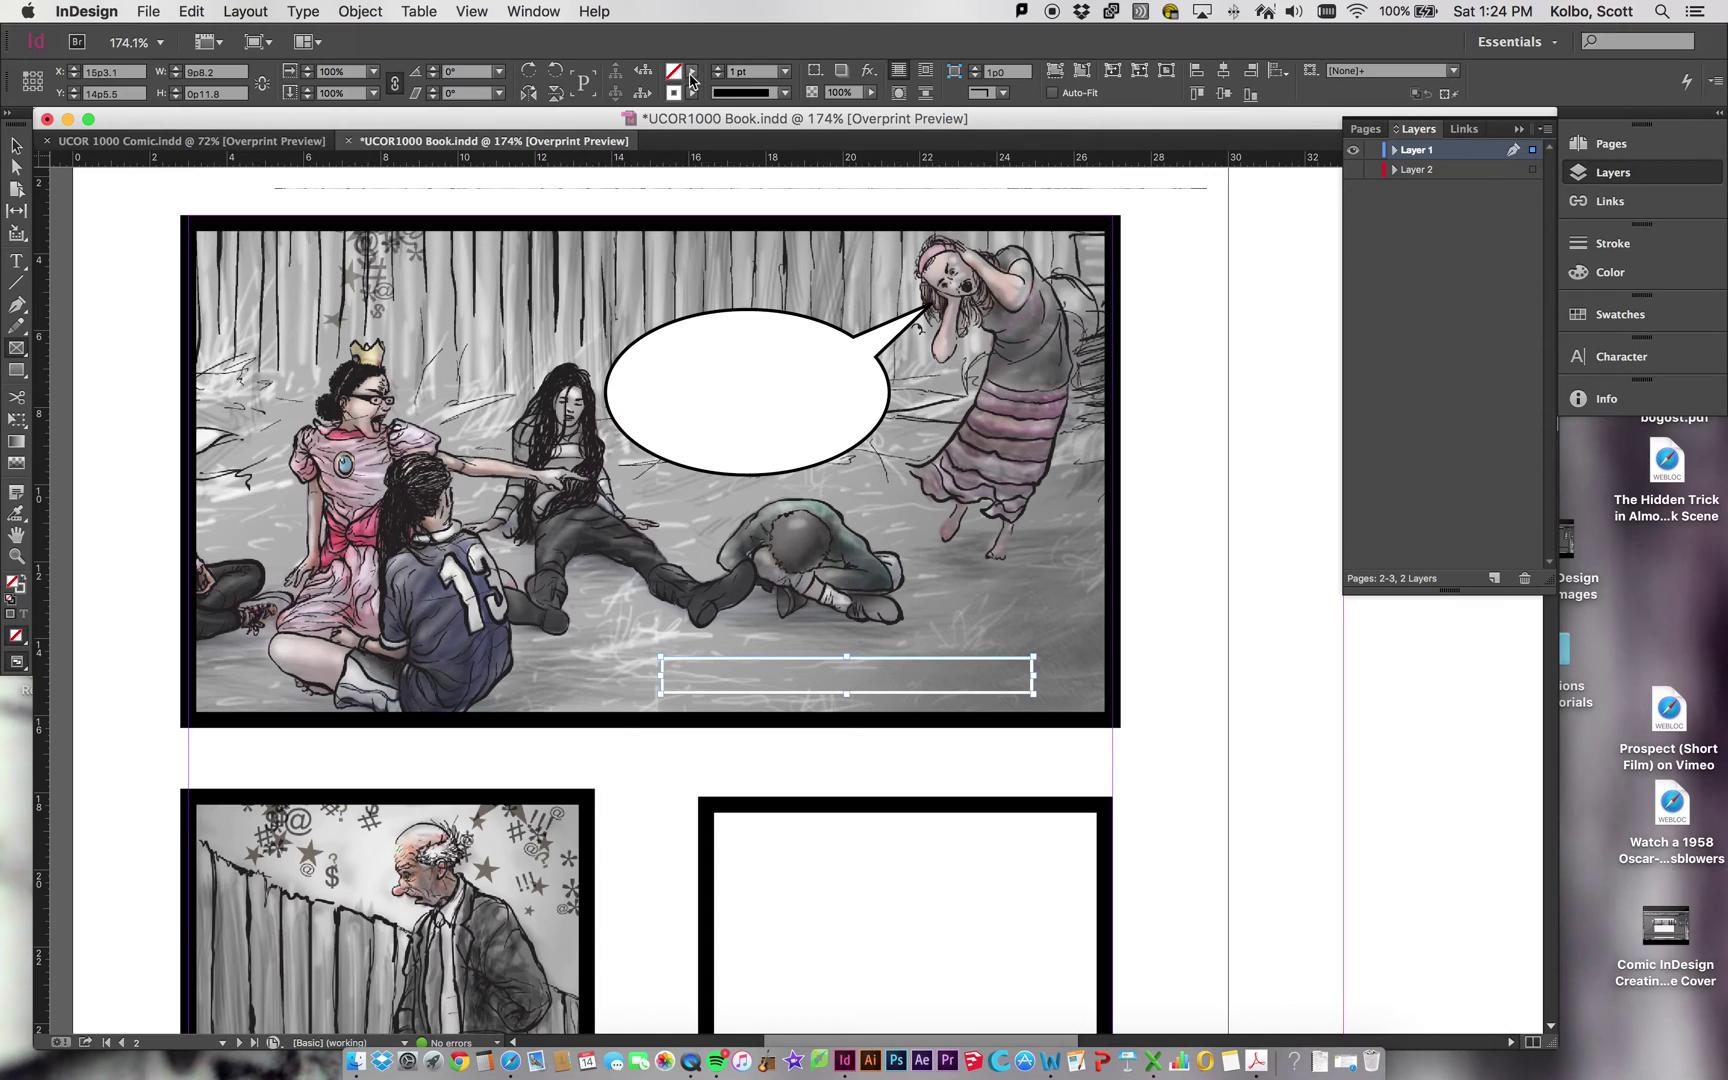
pyautogui.click(692, 71)
pyautogui.click(513, 157)
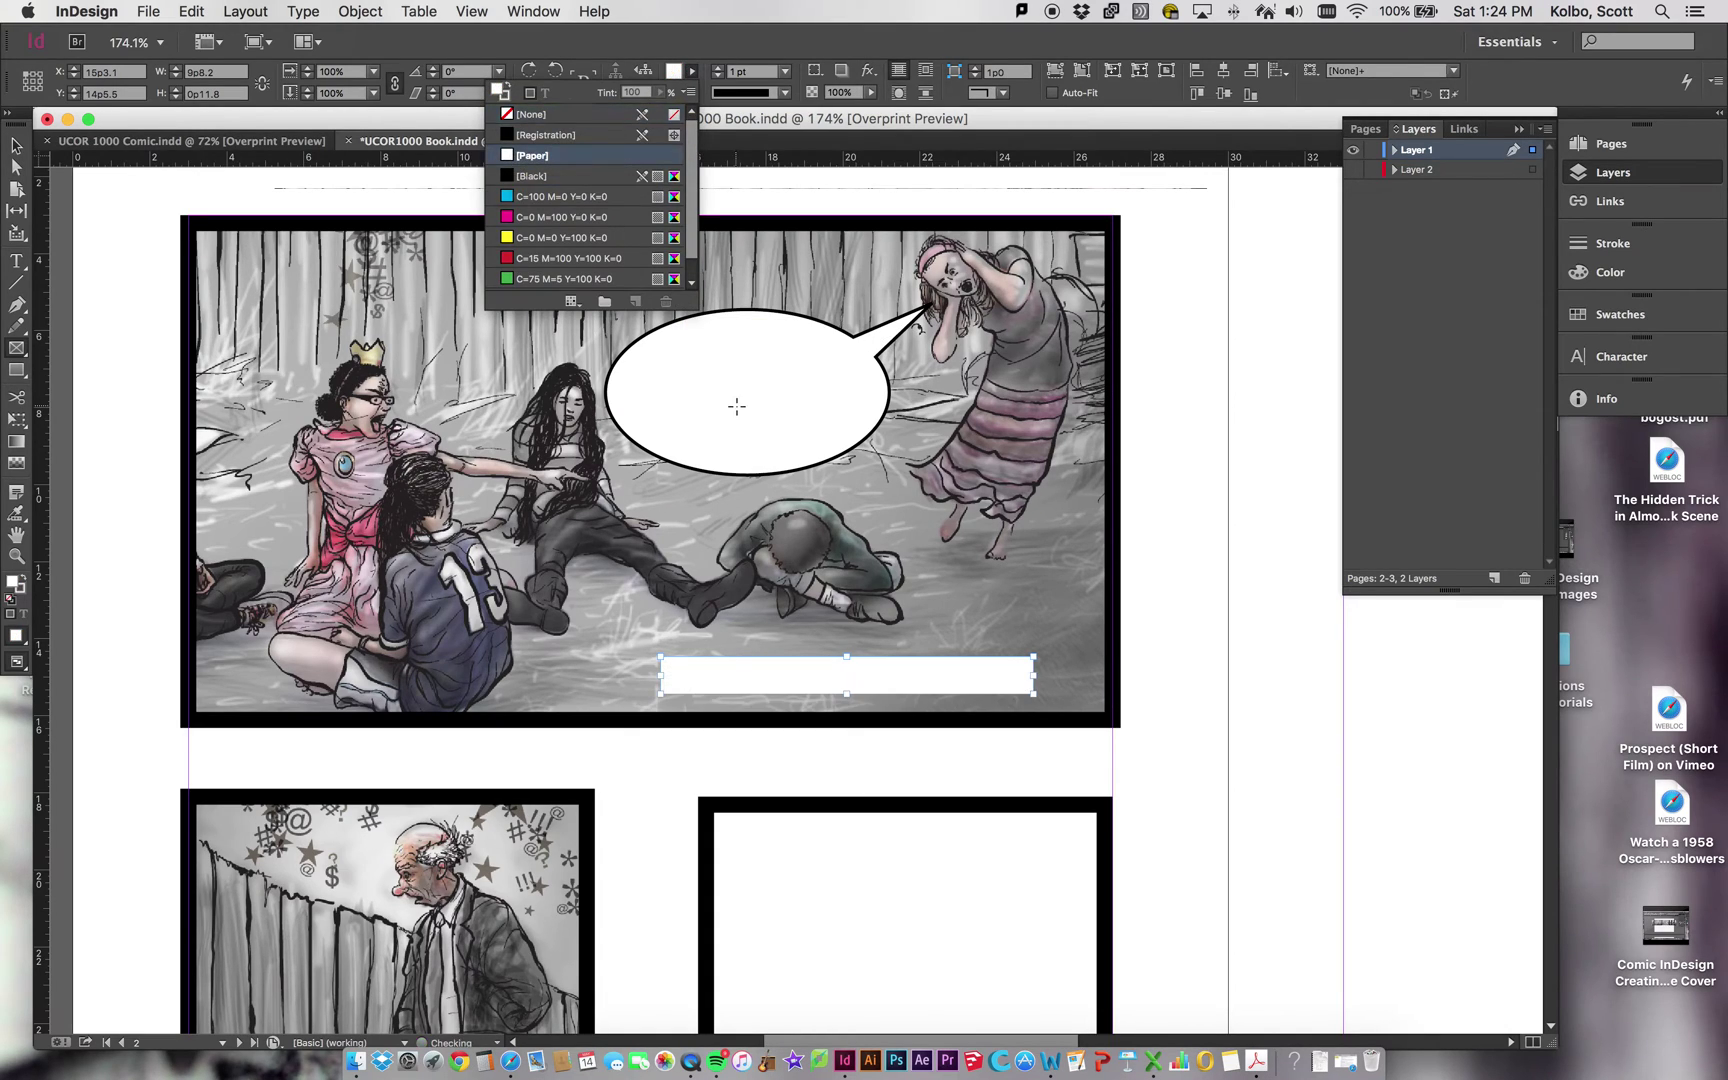
pyautogui.click(784, 93)
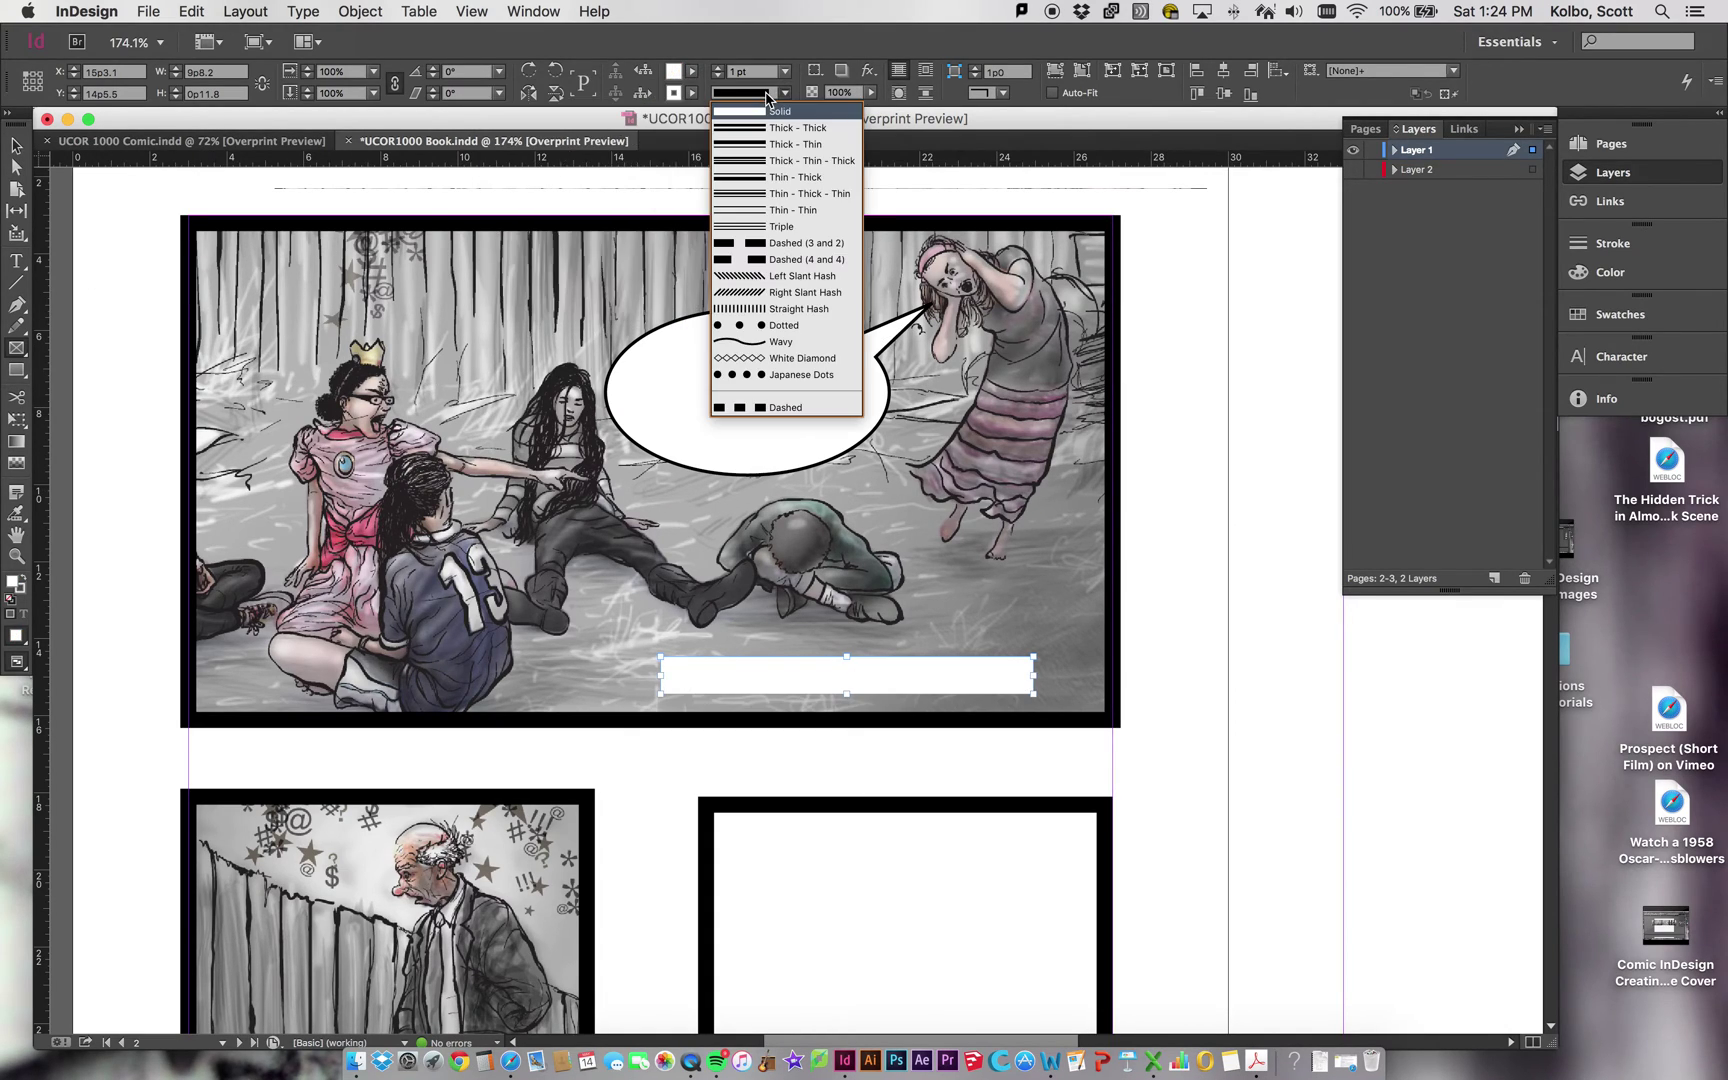
pyautogui.click(680, 102)
pyautogui.doubleClick(677, 97)
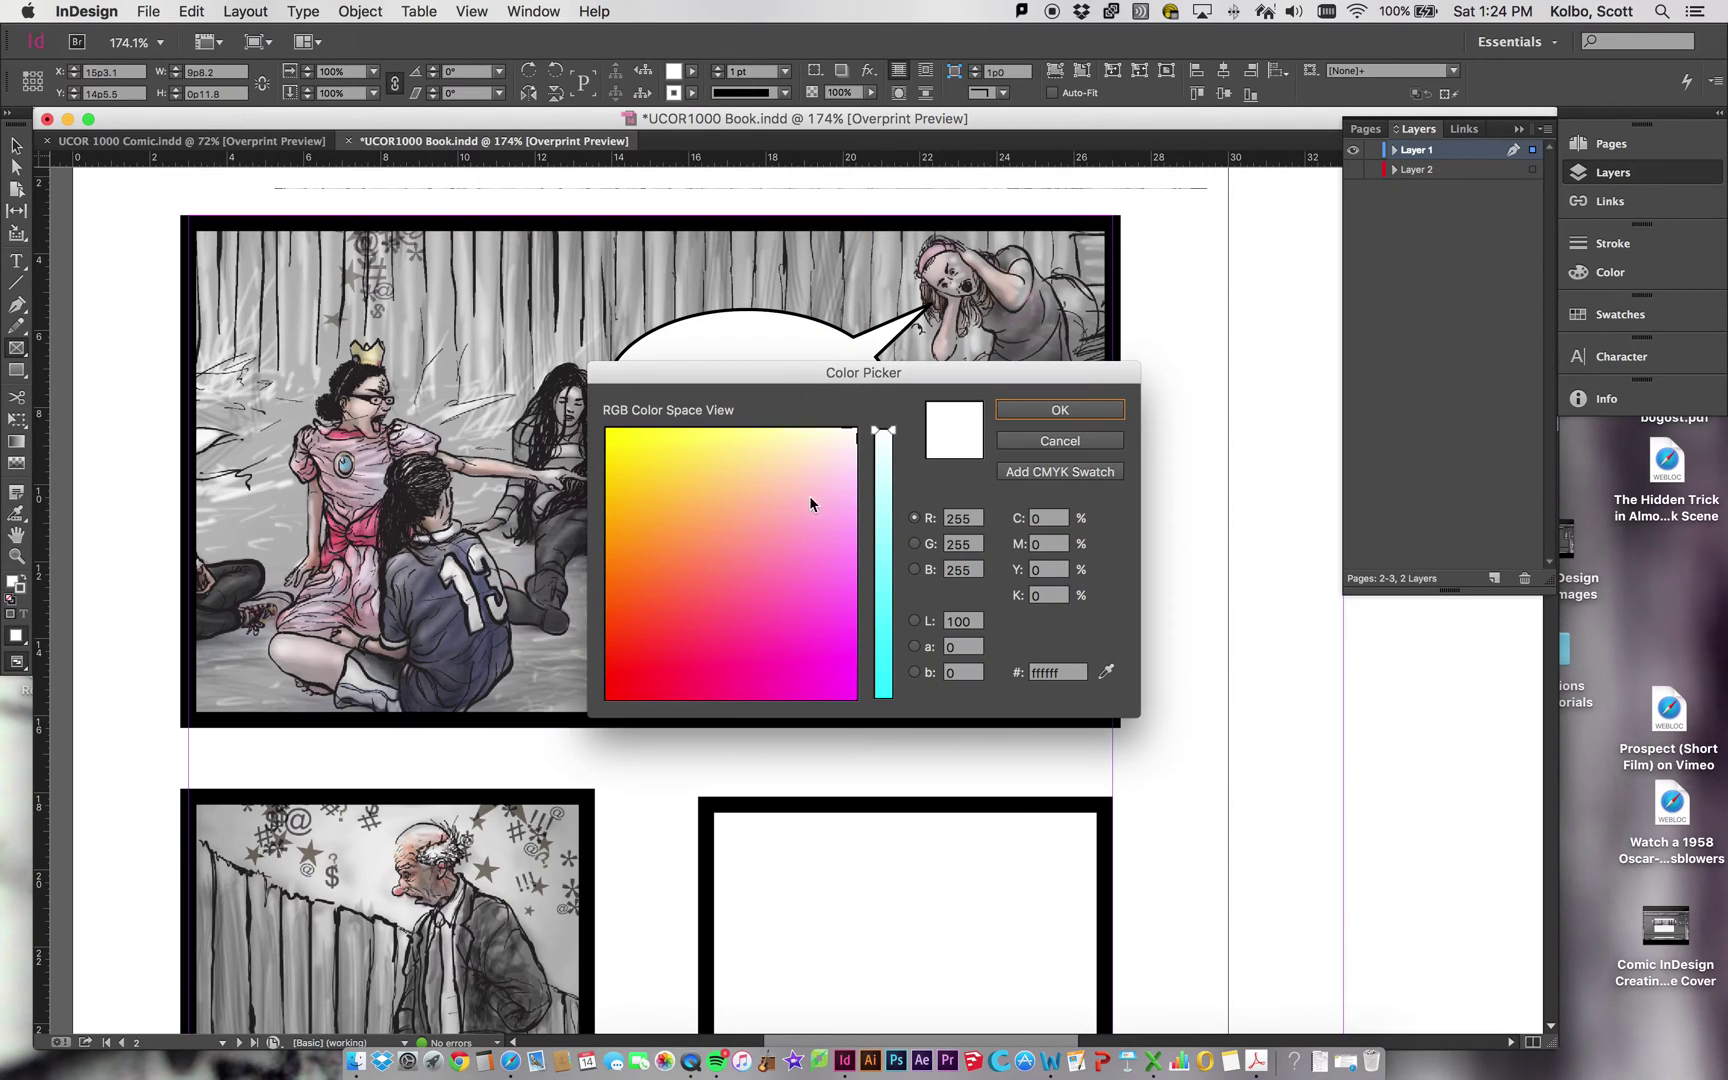
pyautogui.click(1062, 472)
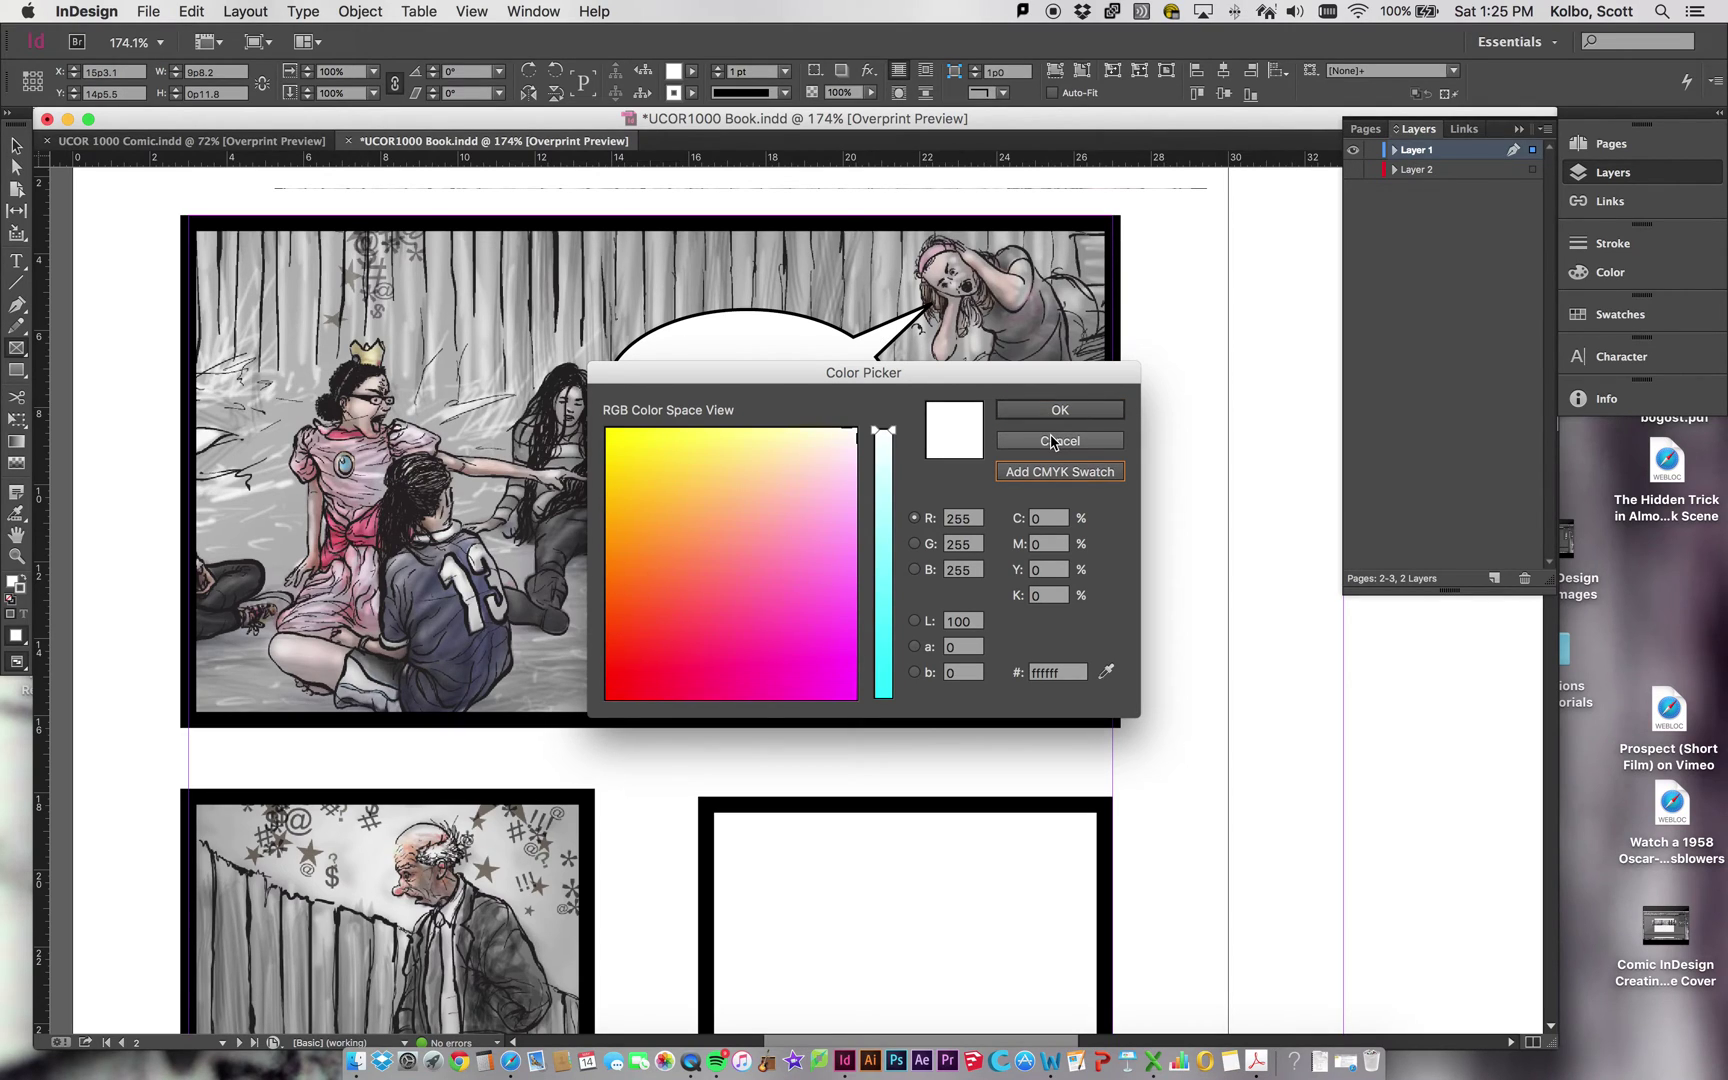
pyautogui.click(1050, 441)
pyautogui.click(16, 146)
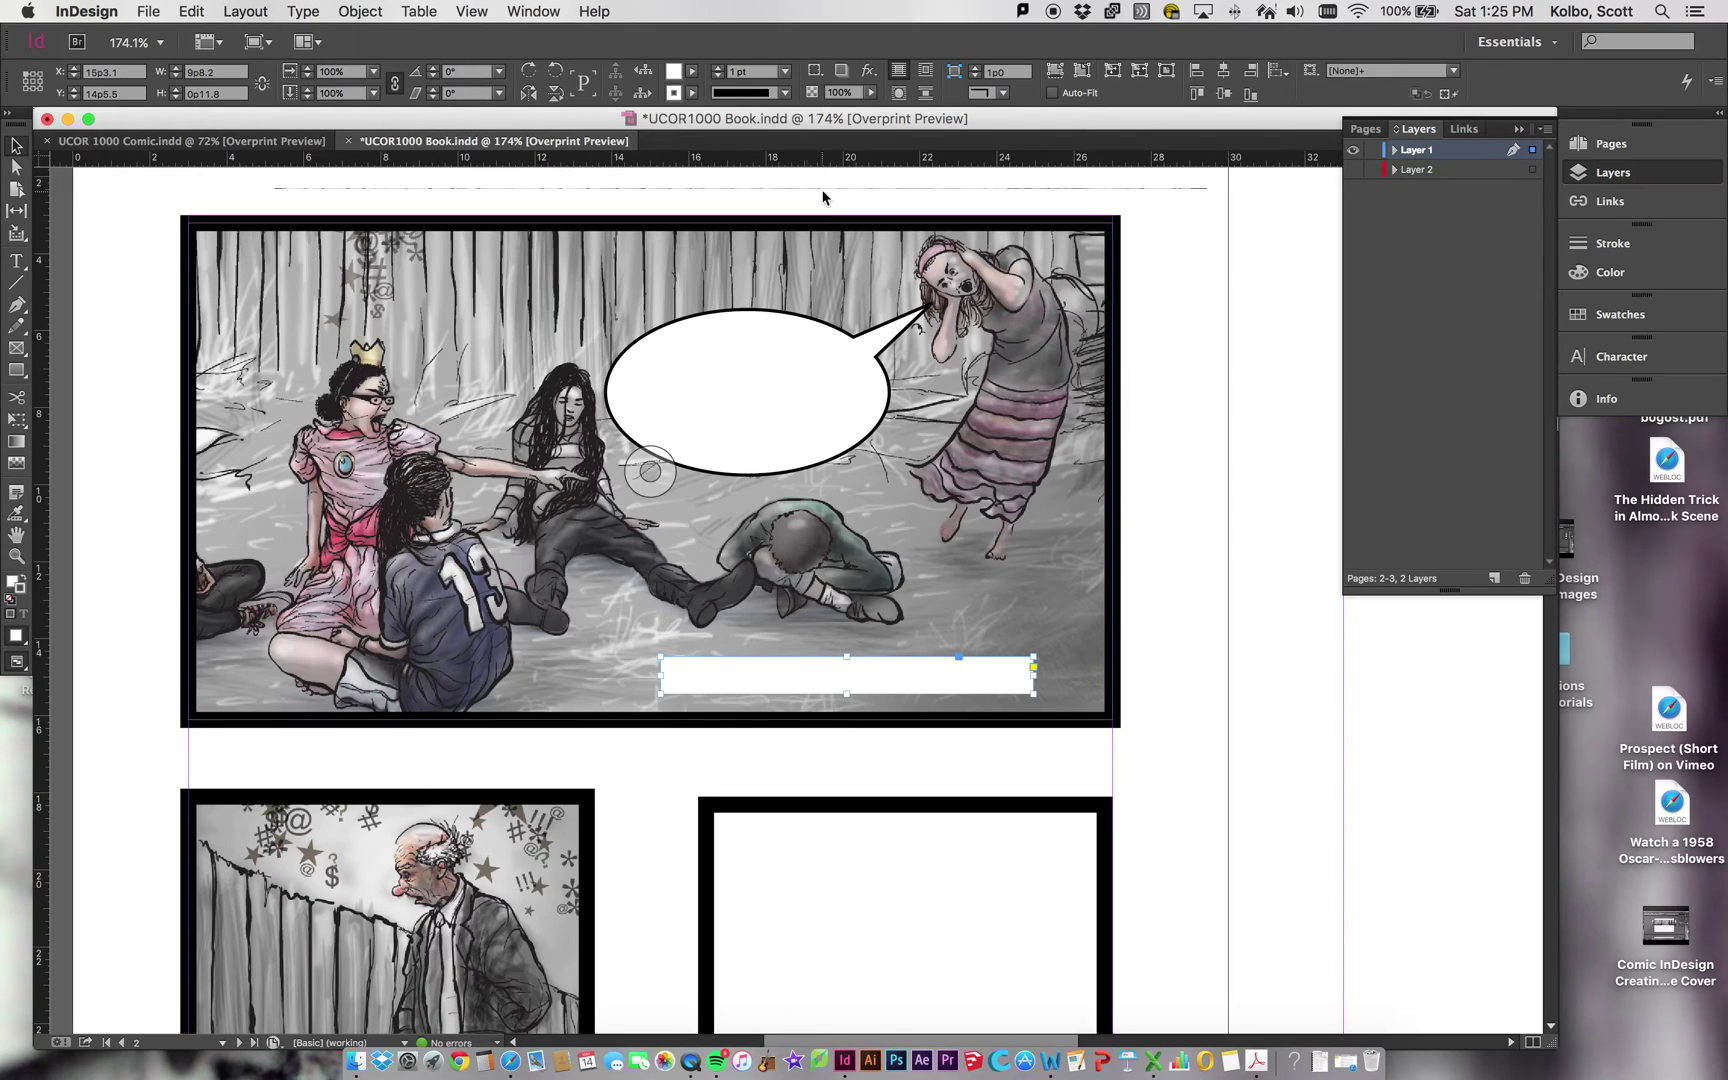
pyautogui.click(764, 93)
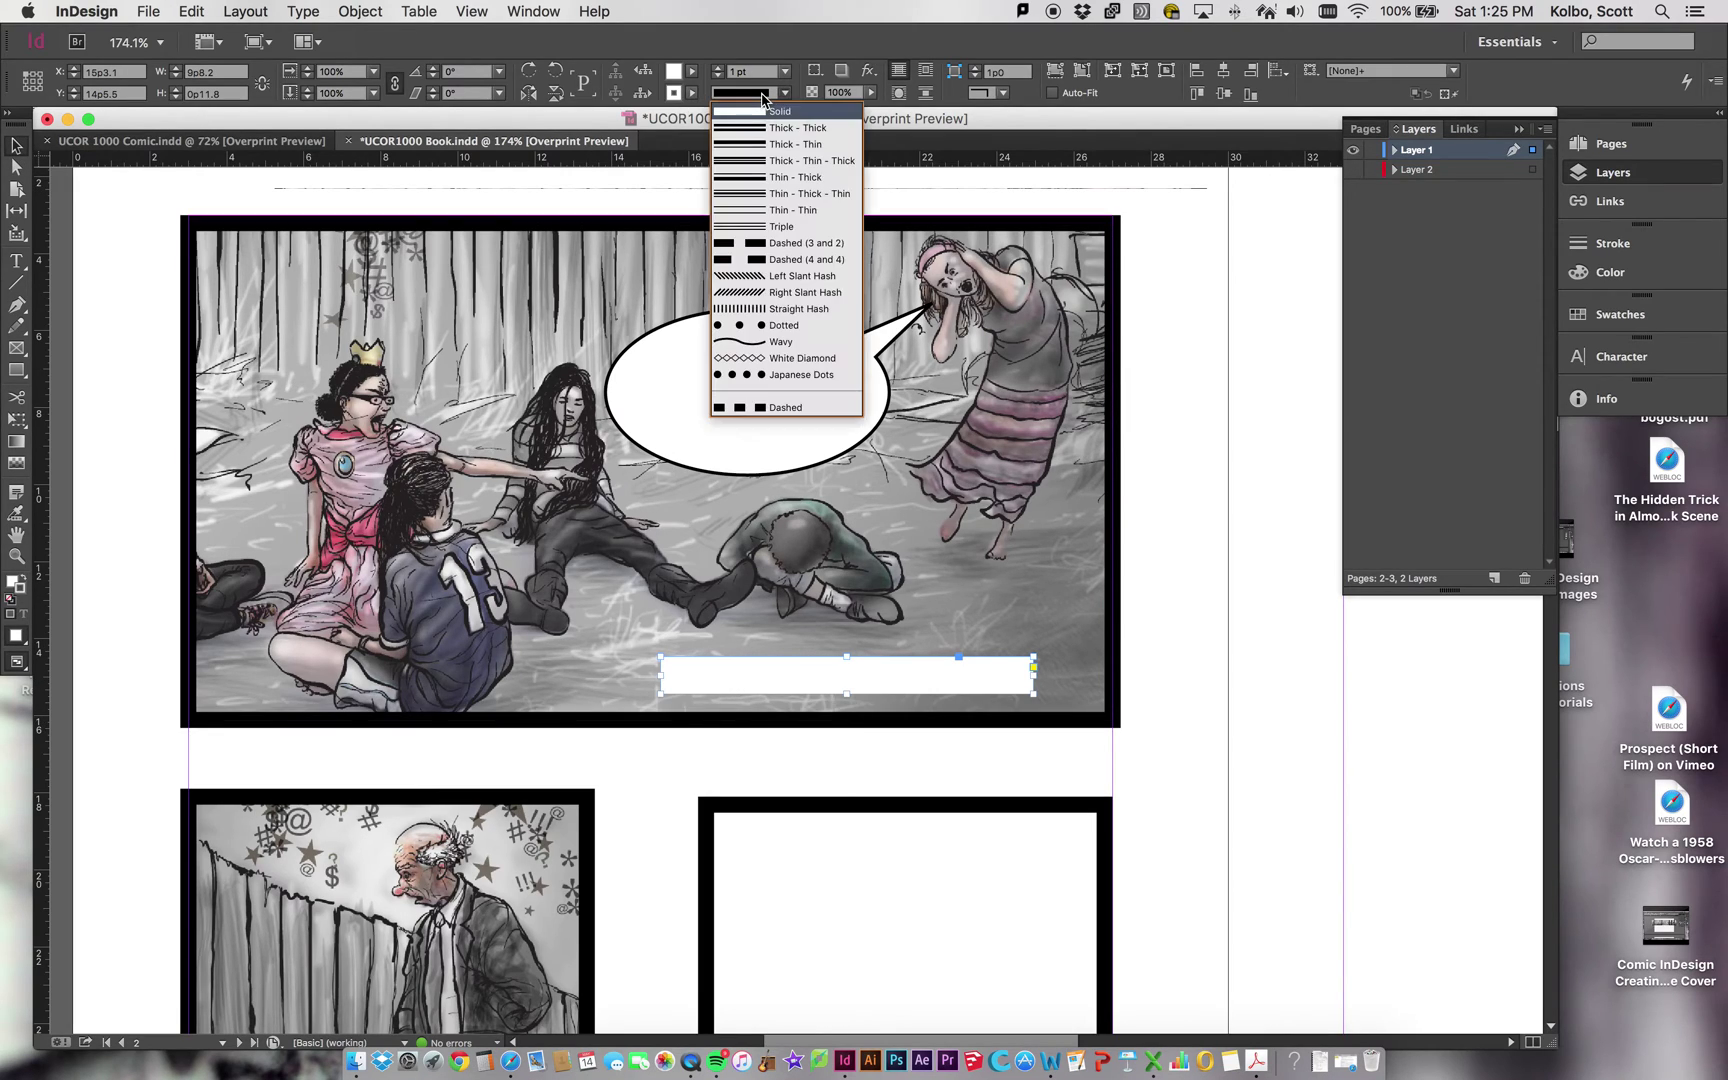
pyautogui.click(763, 97)
# - Set the caption box's stroke colour to black (RGB 0, 0, 0) and deselect the box
pyautogui.doubleClick(672, 94)
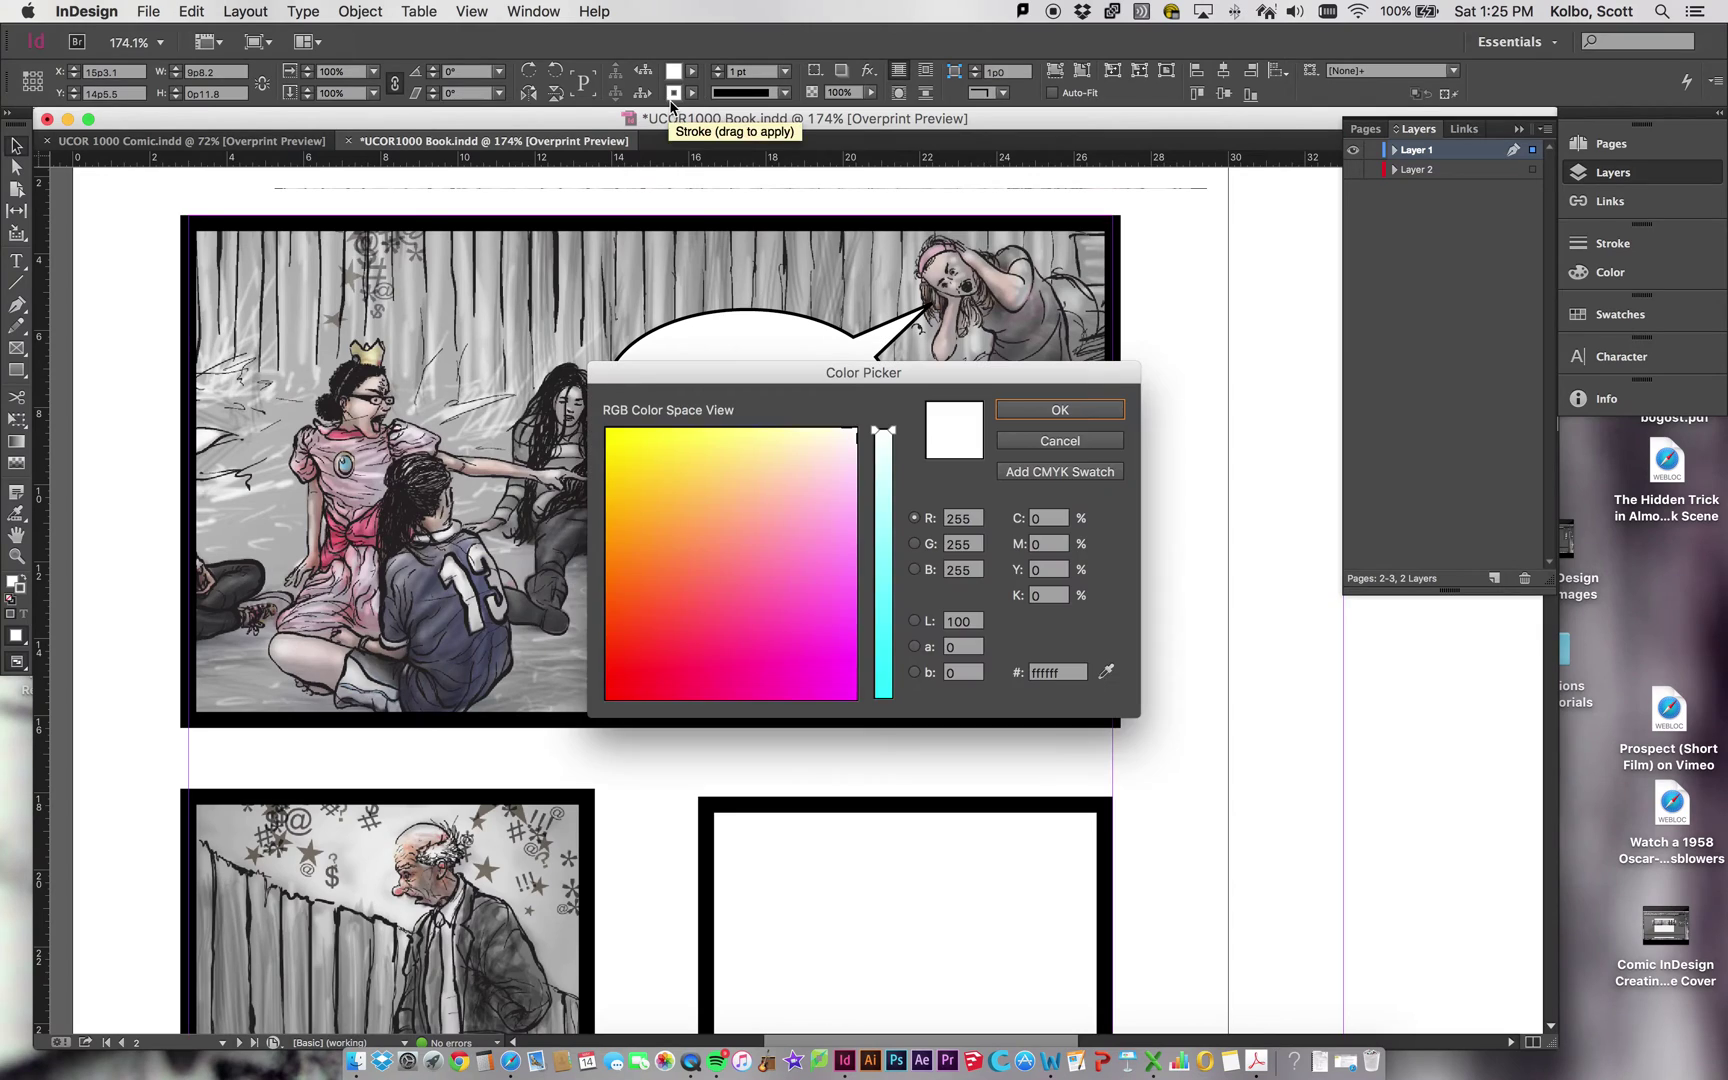
pyautogui.moveTo(783, 558); pyautogui.dragTo(557, 729)
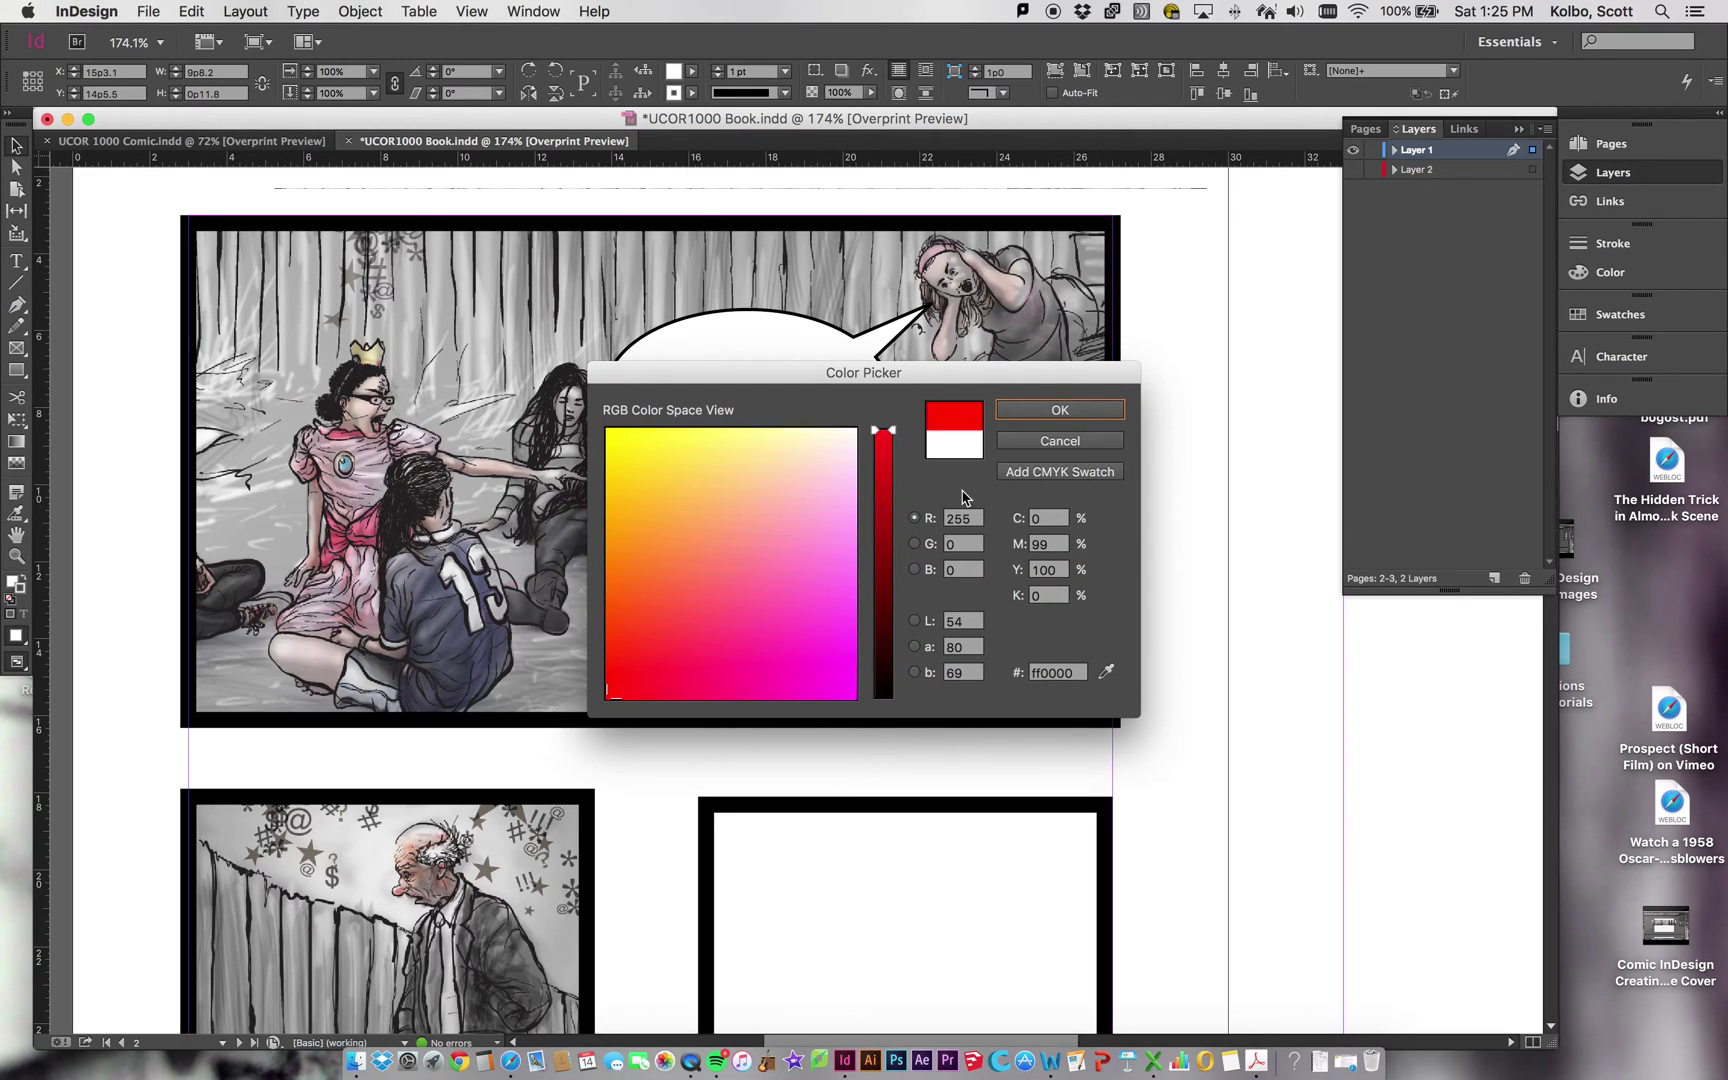
pyautogui.moveTo(898, 436); pyautogui.dragTo(900, 733)
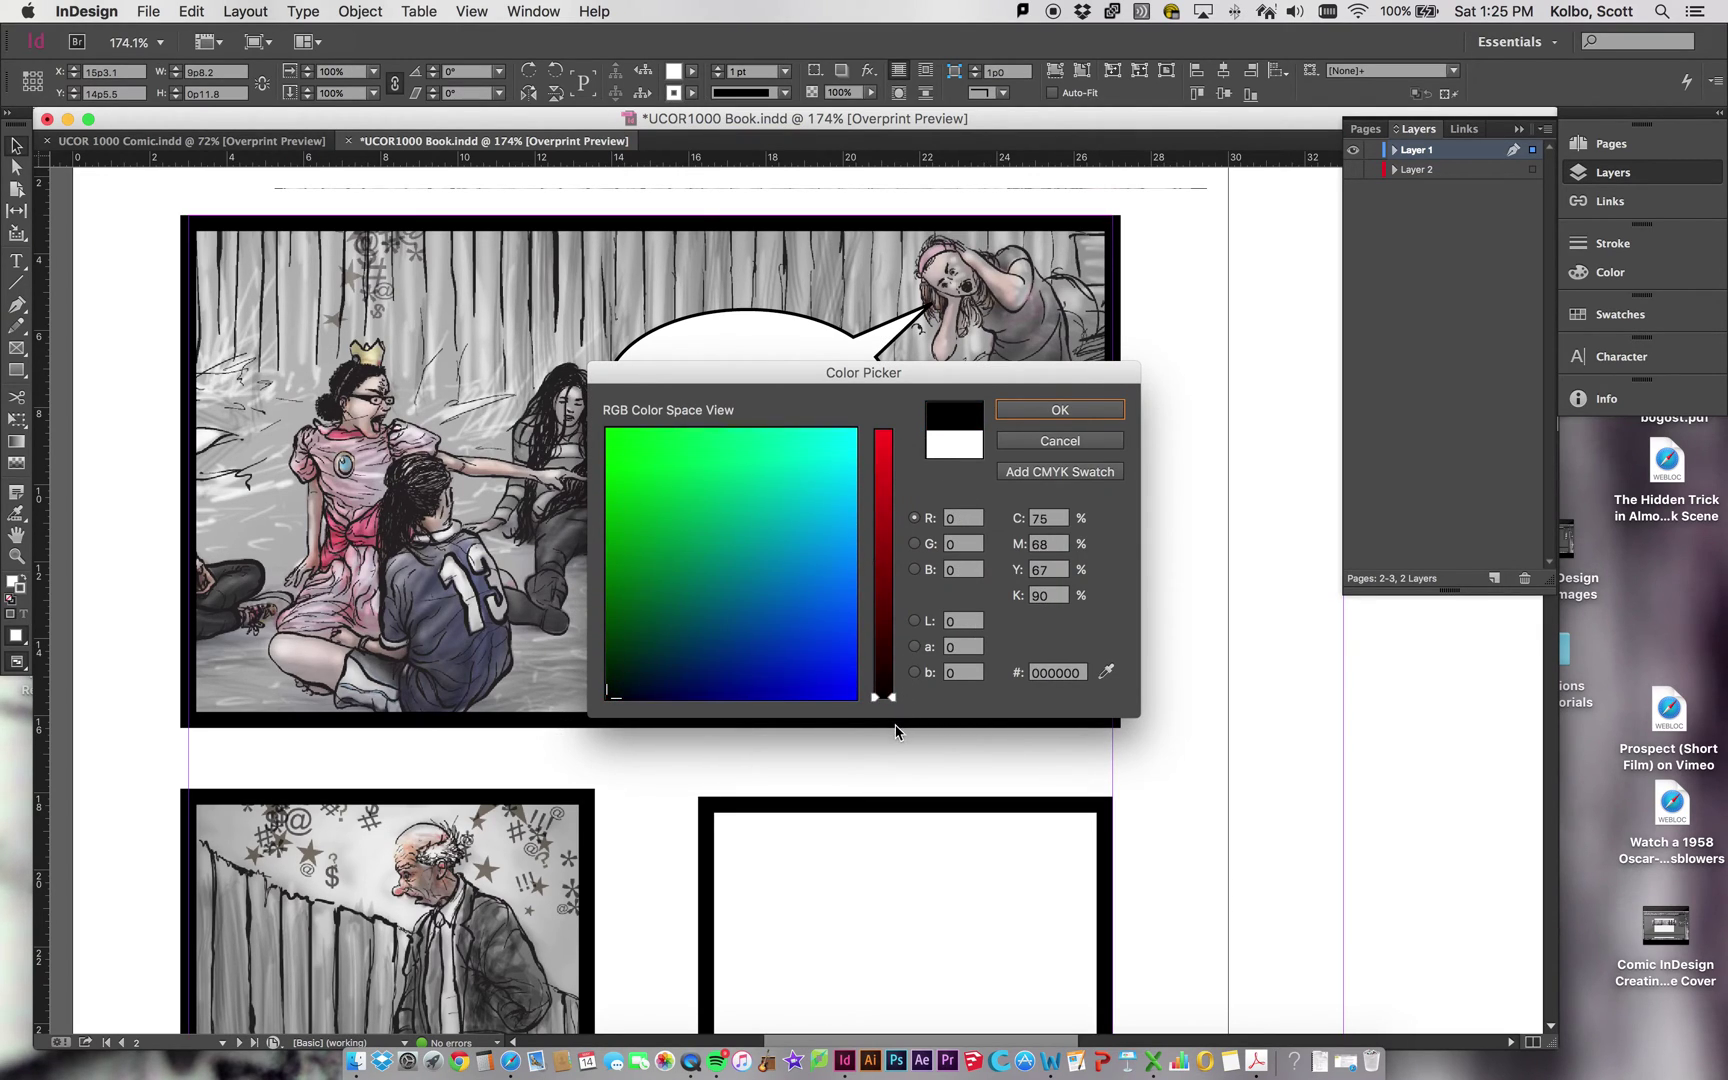
pyautogui.click(1052, 410)
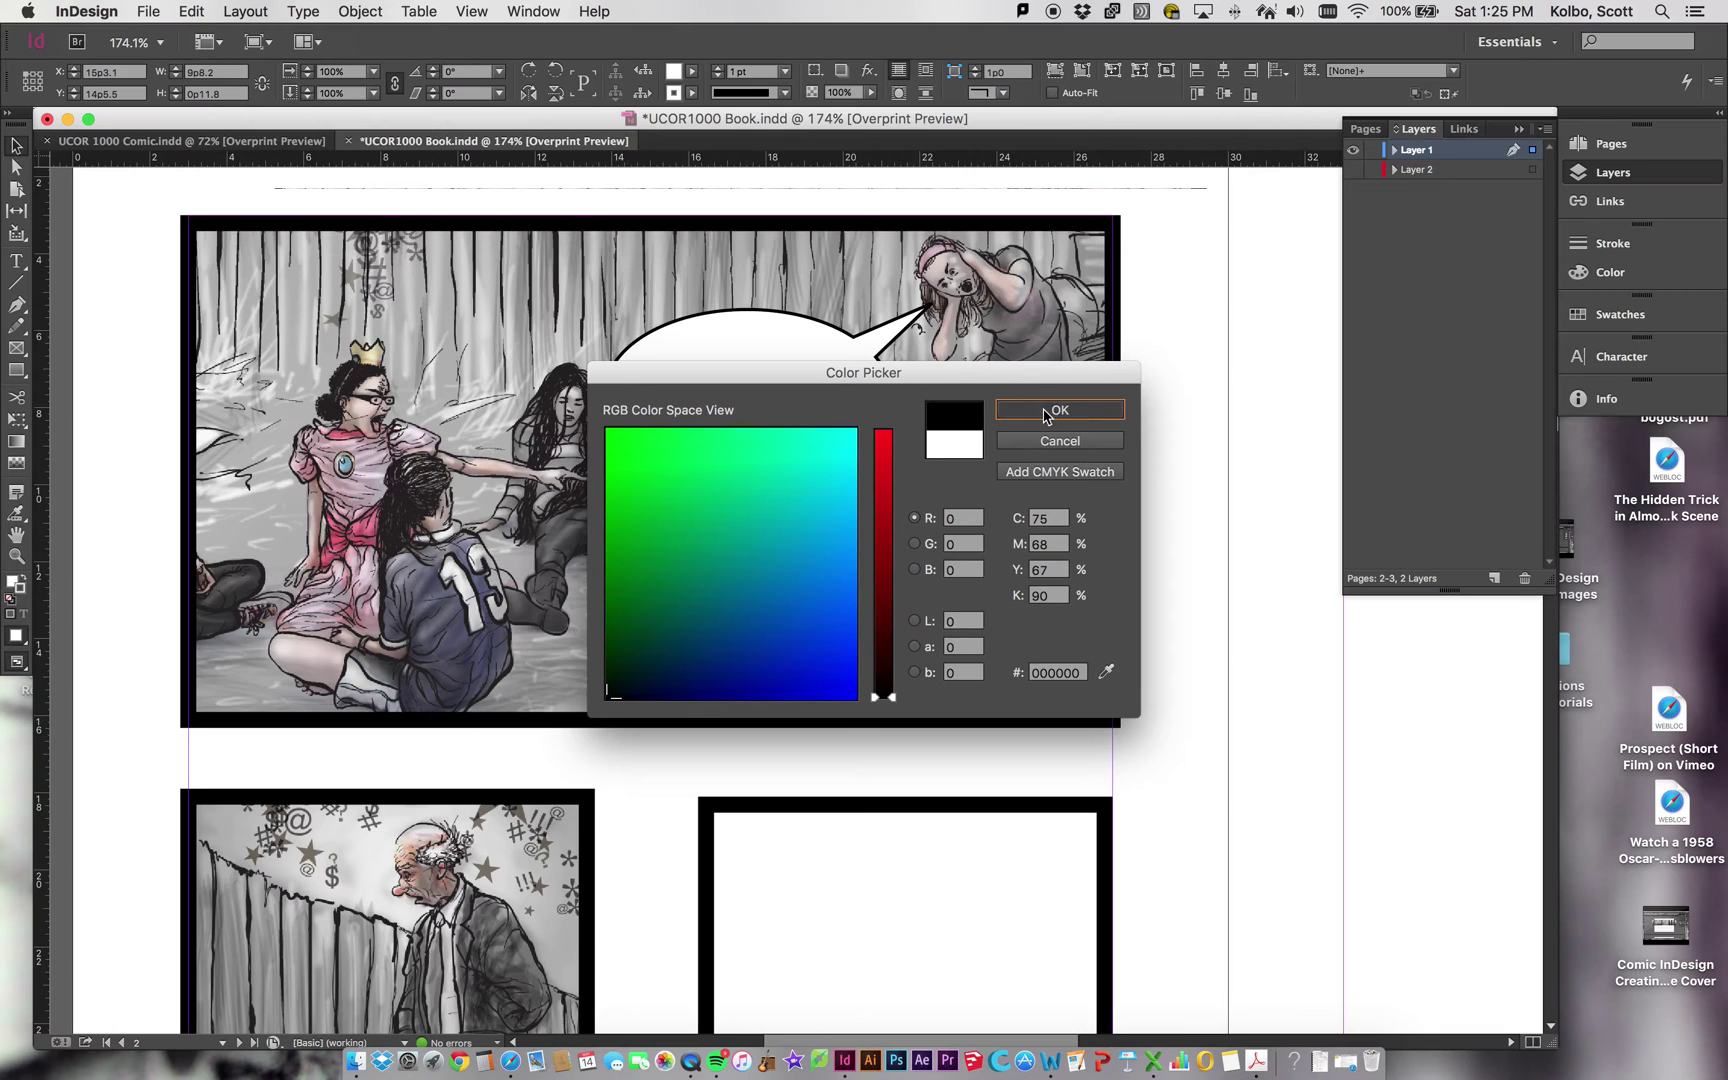
pyautogui.click(1196, 543)
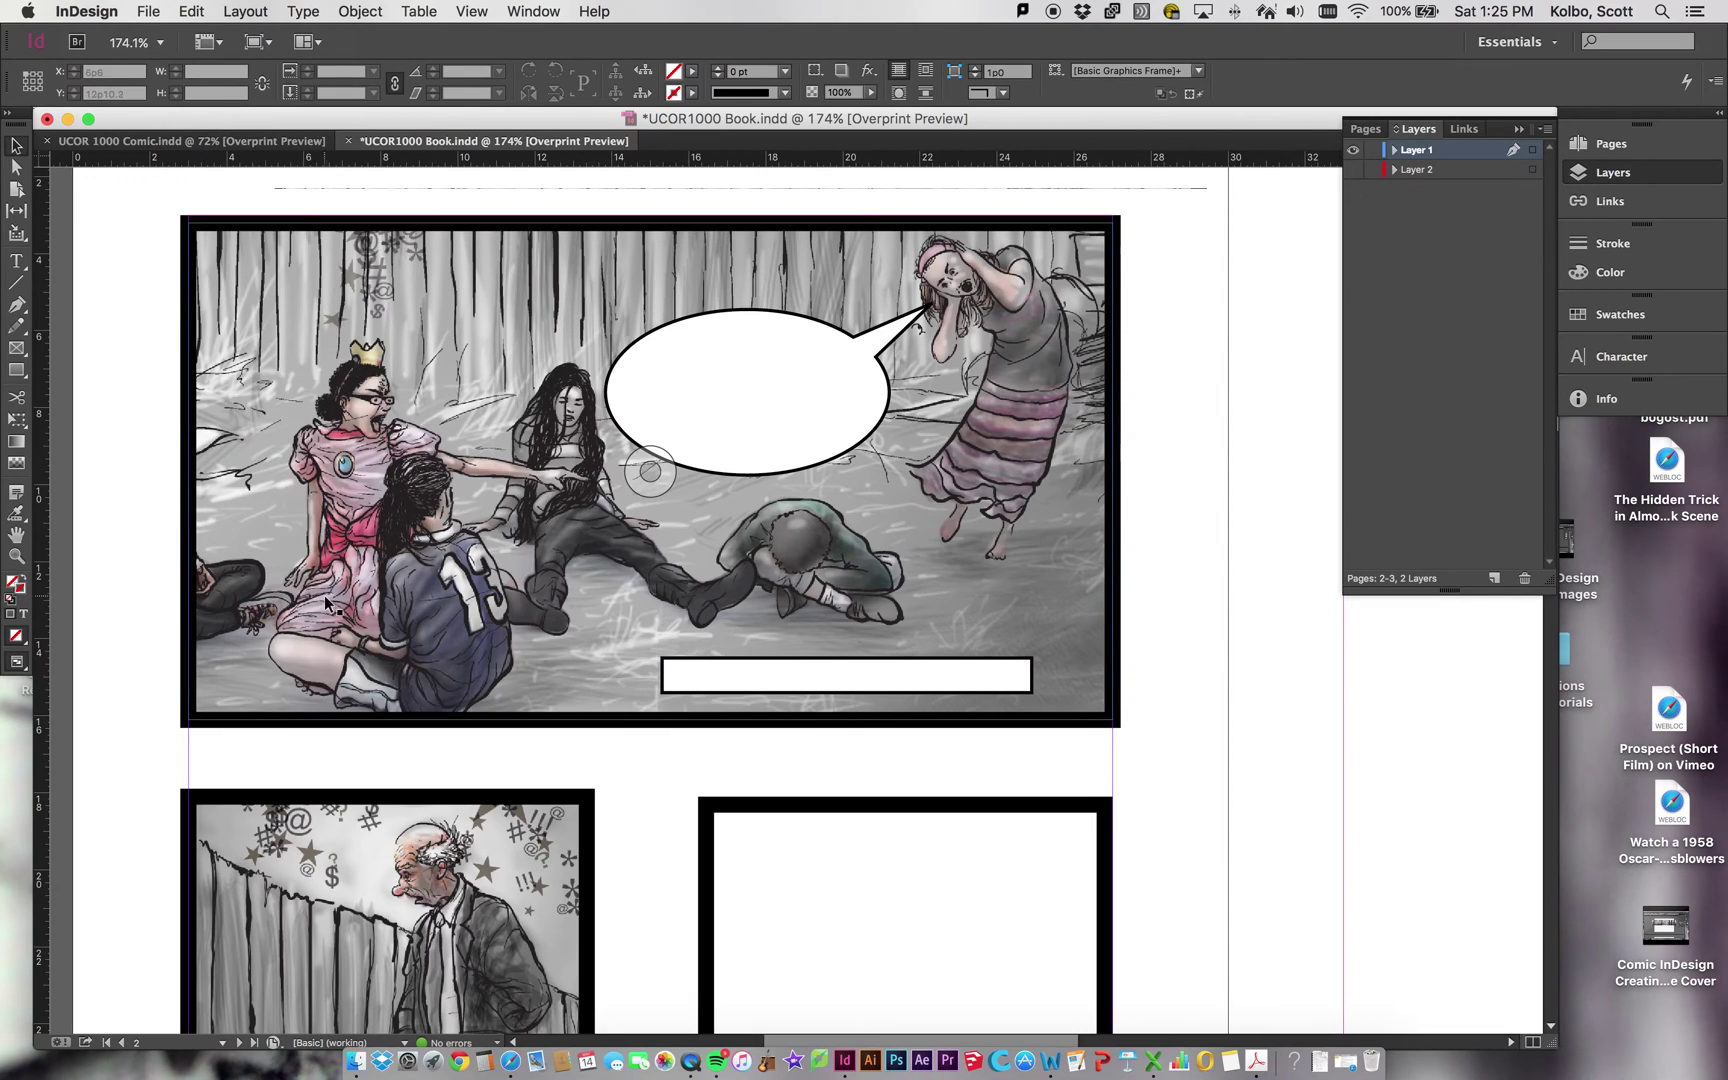
# - Enter the text "...sad day...." in the caption box near the large panel's lower edge
pyautogui.click(755, 659)
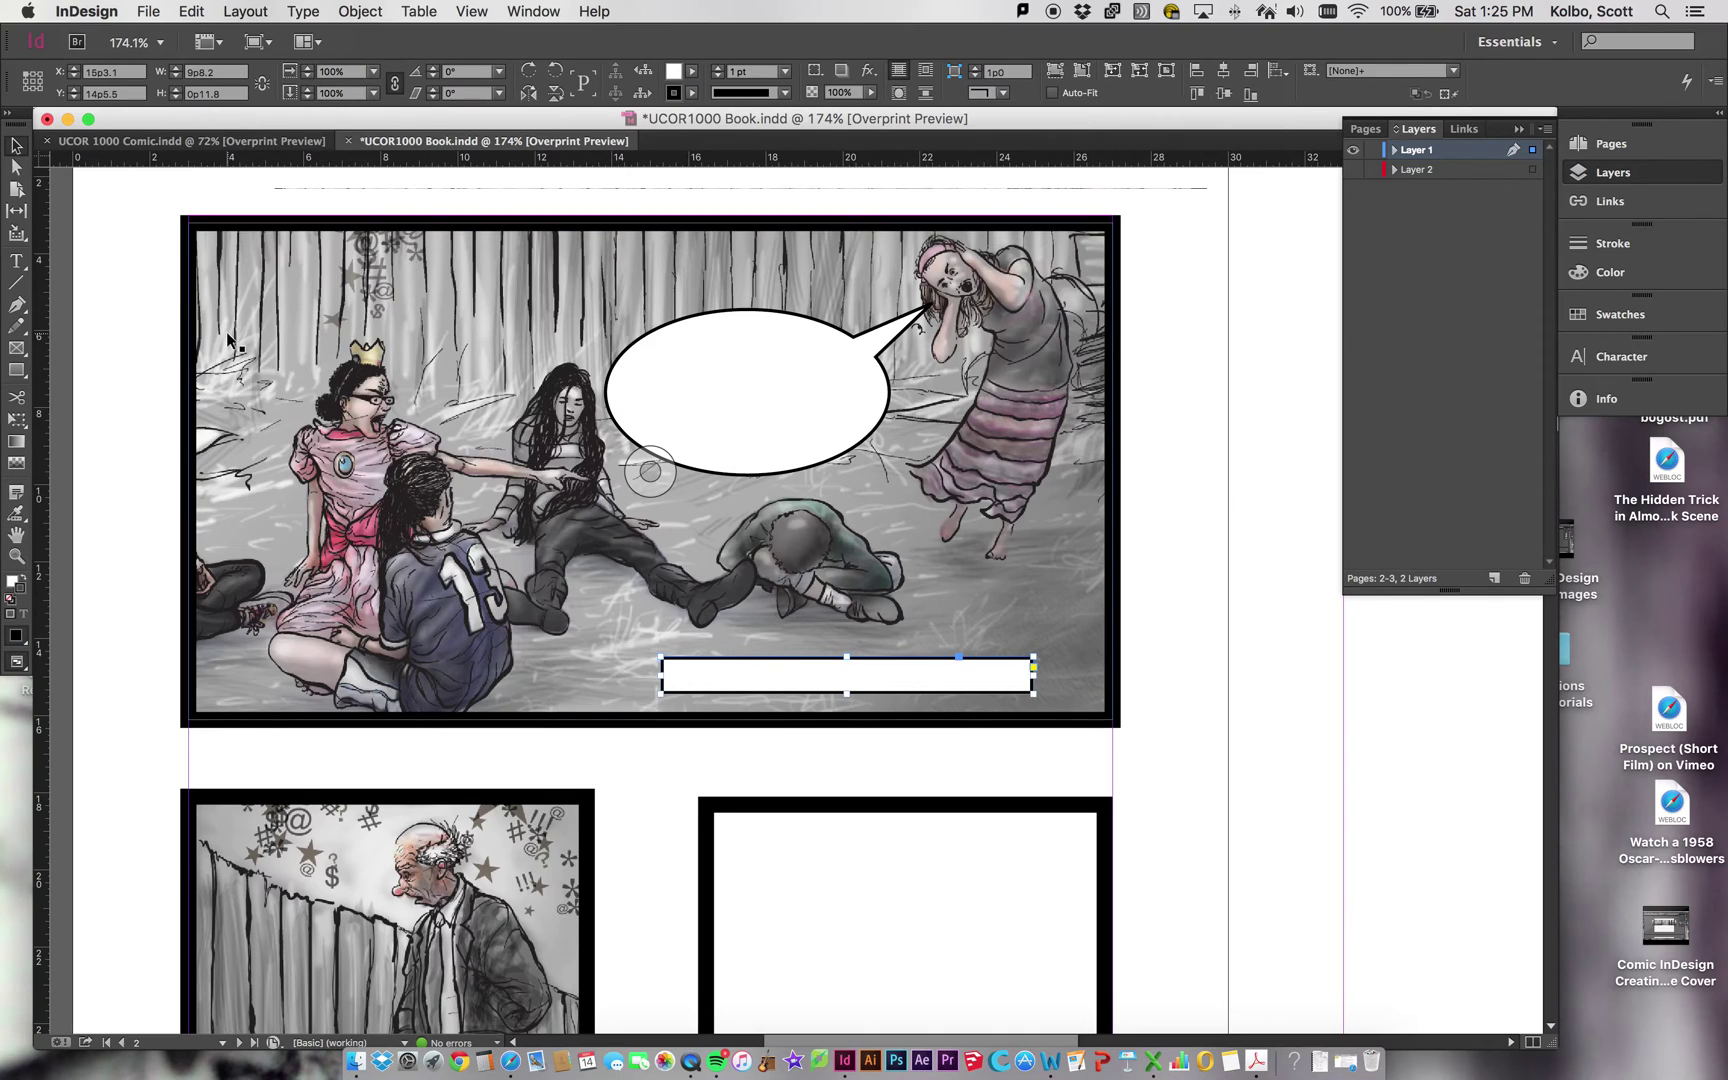
pyautogui.click(18, 263)
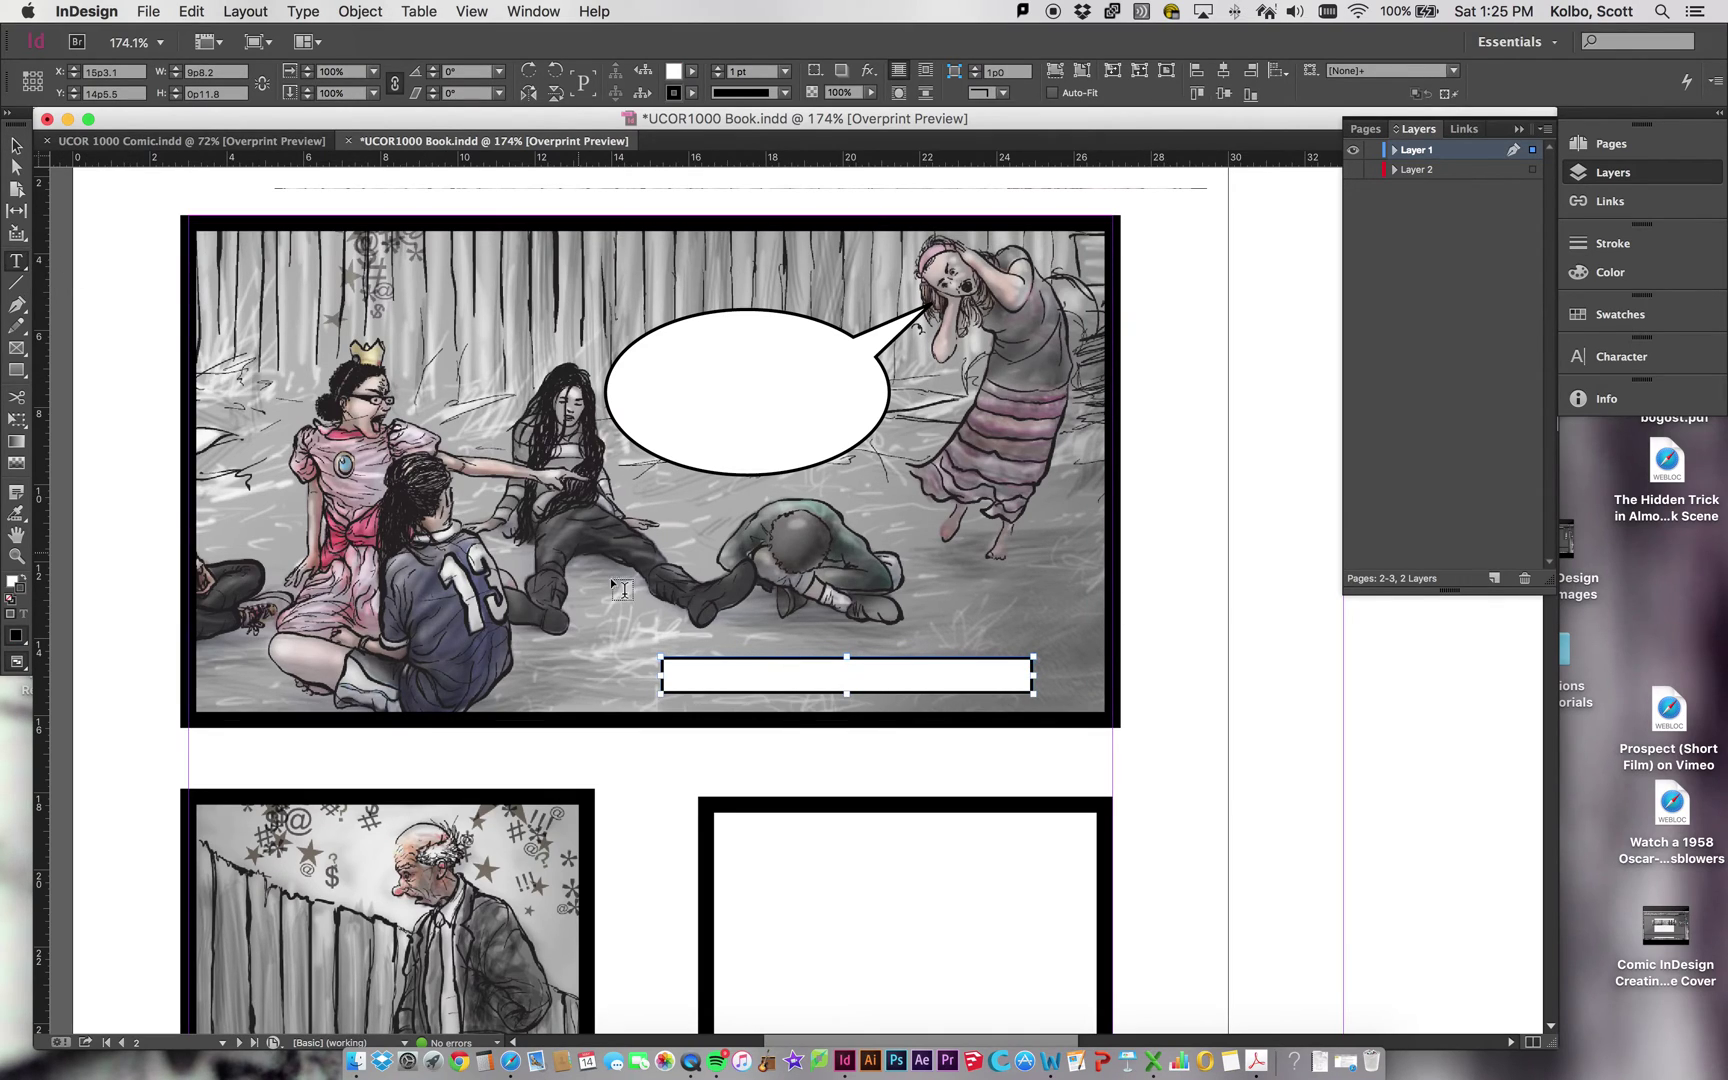
pyautogui.click(697, 668)
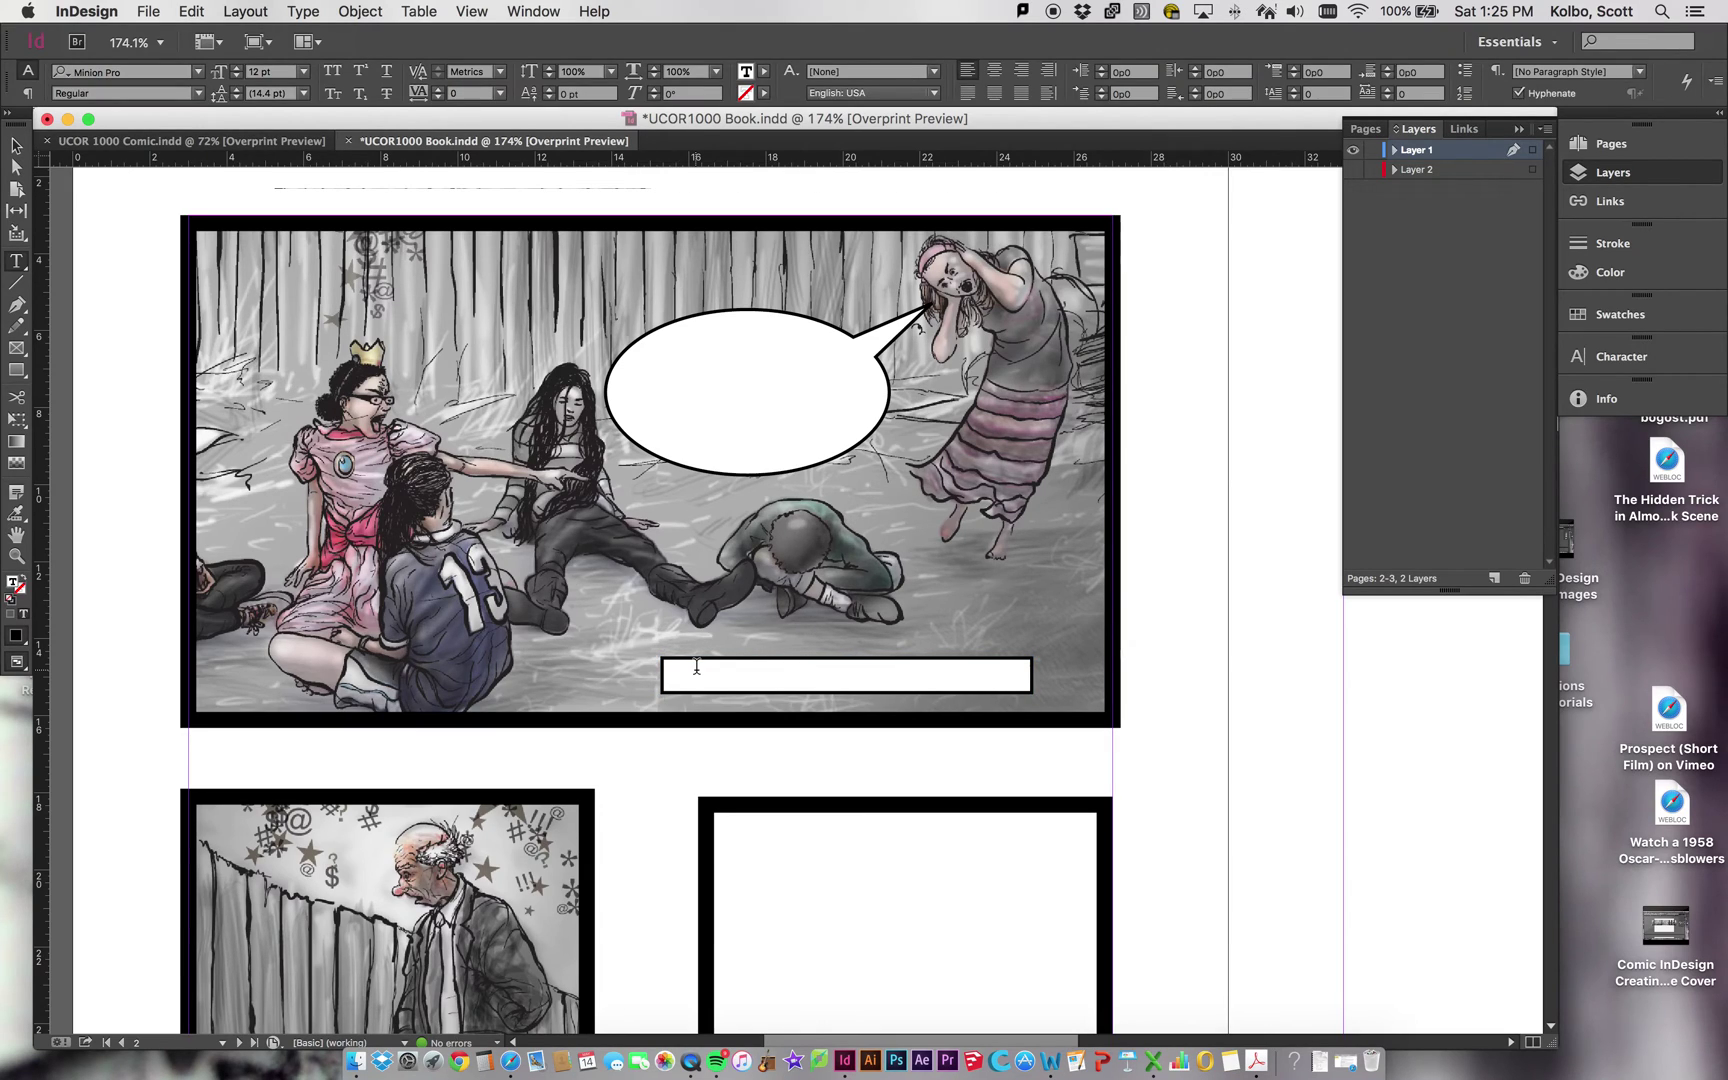
pyautogui.write('...sad day...')
# - Format the caption text in Arial at 9 pt, then deselect the caption box
pyautogui.moveTo(845, 676); pyautogui.dragTo(632, 684)
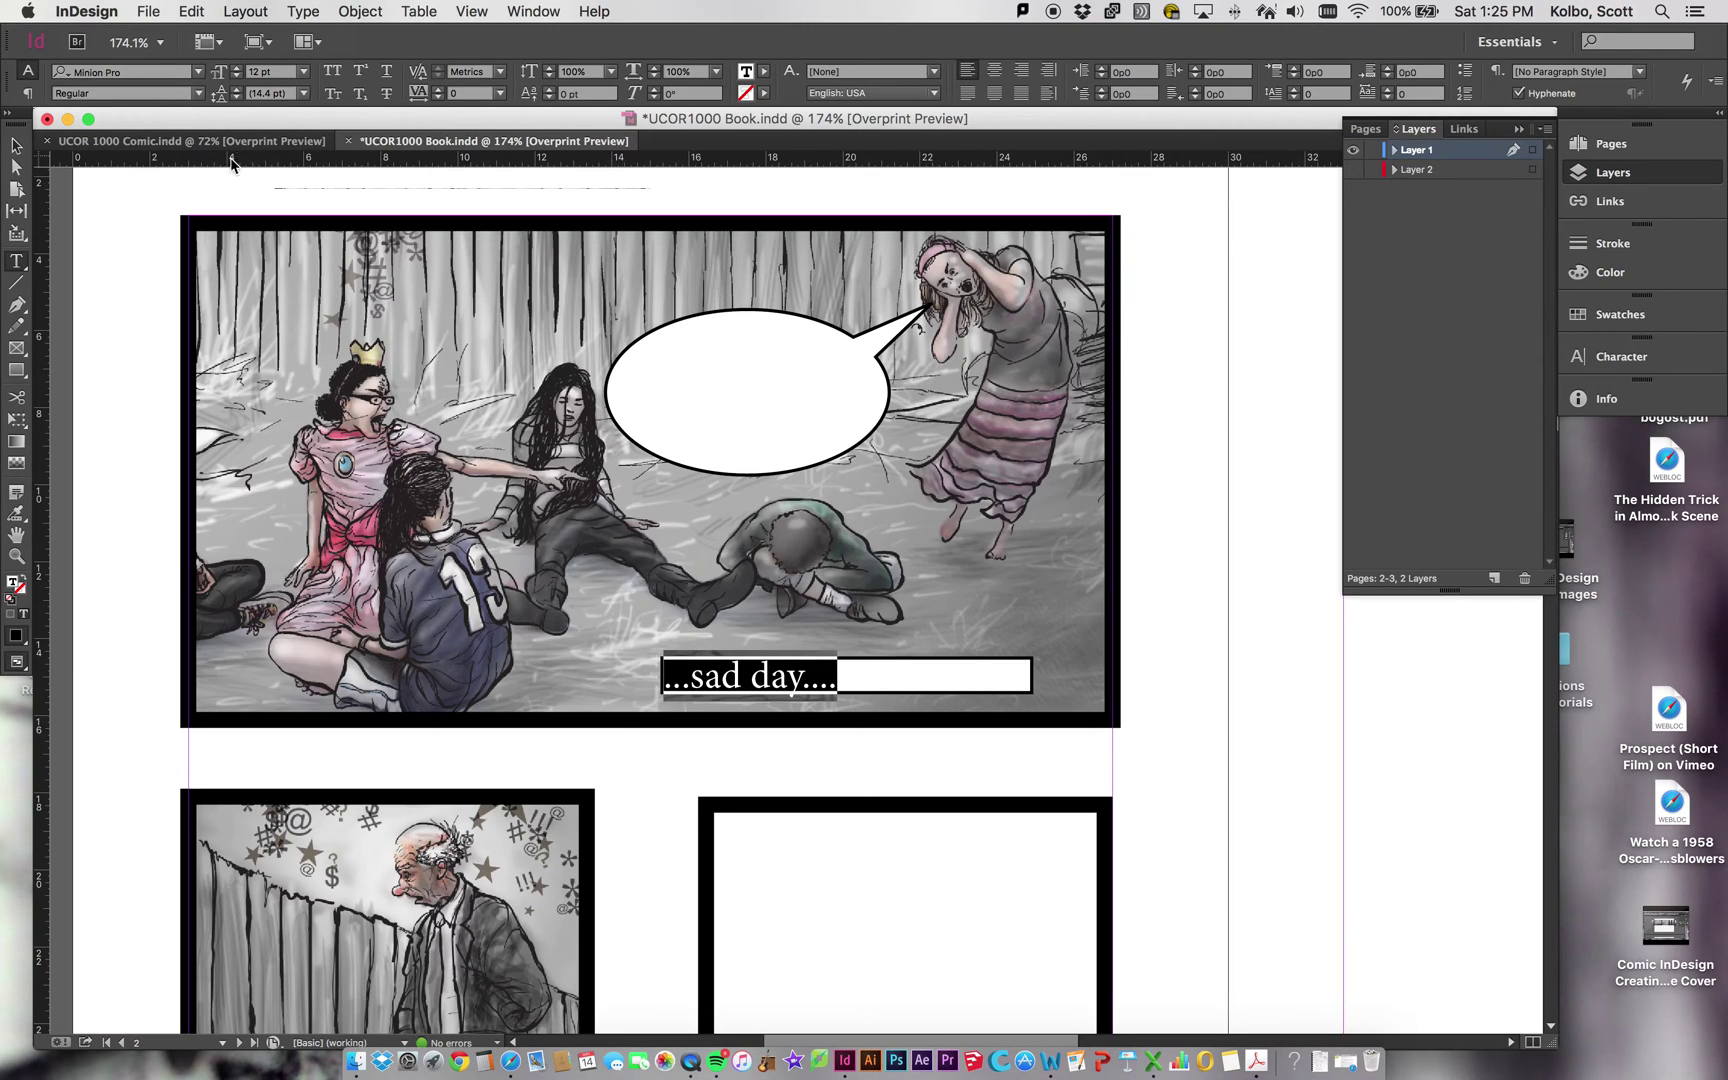
pyautogui.click(199, 73)
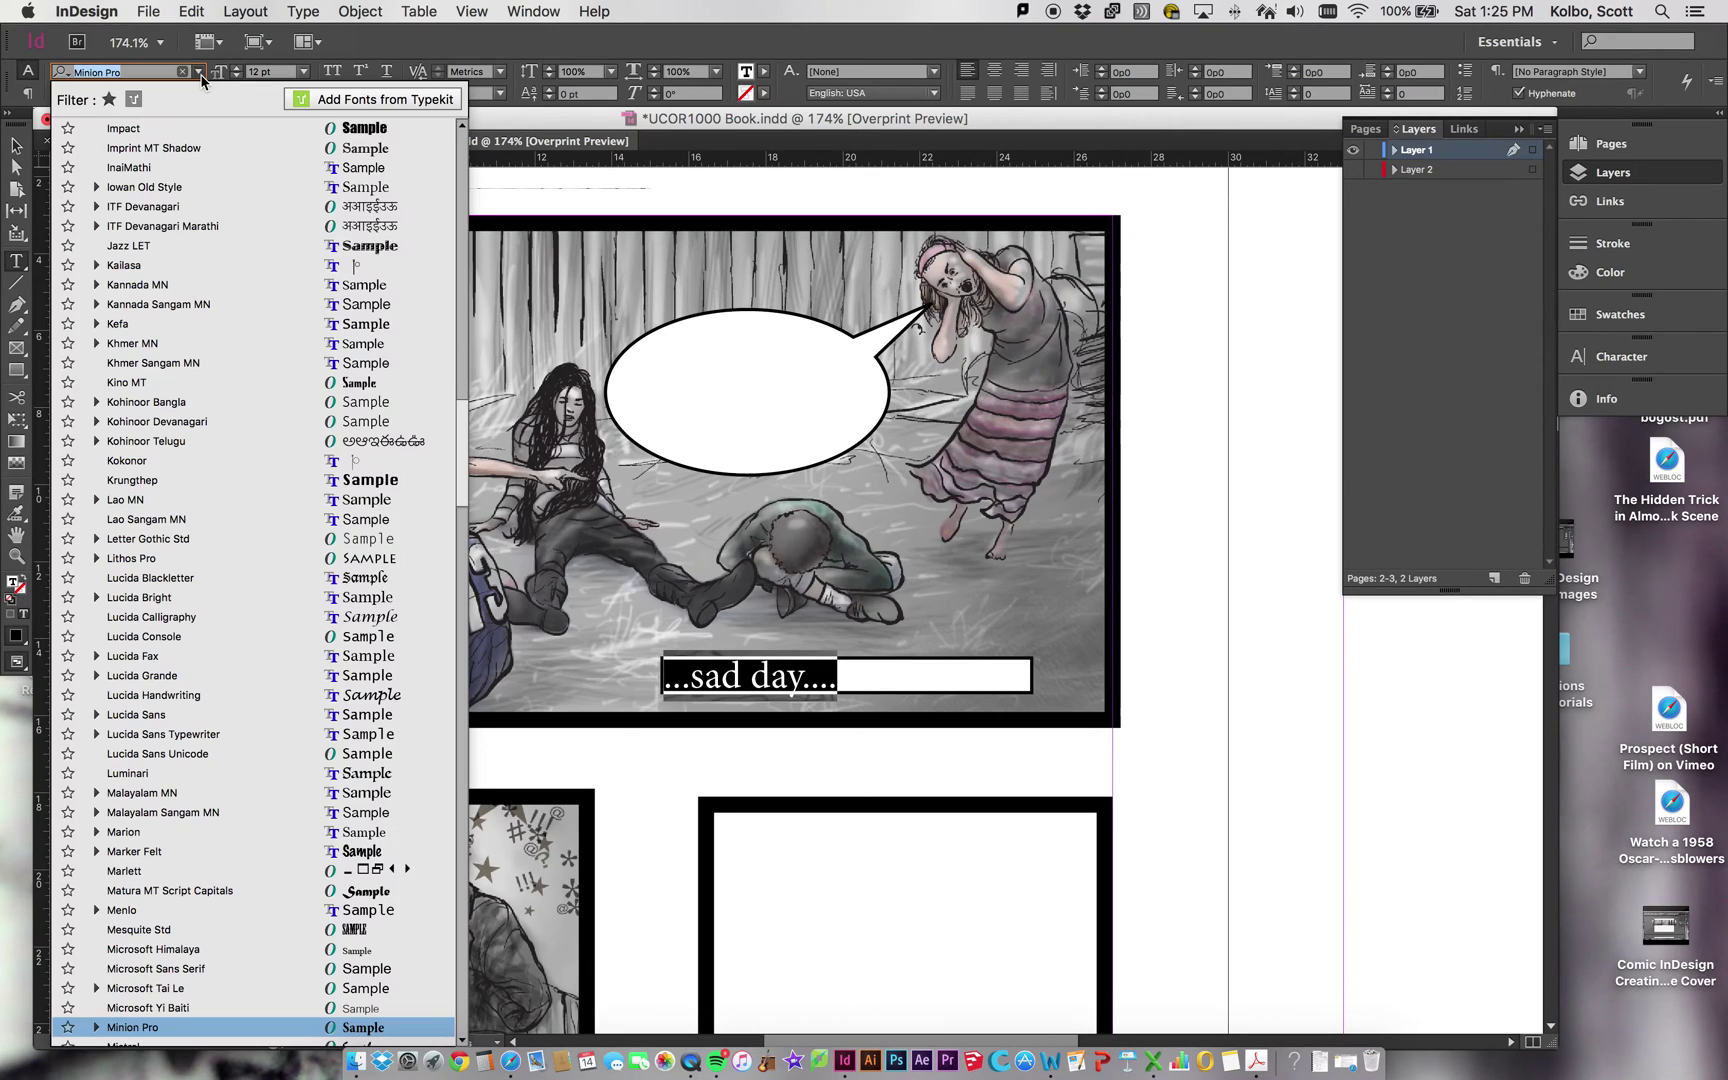
pyautogui.click(154, 130)
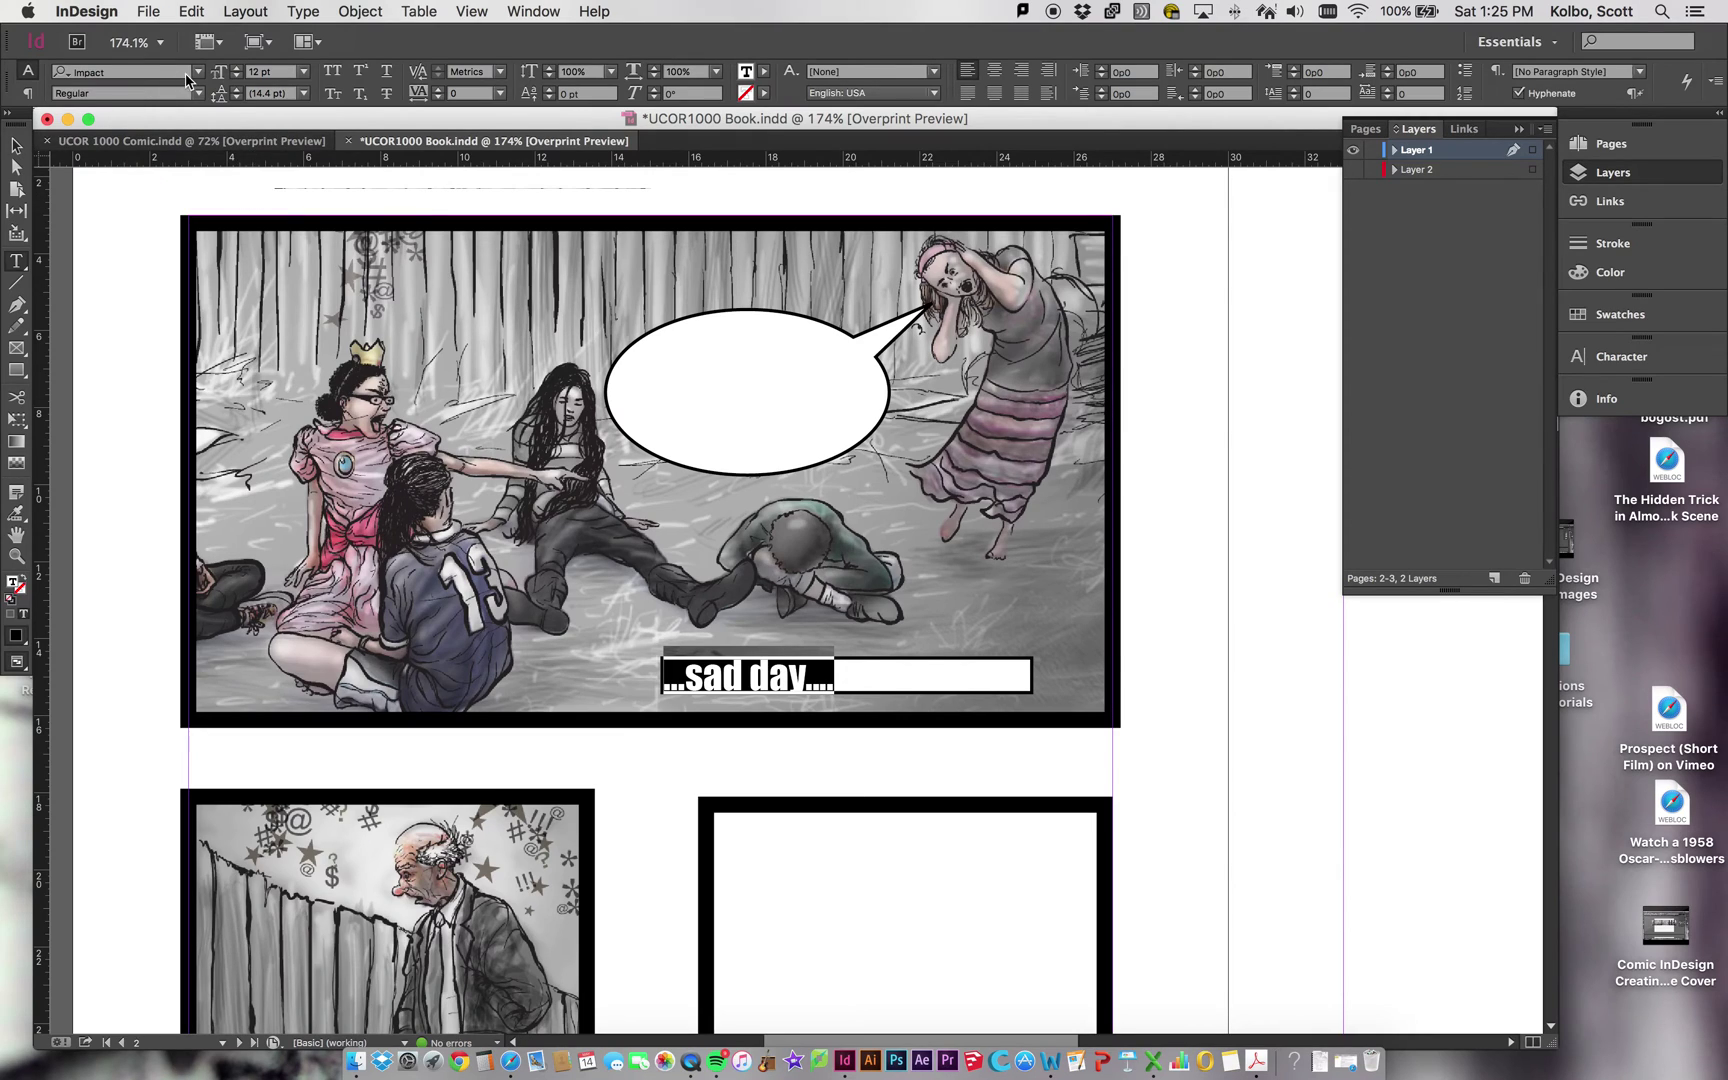
pyautogui.click(198, 73)
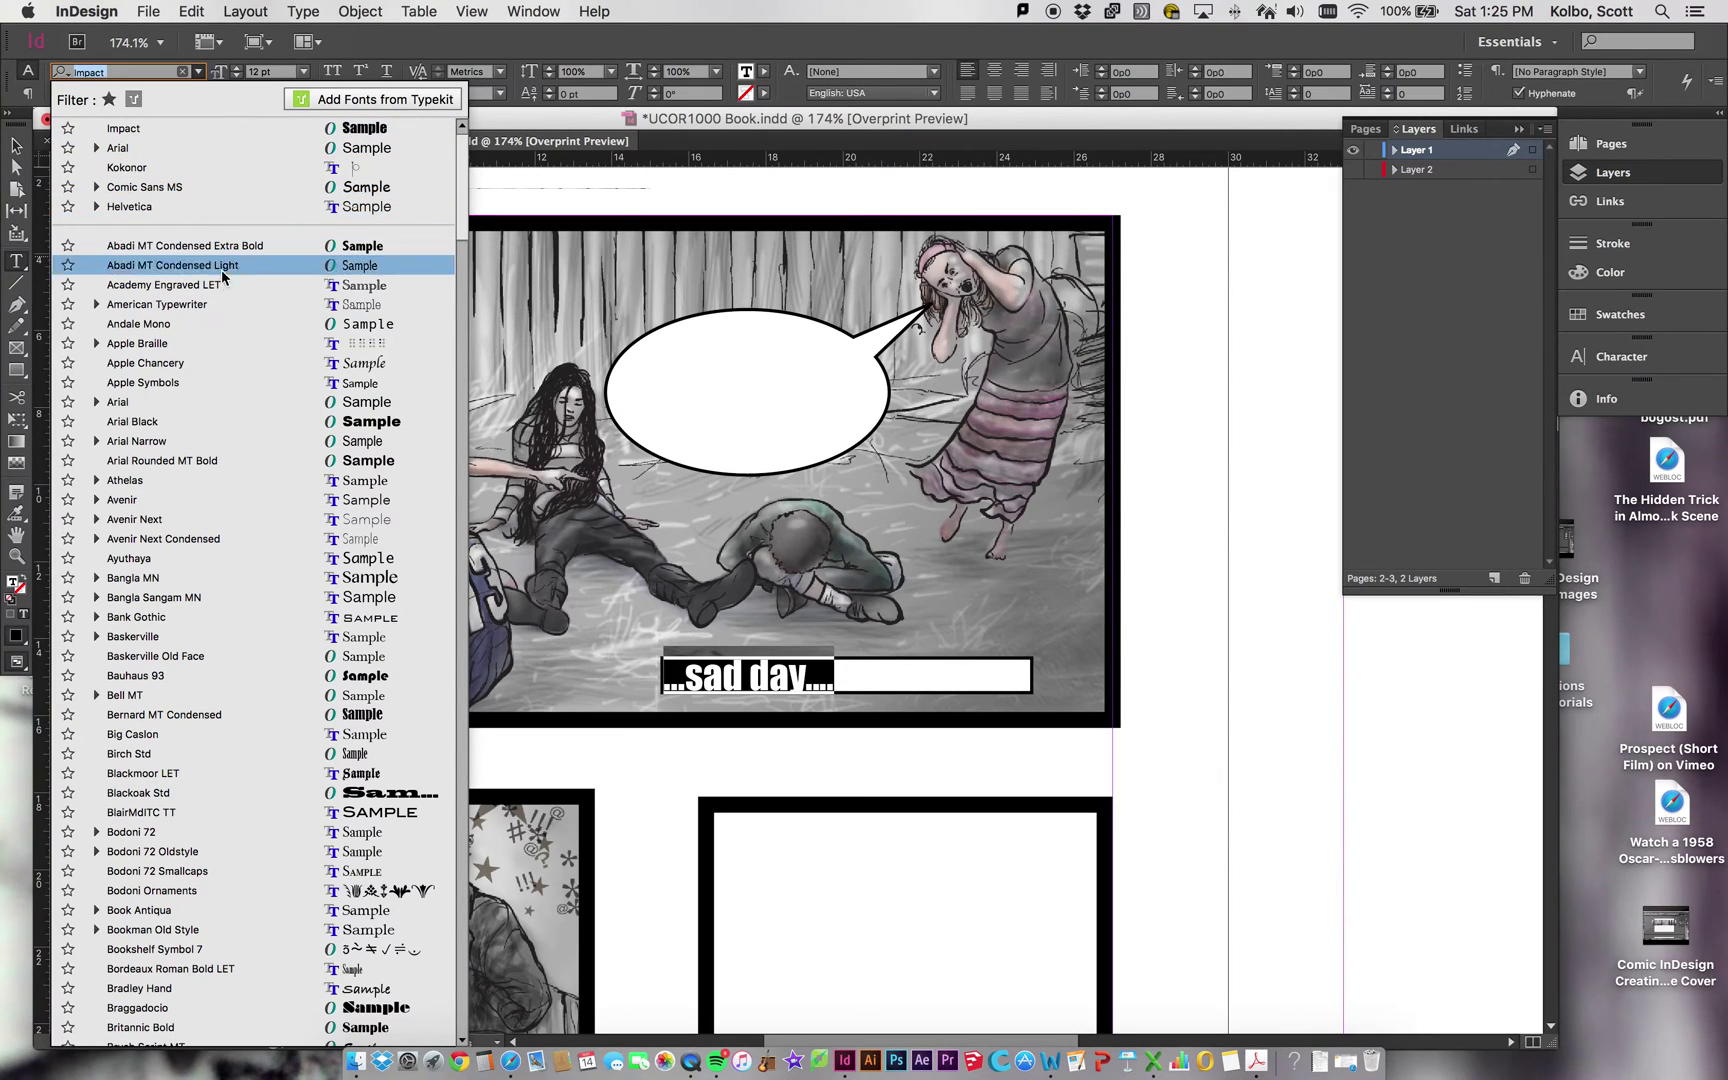
pyautogui.click(222, 402)
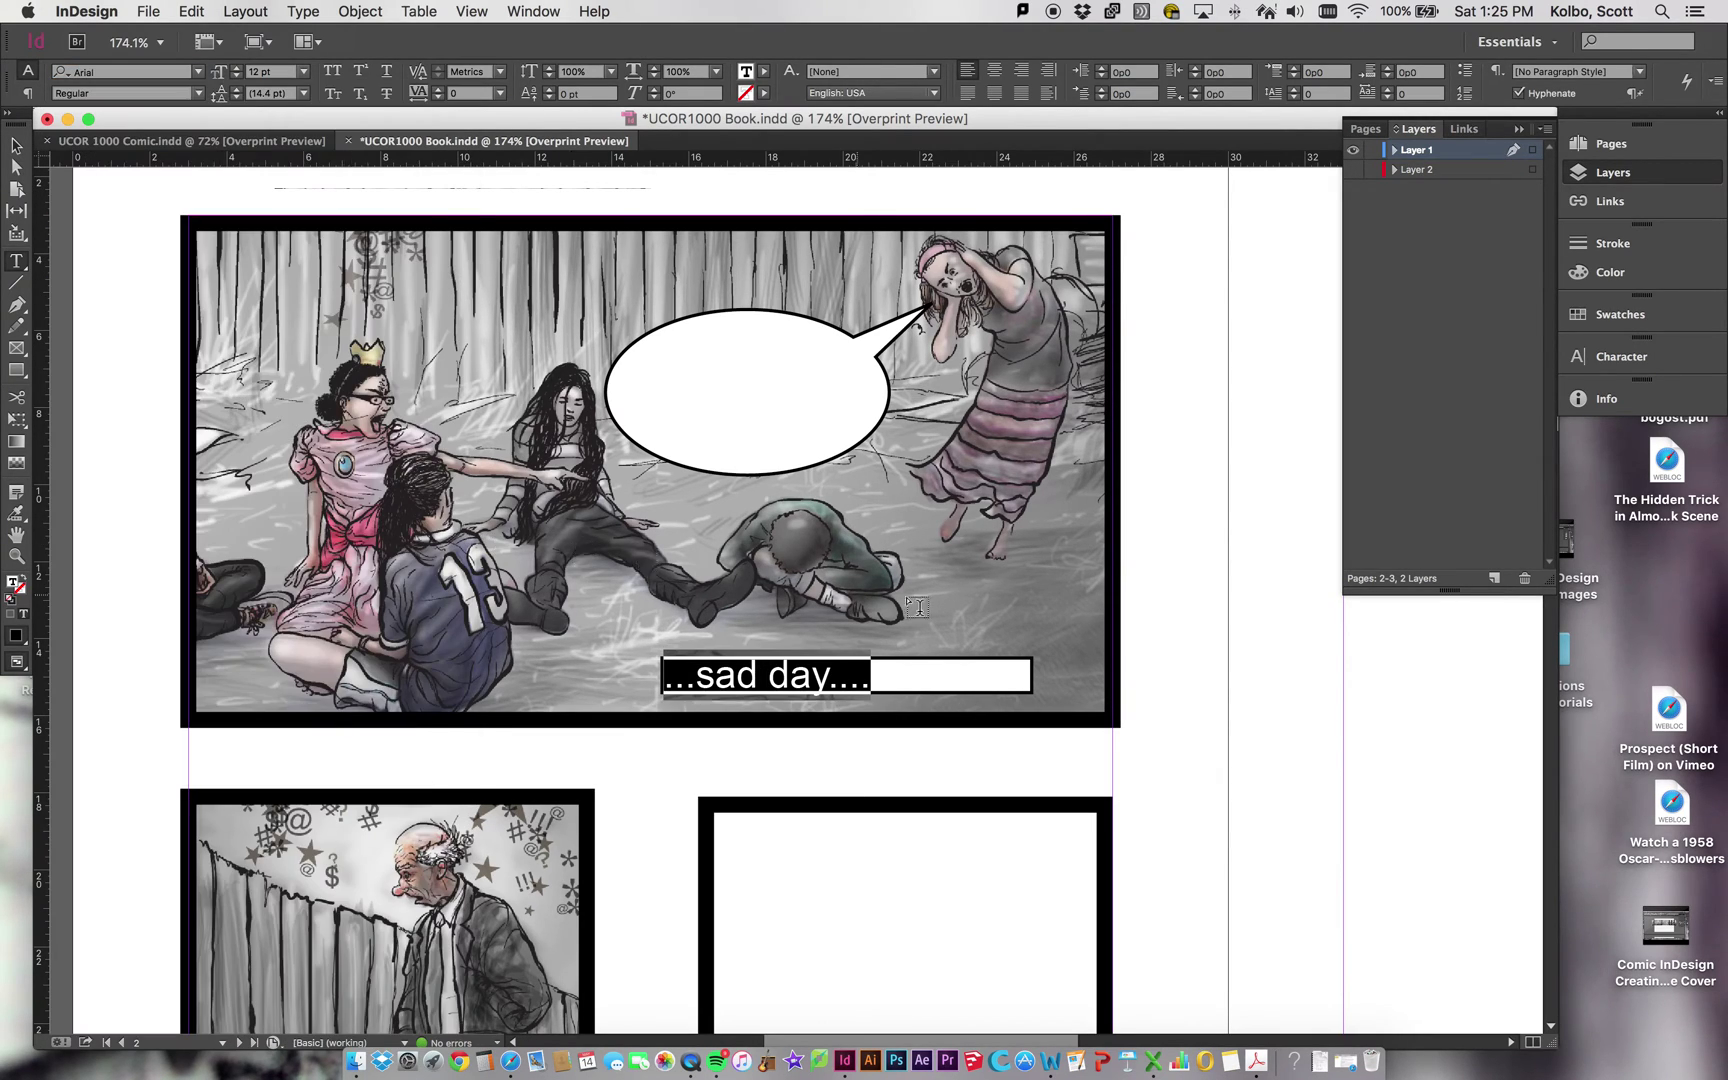
pyautogui.click(236, 76)
pyautogui.click(236, 76)
pyautogui.click(236, 76)
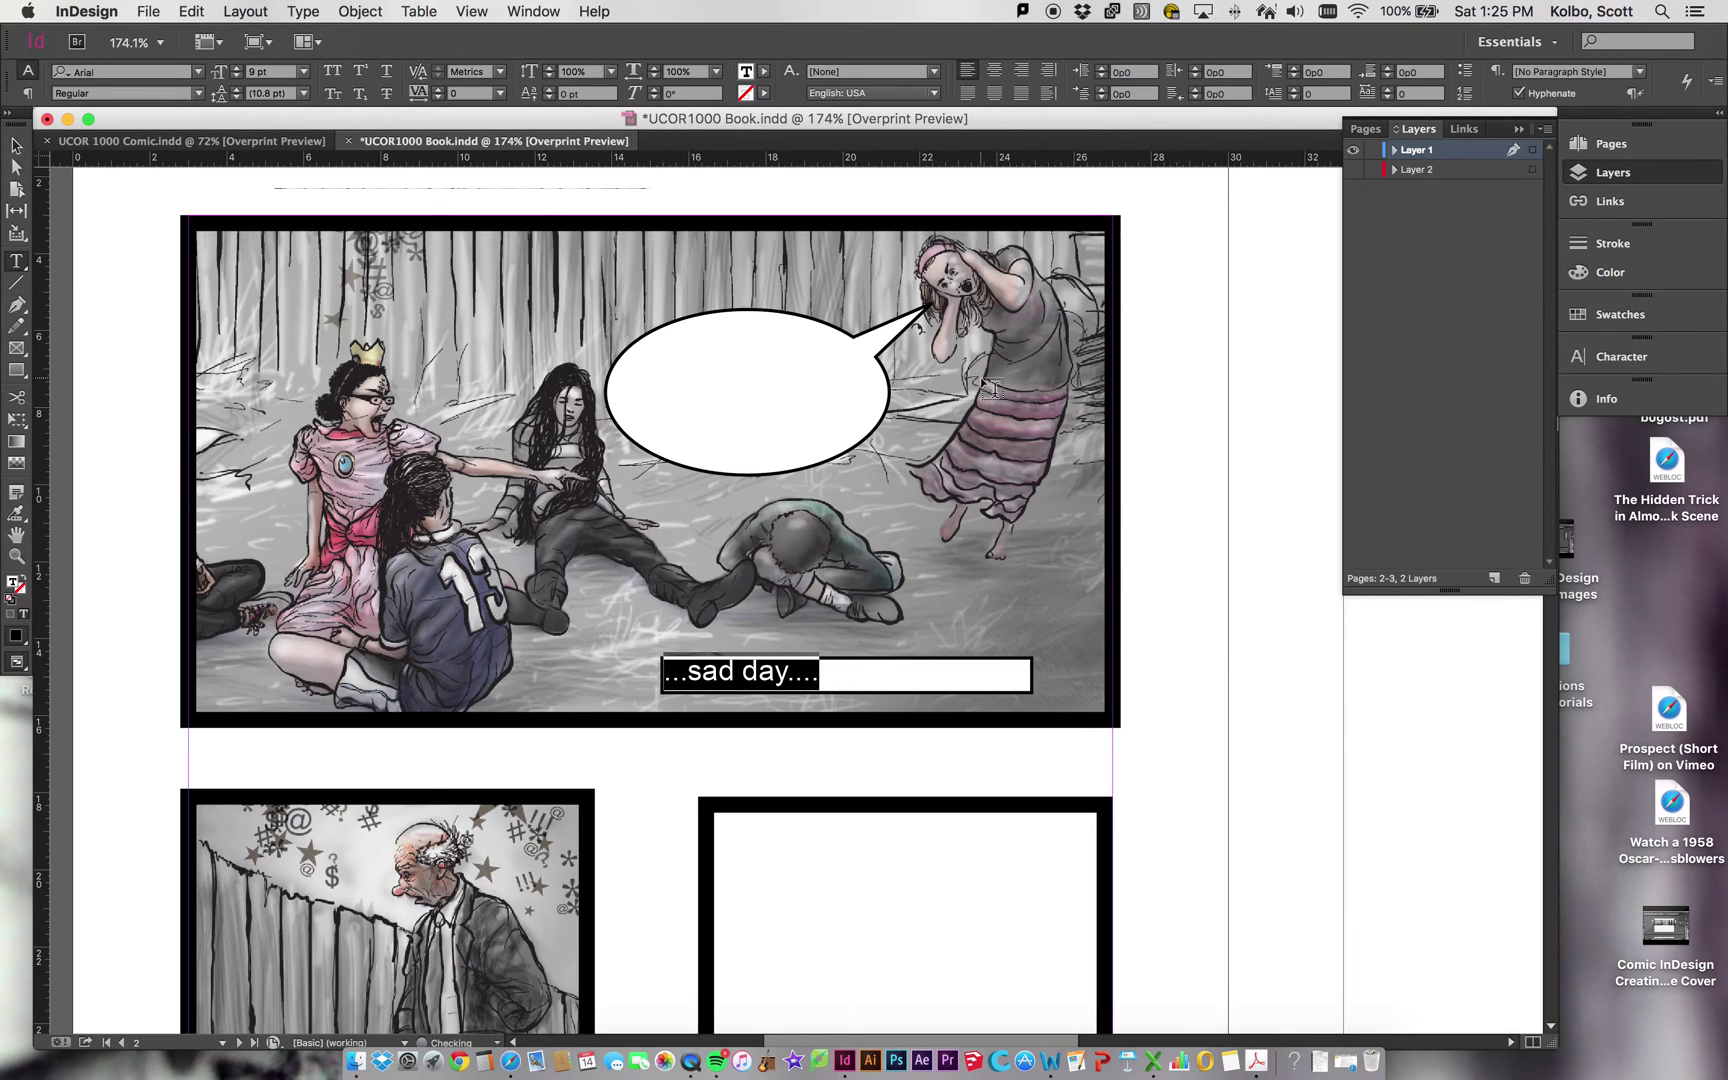
pyautogui.click(18, 143)
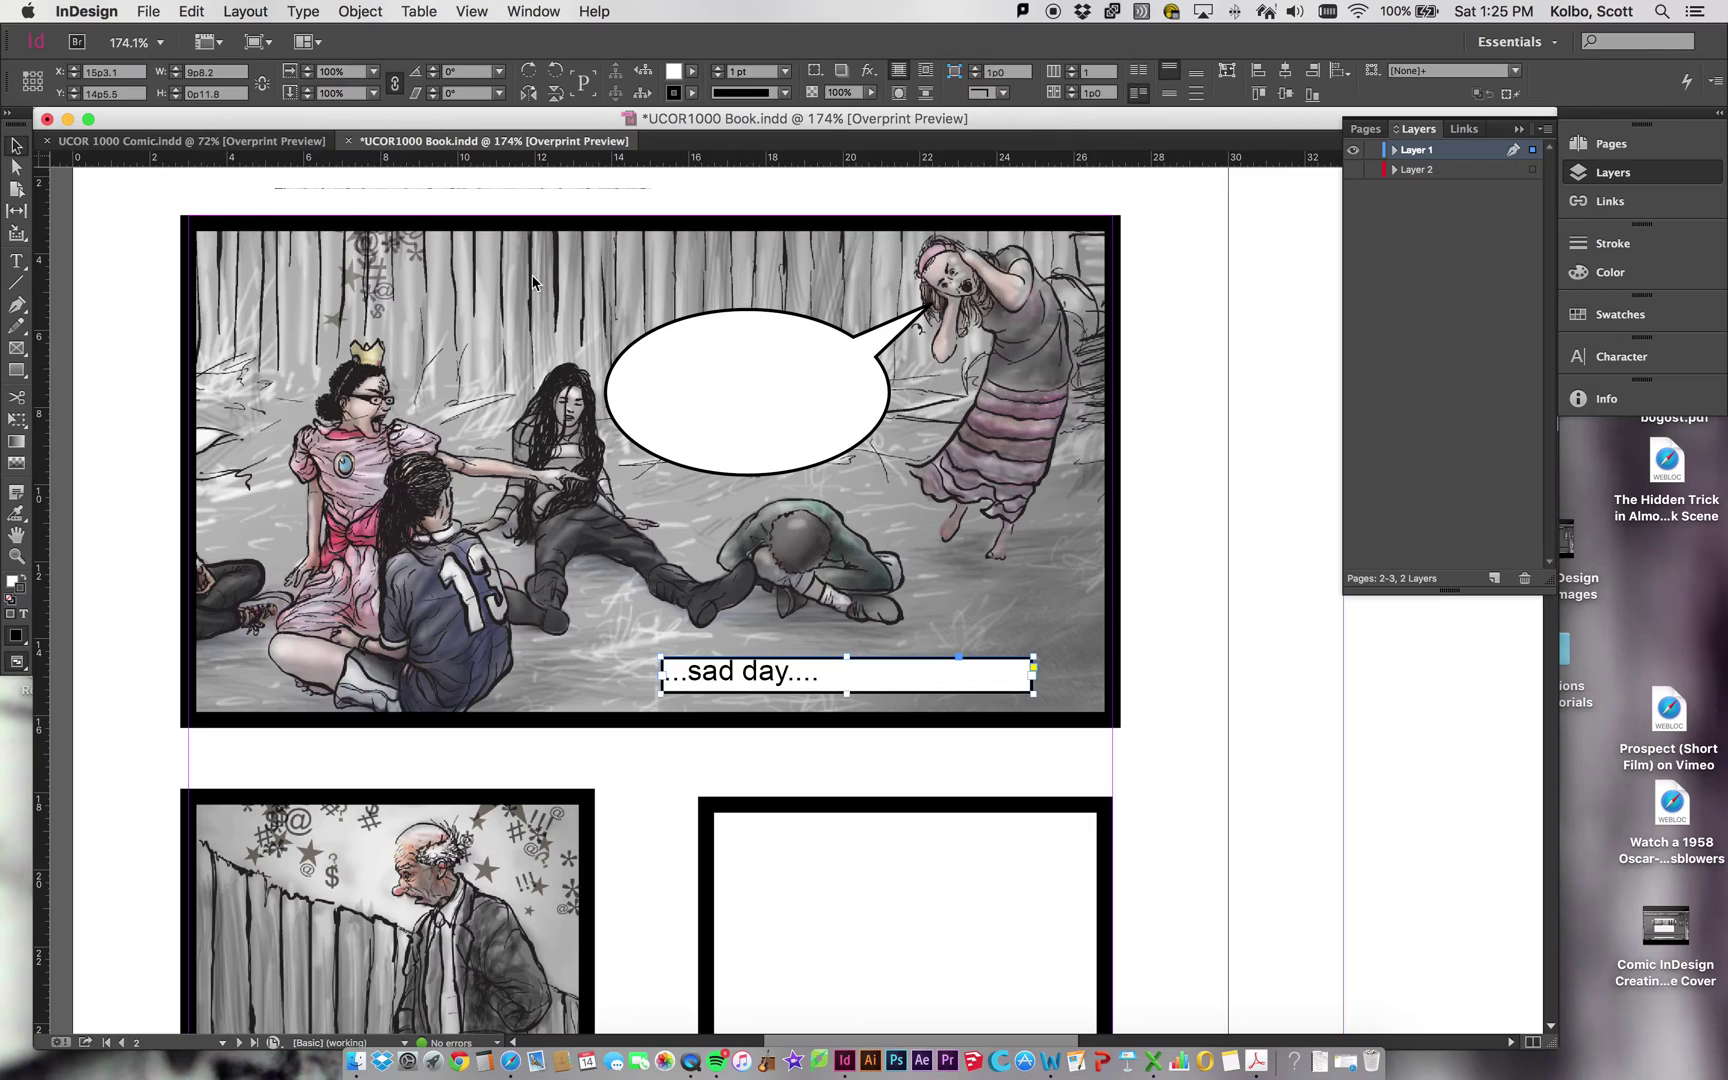
pyautogui.click(1197, 487)
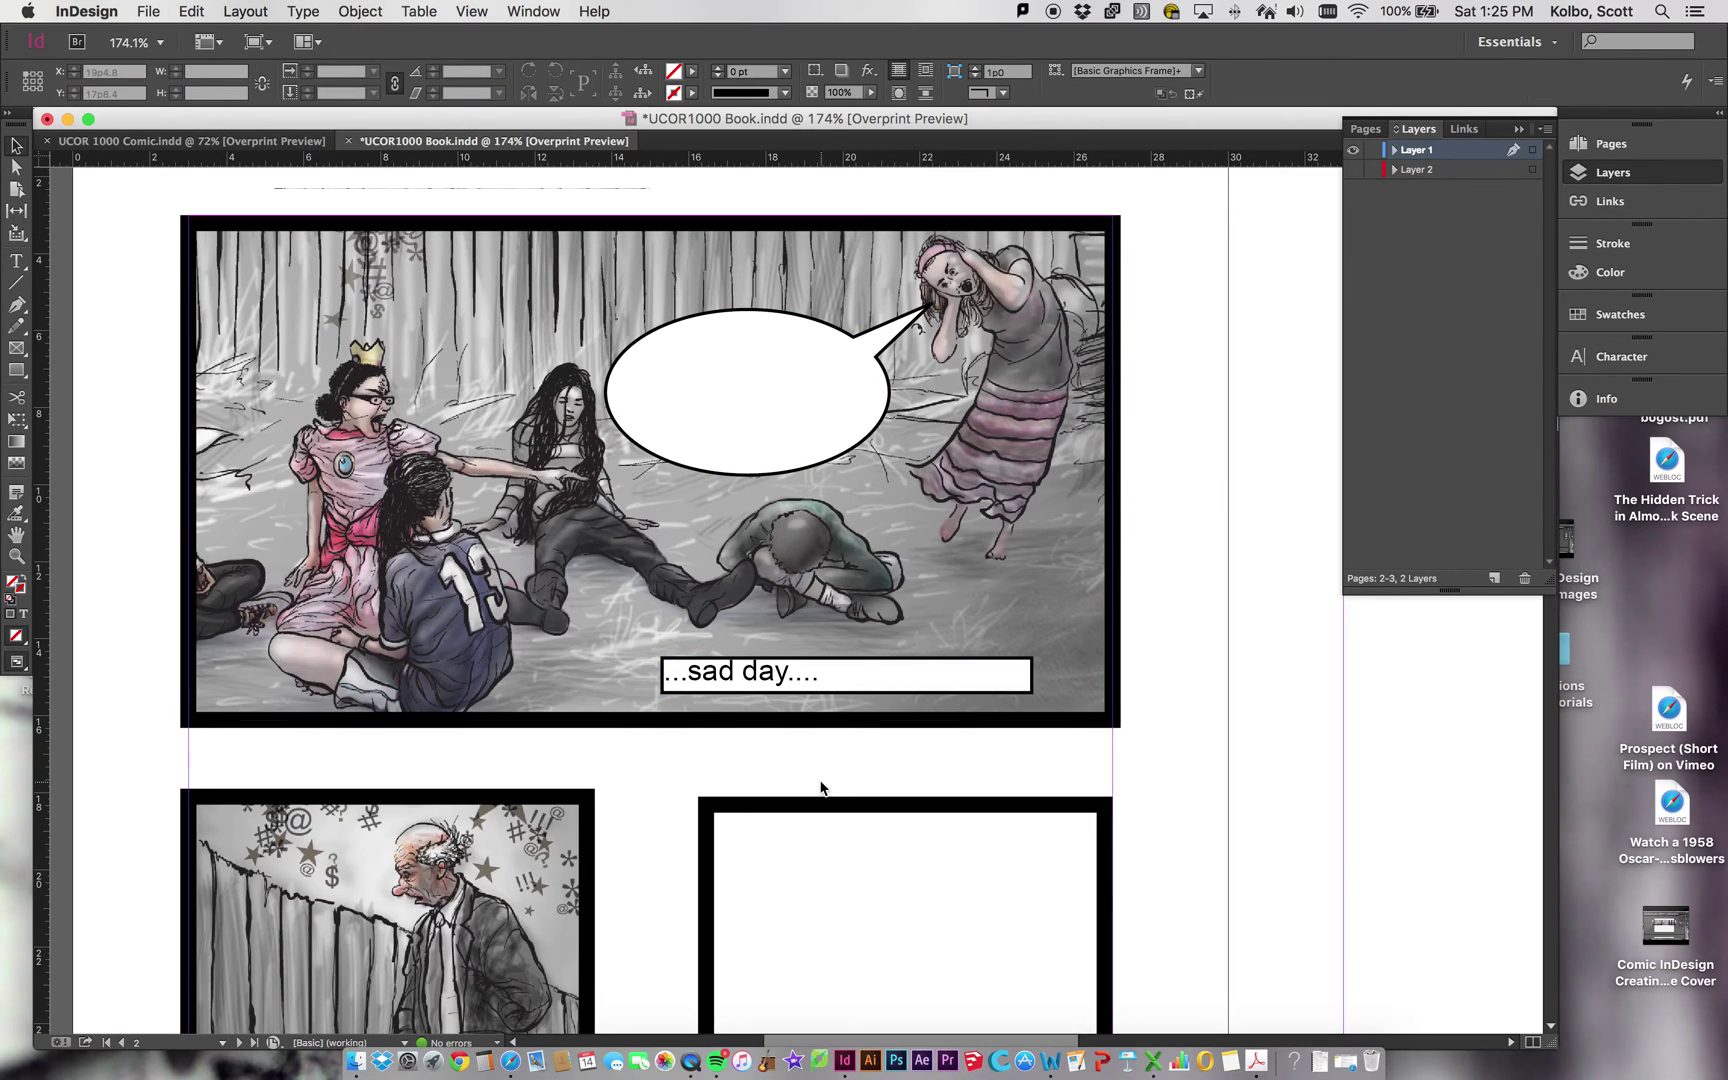
# - Centre-align the text in the "...sad day...." caption box
pyautogui.click(757, 677)
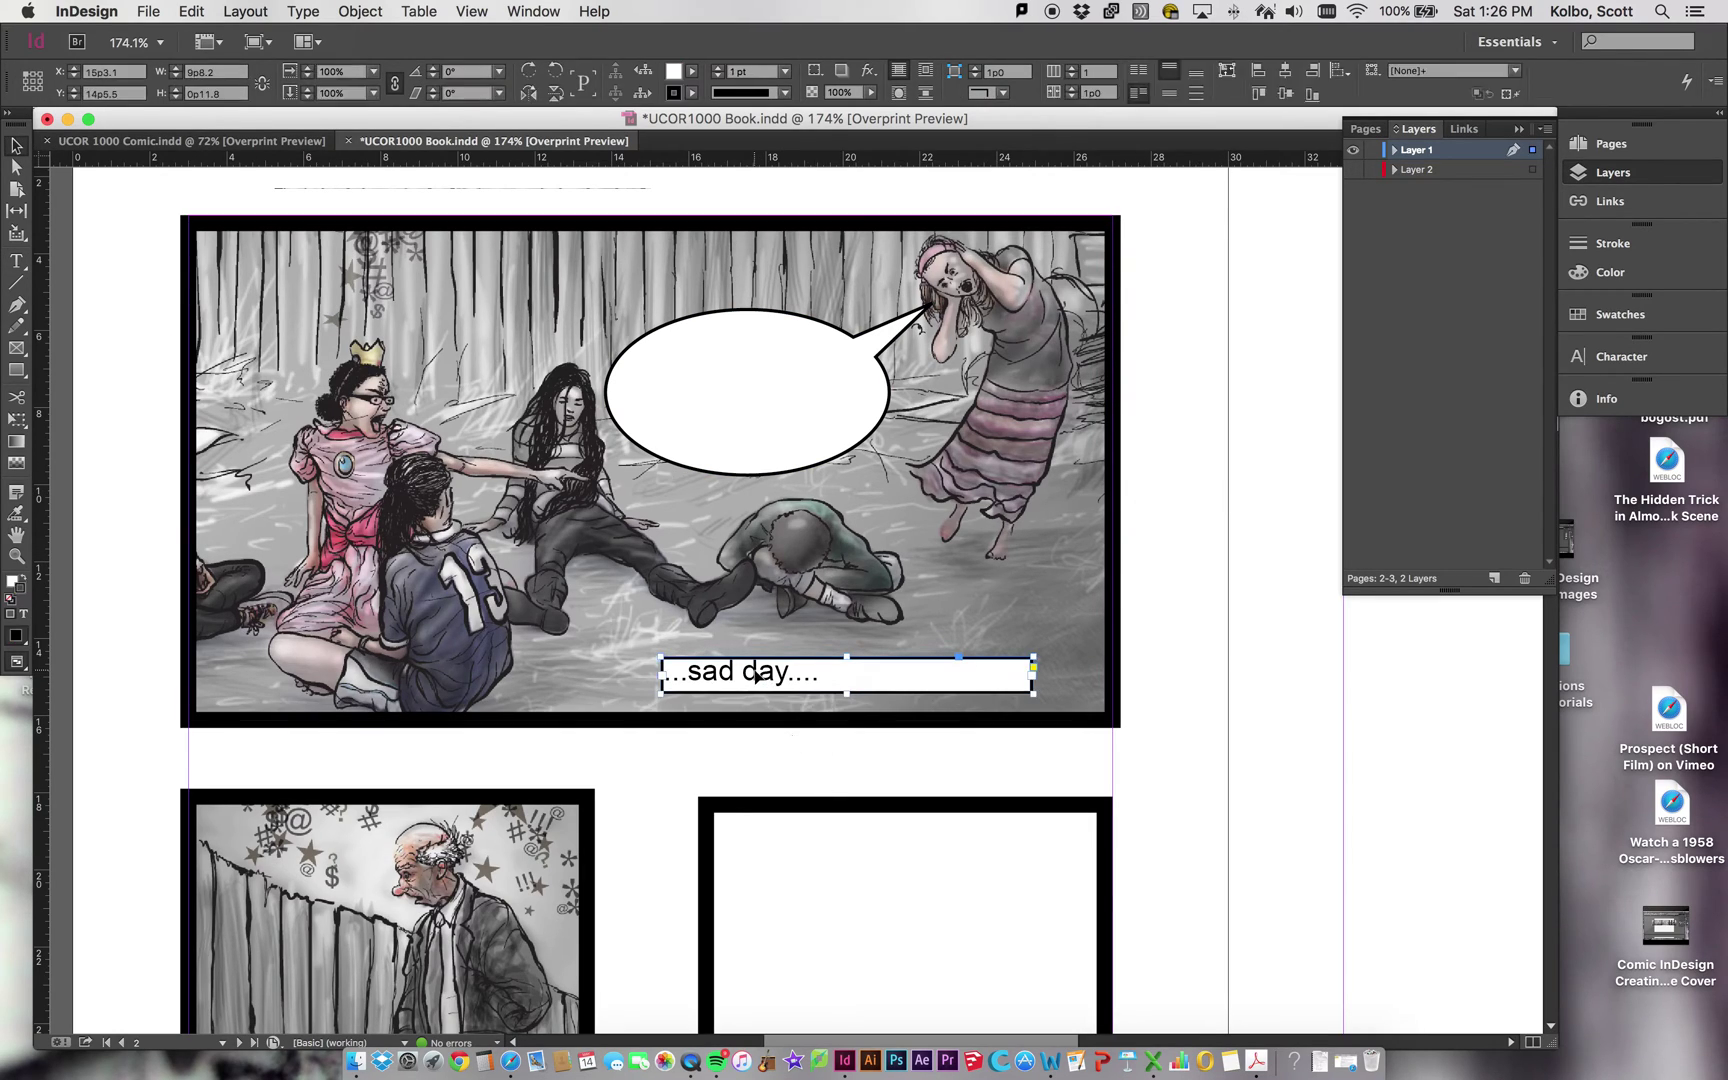
pyautogui.click(650, 471)
pyautogui.doubleClick(727, 672)
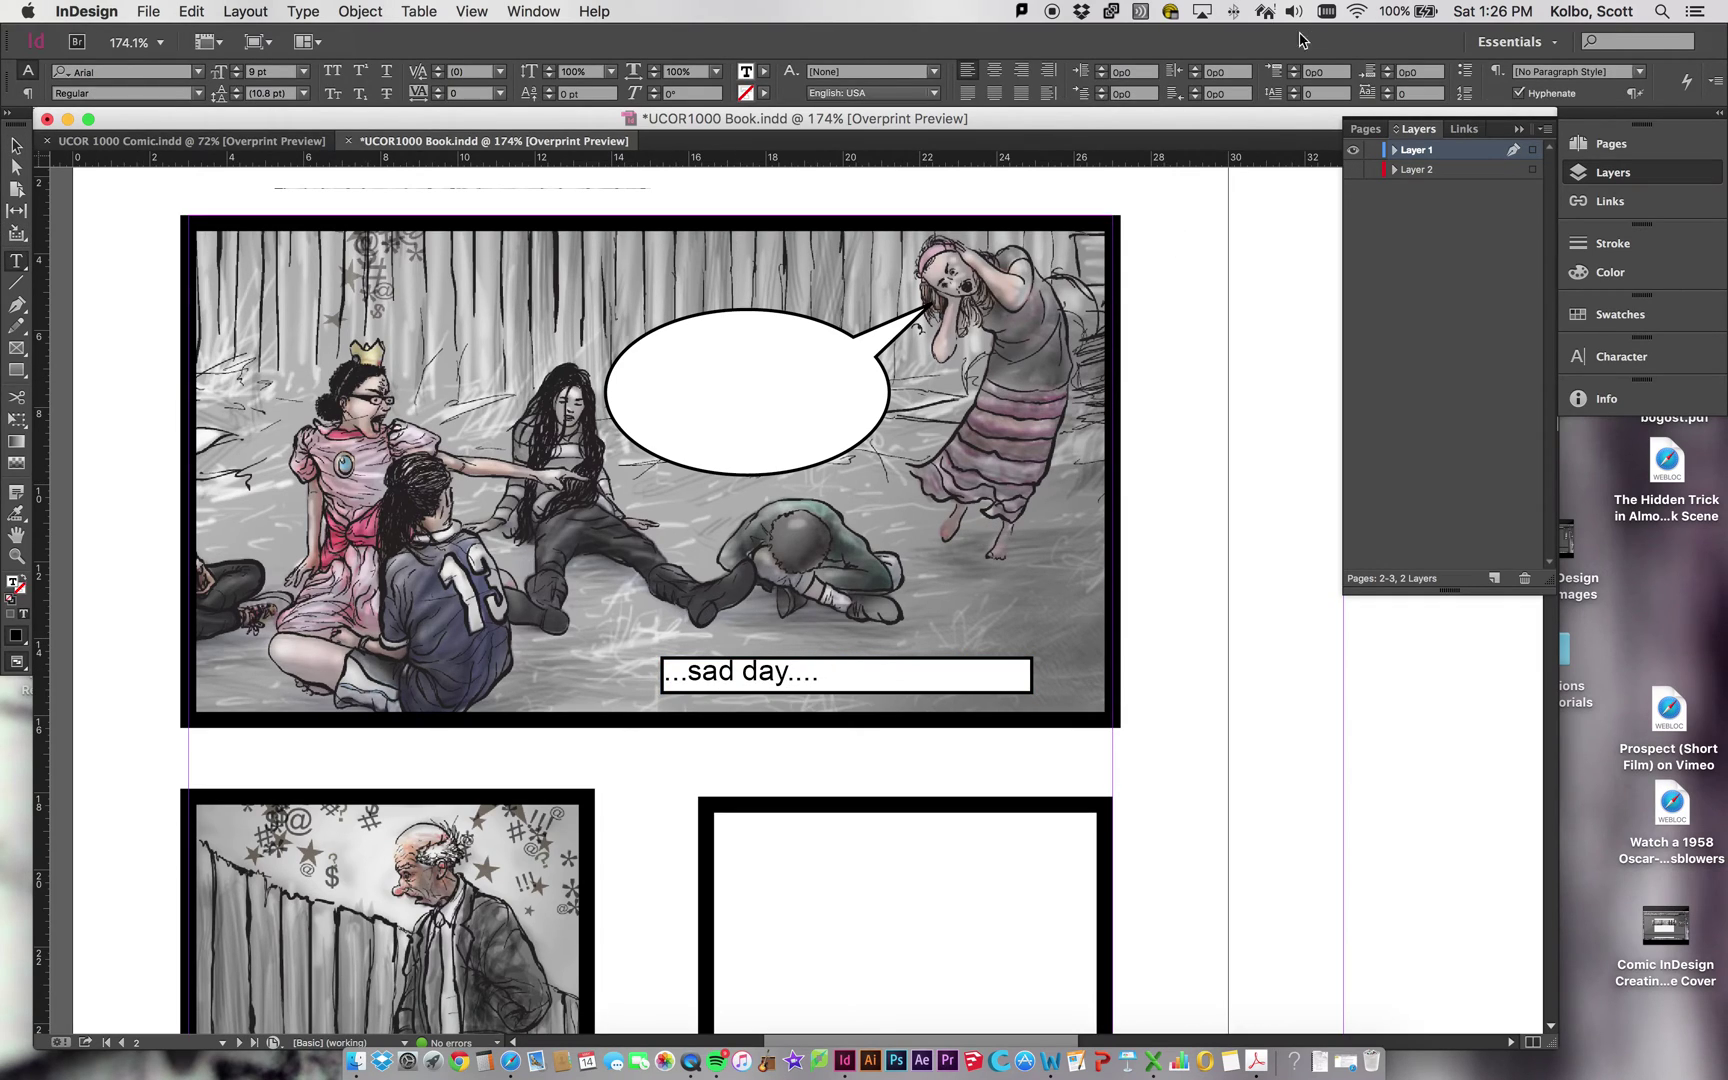
pyautogui.click(998, 75)
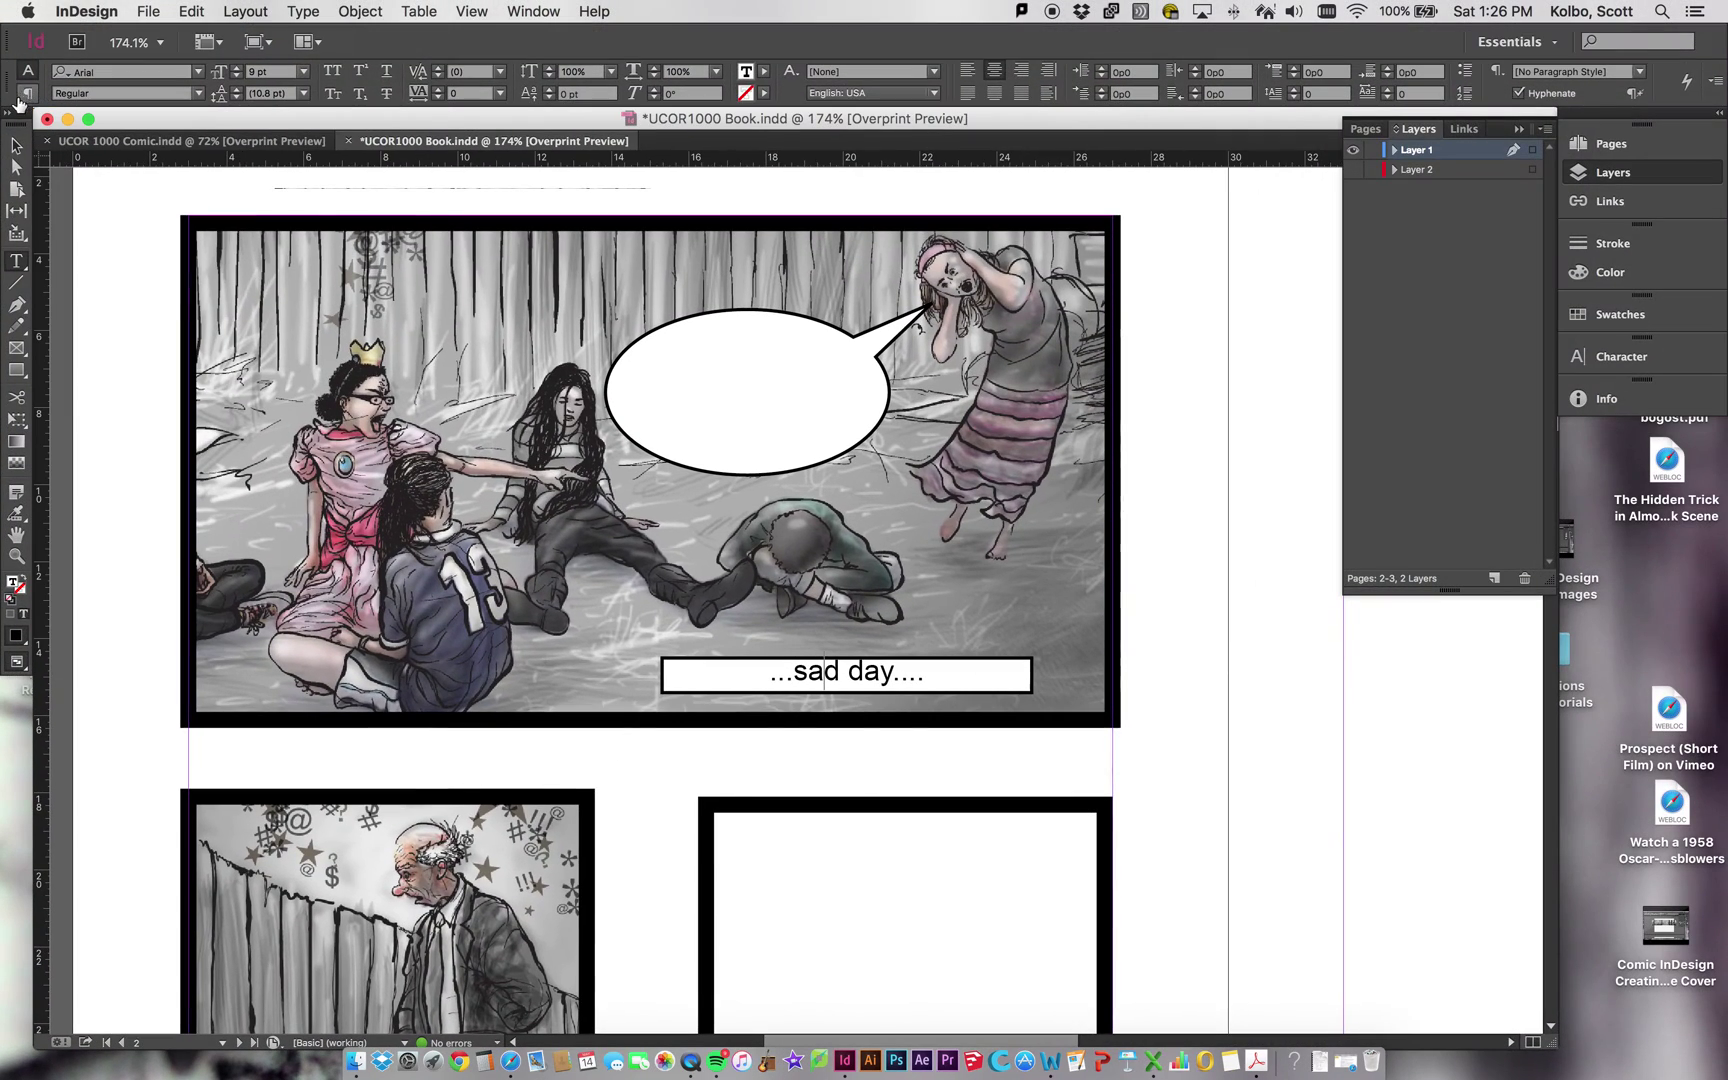
pyautogui.click(17, 145)
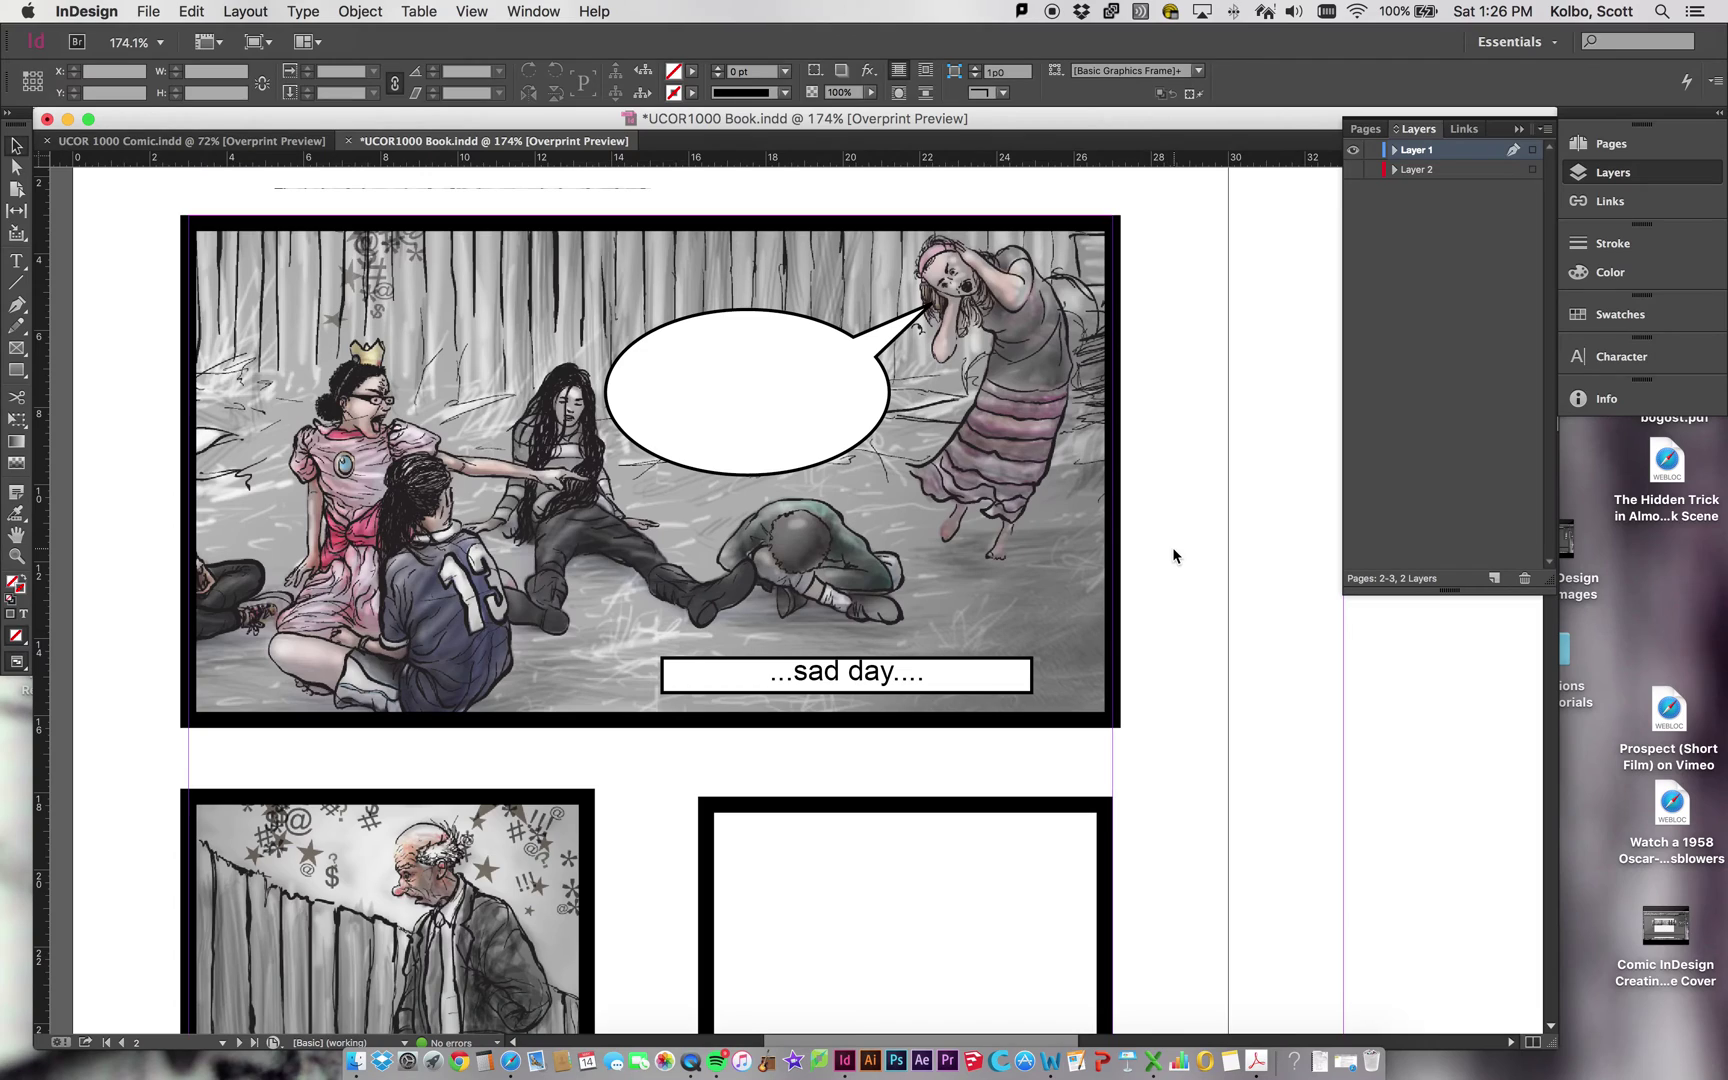
# - Fill the "...sad day...." caption box with a light yellow colour
pyautogui.click(700, 677)
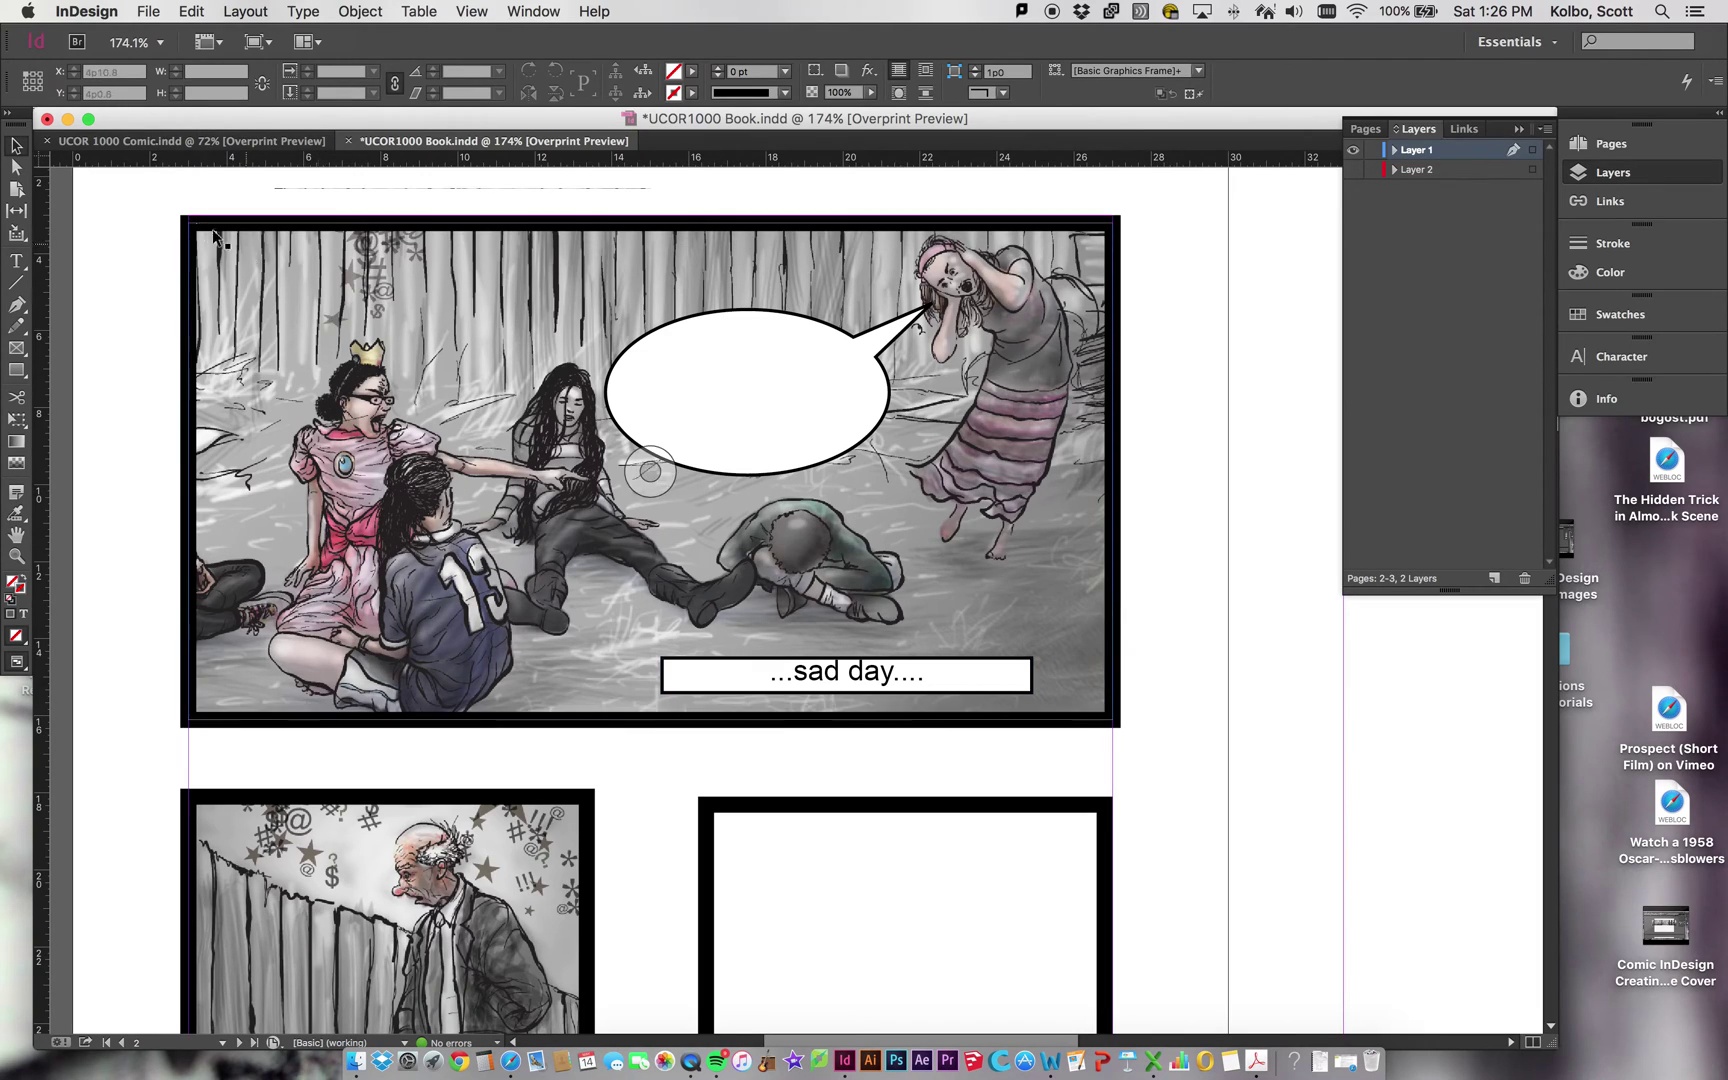
pyautogui.click(840, 688)
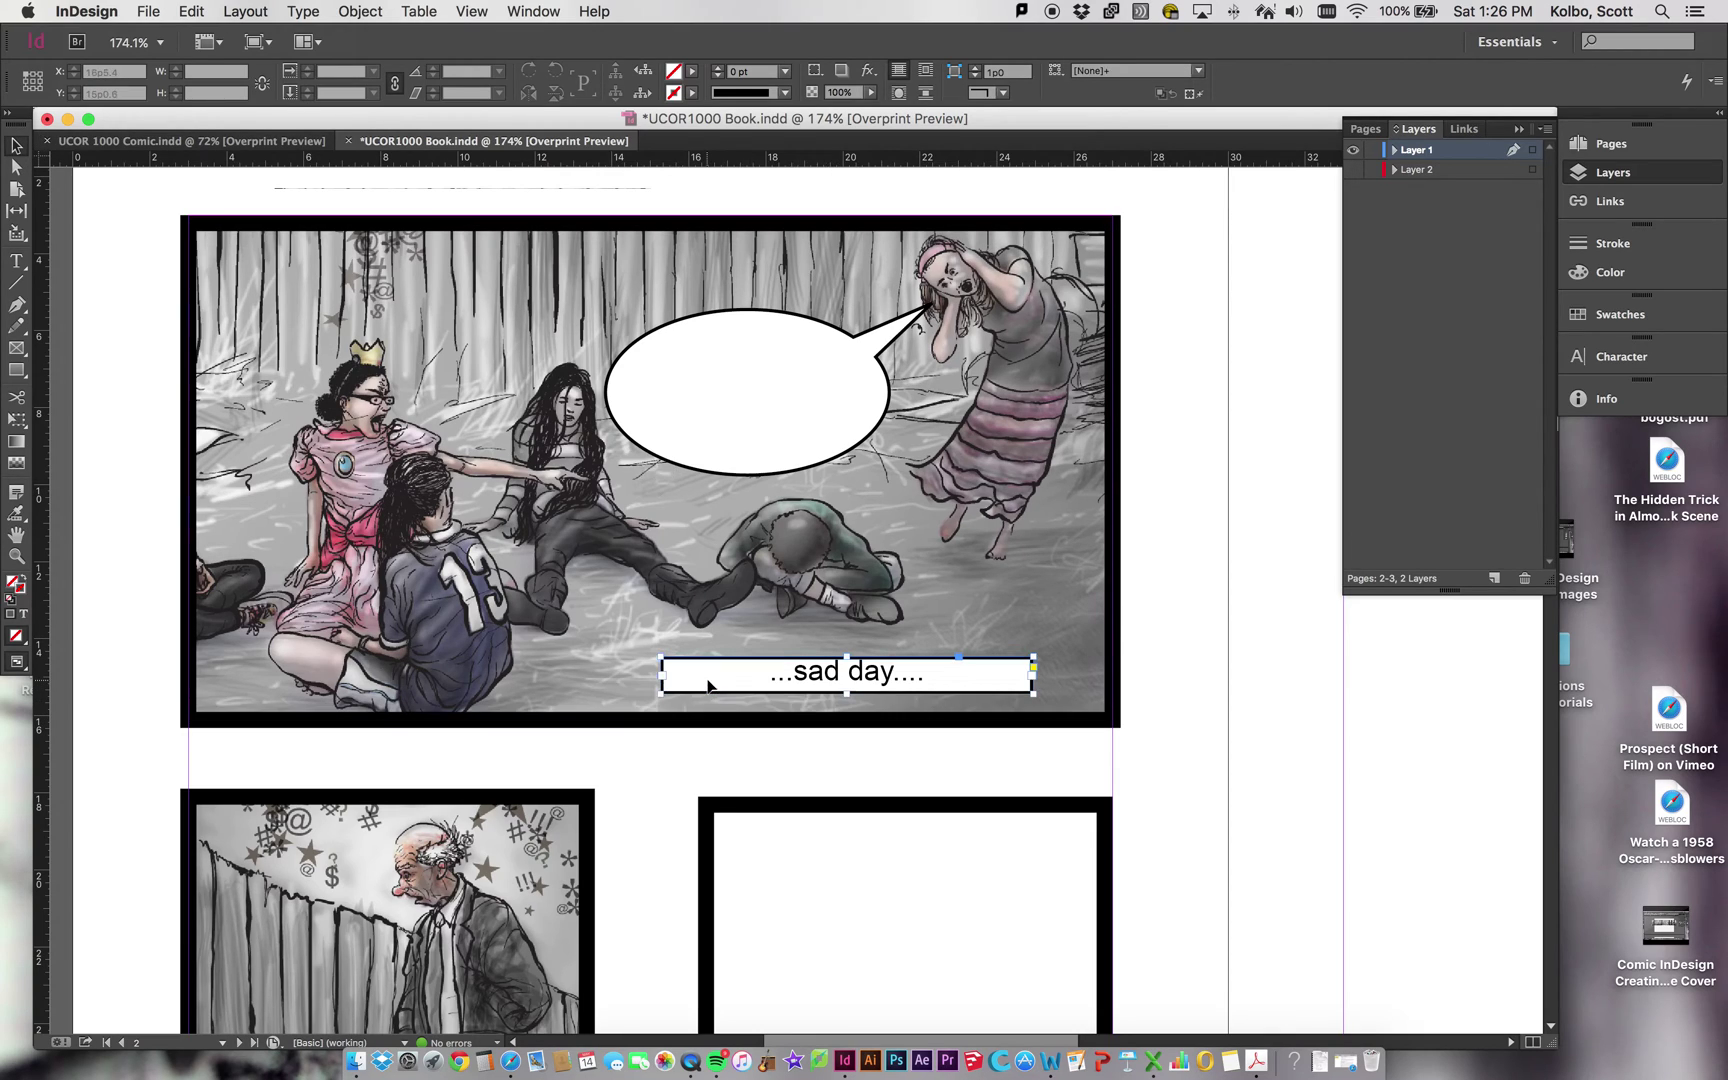
pyautogui.doubleClick(674, 72)
pyautogui.moveTo(699, 425)
pyautogui.mouseDown()
pyautogui.moveTo(687, 440)
pyautogui.moveTo(730, 441)
pyautogui.mouseUp()
pyautogui.click(1121, 414)
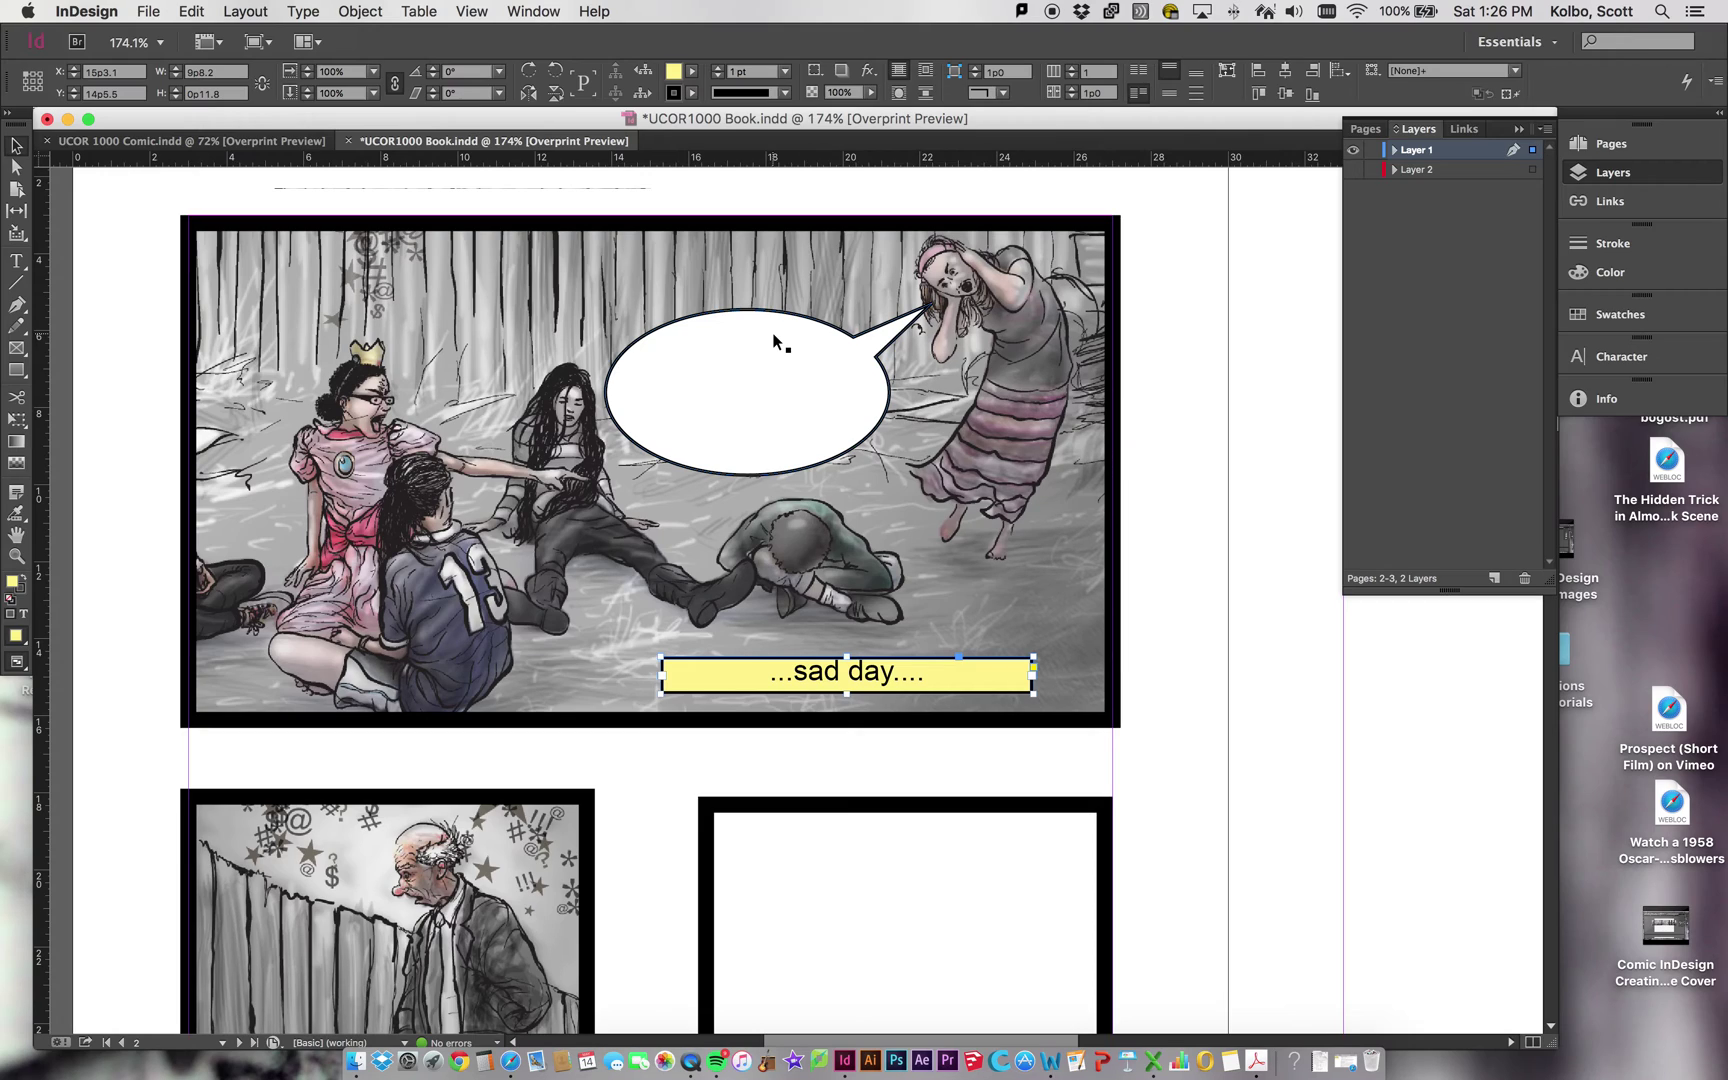
# - Enter the text "Why must you curse so much!?!" inside the speech balloon and deselect it
pyautogui.click(16, 266)
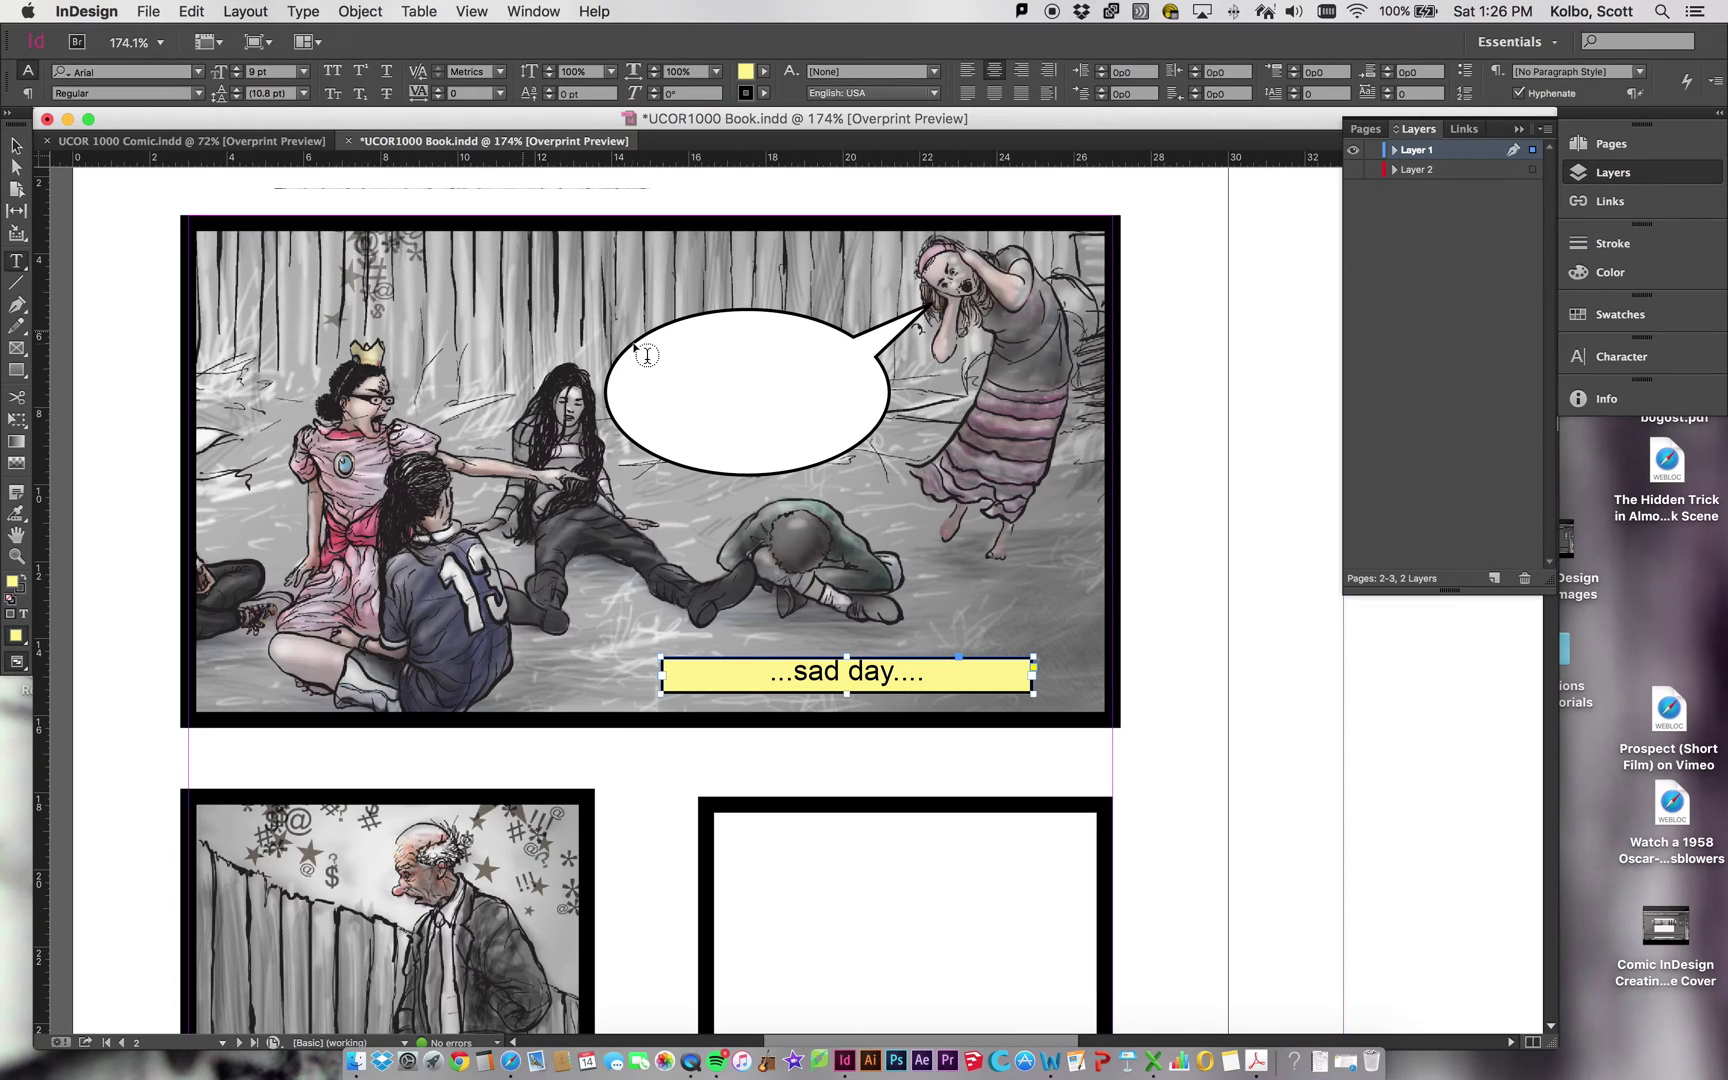
pyautogui.click(719, 341)
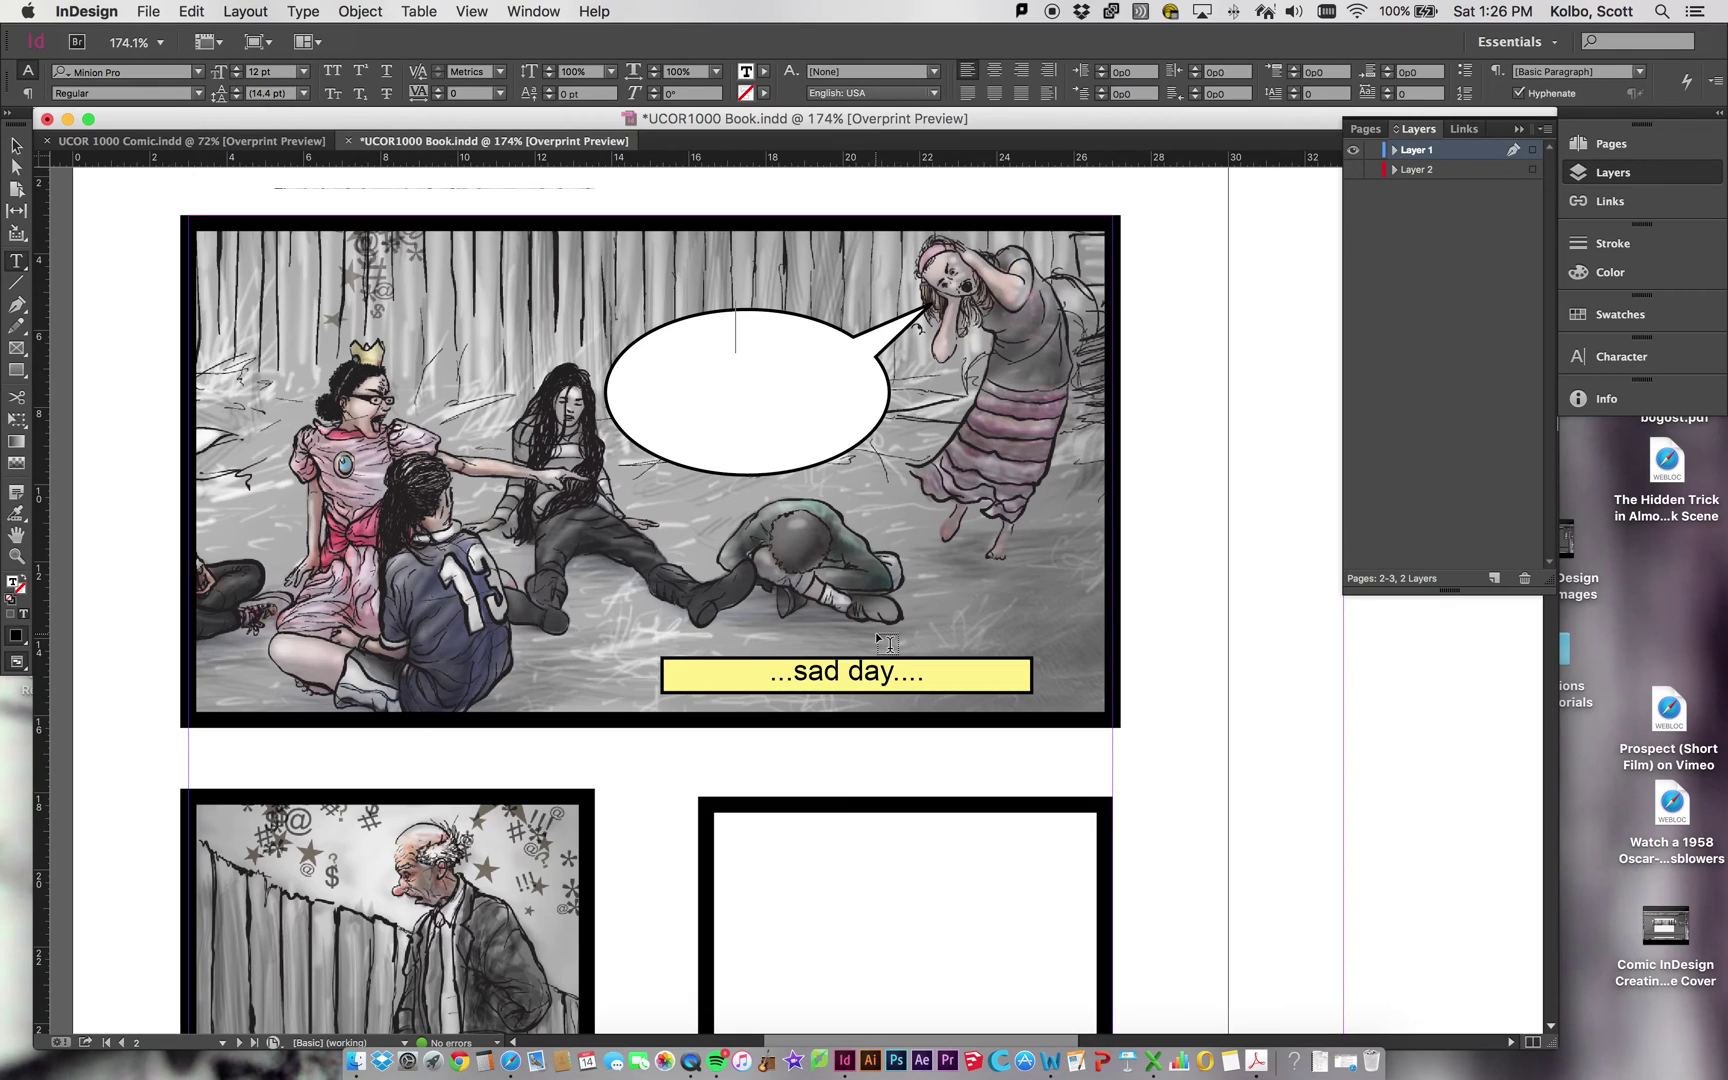
pyautogui.write('Why mu')
pyautogui.write('st you')
pyautogui.write(' curse')
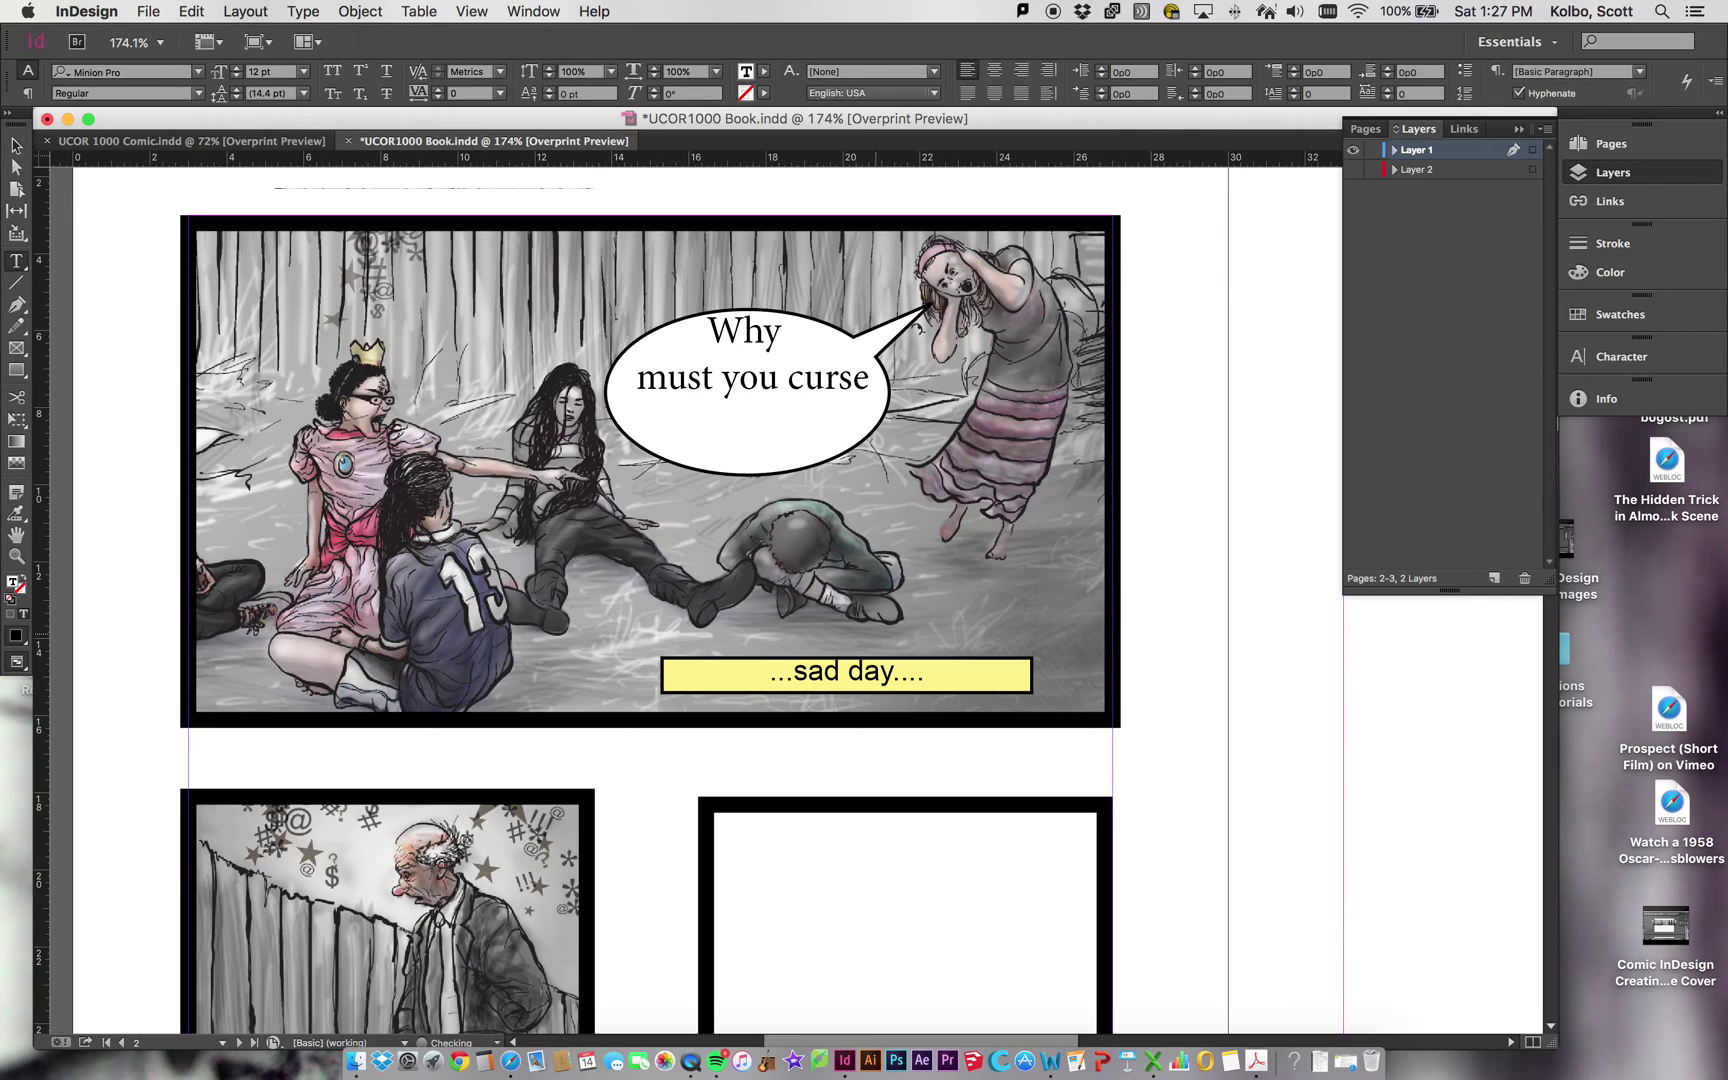
pyautogui.write(' a so much!?!')
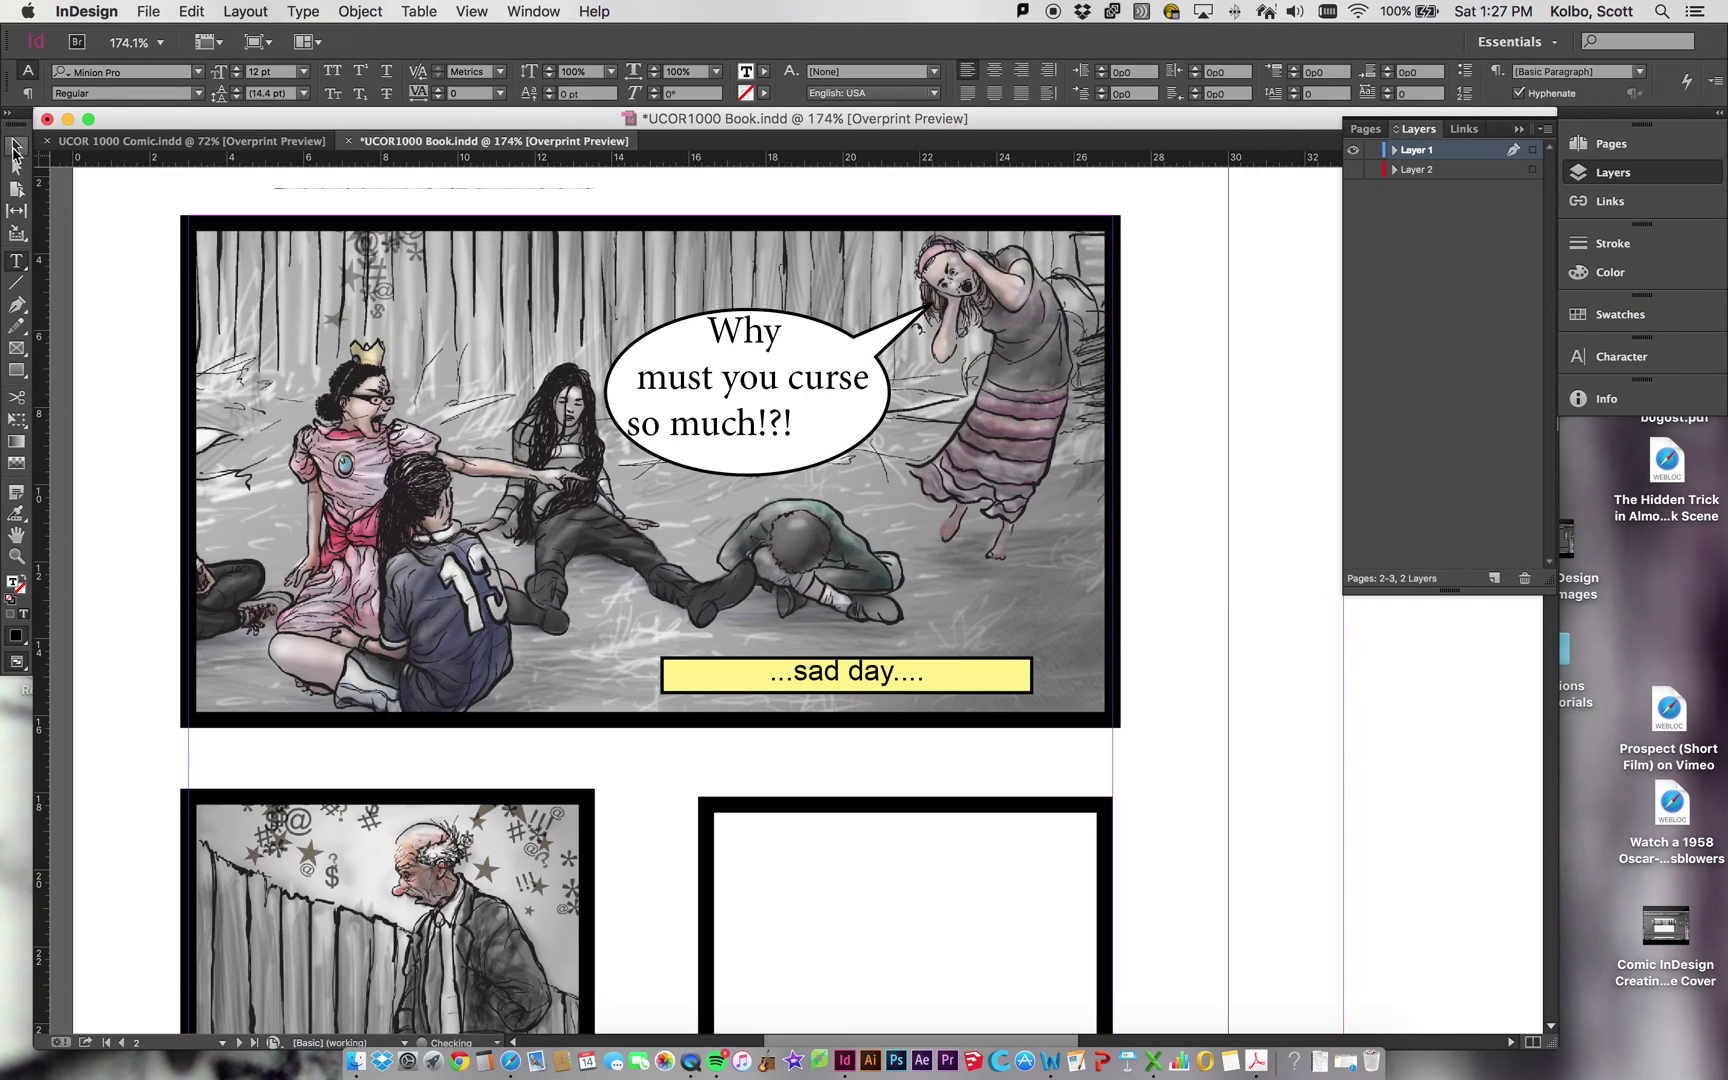
pyautogui.click(16, 145)
pyautogui.click(1209, 551)
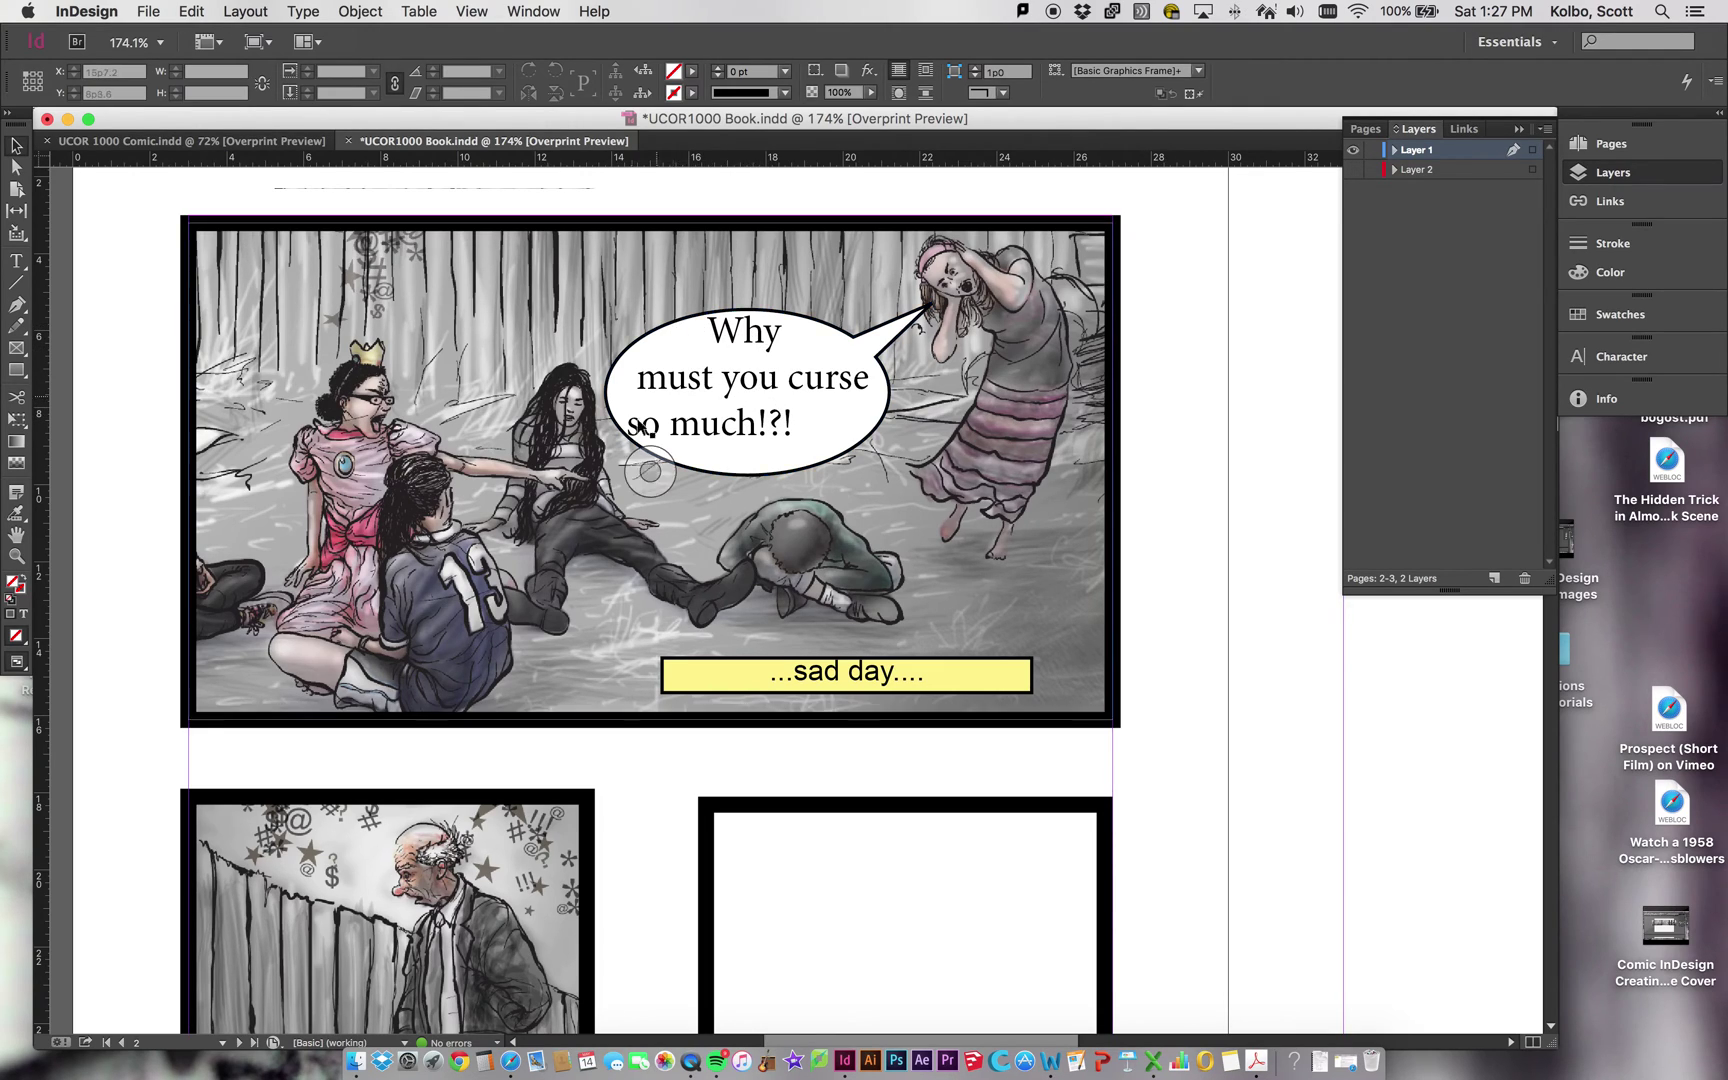
# - Centre-align the "Why must you curse so much!?!" text inside the speech balloon
pyautogui.click(865, 326)
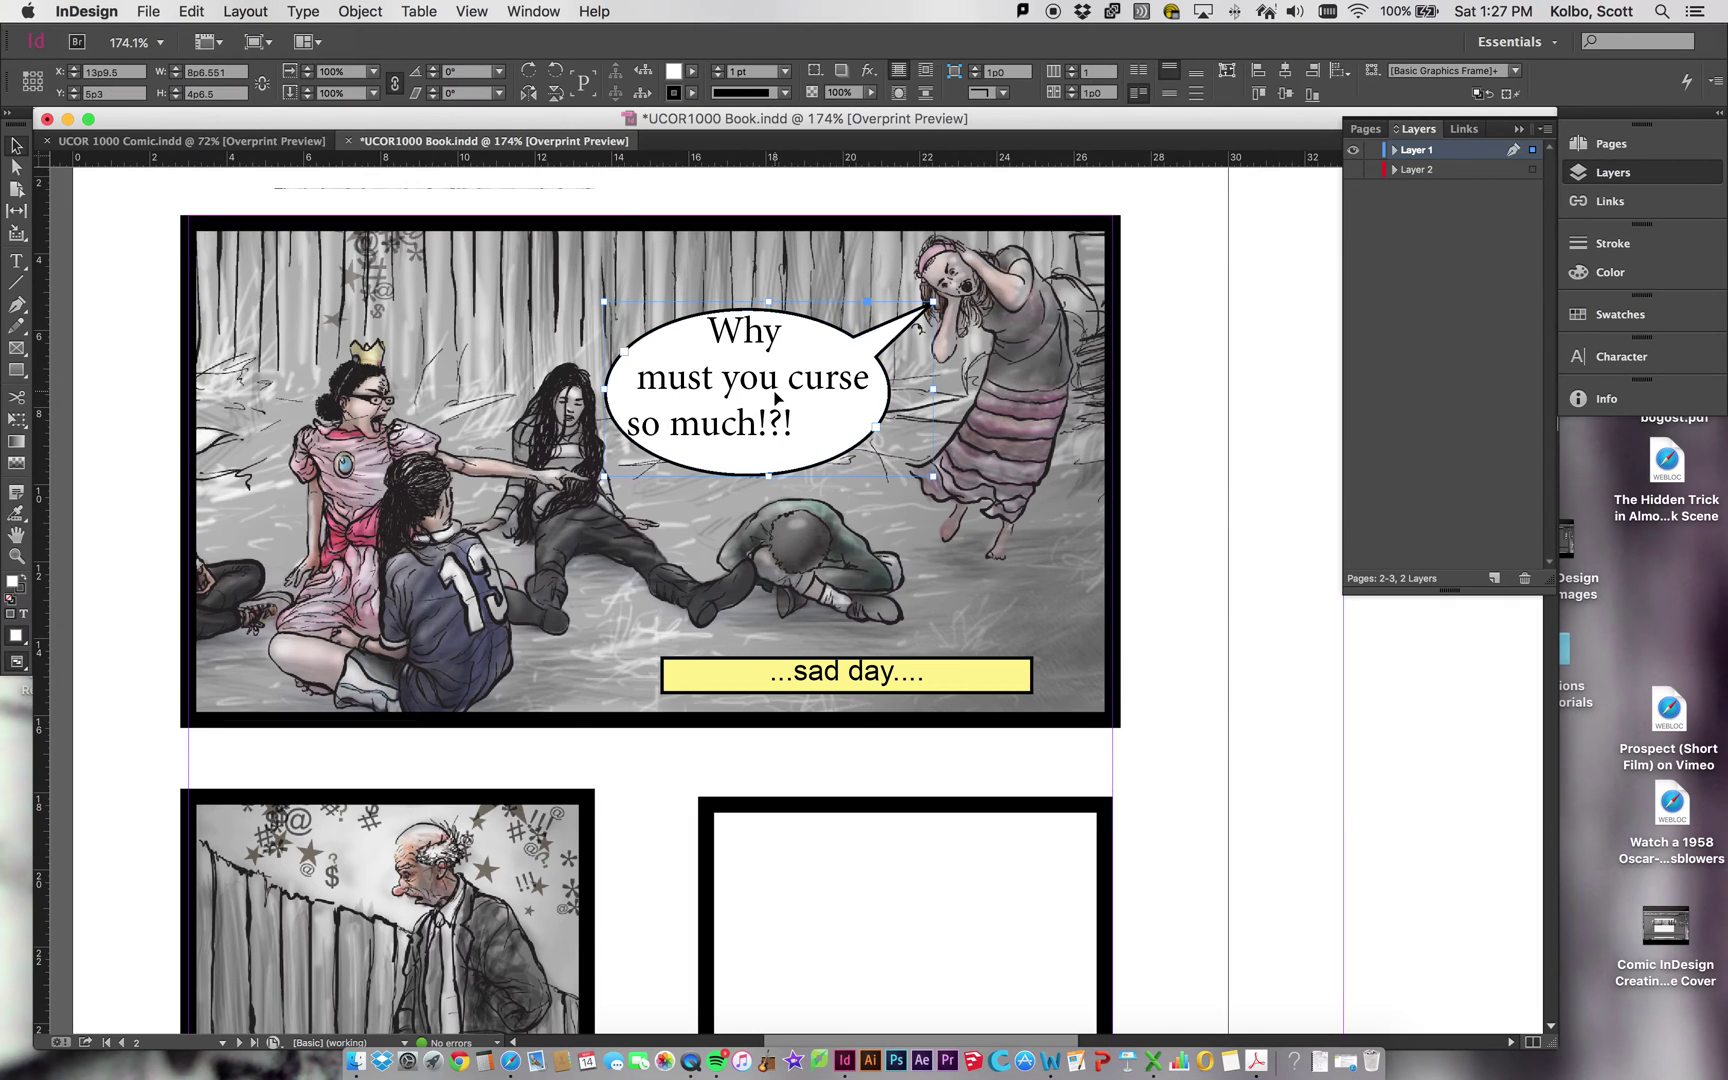
pyautogui.click(16, 261)
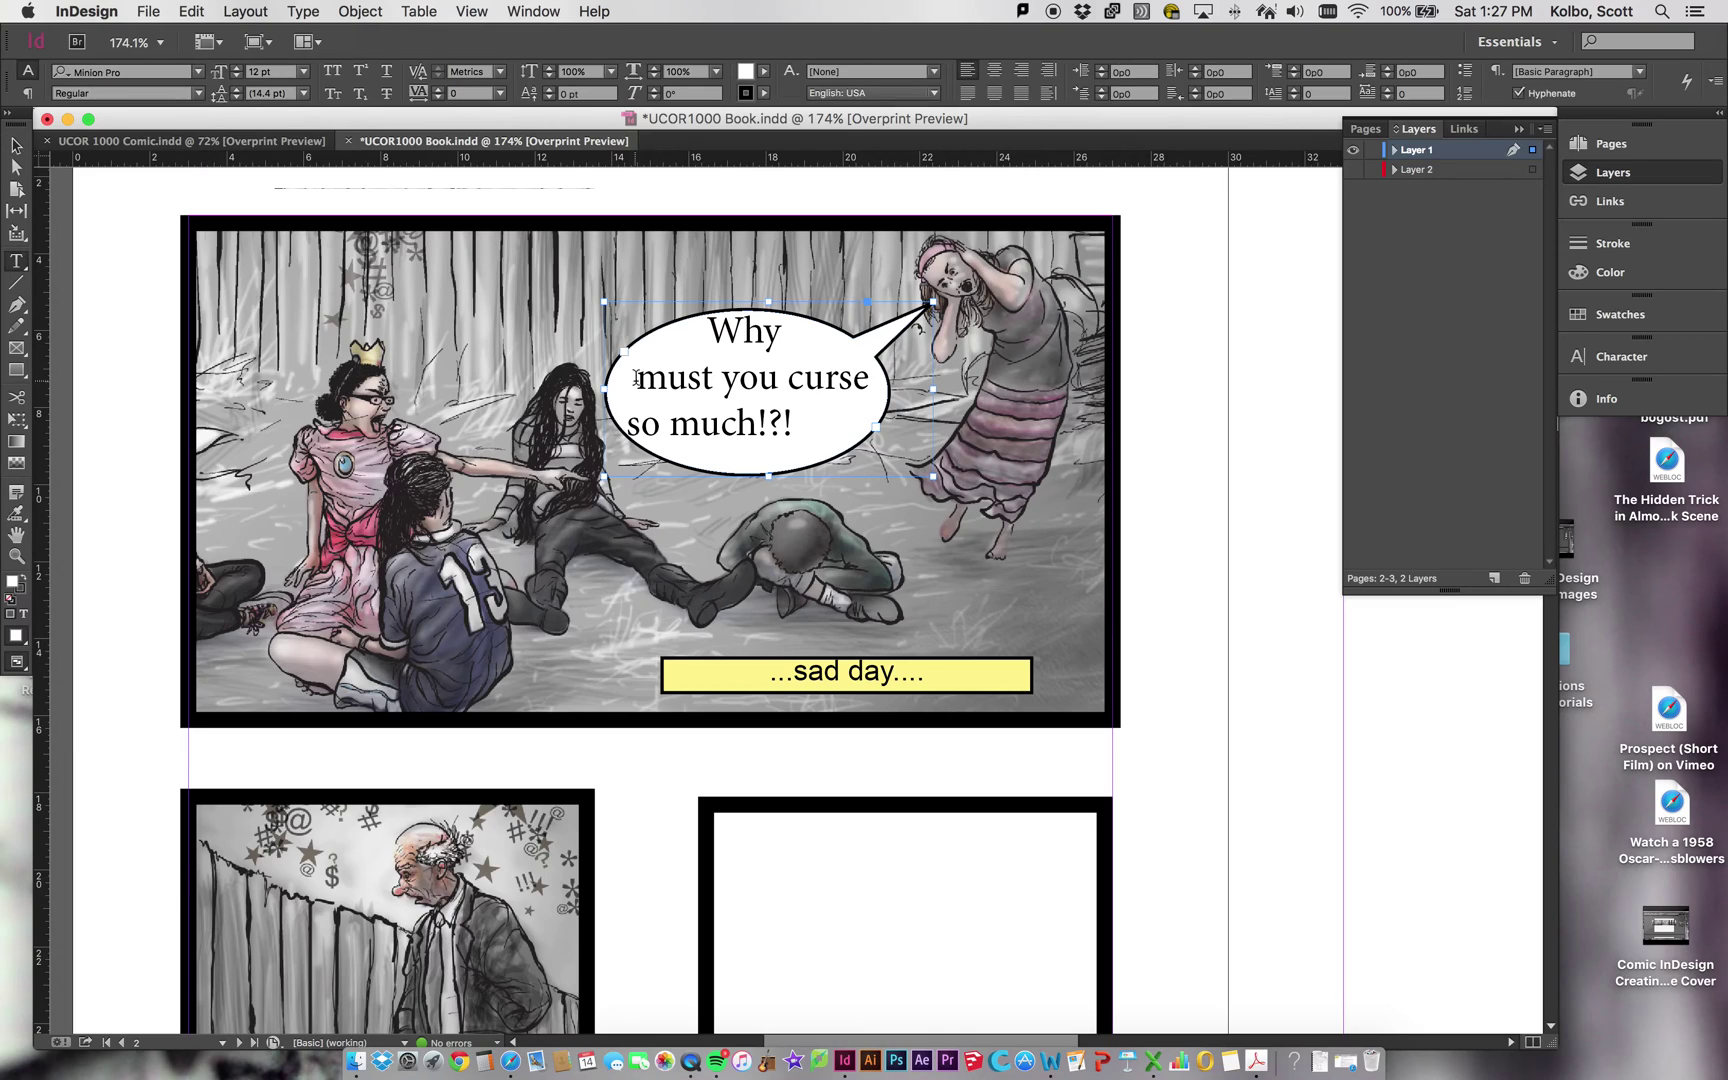
pyautogui.click(732, 385)
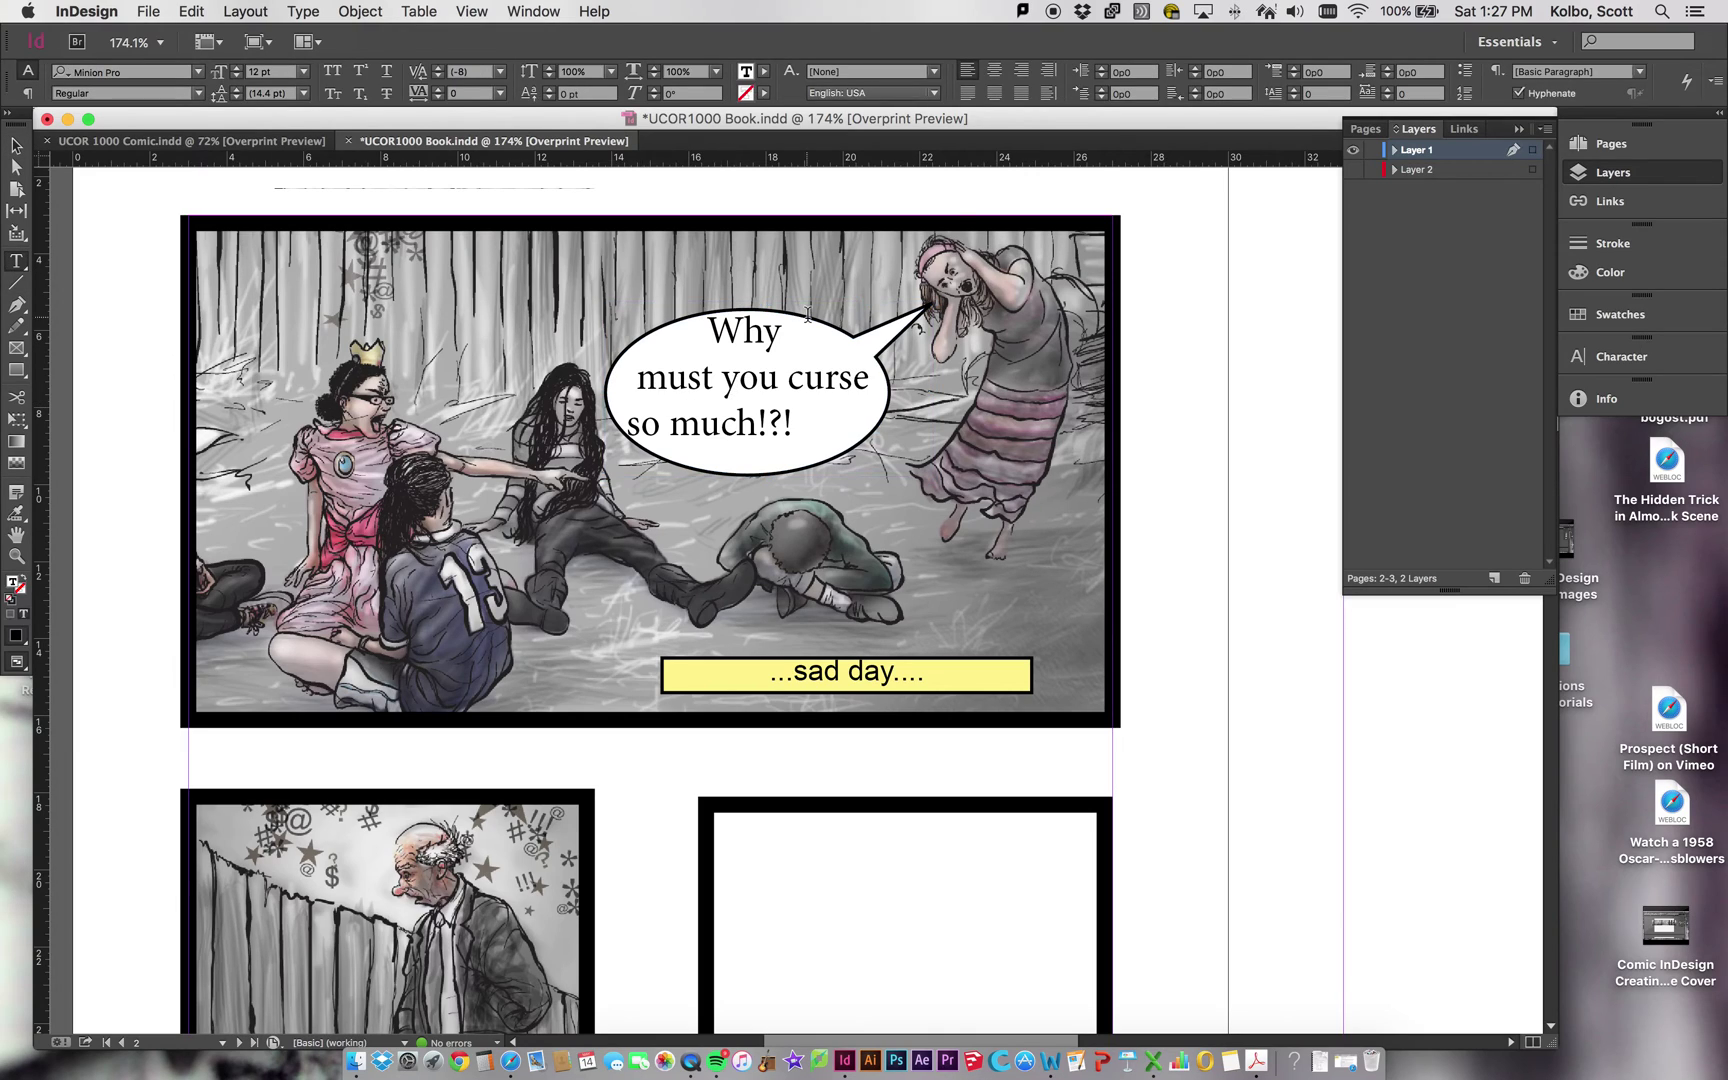
pyautogui.click(995, 78)
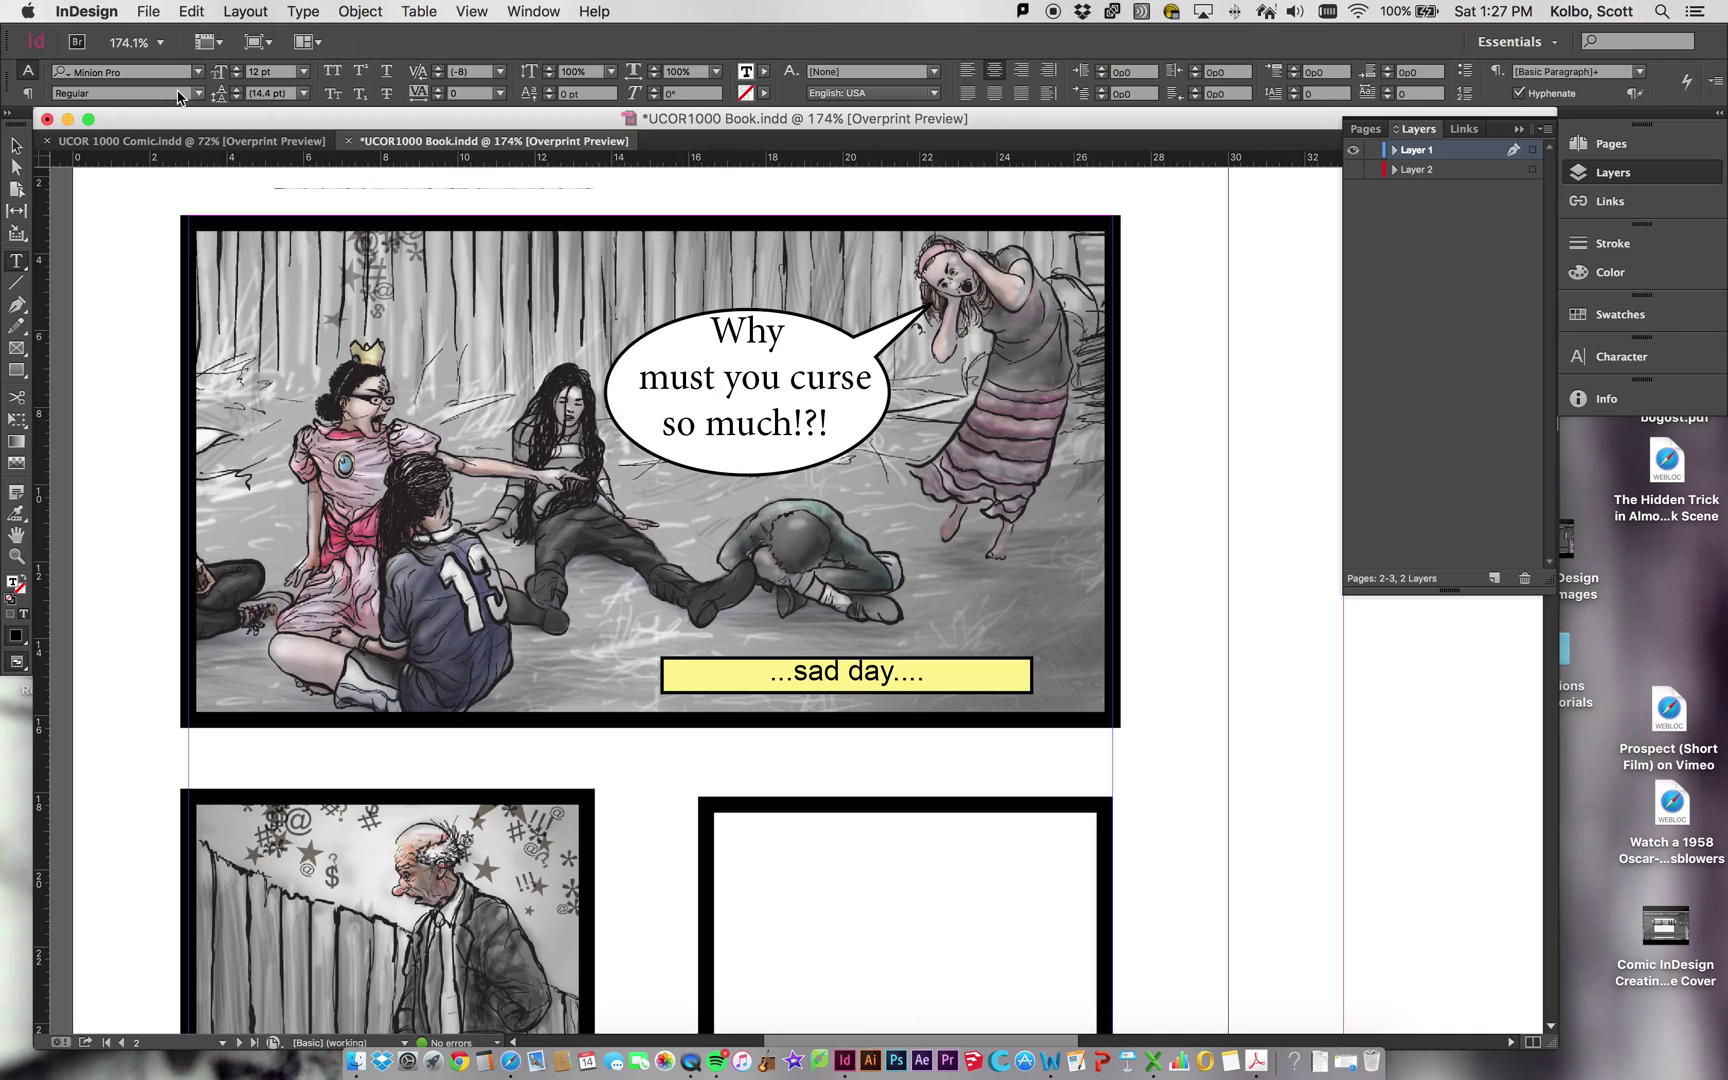
# - Set the speech balloon's text frame inset spacing to 0p1 with preview on, then deselect the balloon
pyautogui.click(16, 145)
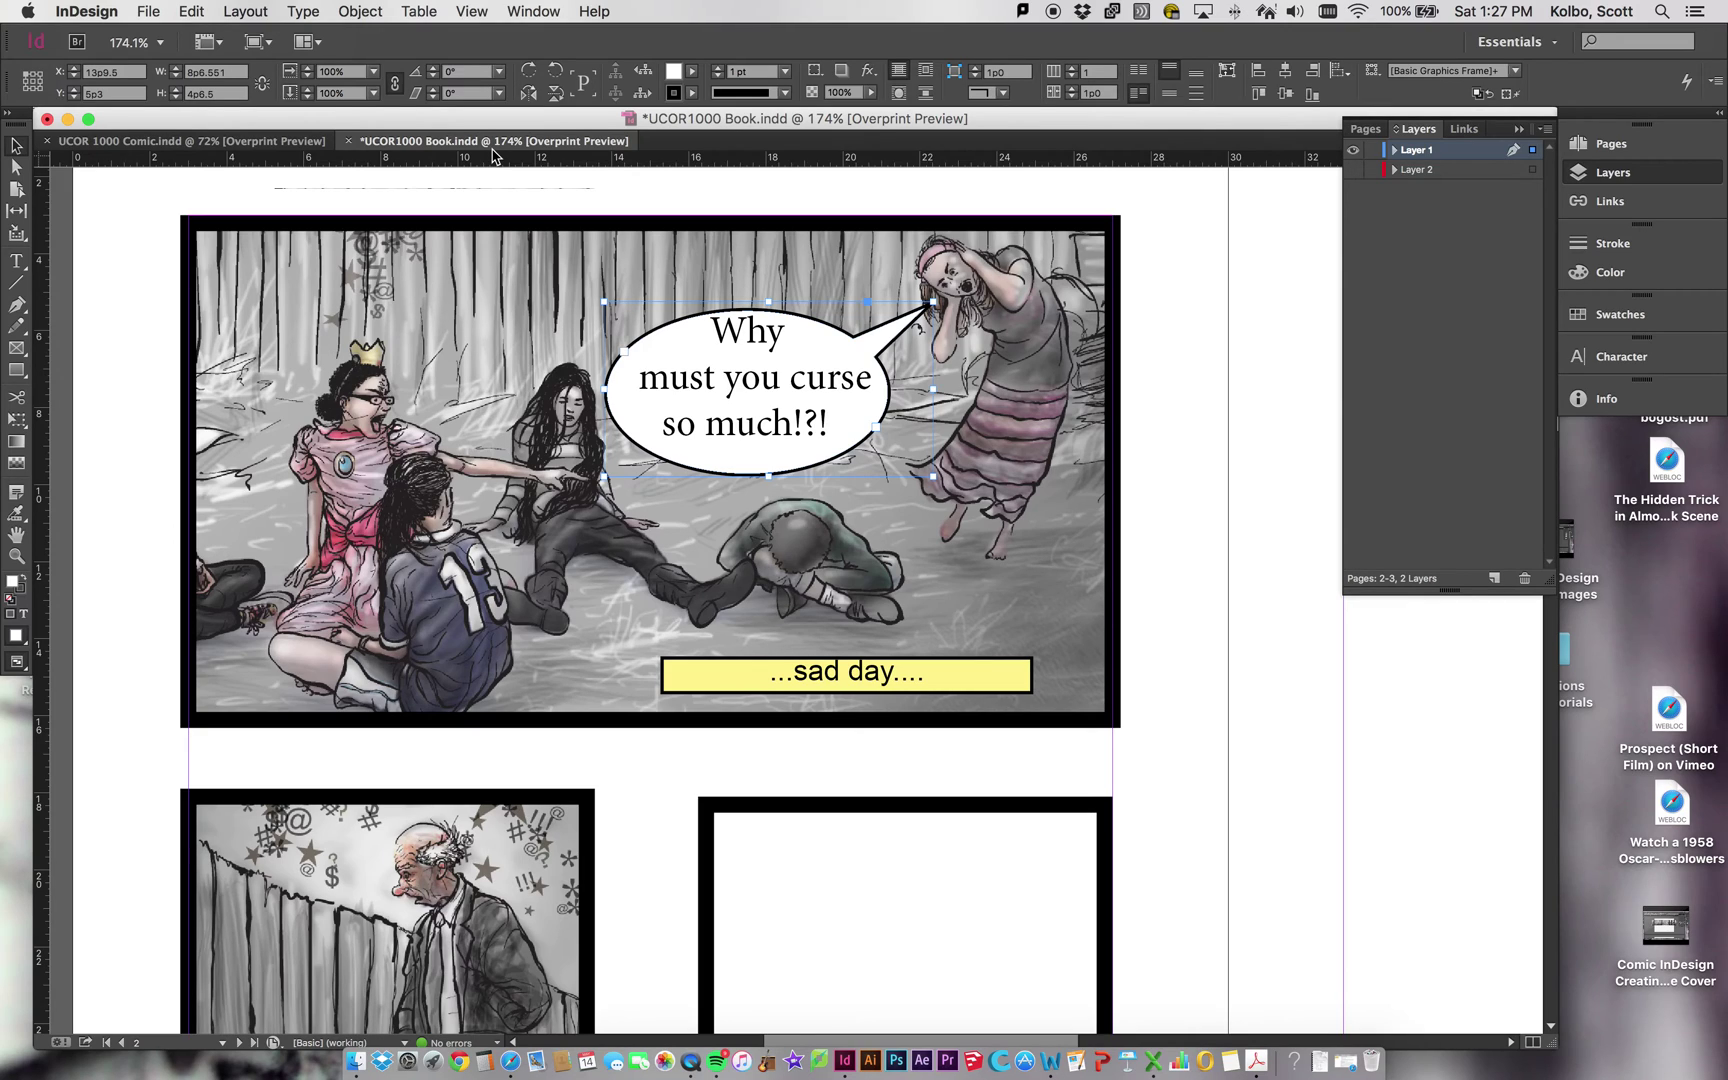
pyautogui.click(358, 11)
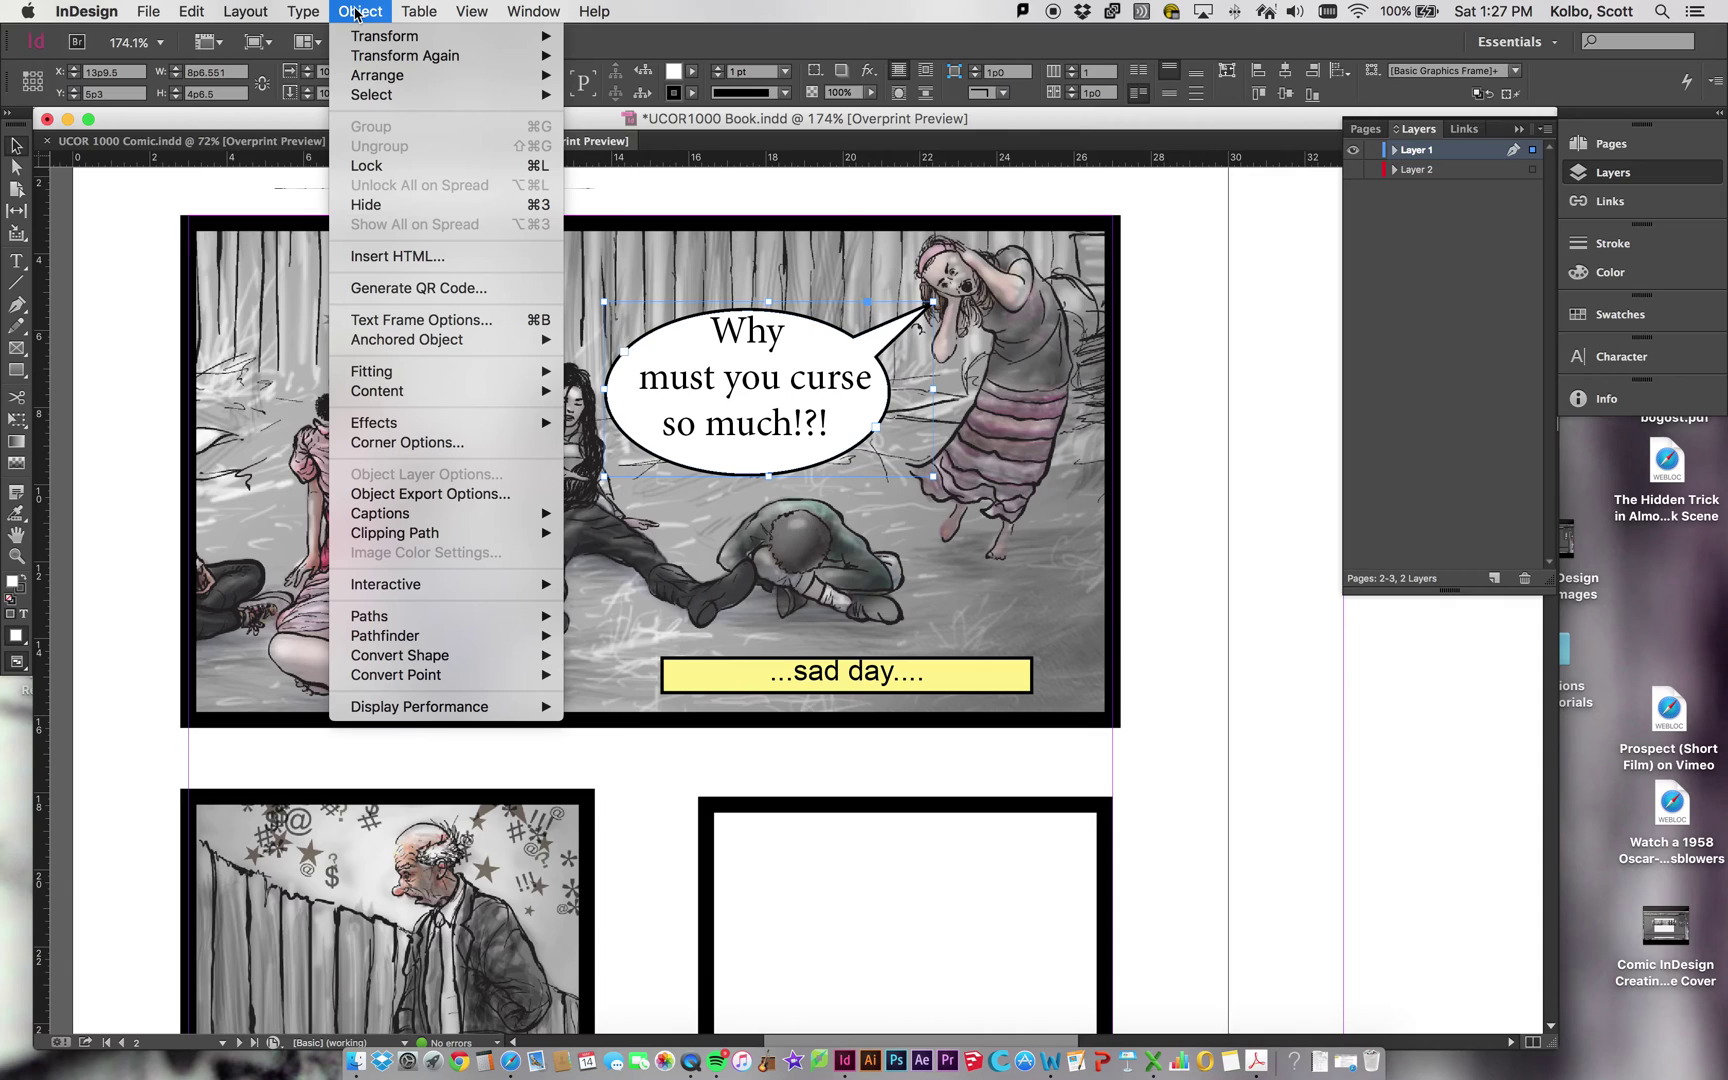
pyautogui.click(444, 322)
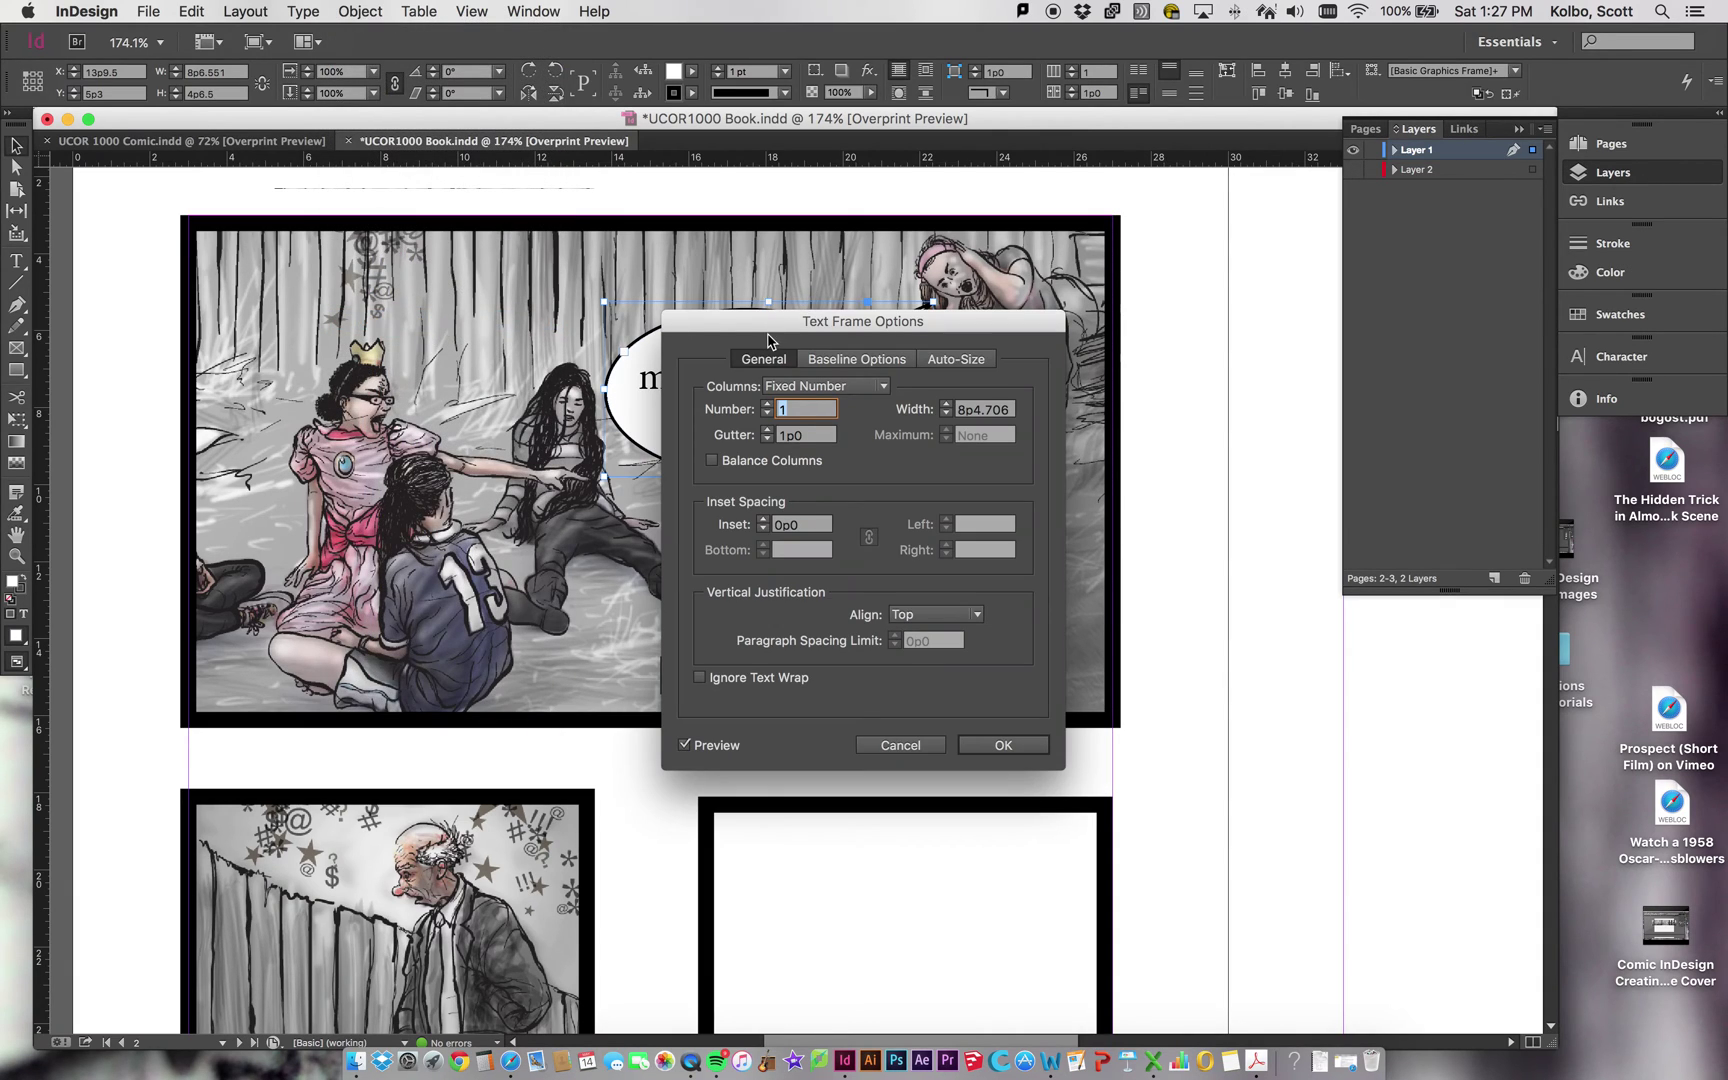
pyautogui.moveTo(729, 322); pyautogui.dragTo(236, 206)
pyautogui.click(195, 630)
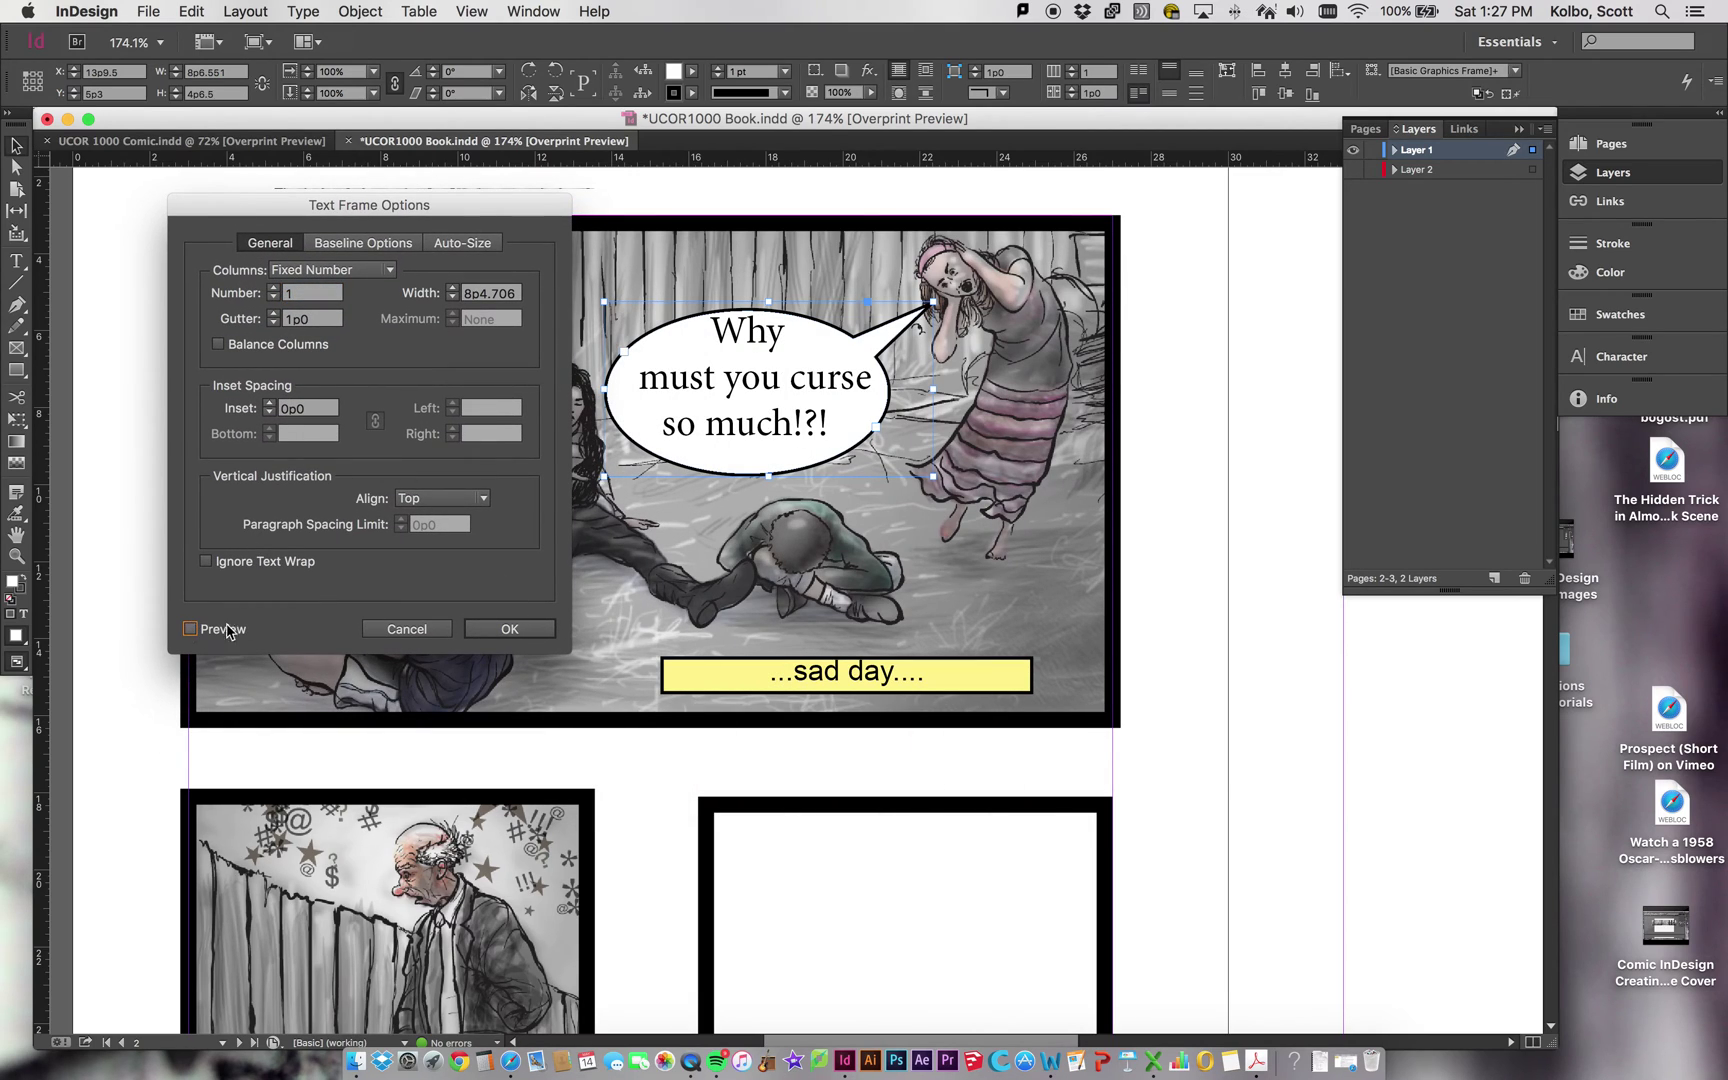
pyautogui.click(190, 630)
pyautogui.click(269, 404)
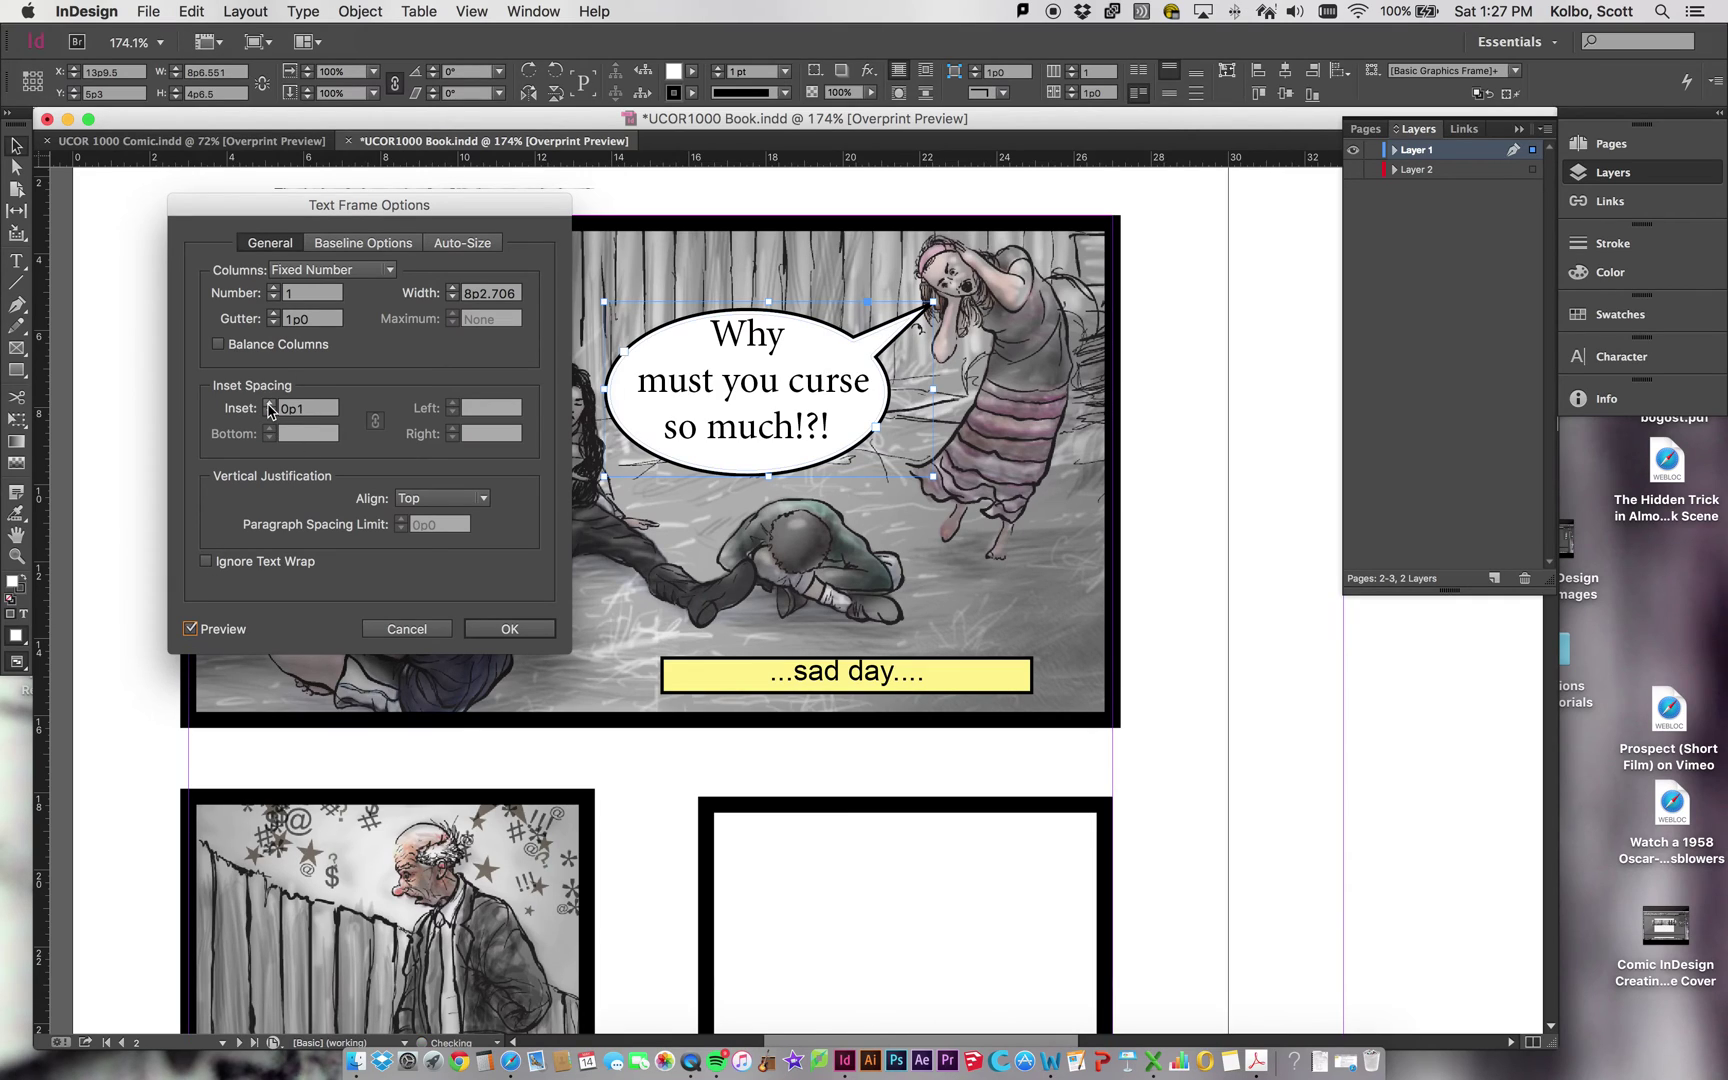
pyautogui.click(269, 404)
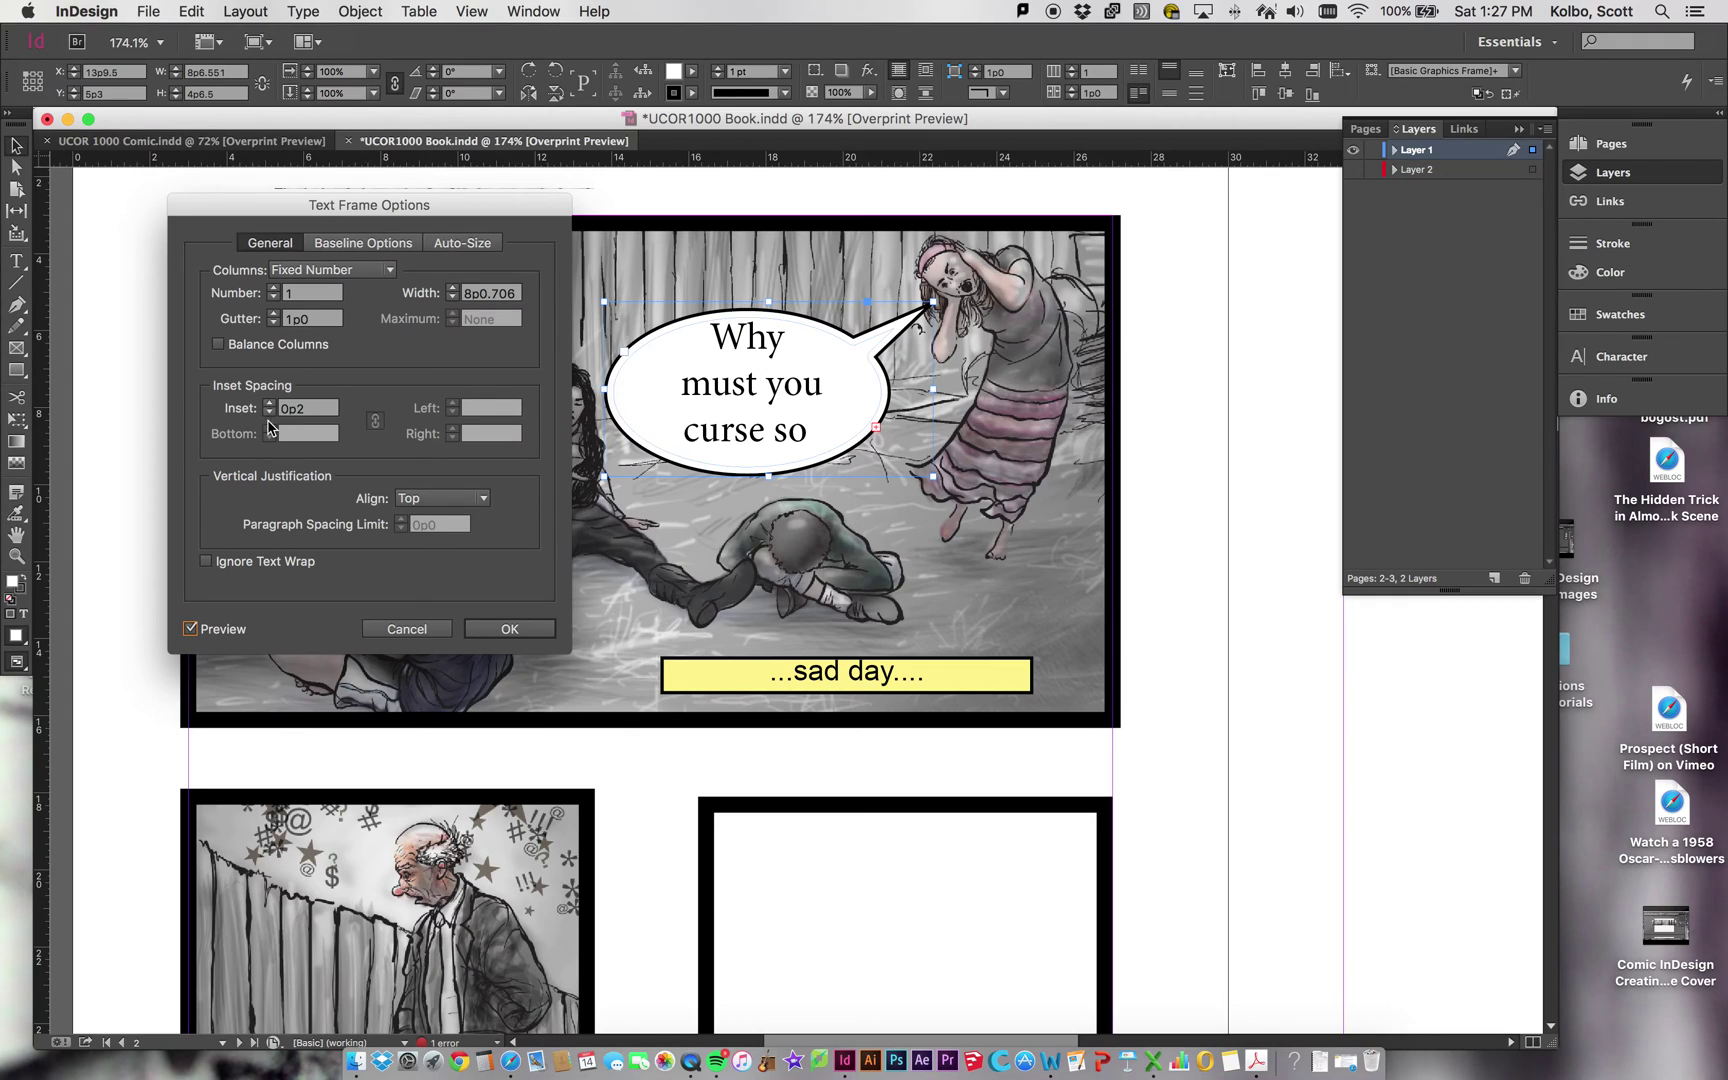
pyautogui.click(269, 413)
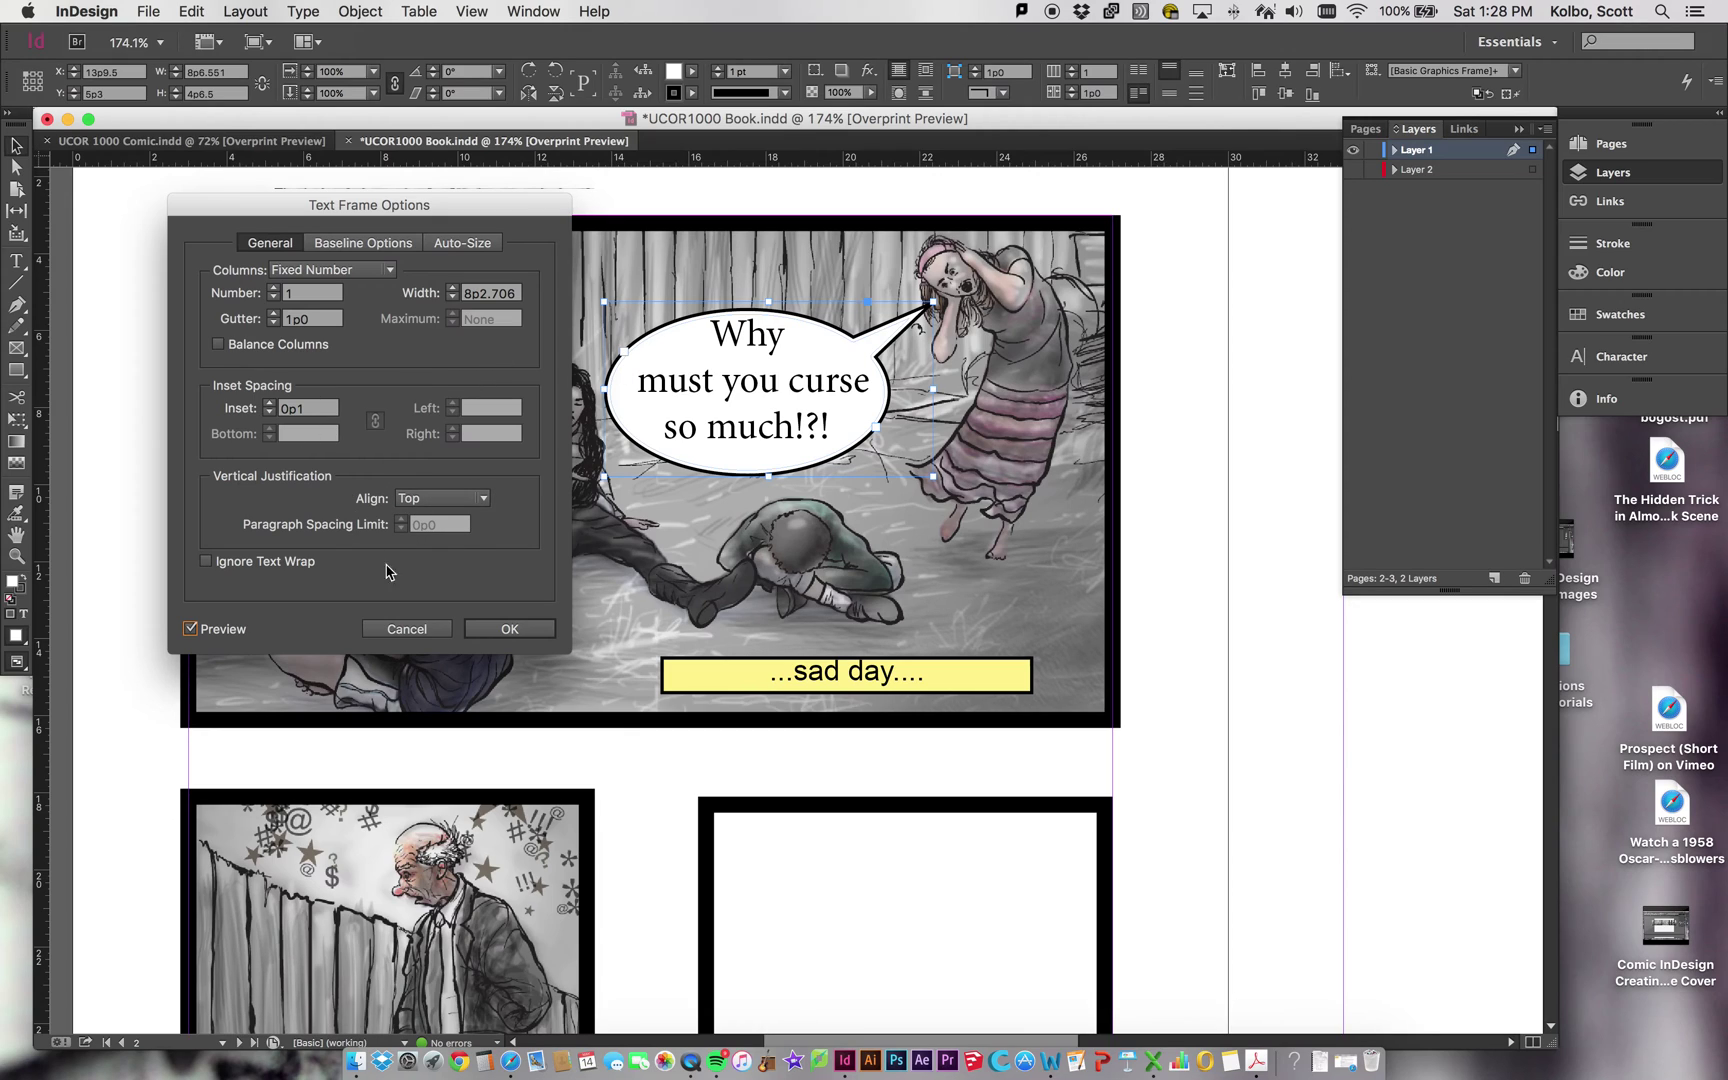
pyautogui.click(495, 631)
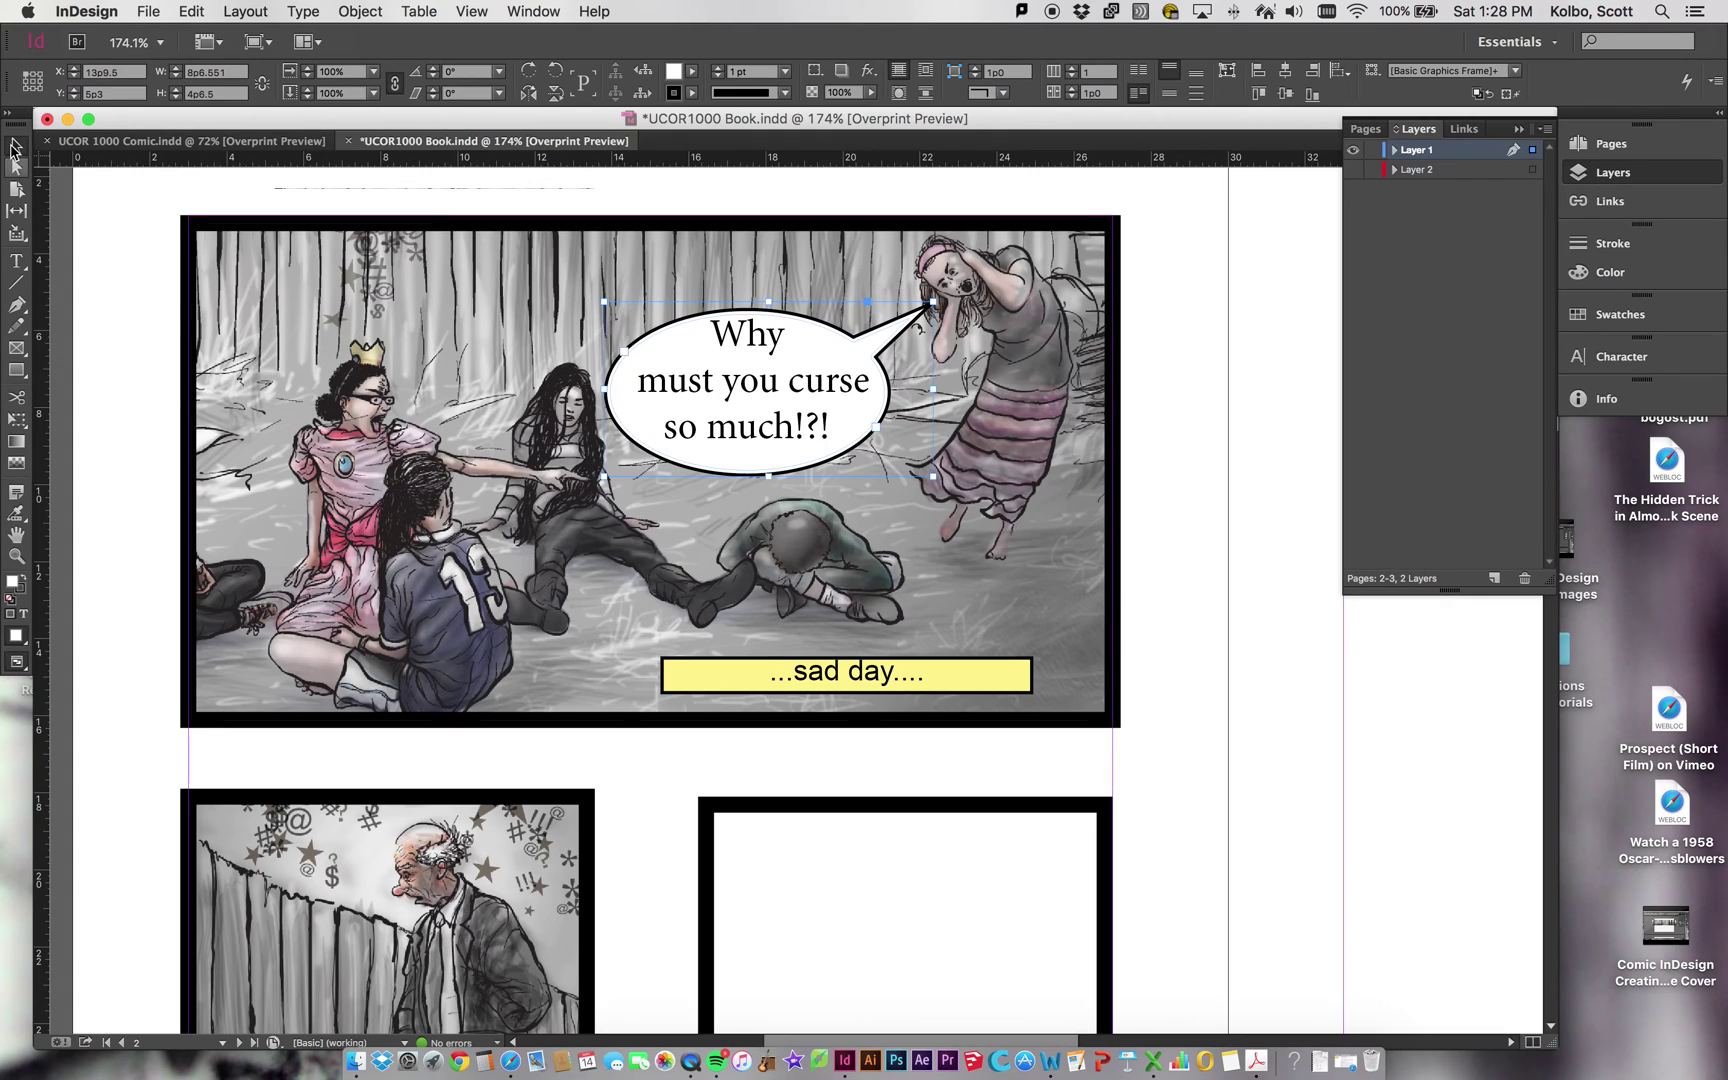
pyautogui.press('super+shift+a')
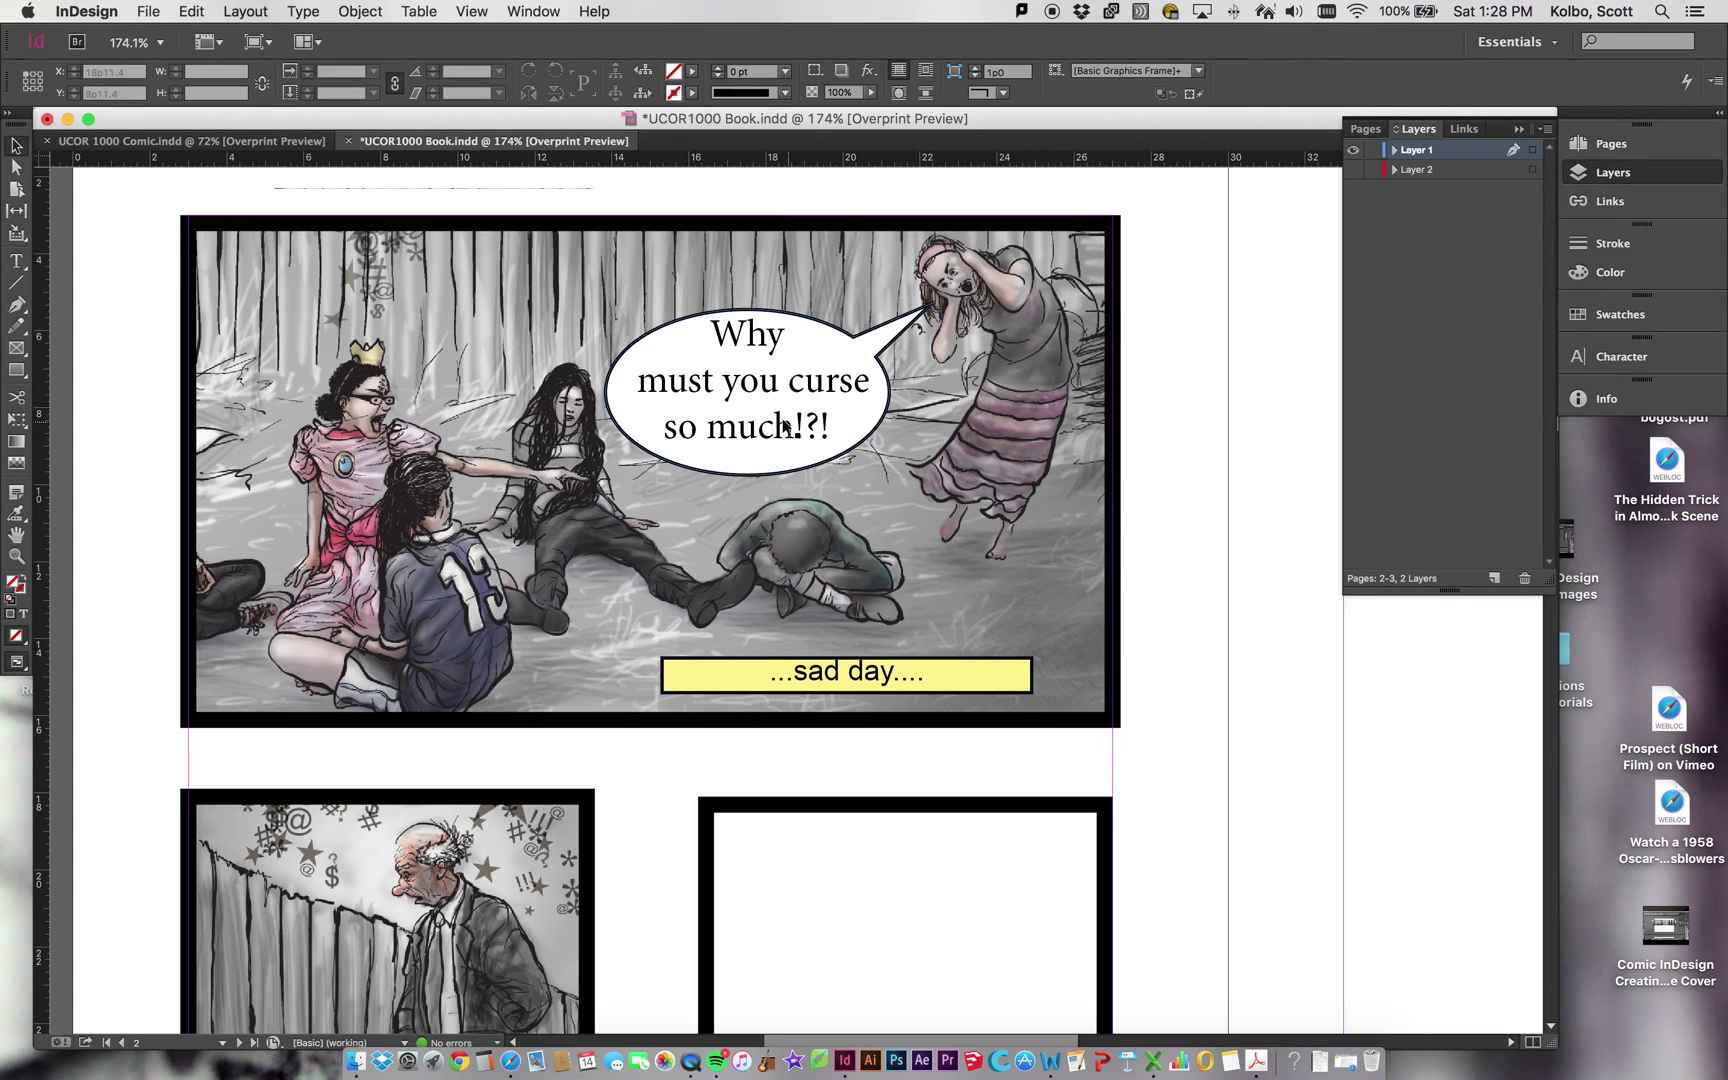
# - Format all the speech balloon text in Comic Sans MS Bold at 11 pt
pyautogui.doubleClick(760, 396)
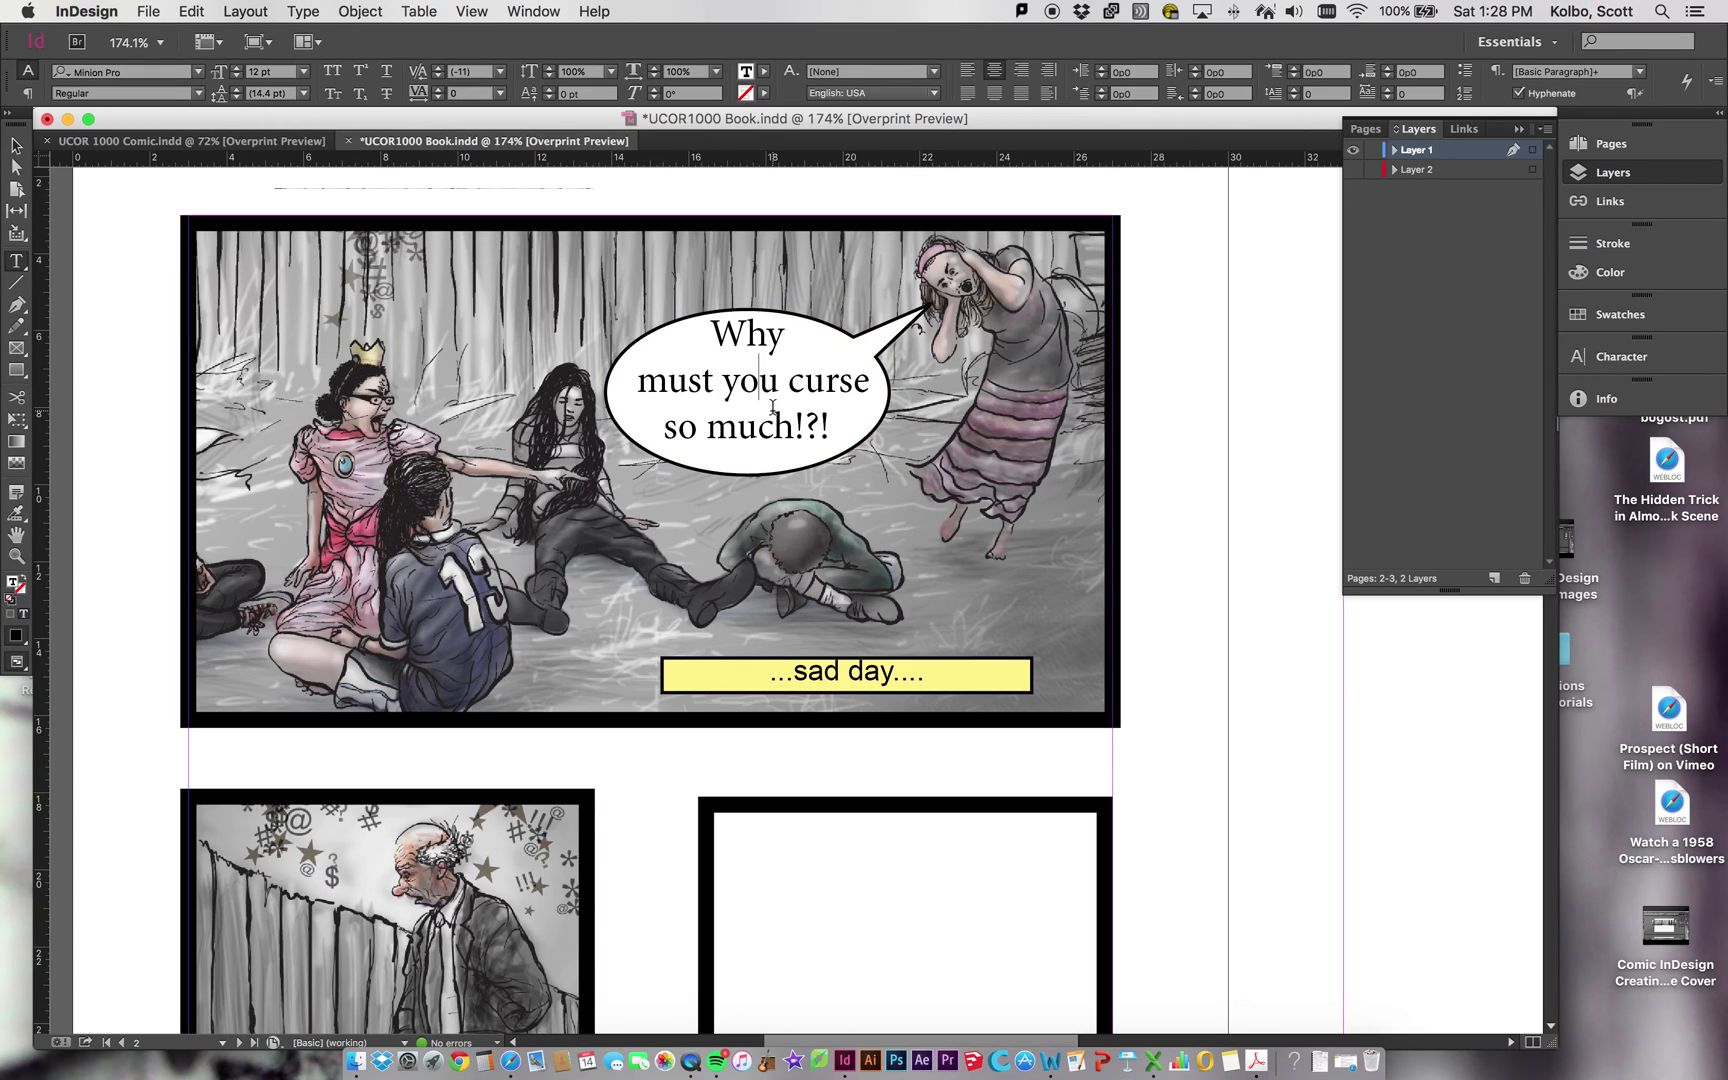
pyautogui.doubleClick(772, 406)
pyautogui.click(772, 406)
pyautogui.moveTo(828, 425); pyautogui.dragTo(657, 332)
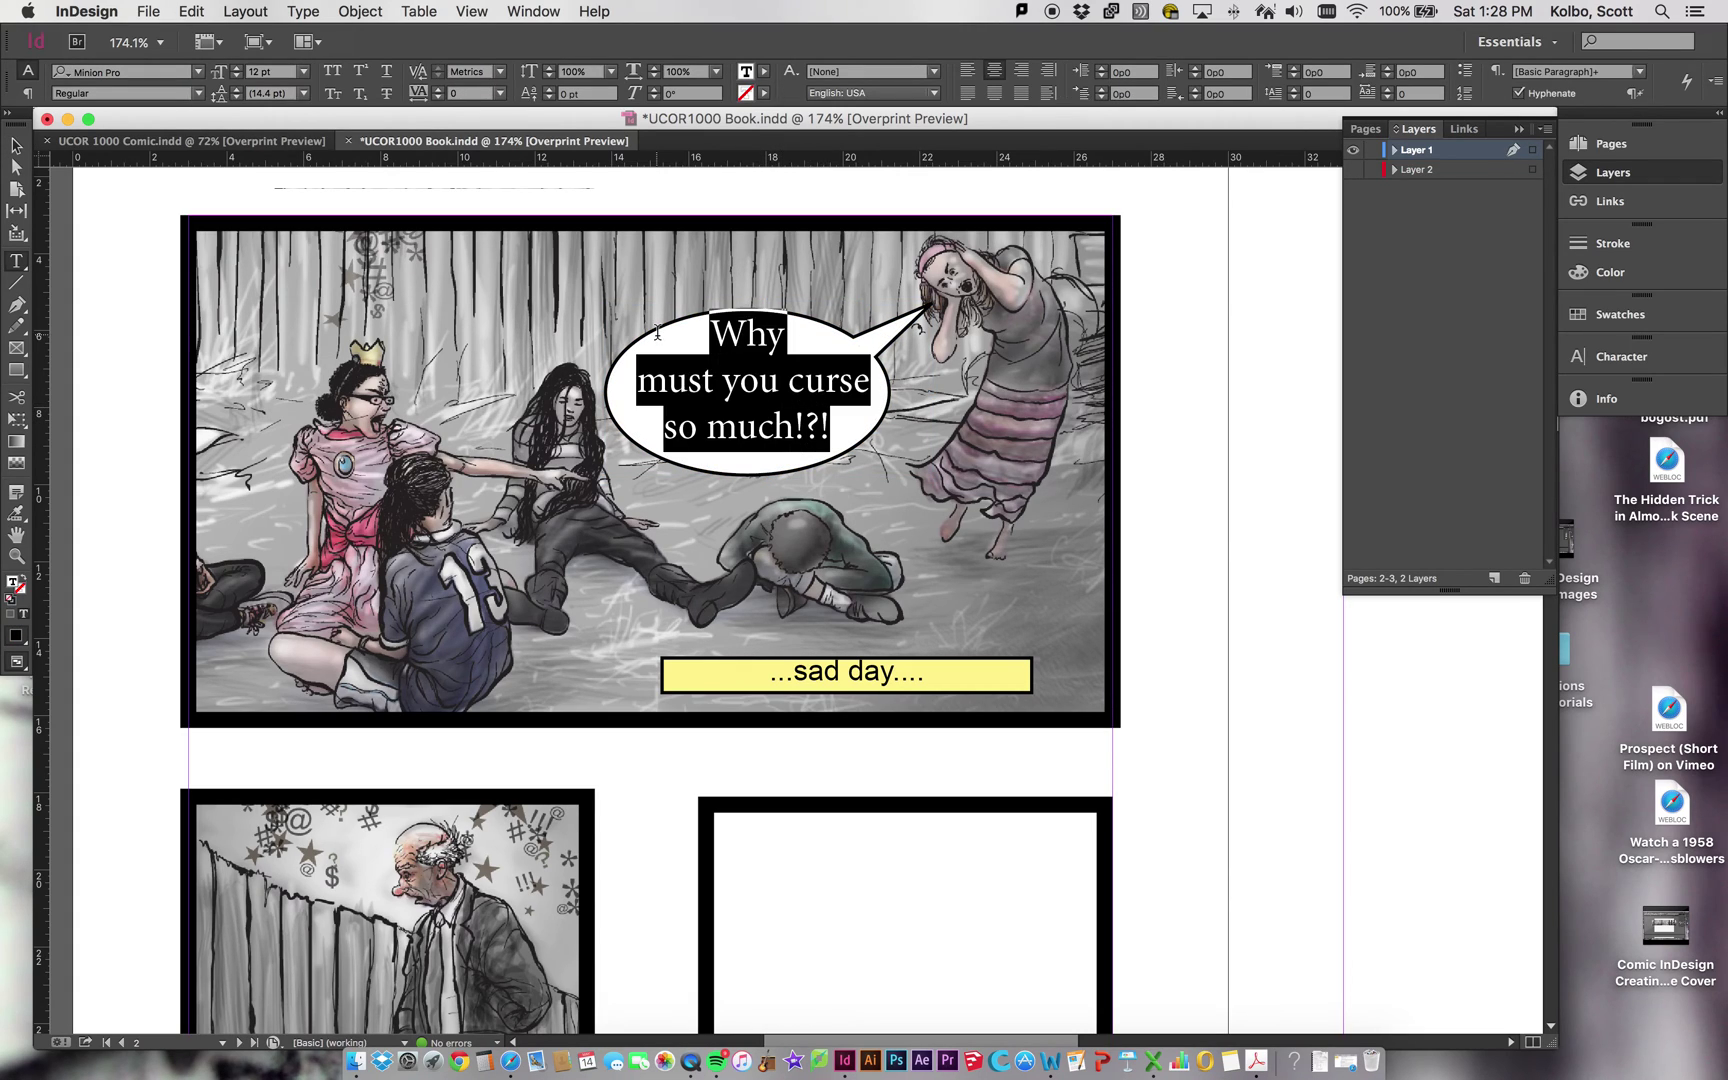
pyautogui.click(158, 77)
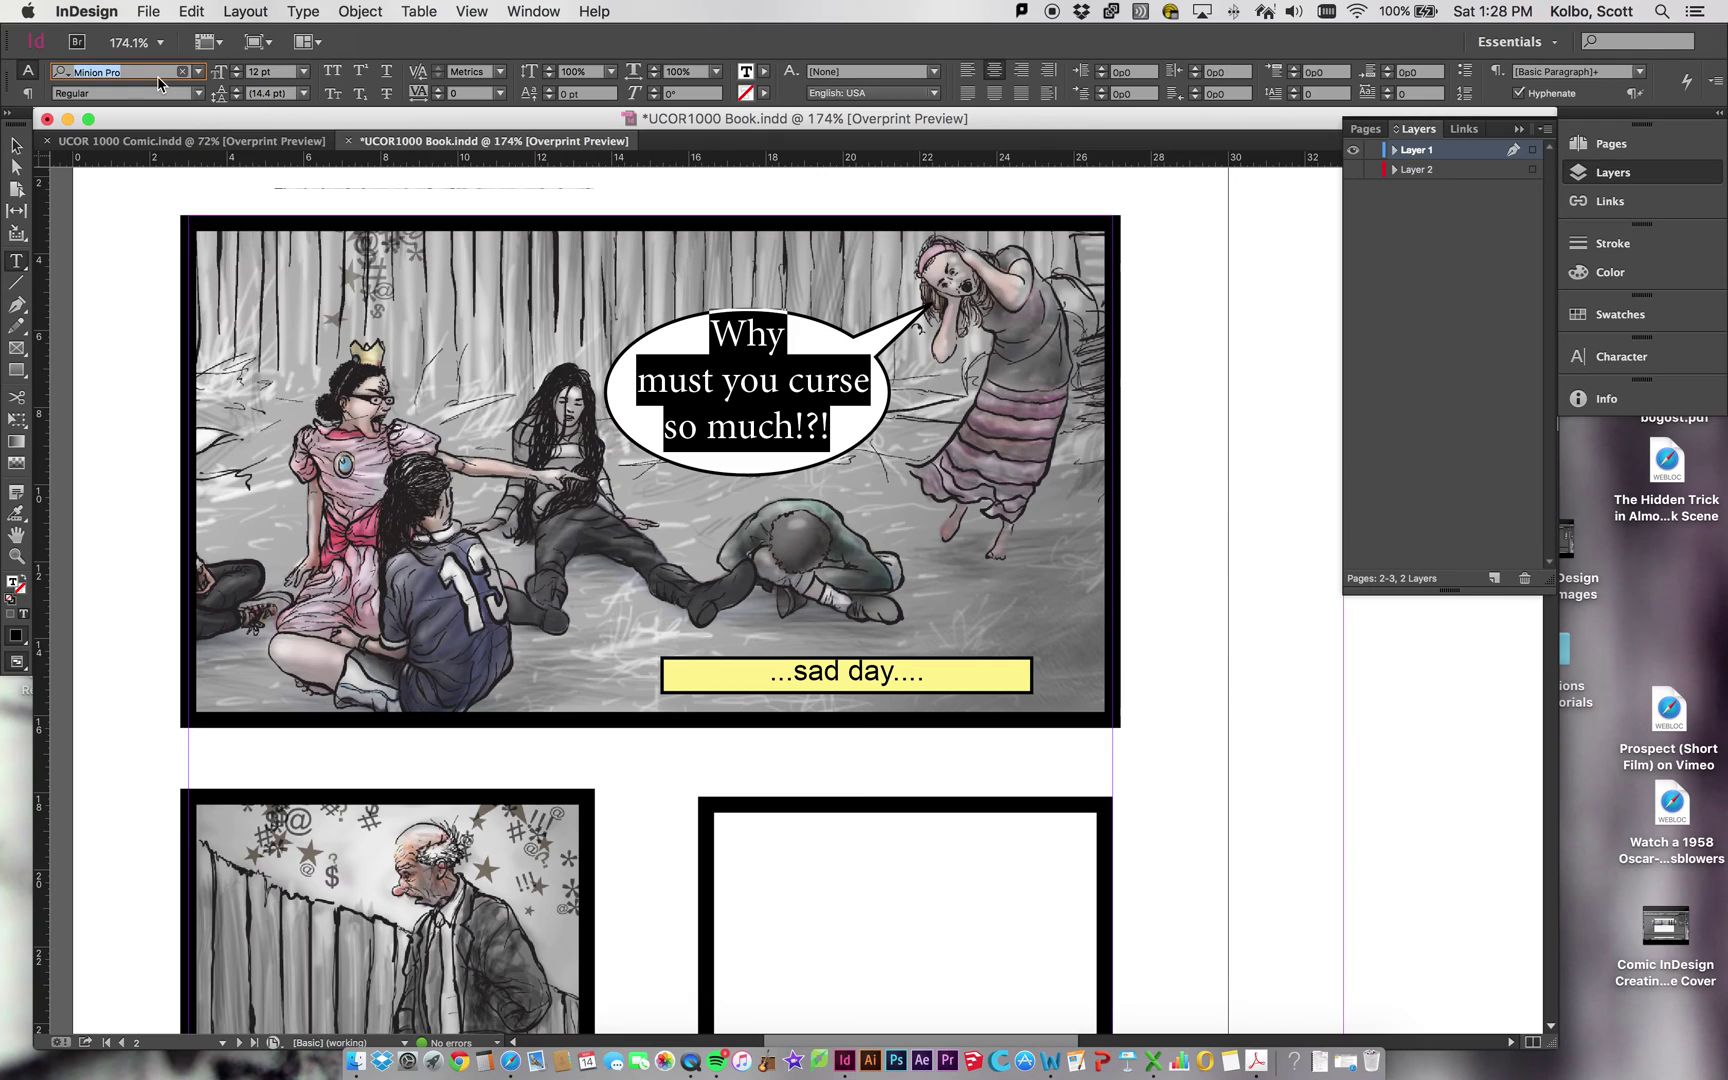
pyautogui.write('com')
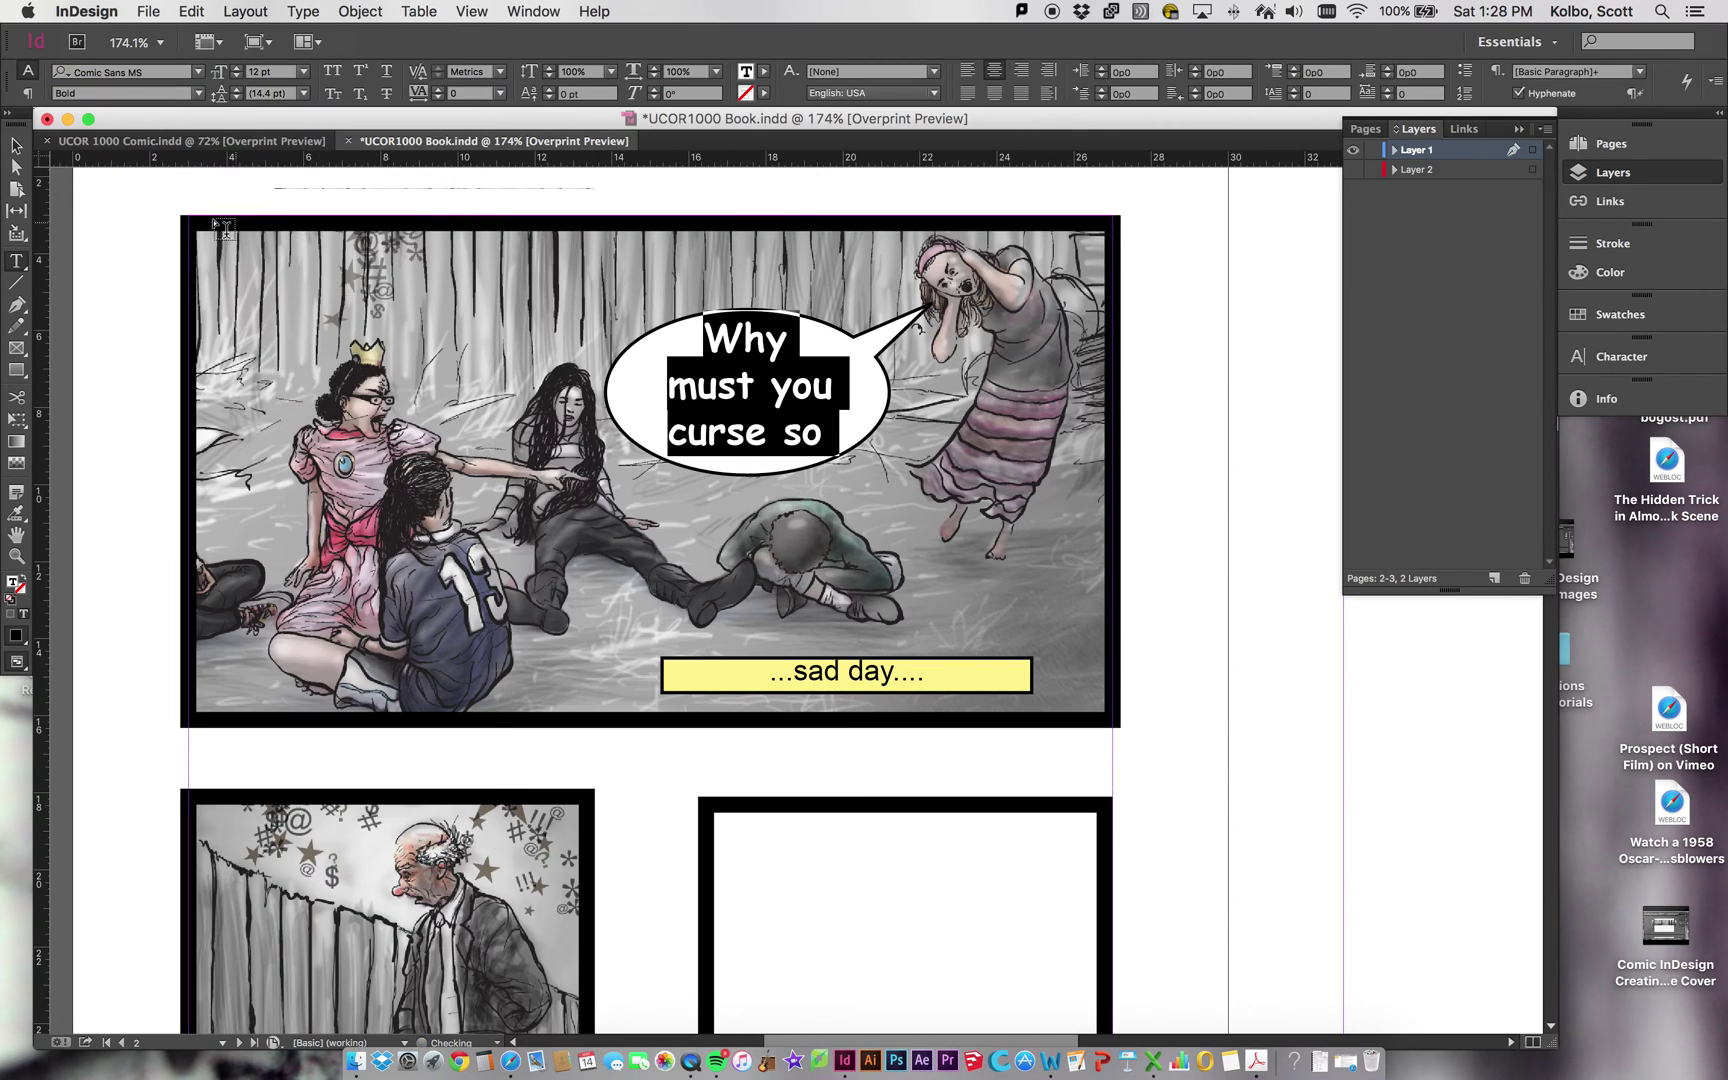
pyautogui.click(237, 76)
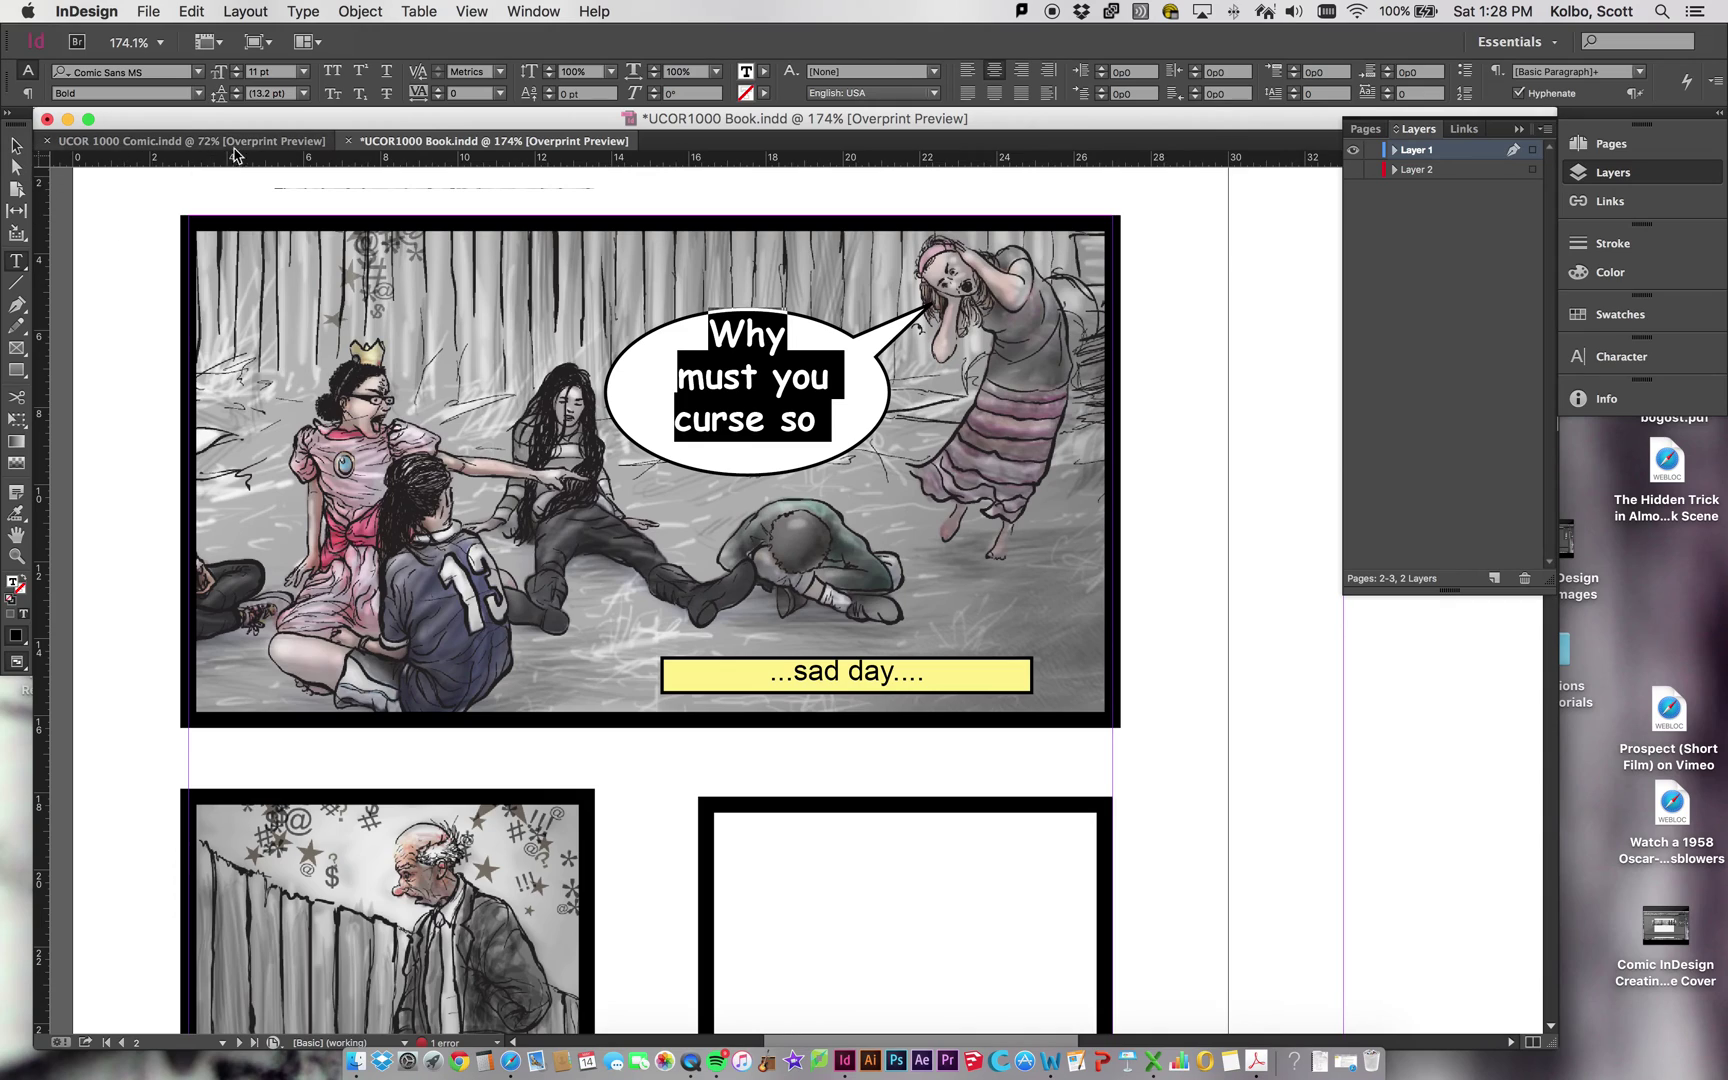
# - Stretch the speech balloon downward to a height of about 5p1.8 to make room for its full text
pyautogui.click(20, 148)
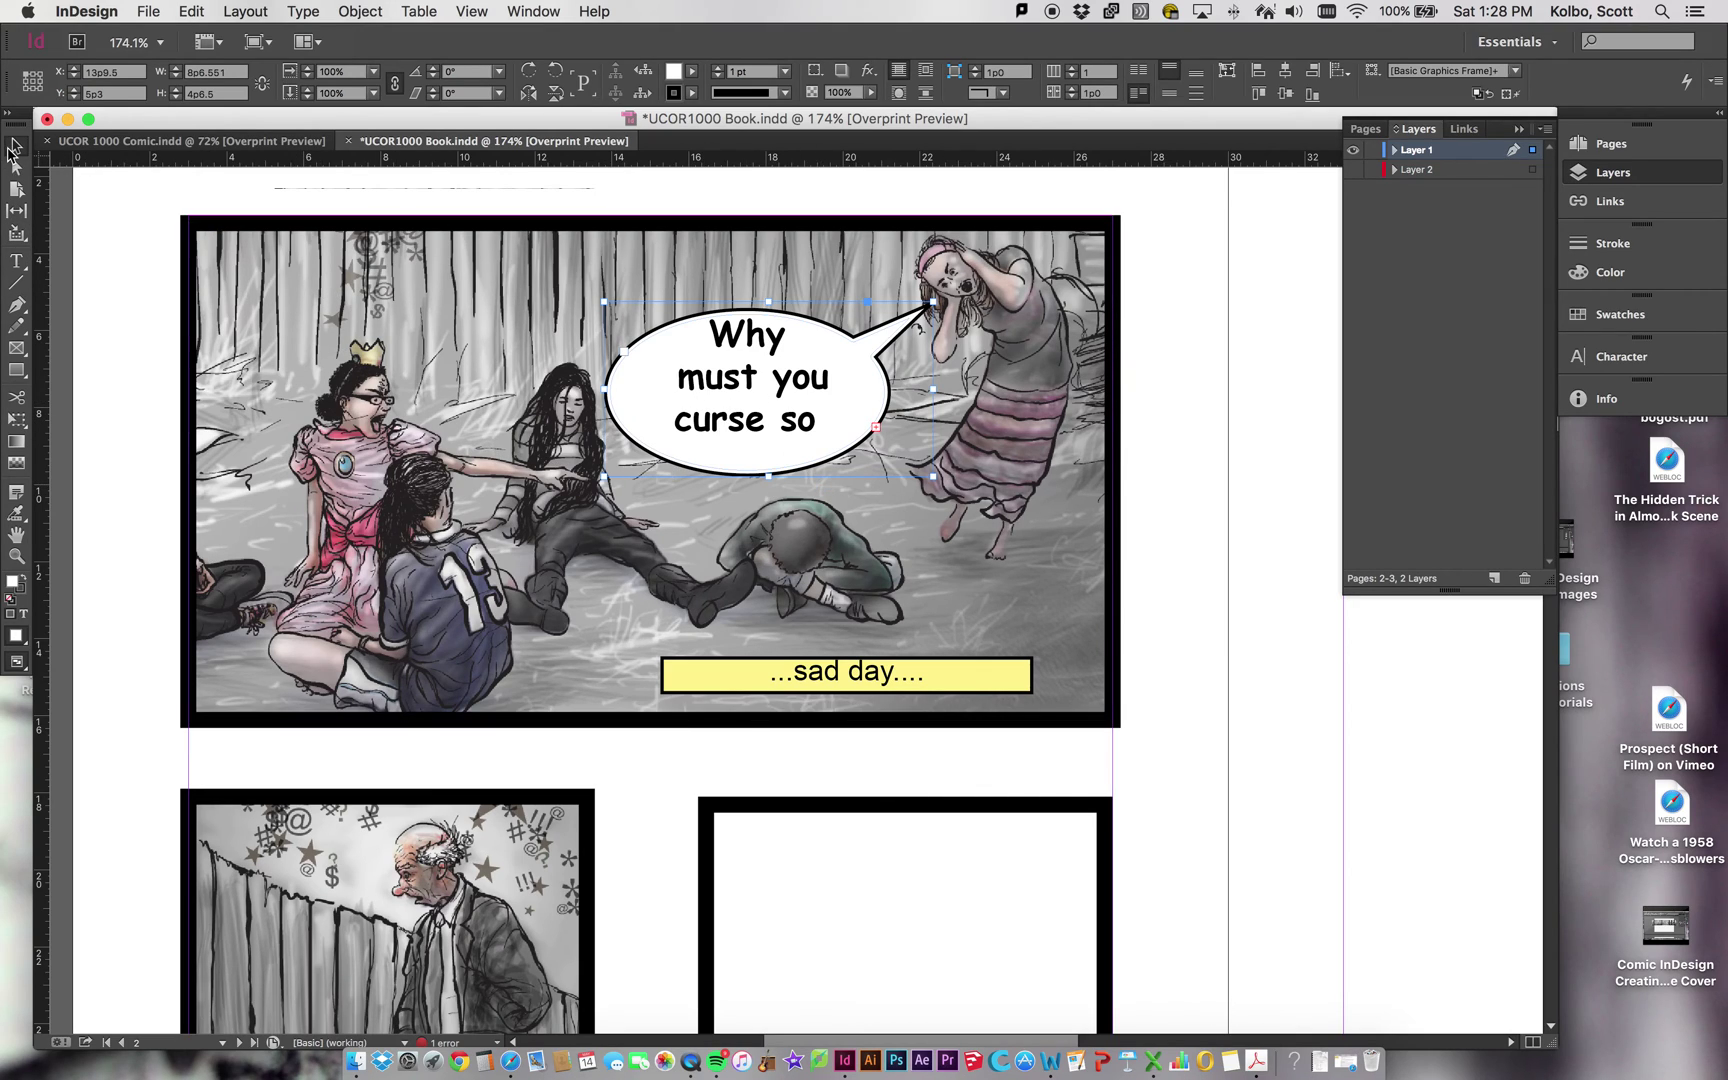
pyautogui.click(1210, 497)
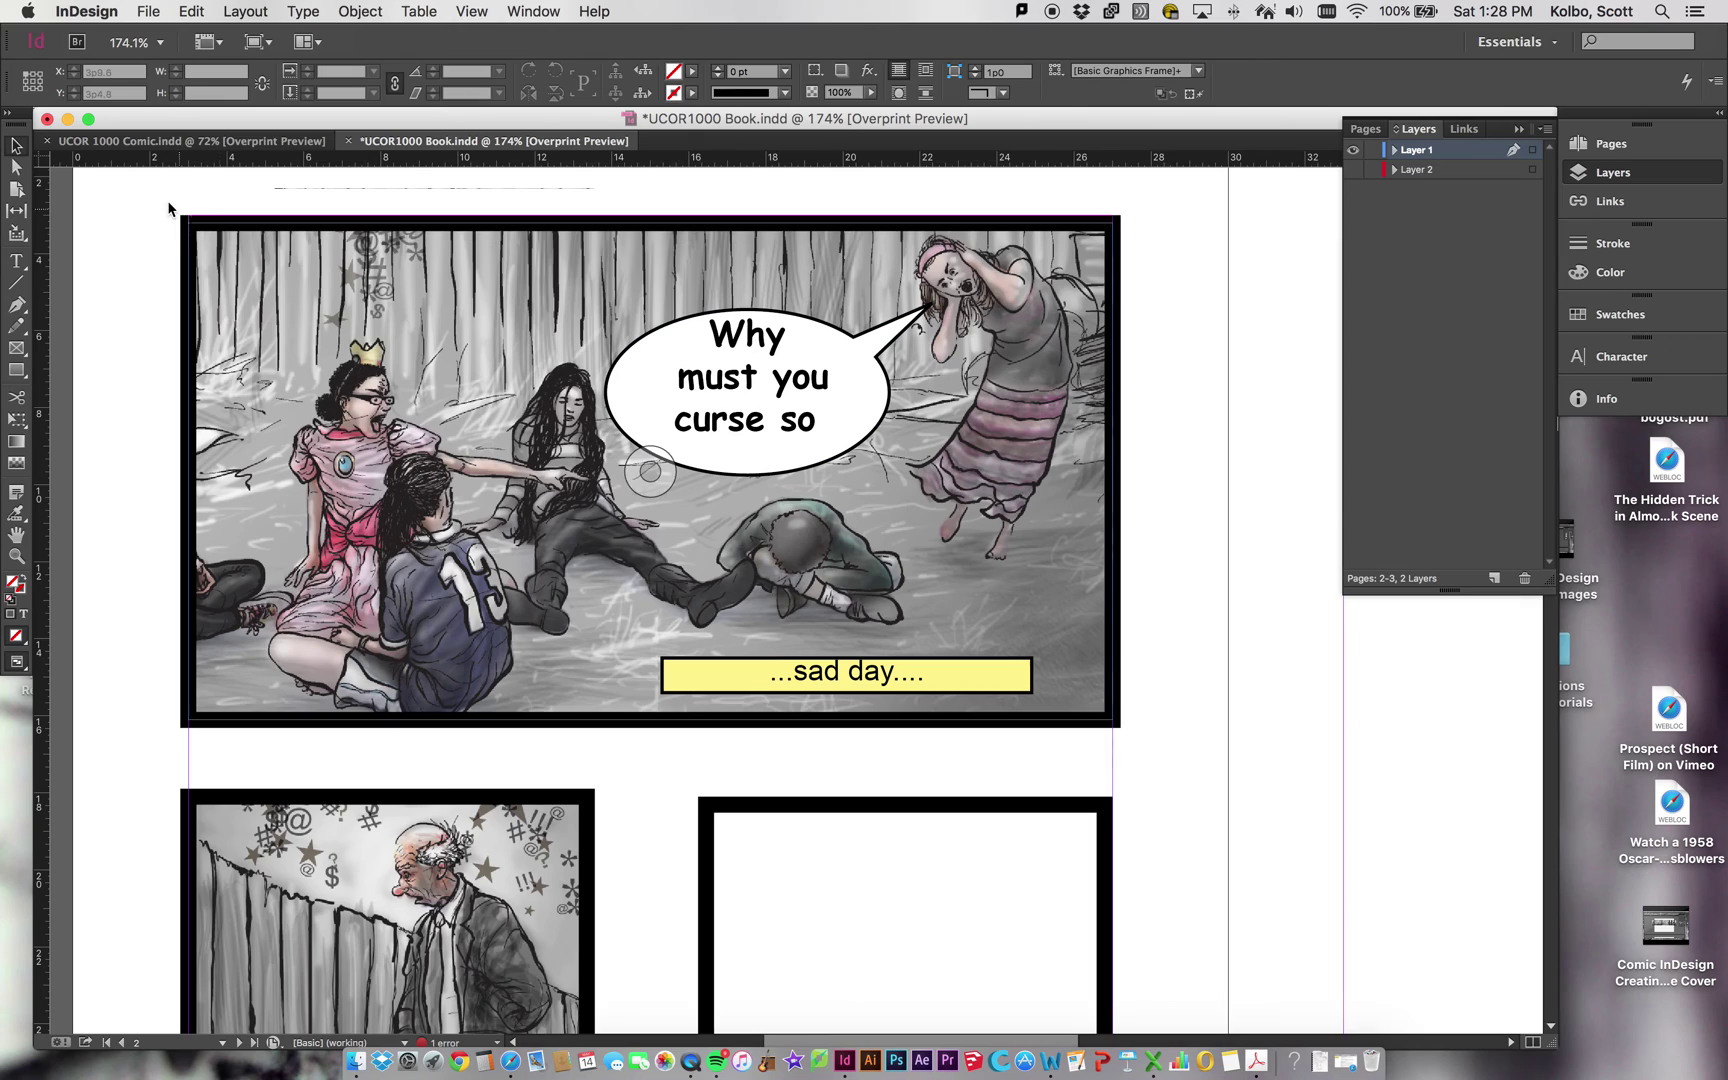
pyautogui.click(759, 471)
pyautogui.moveTo(768, 474); pyautogui.dragTo(768, 502)
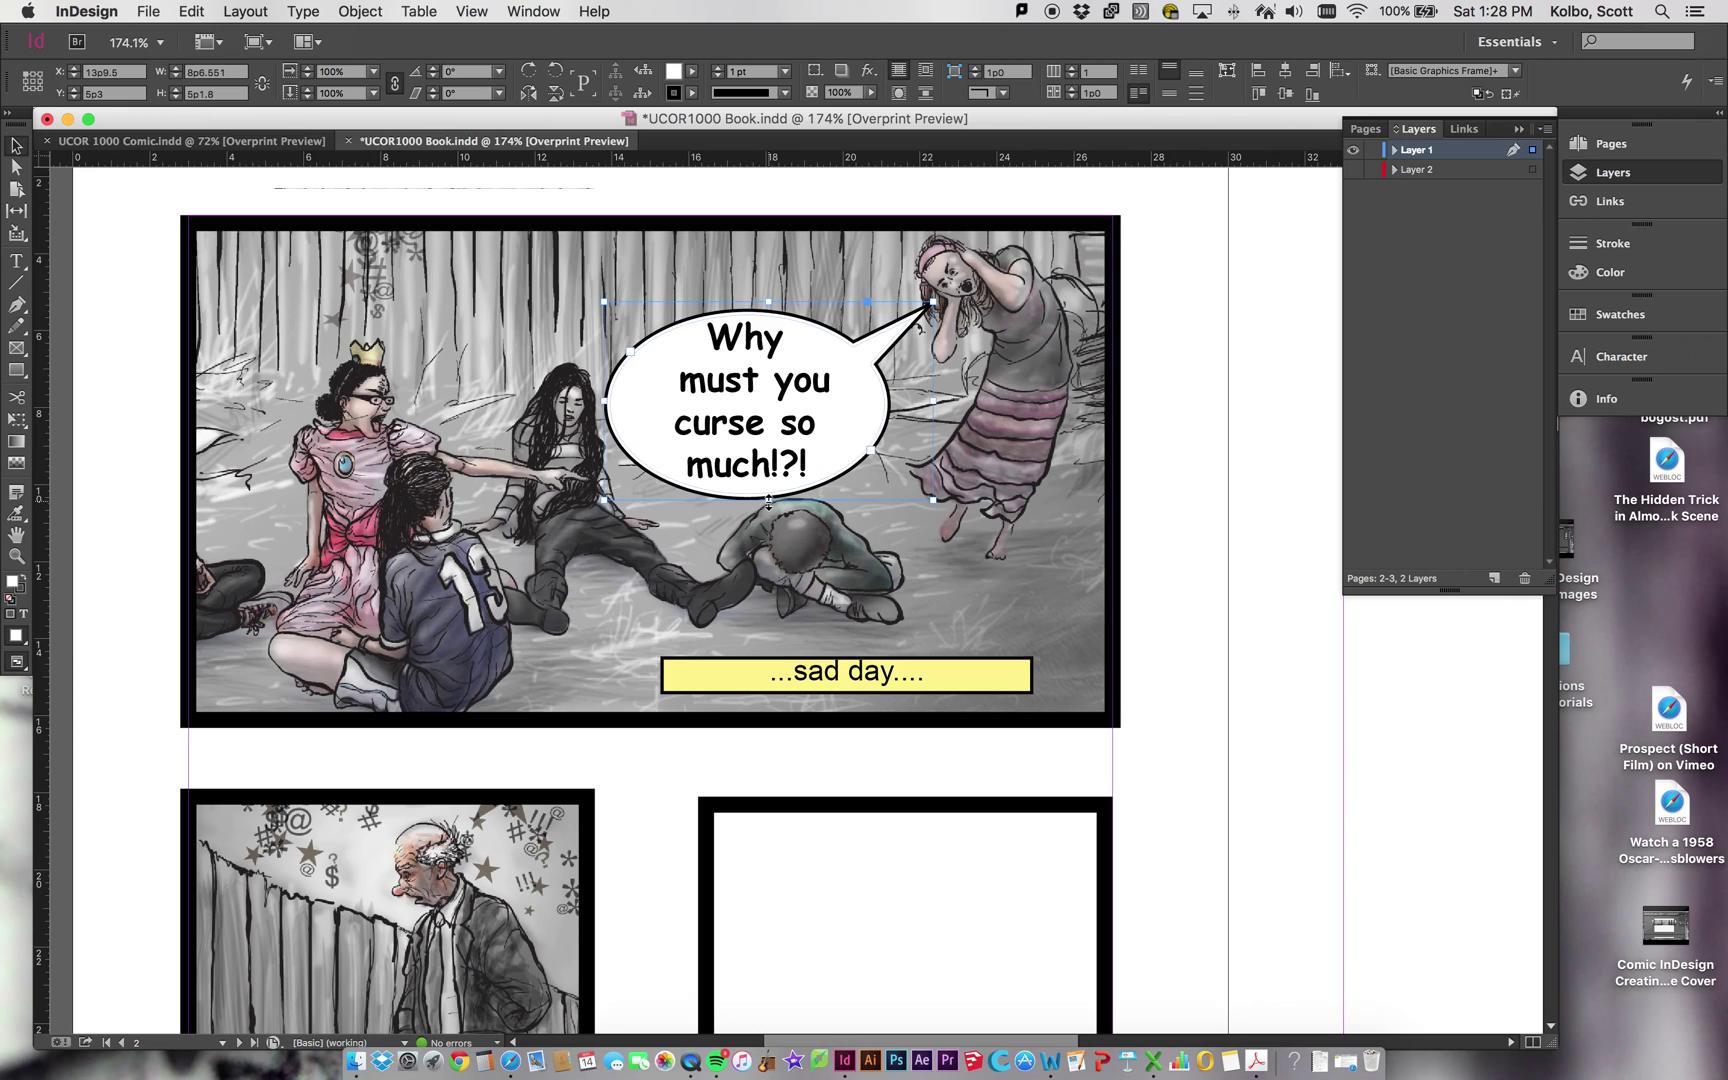
# - Examine the page 2 layout with its lettered top panel and the two panels below, both close up and zoomed out
pyautogui.scroll(5, 880, 510)
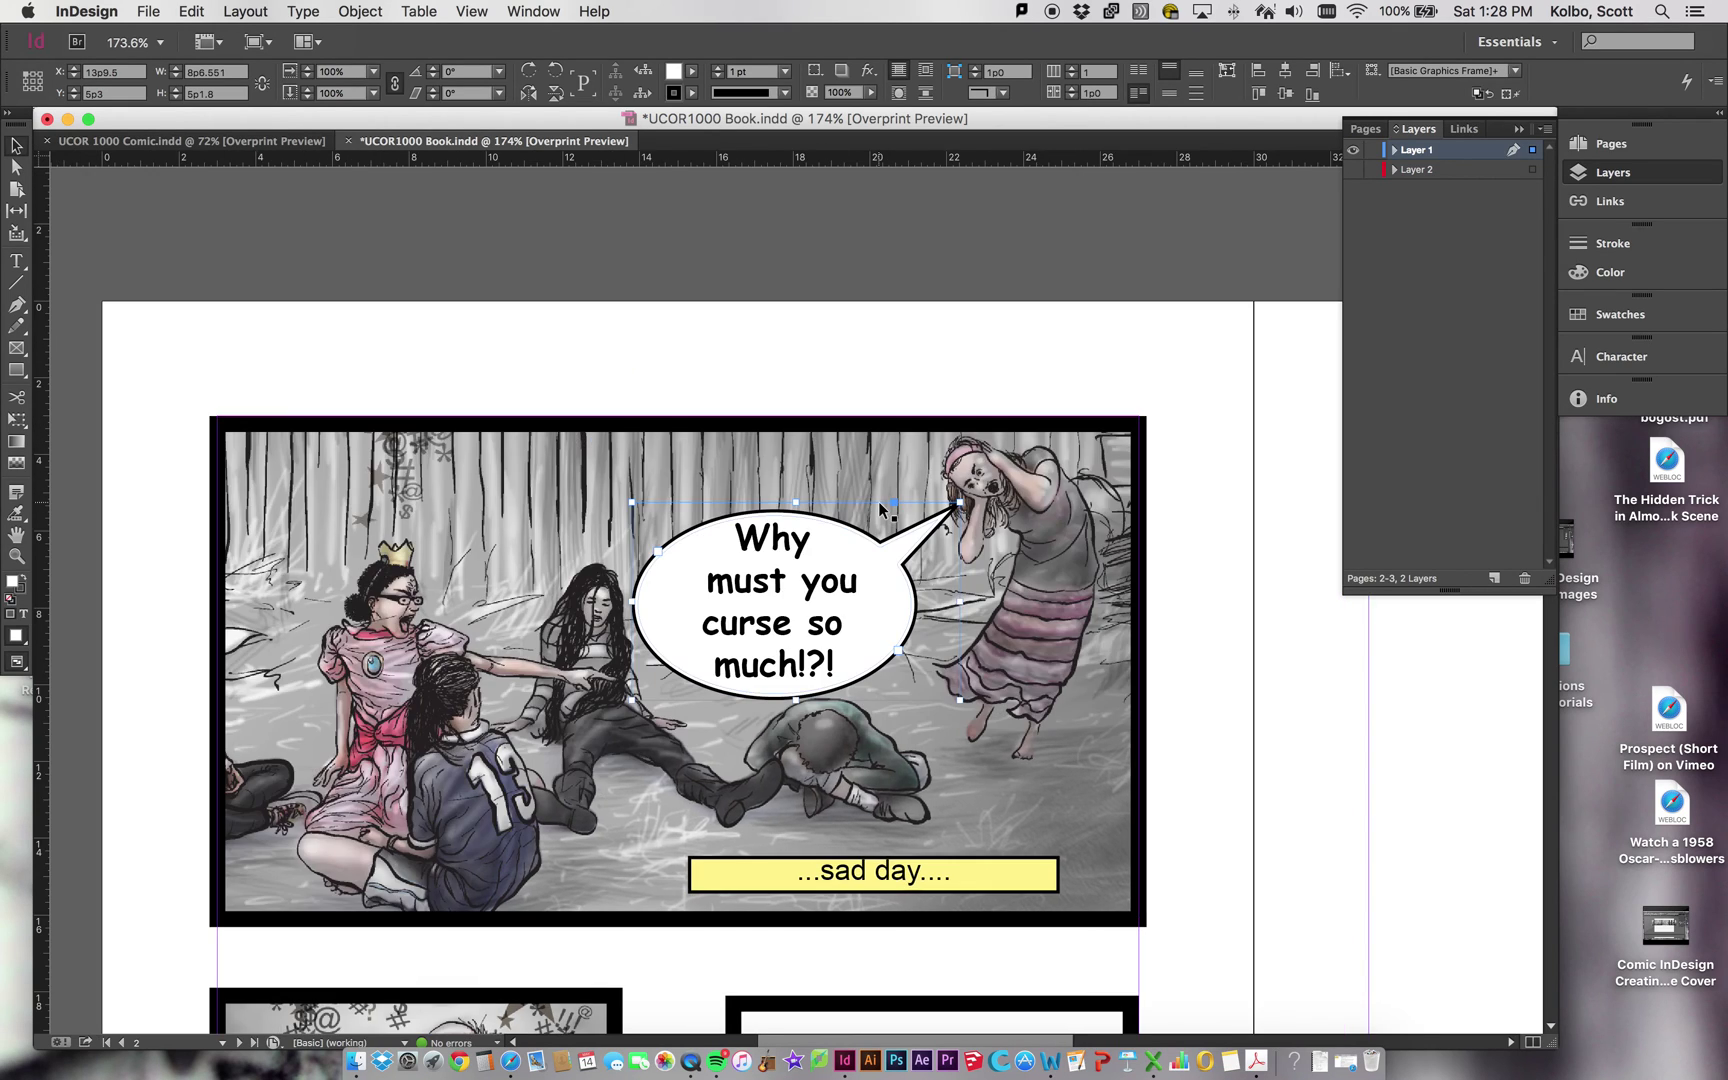
pyautogui.scroll(-8, 880, 510)
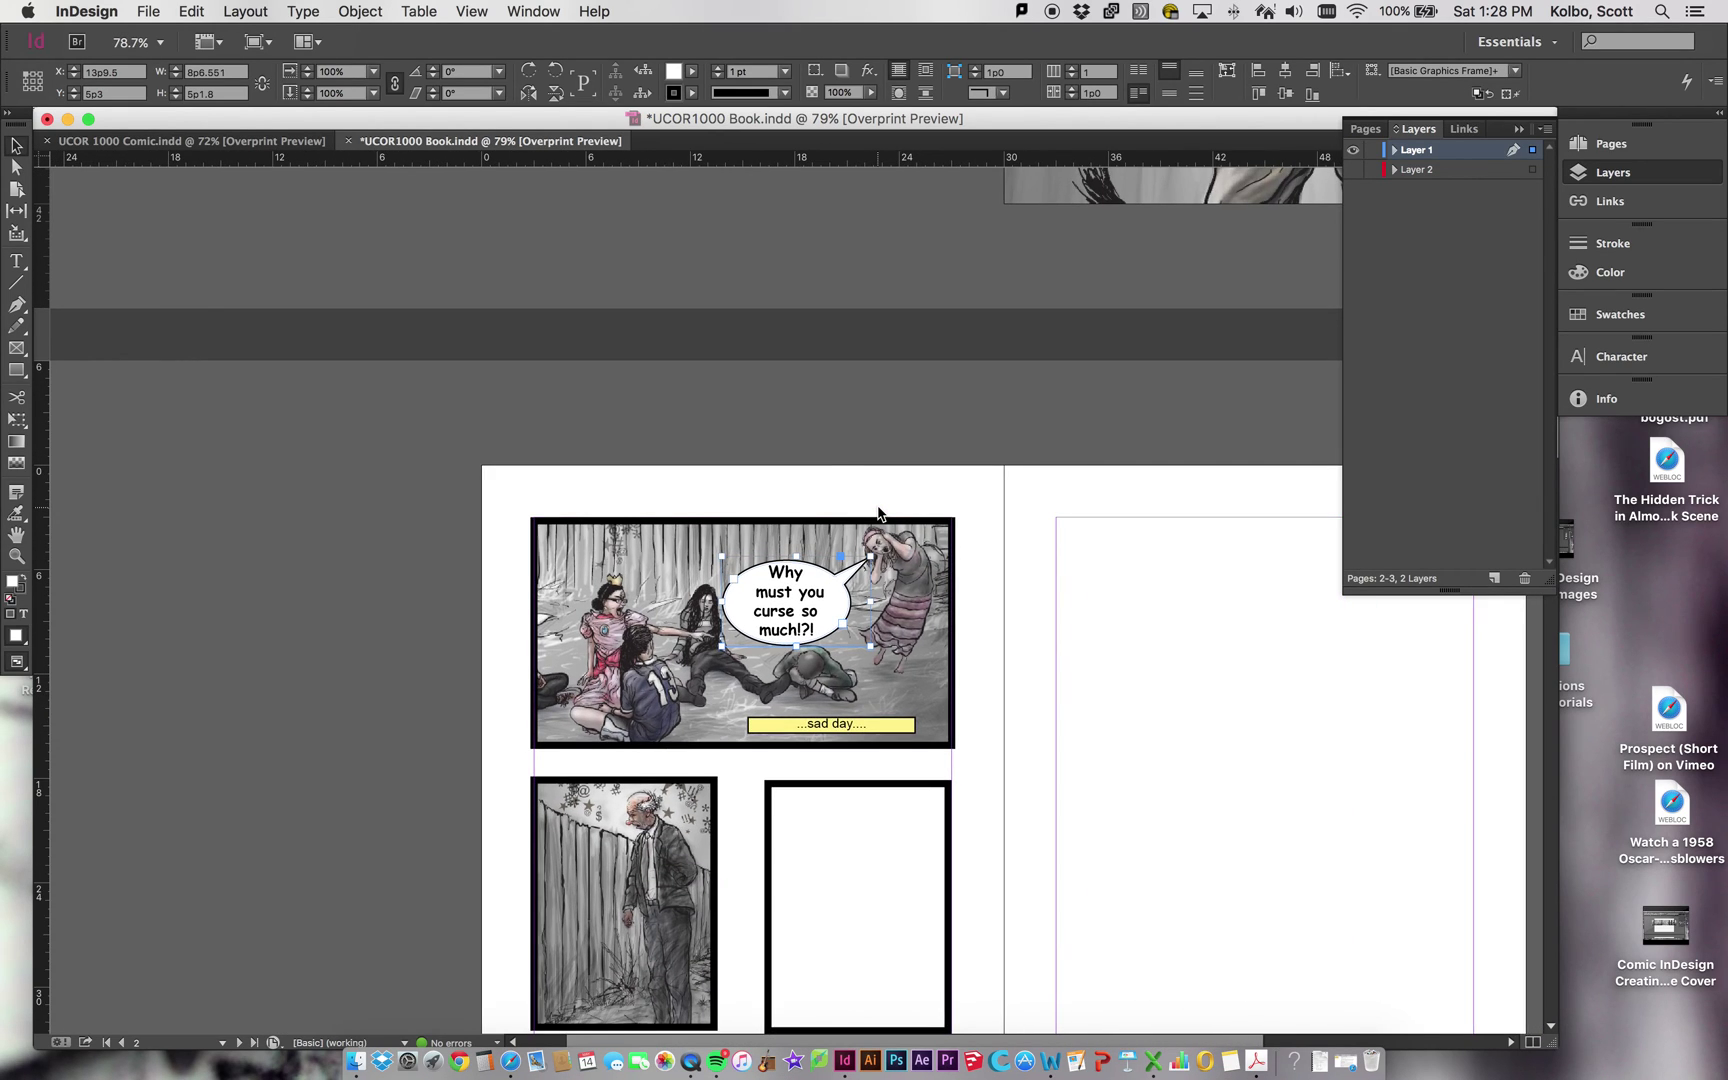
pyautogui.scroll(7, 878, 510)
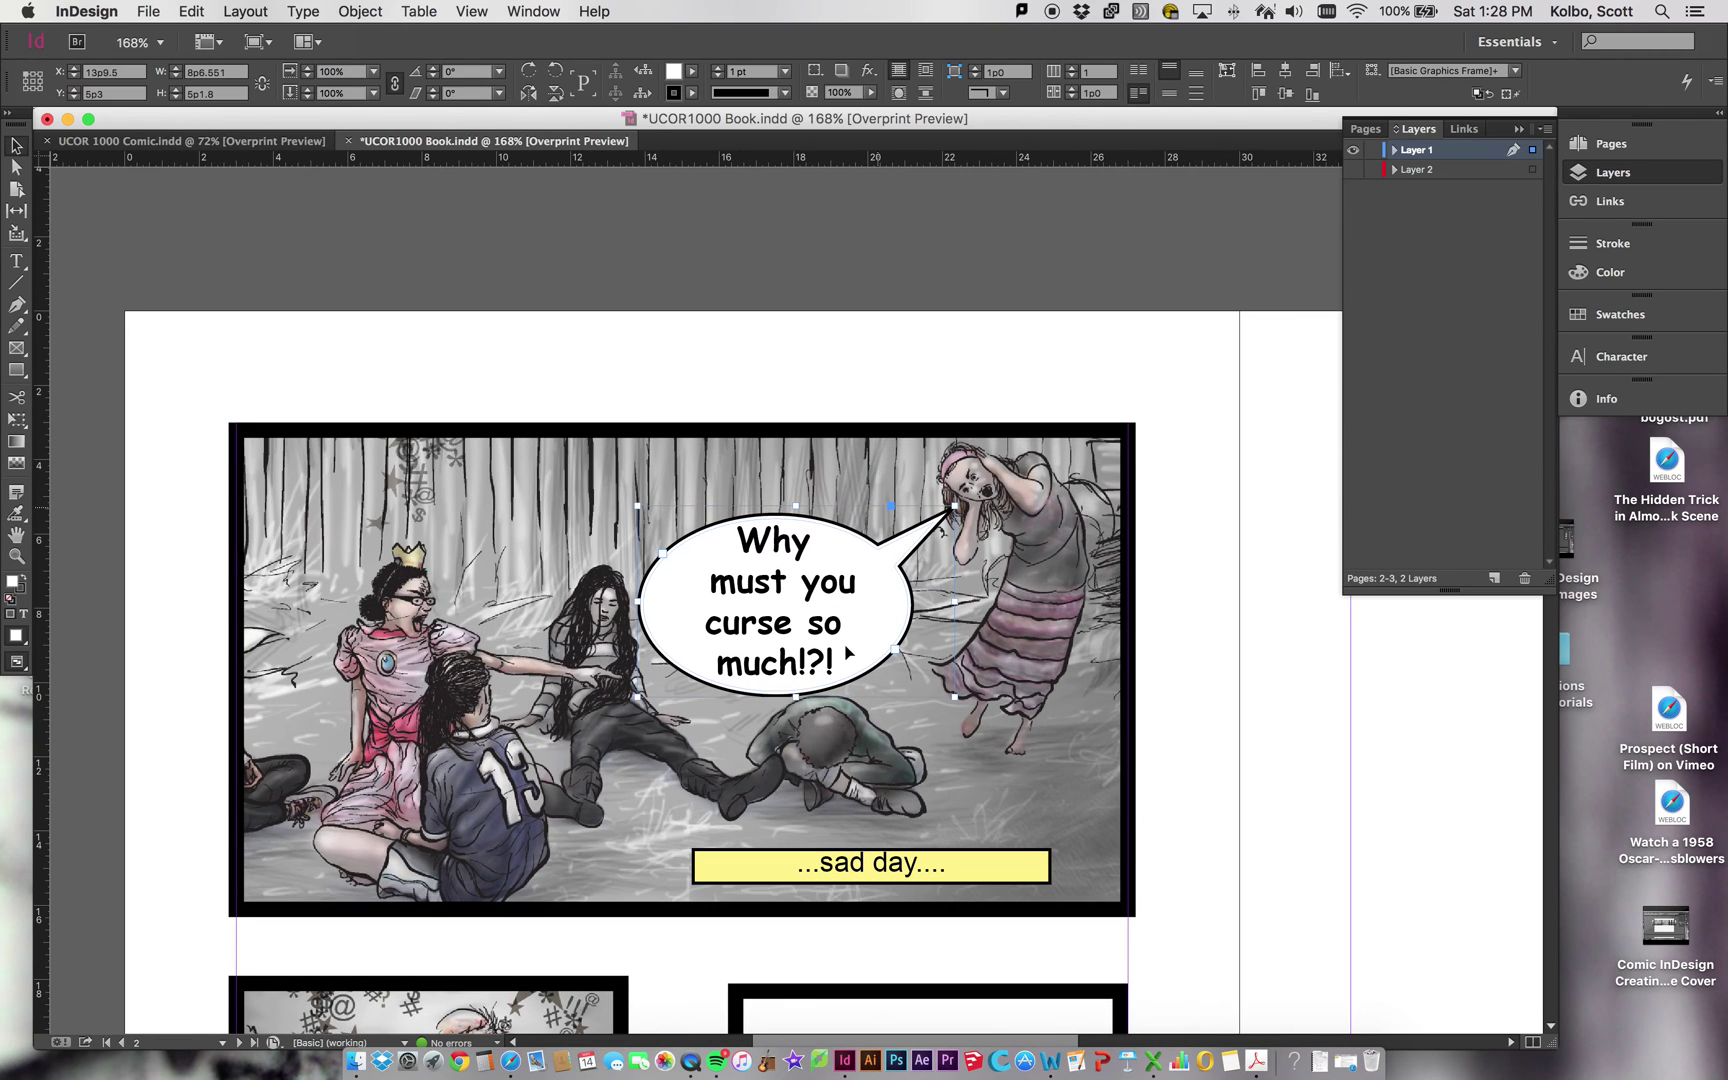
pyautogui.scroll(1, 848, 652)
pyautogui.scroll(-5, 848, 652)
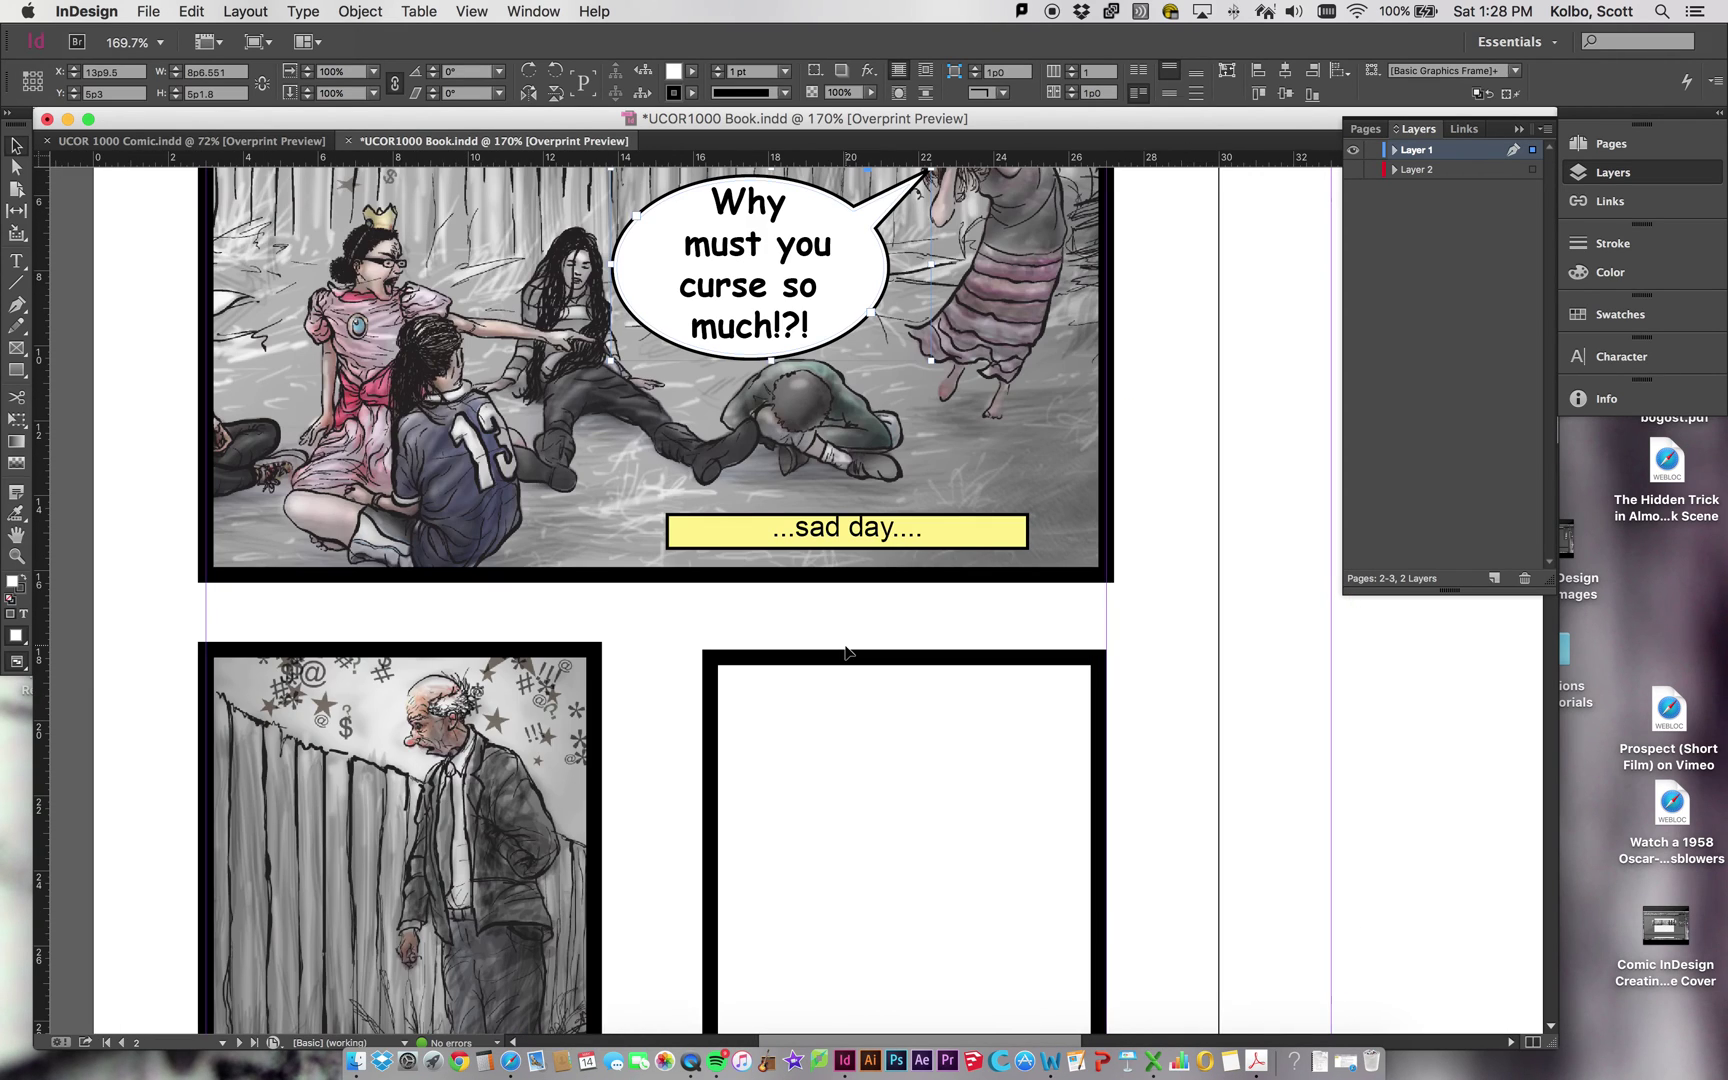
pyautogui.scroll(1, 845, 652)
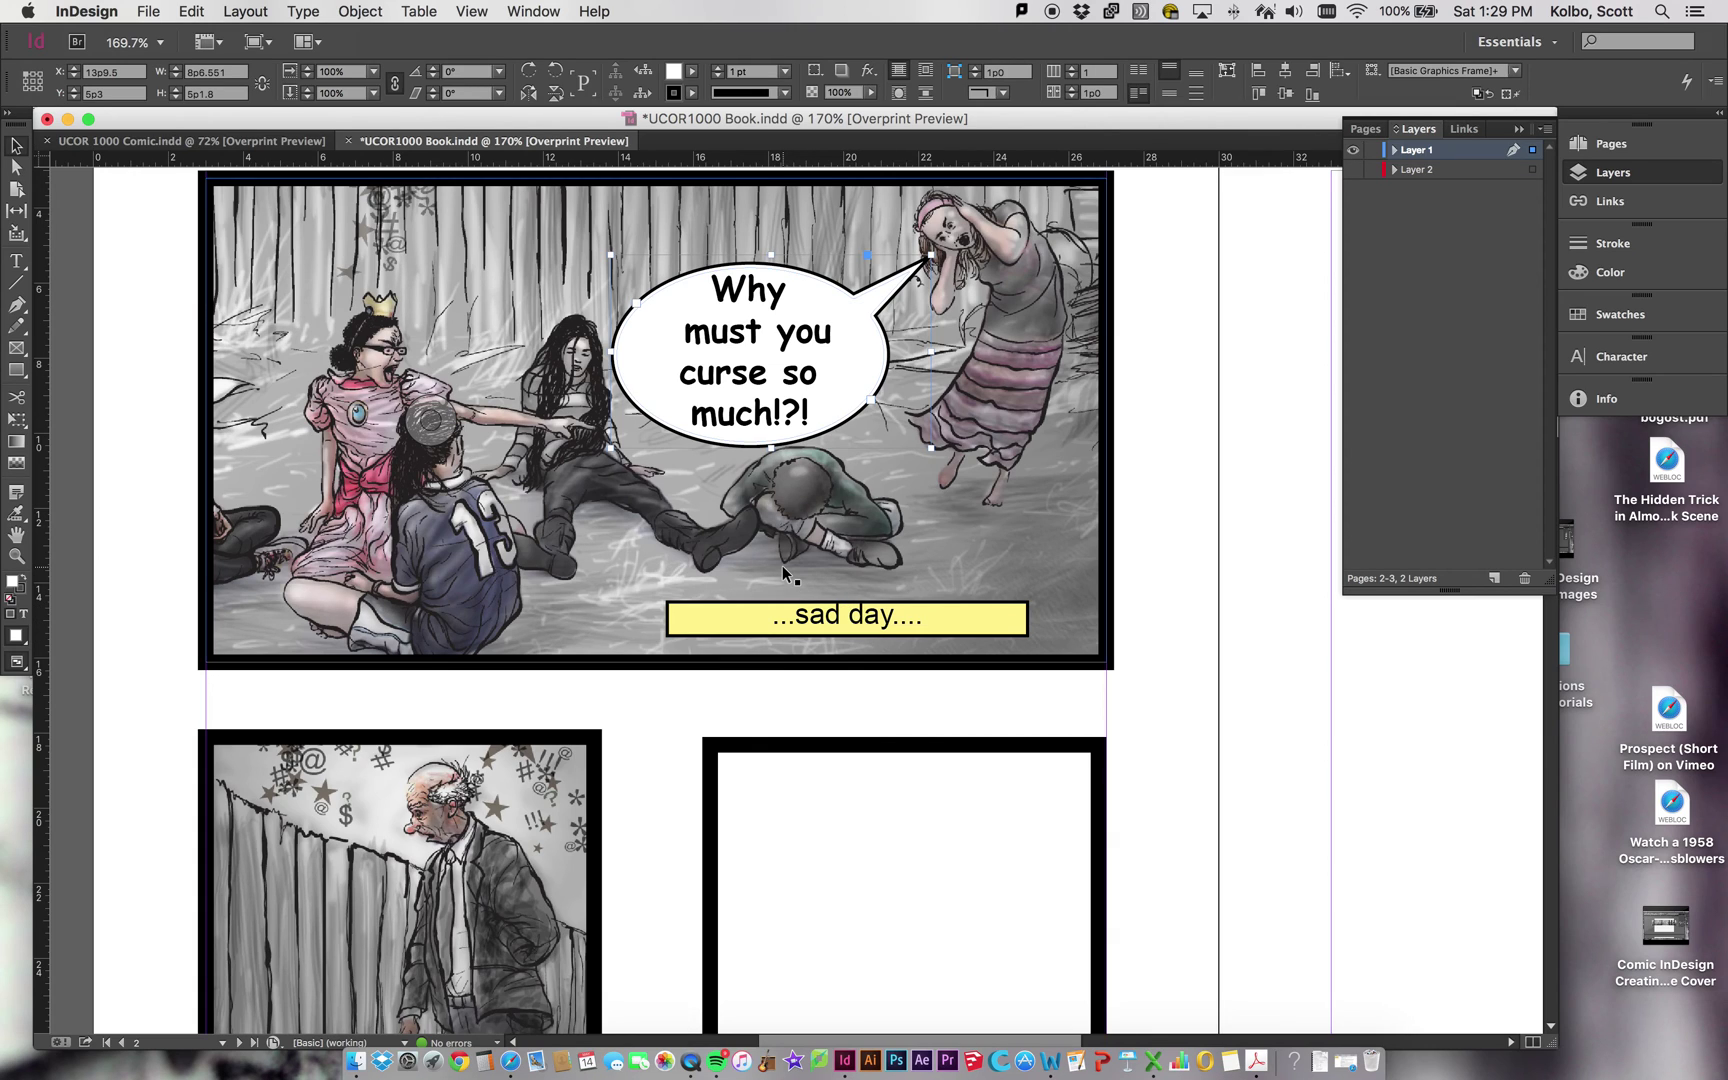
pyautogui.scroll(4, 779, 628)
pyautogui.scroll(-4, 779, 628)
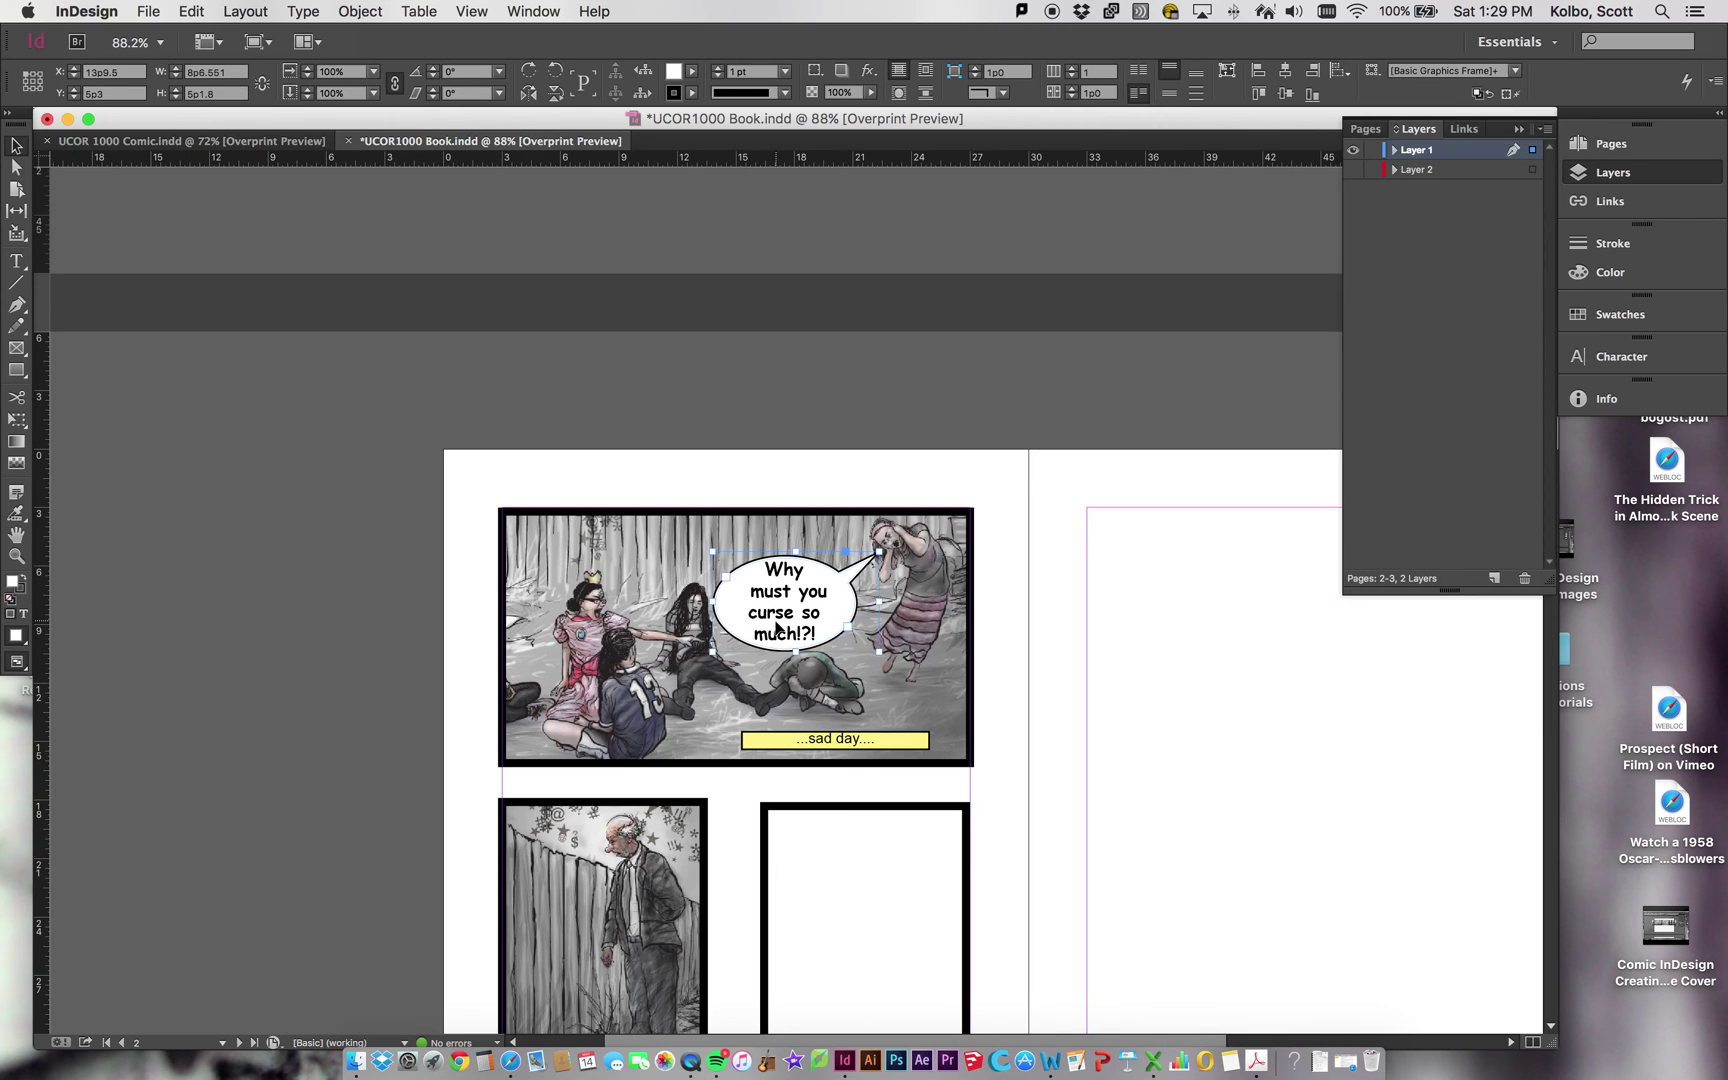
pyautogui.scroll(-1, 777, 630)
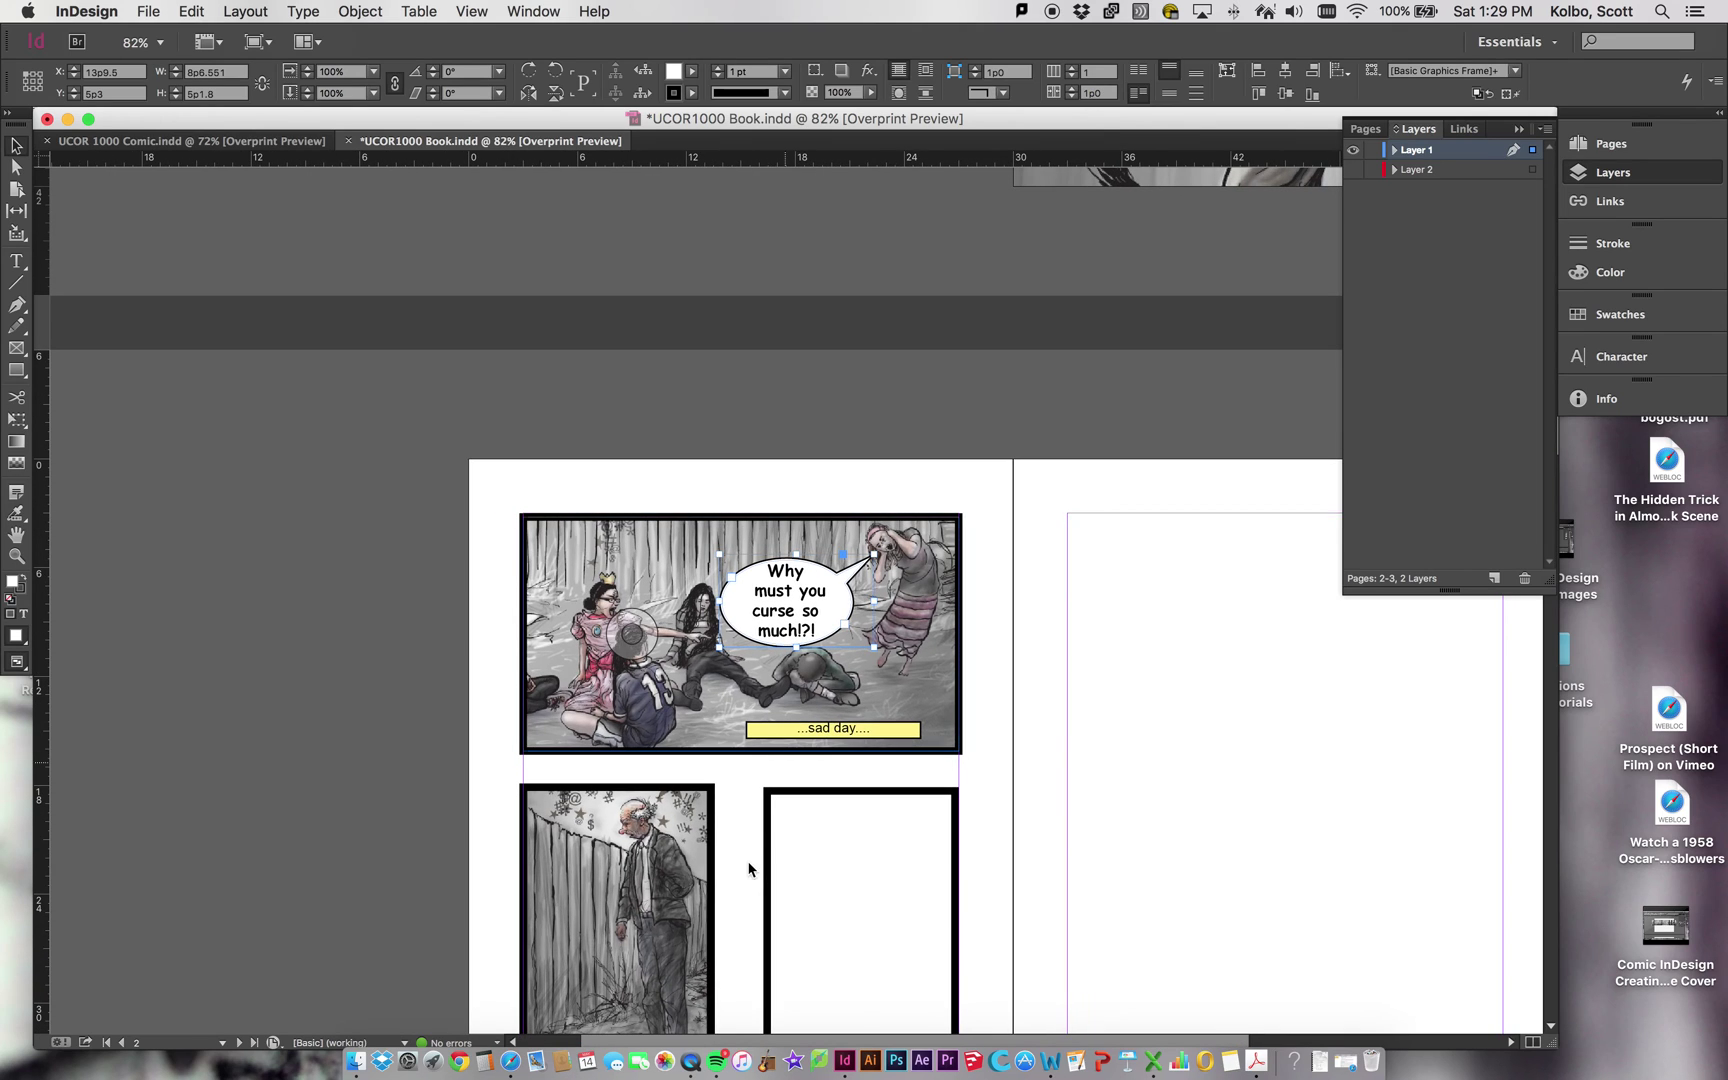
pyautogui.scroll(-2, 817, 984)
pyautogui.hscroll(2, 817, 984)
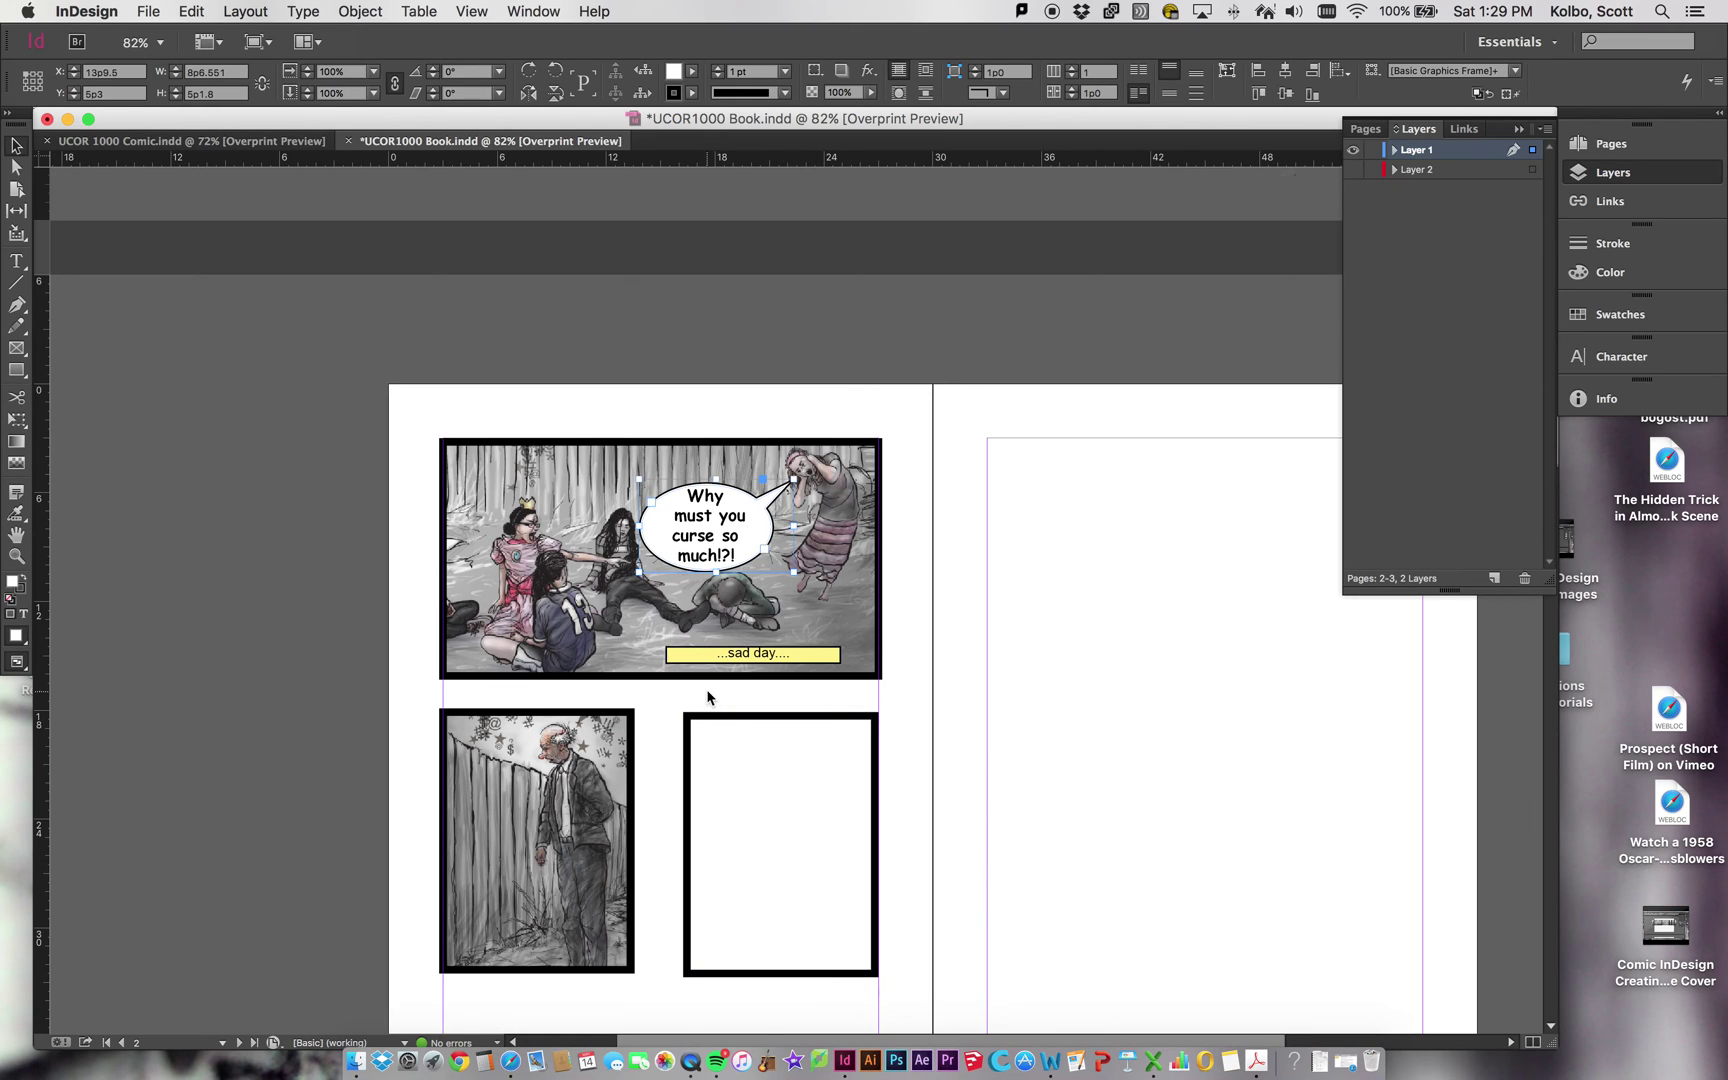
pyautogui.scroll(3, 708, 697)
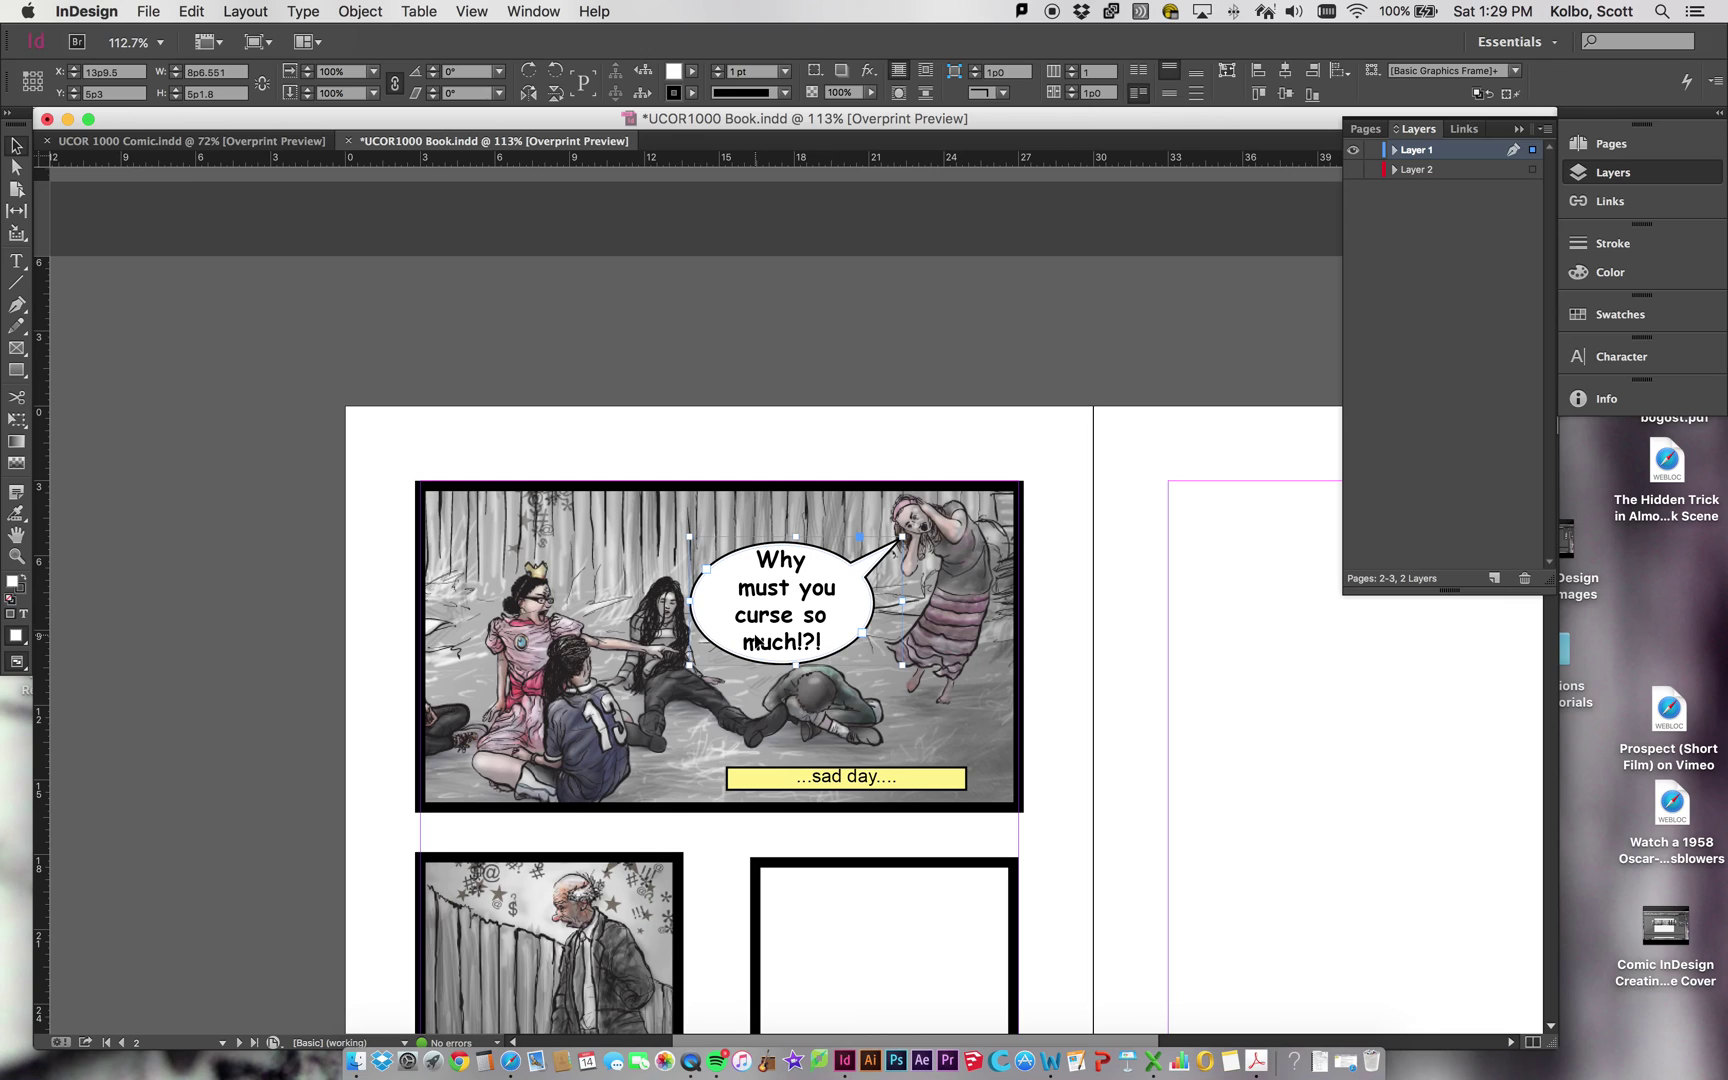
pyautogui.scroll(-10, 757, 641)
pyautogui.hscroll(2, 757, 641)
pyautogui.scroll(4, 756, 641)
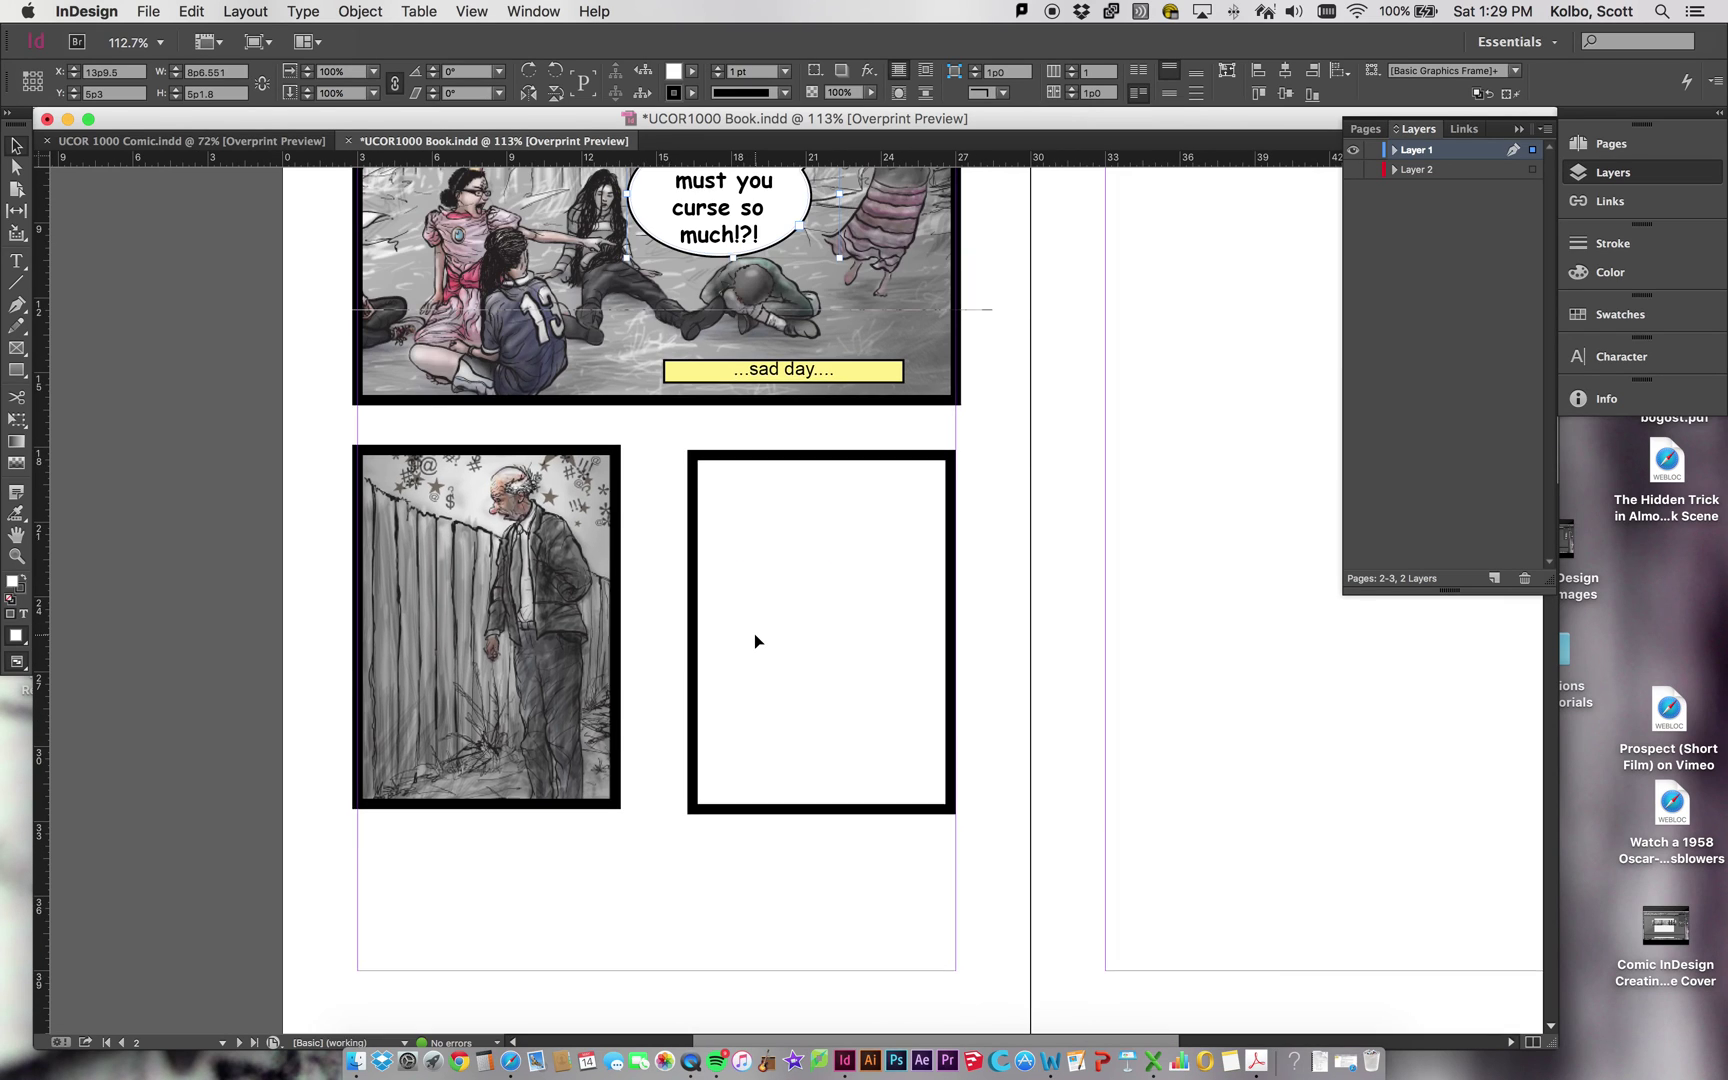
pyautogui.scroll(5, 757, 641)
pyautogui.hscroll(-1, 757, 641)
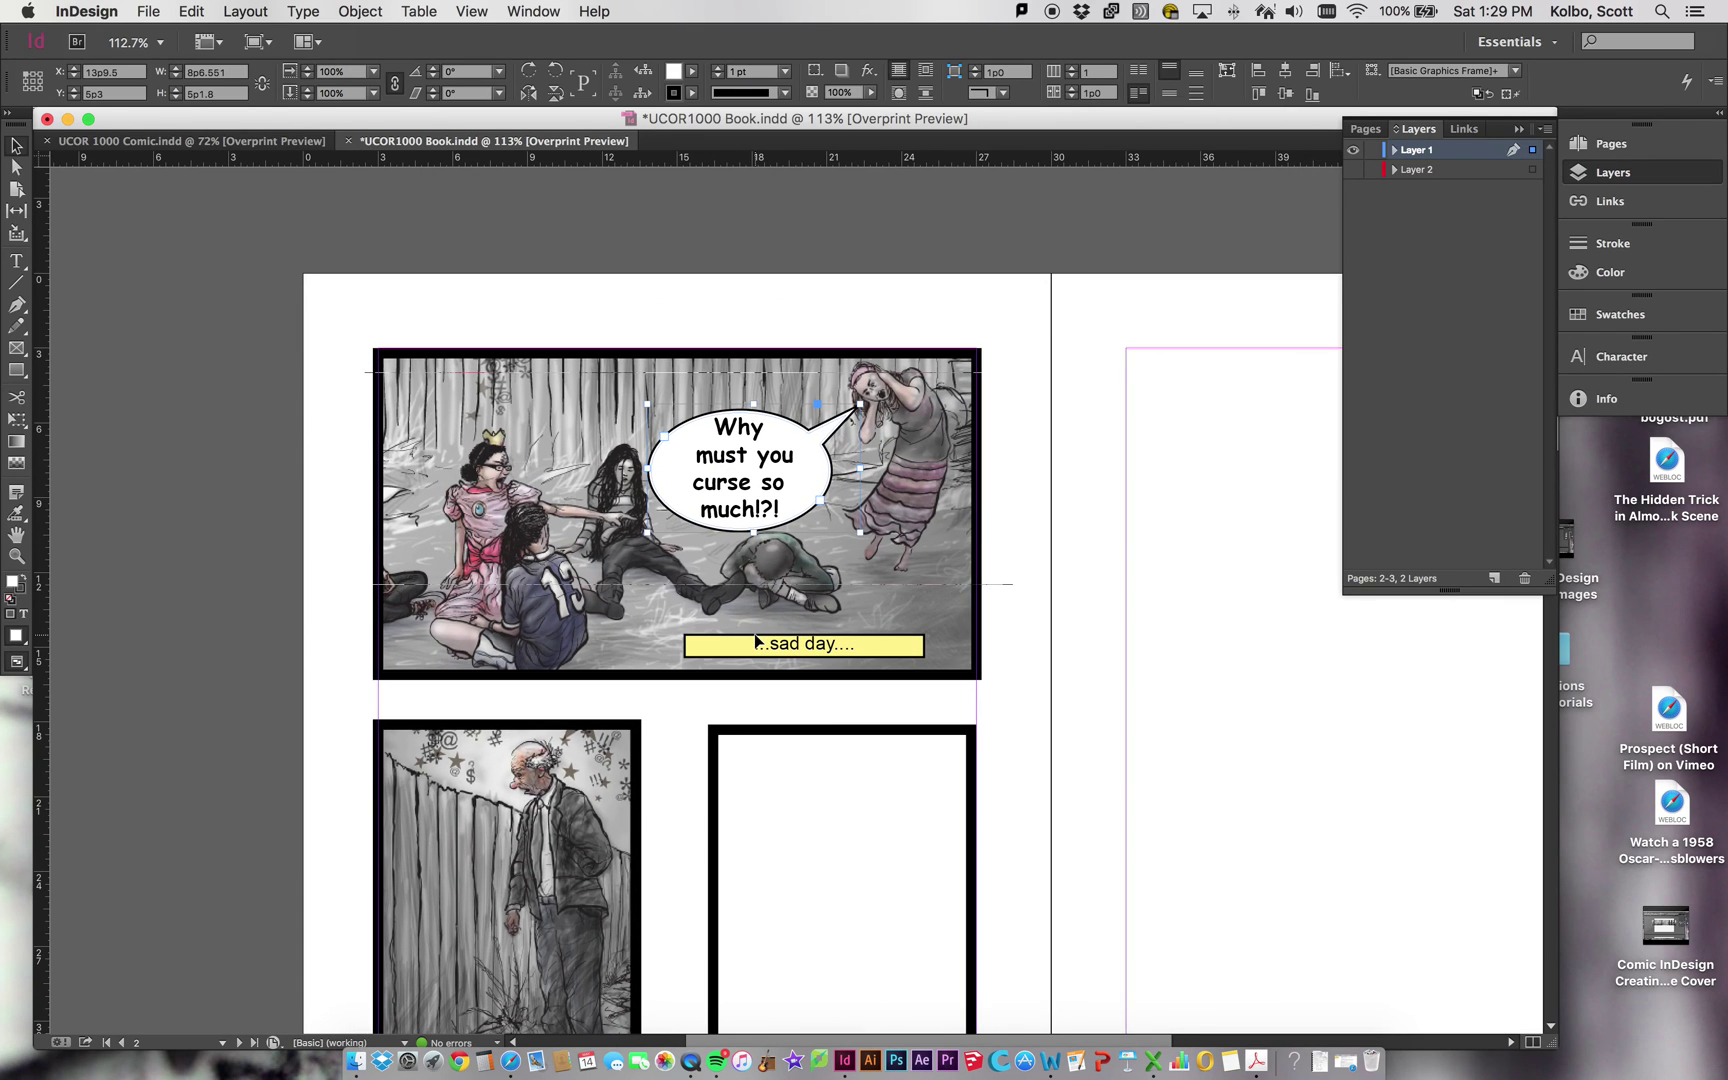
pyautogui.scroll(-1, 756, 641)
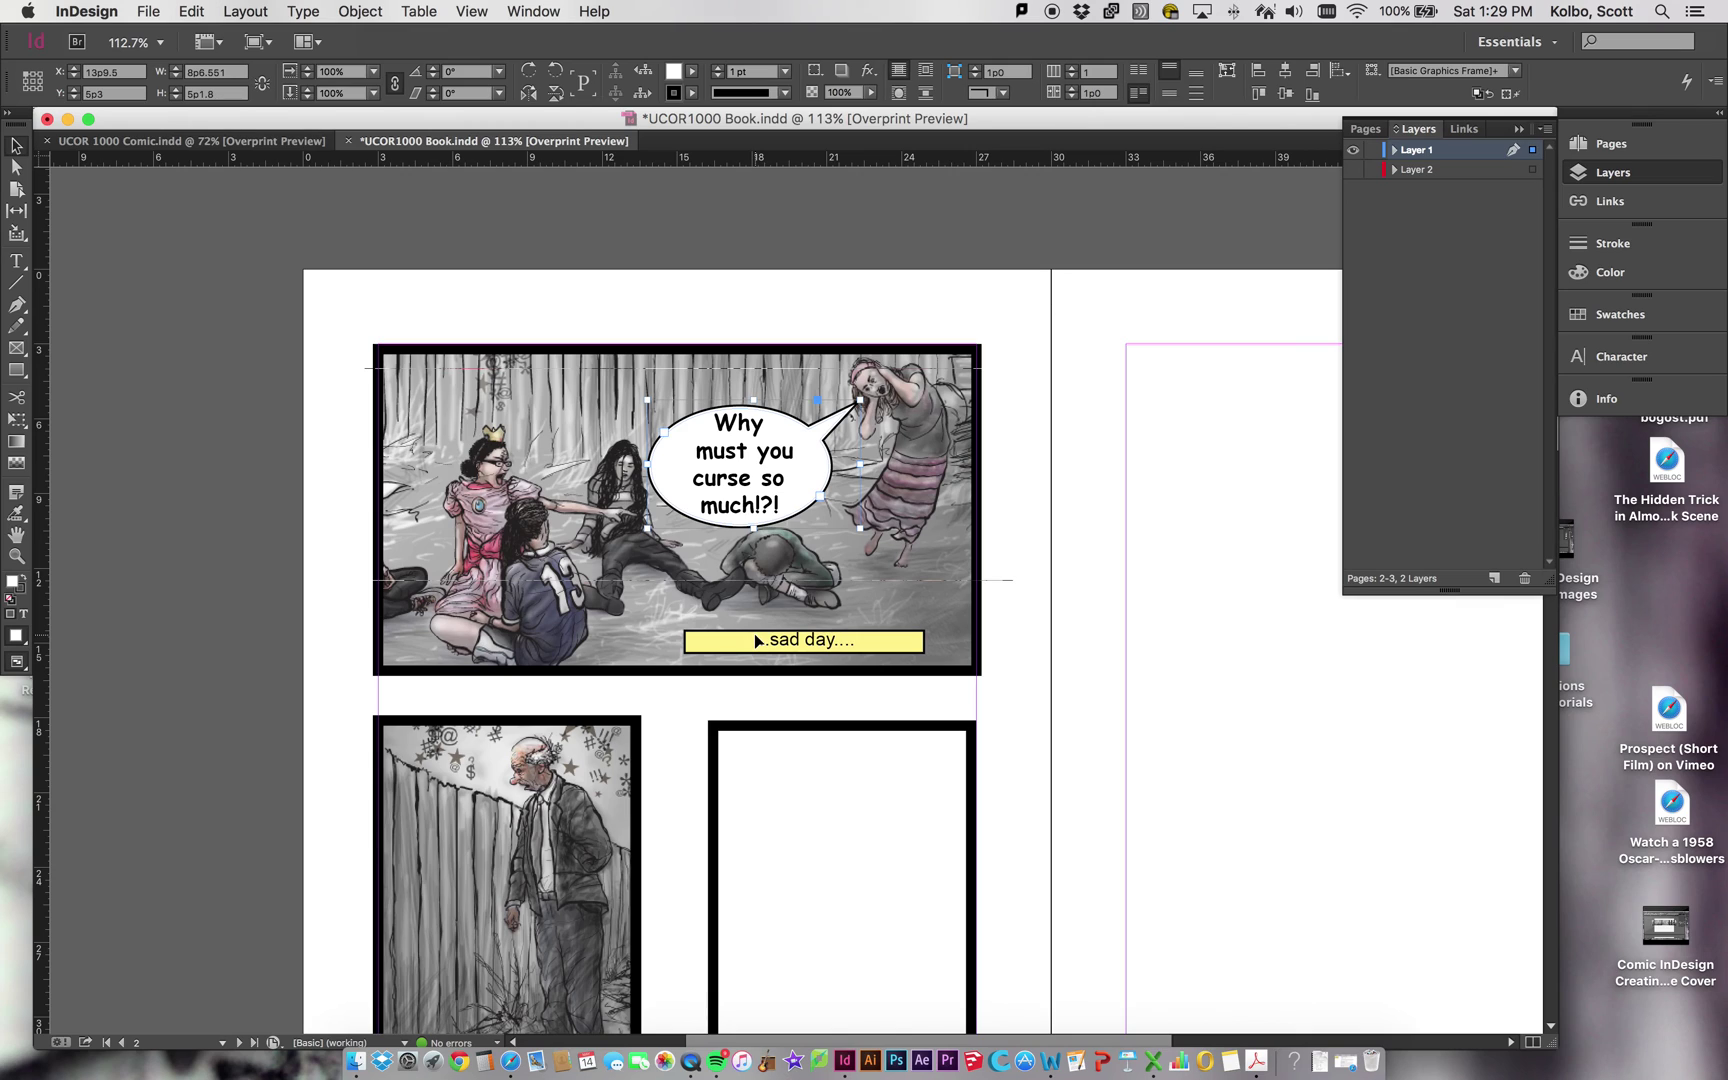
# - Show the document's page thumbnails and go to page 1, the cover
pyautogui.click(1588, 150)
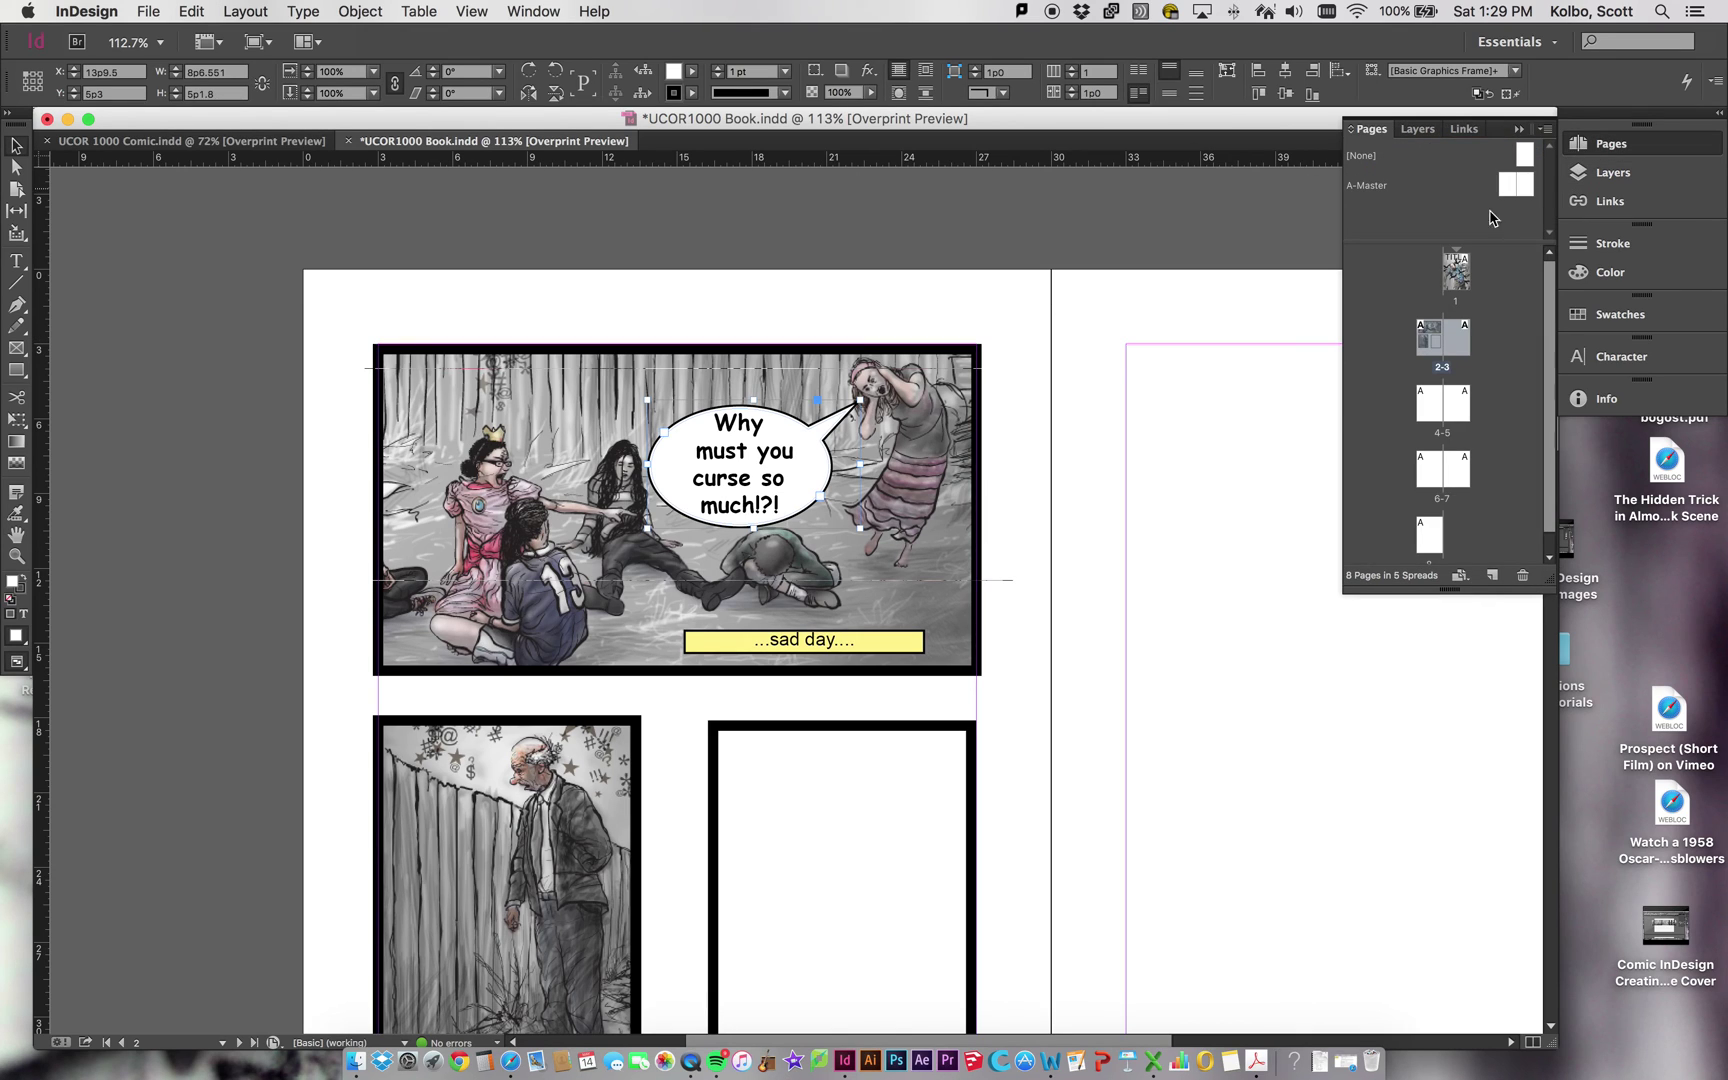
pyautogui.doubleClick(1456, 271)
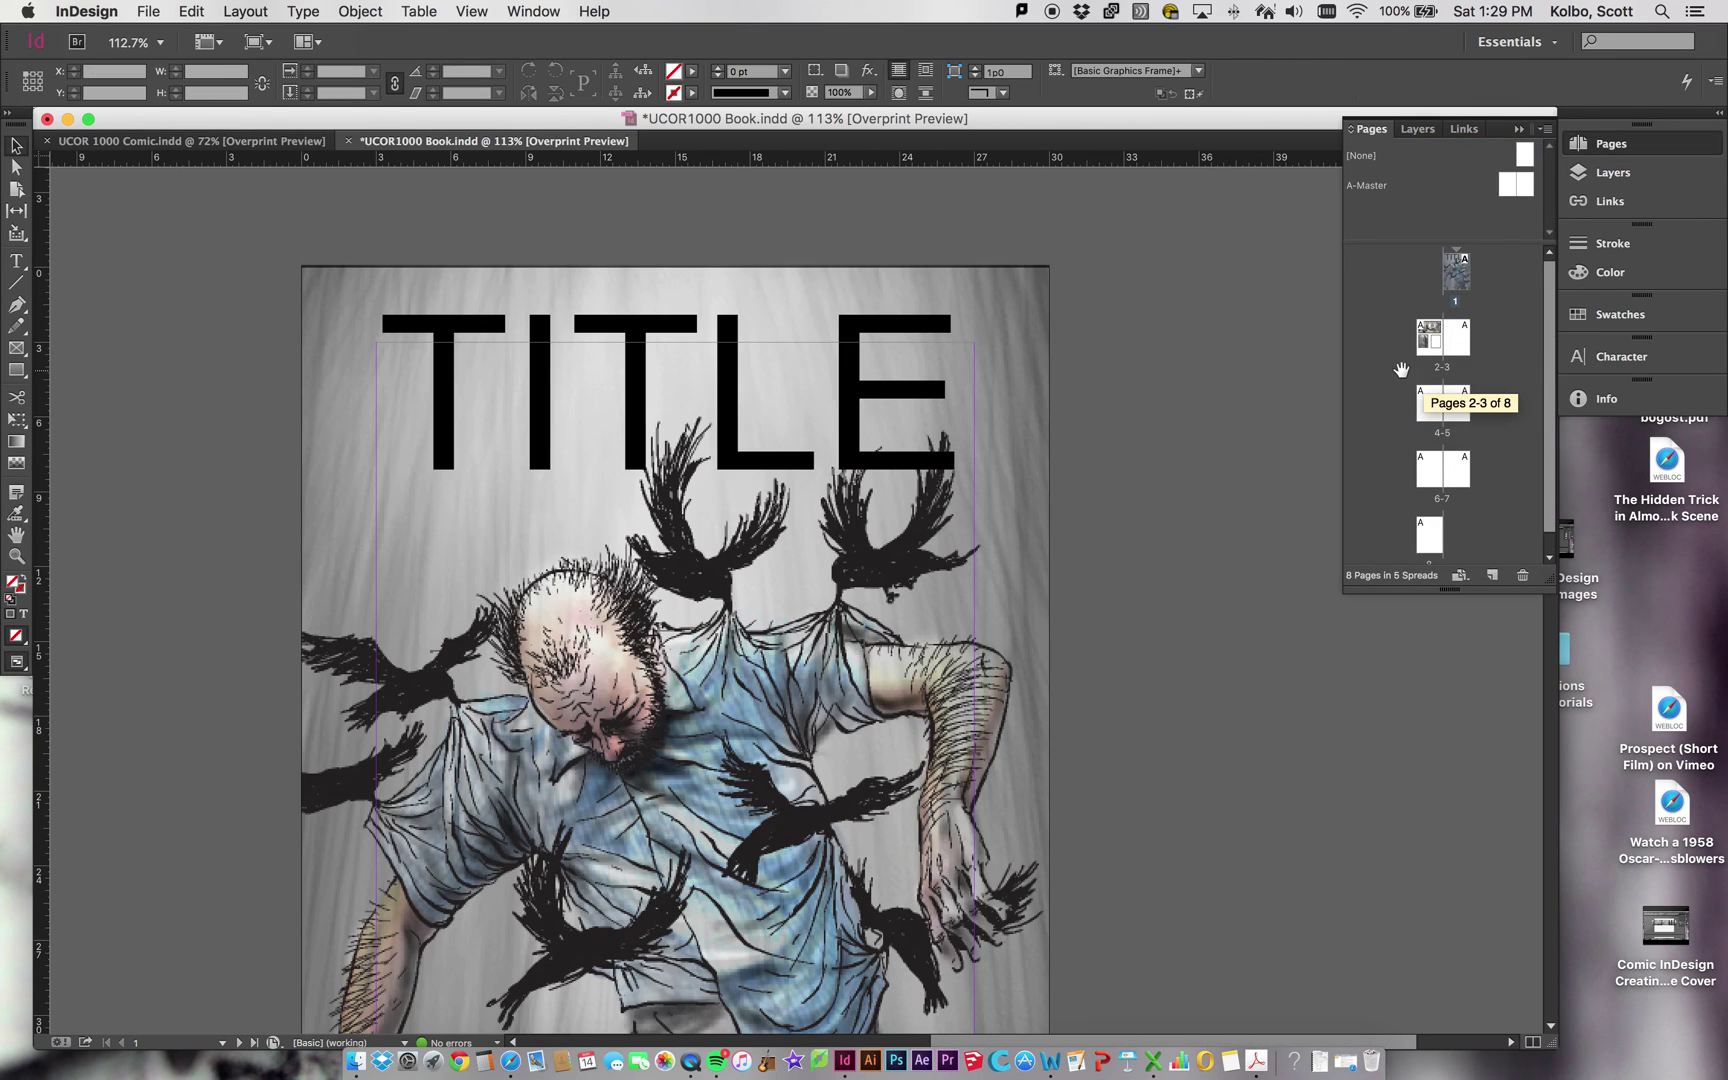
# - Examine the book's pages in order, from the cover through spreads 2-3, 4-5 and 6-7 to page 8
pyautogui.scroll(-5, 983, 594)
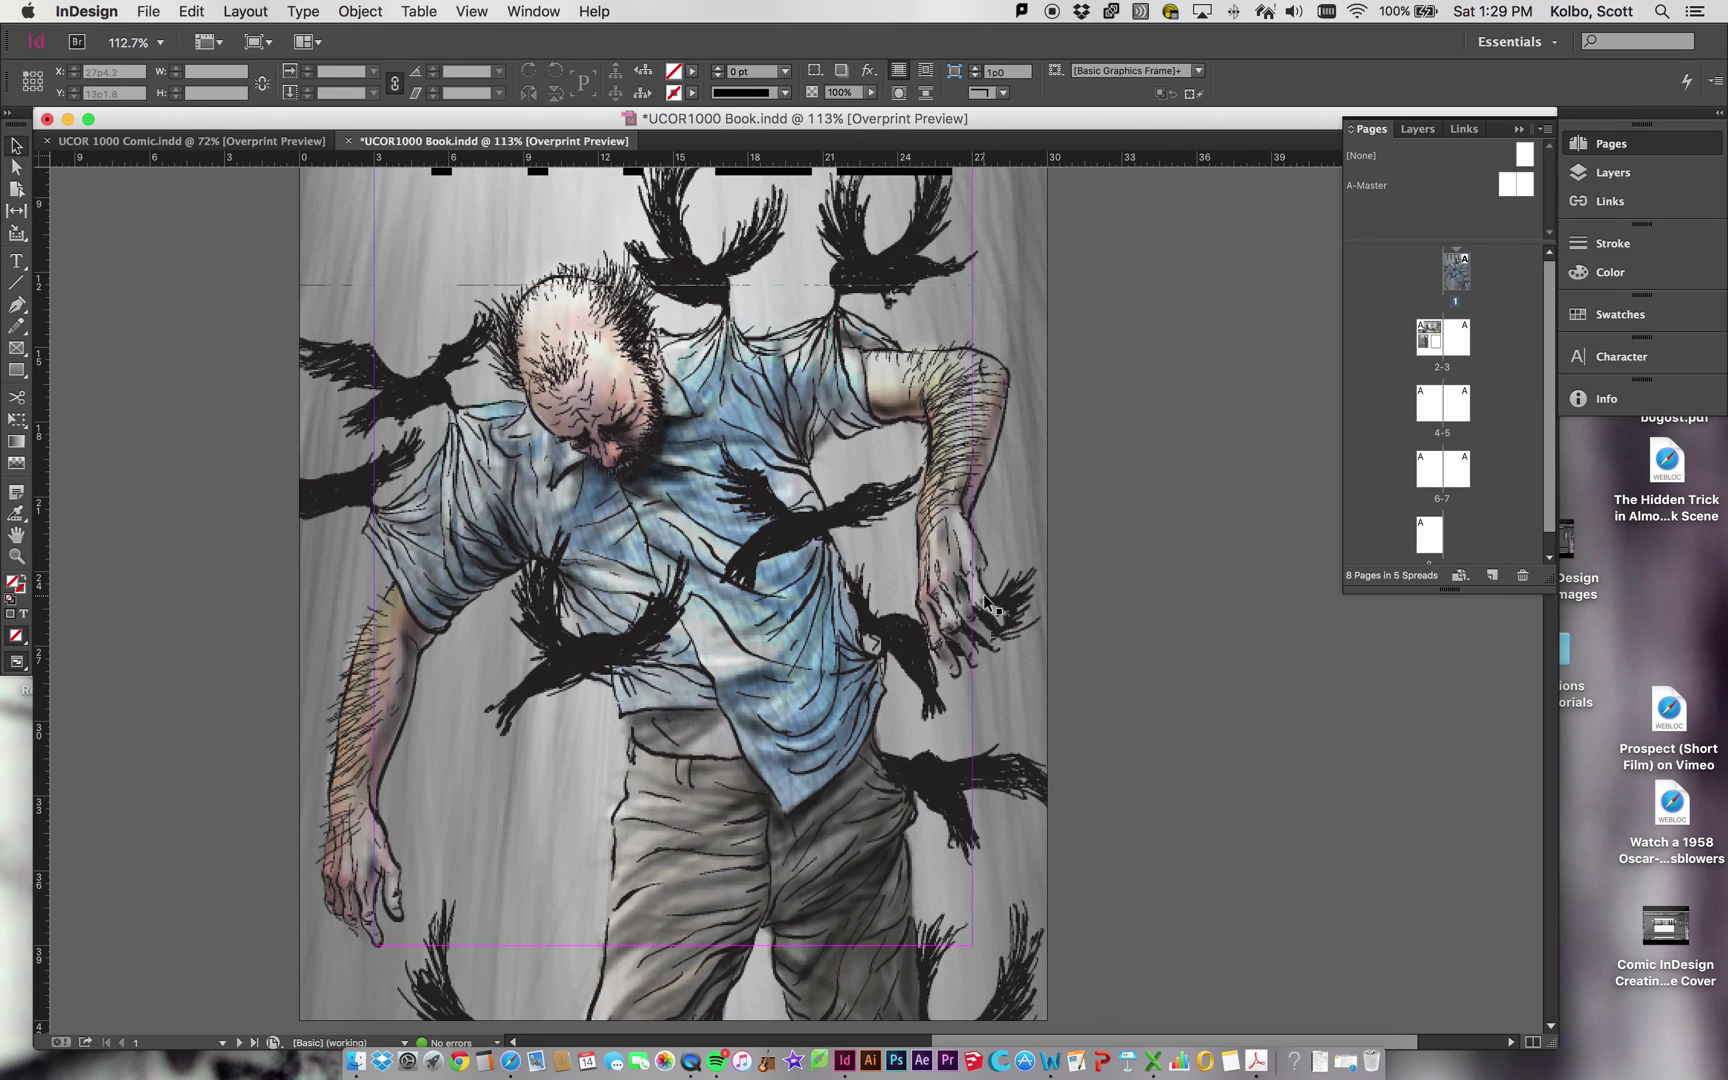
pyautogui.doubleClick(1432, 350)
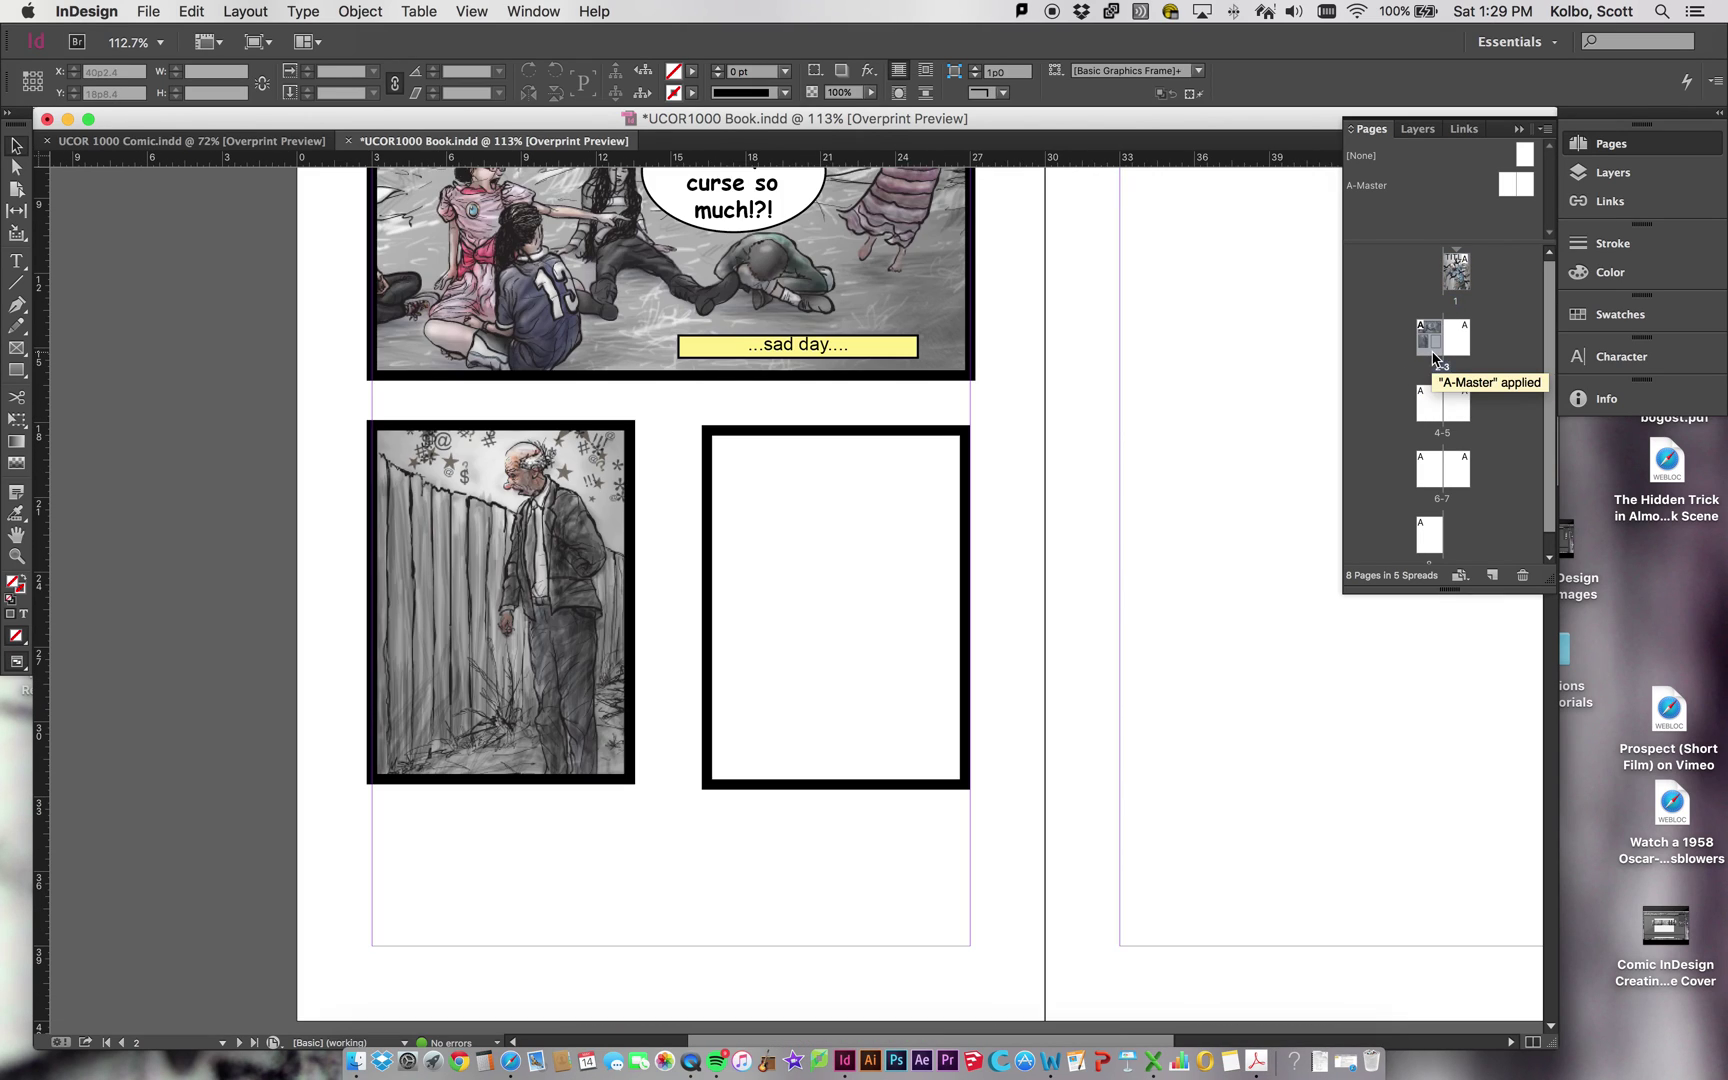
pyautogui.doubleClick(1456, 340)
pyautogui.doubleClick(1431, 418)
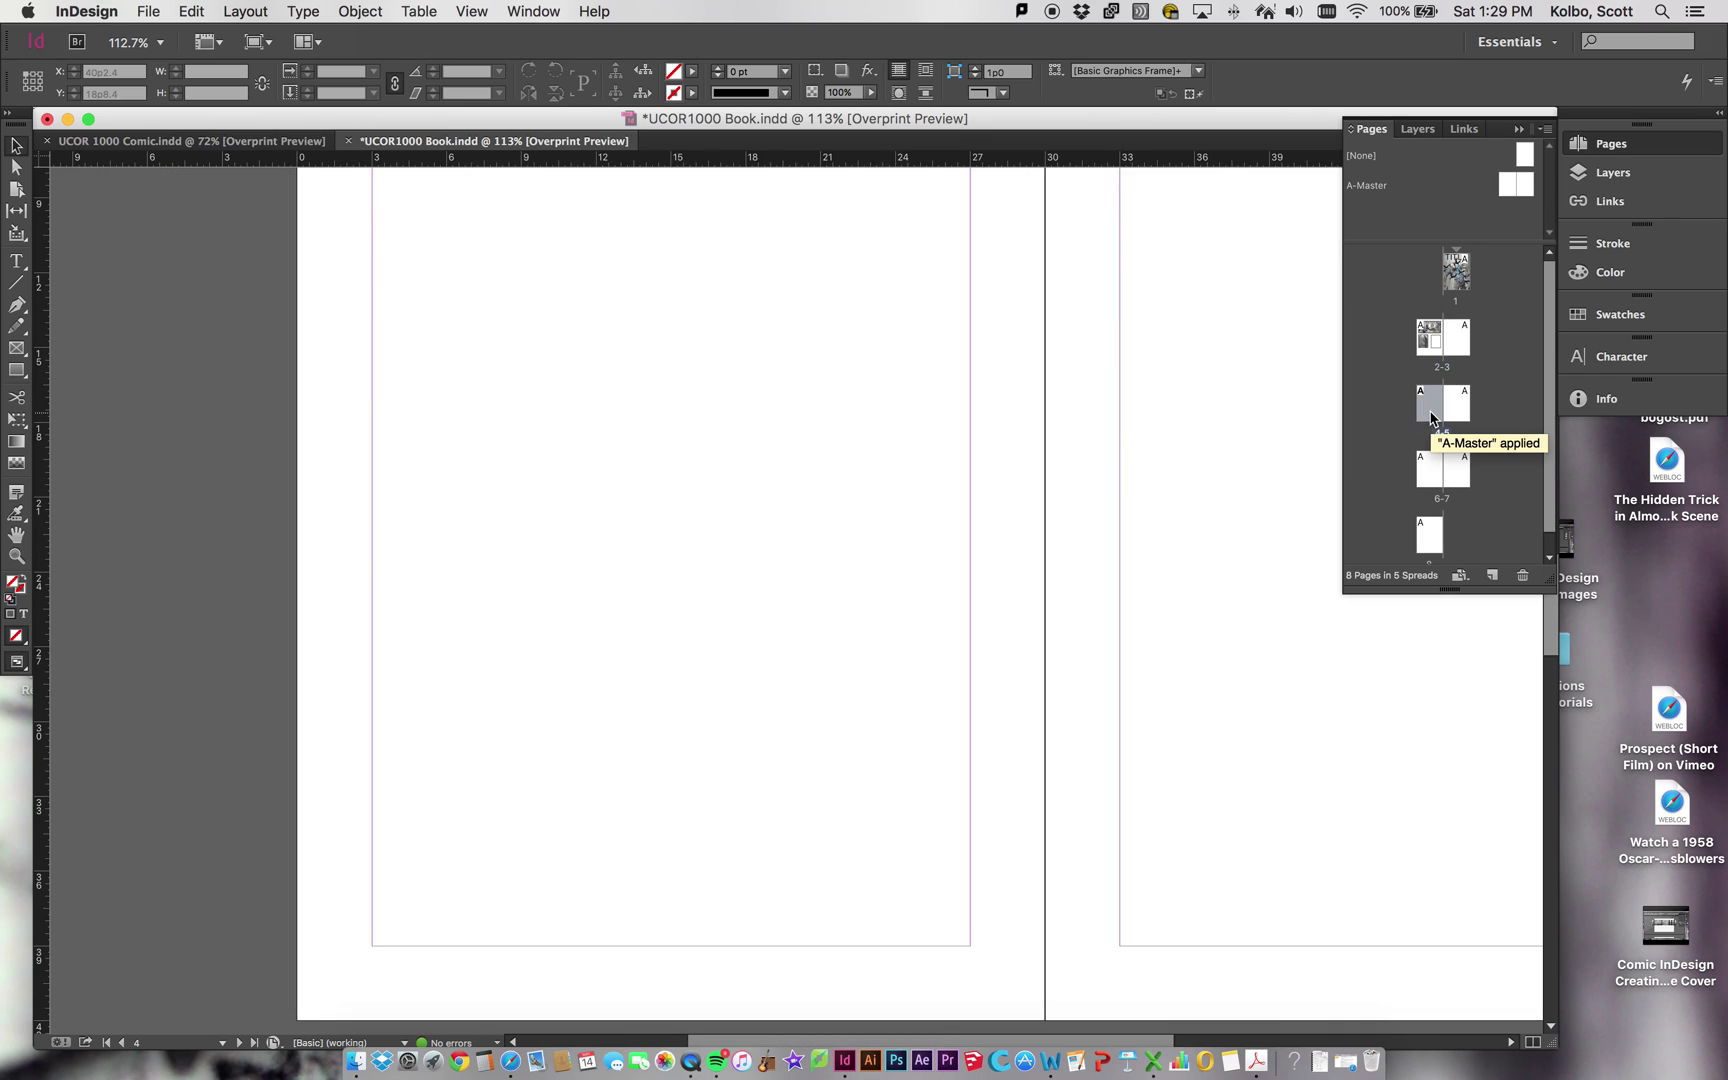
pyautogui.press('super+alt+0')
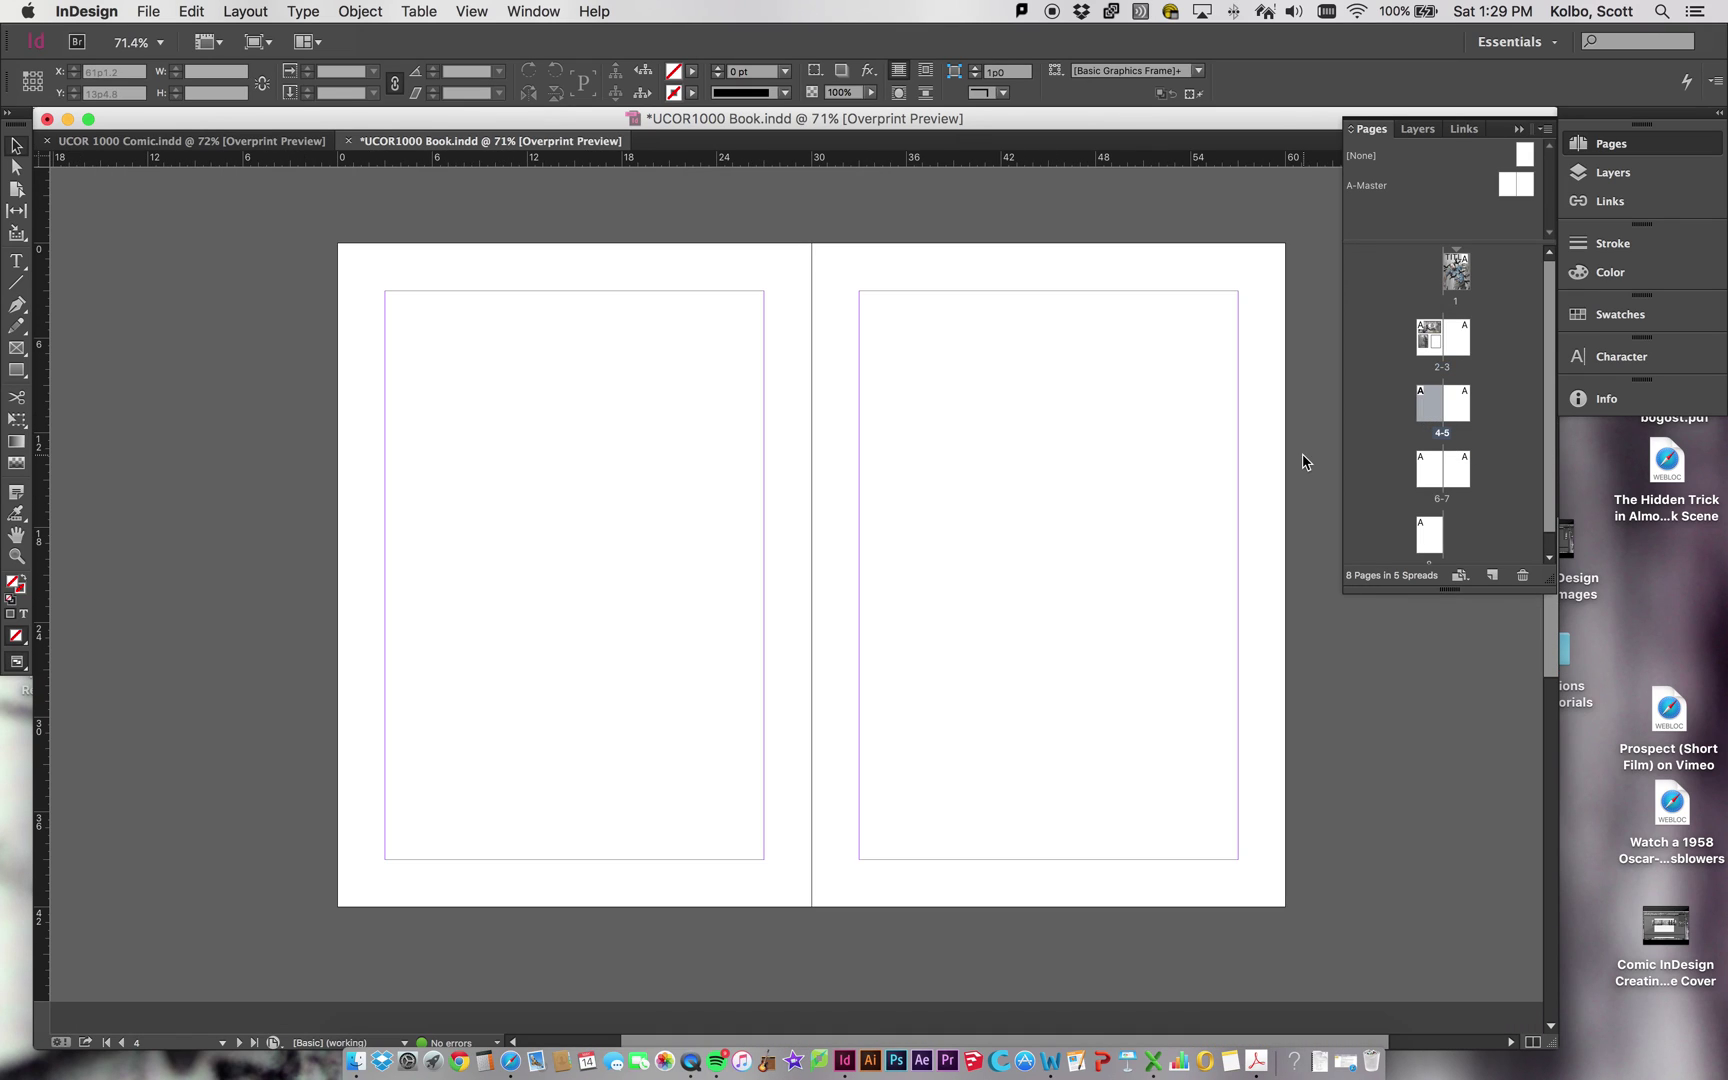
pyautogui.click(1430, 470)
pyautogui.doubleClick(1456, 470)
pyautogui.doubleClick(1431, 537)
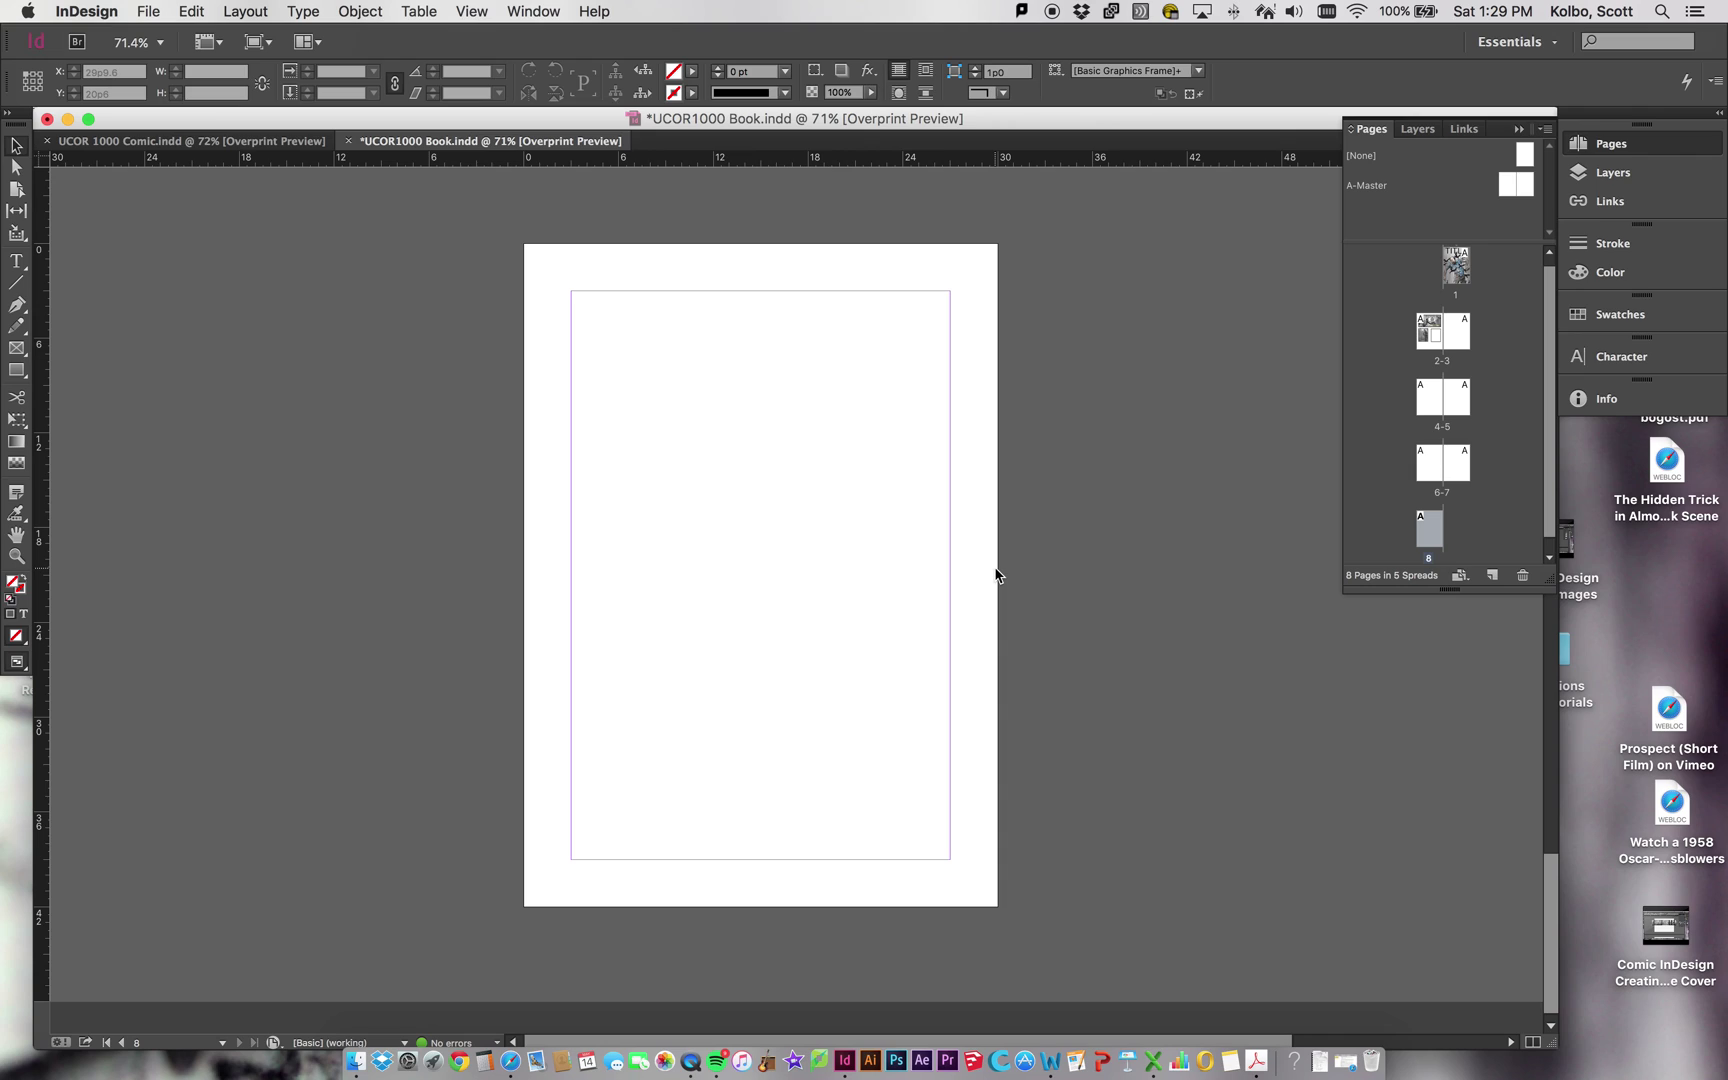
# - Save the book layout and go back through the page 2 spread to the cover on page 1
pyautogui.press('super+s')
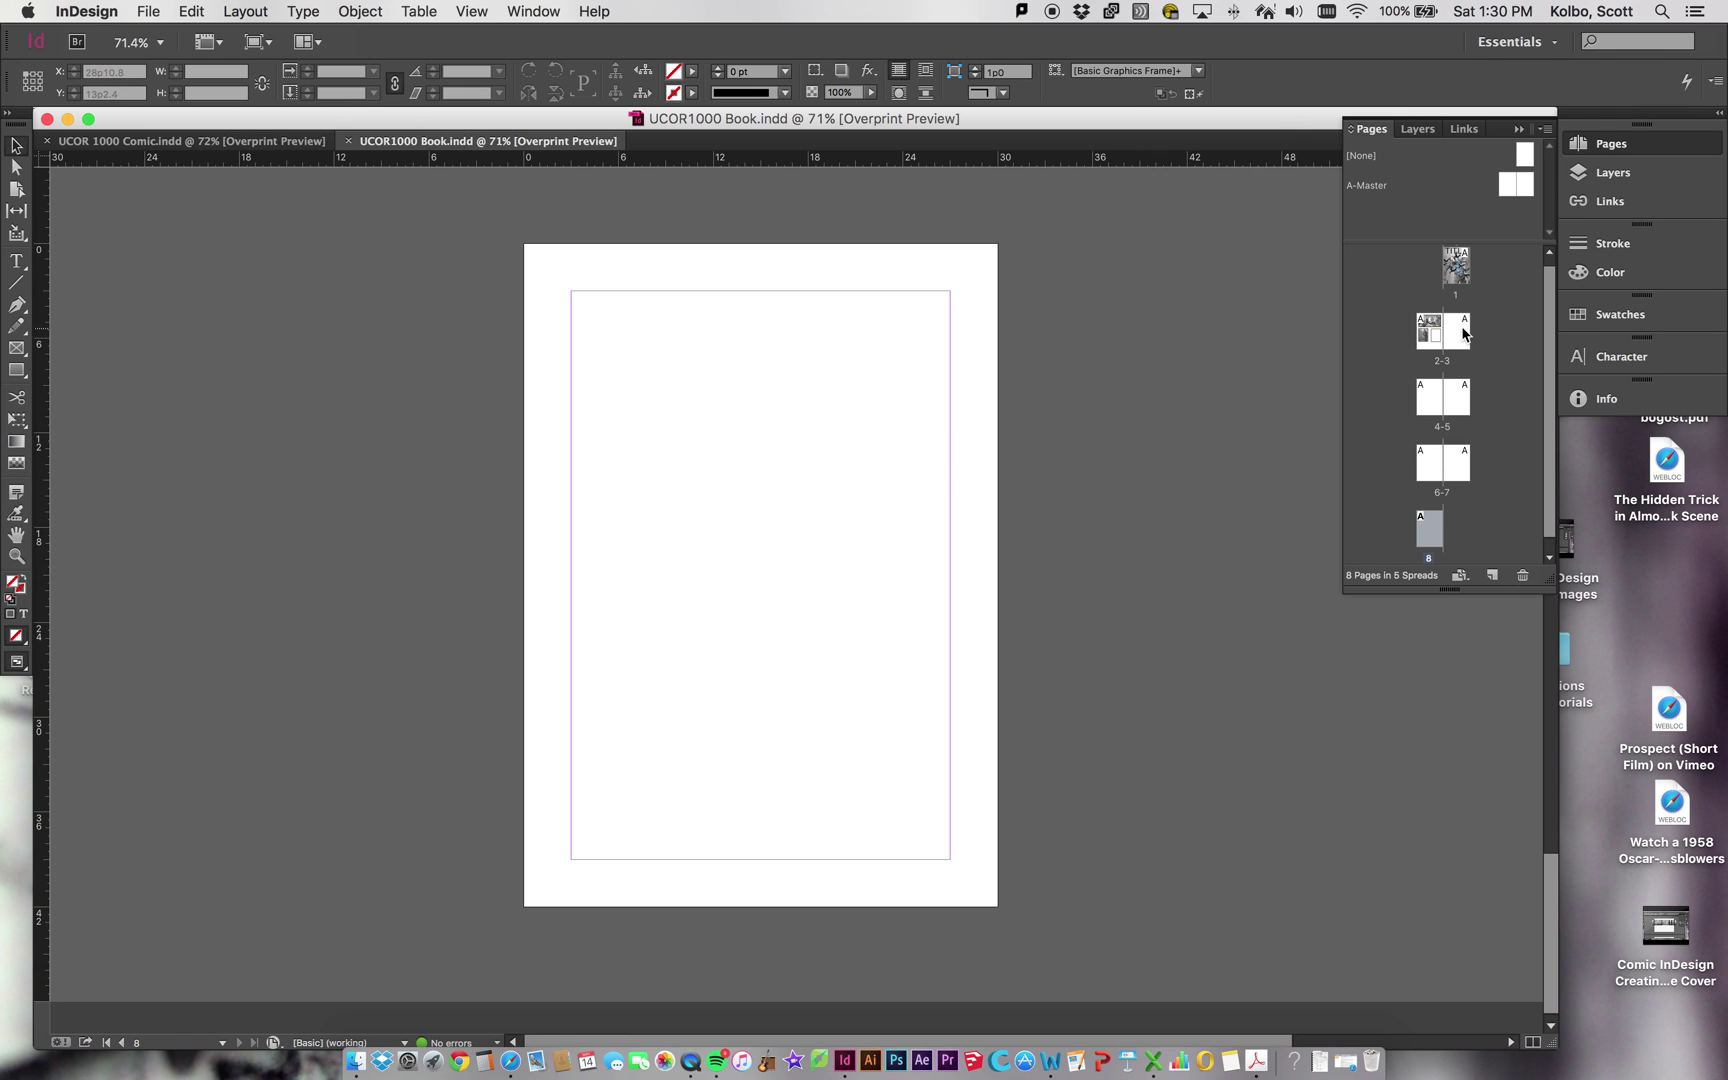
pyautogui.doubleClick(1430, 338)
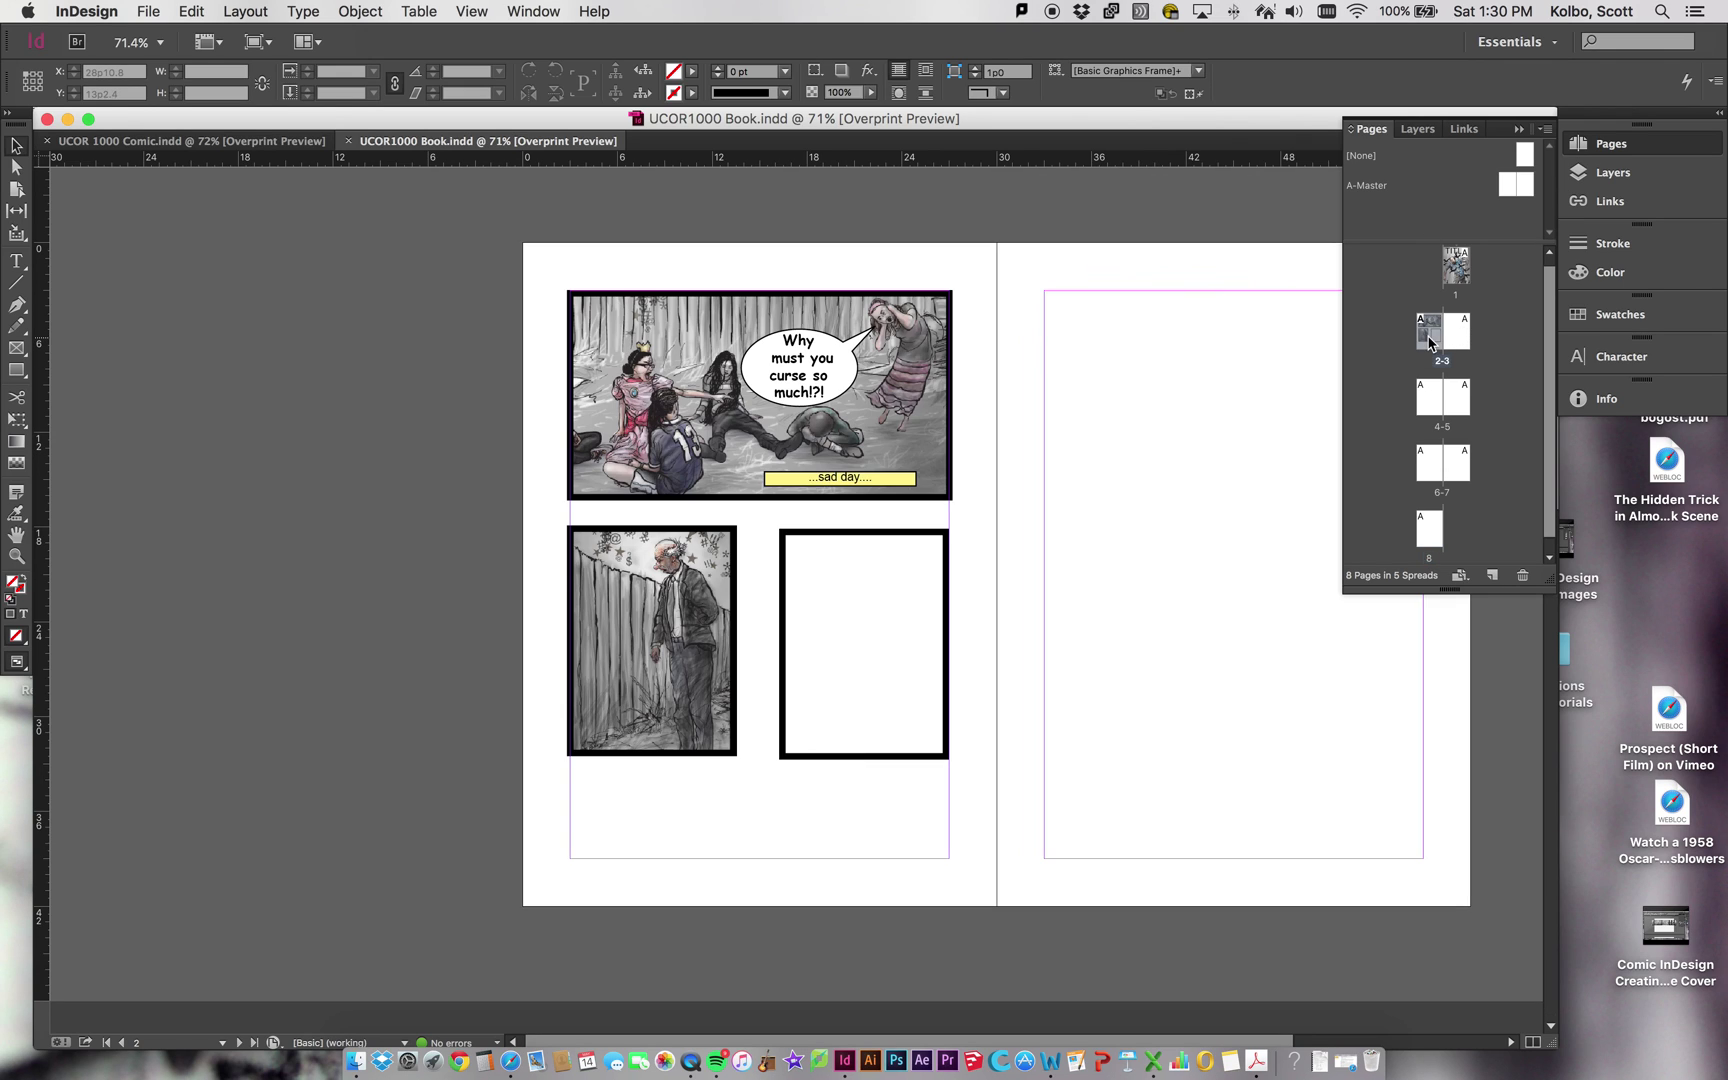
pyautogui.doubleClick(1456, 268)
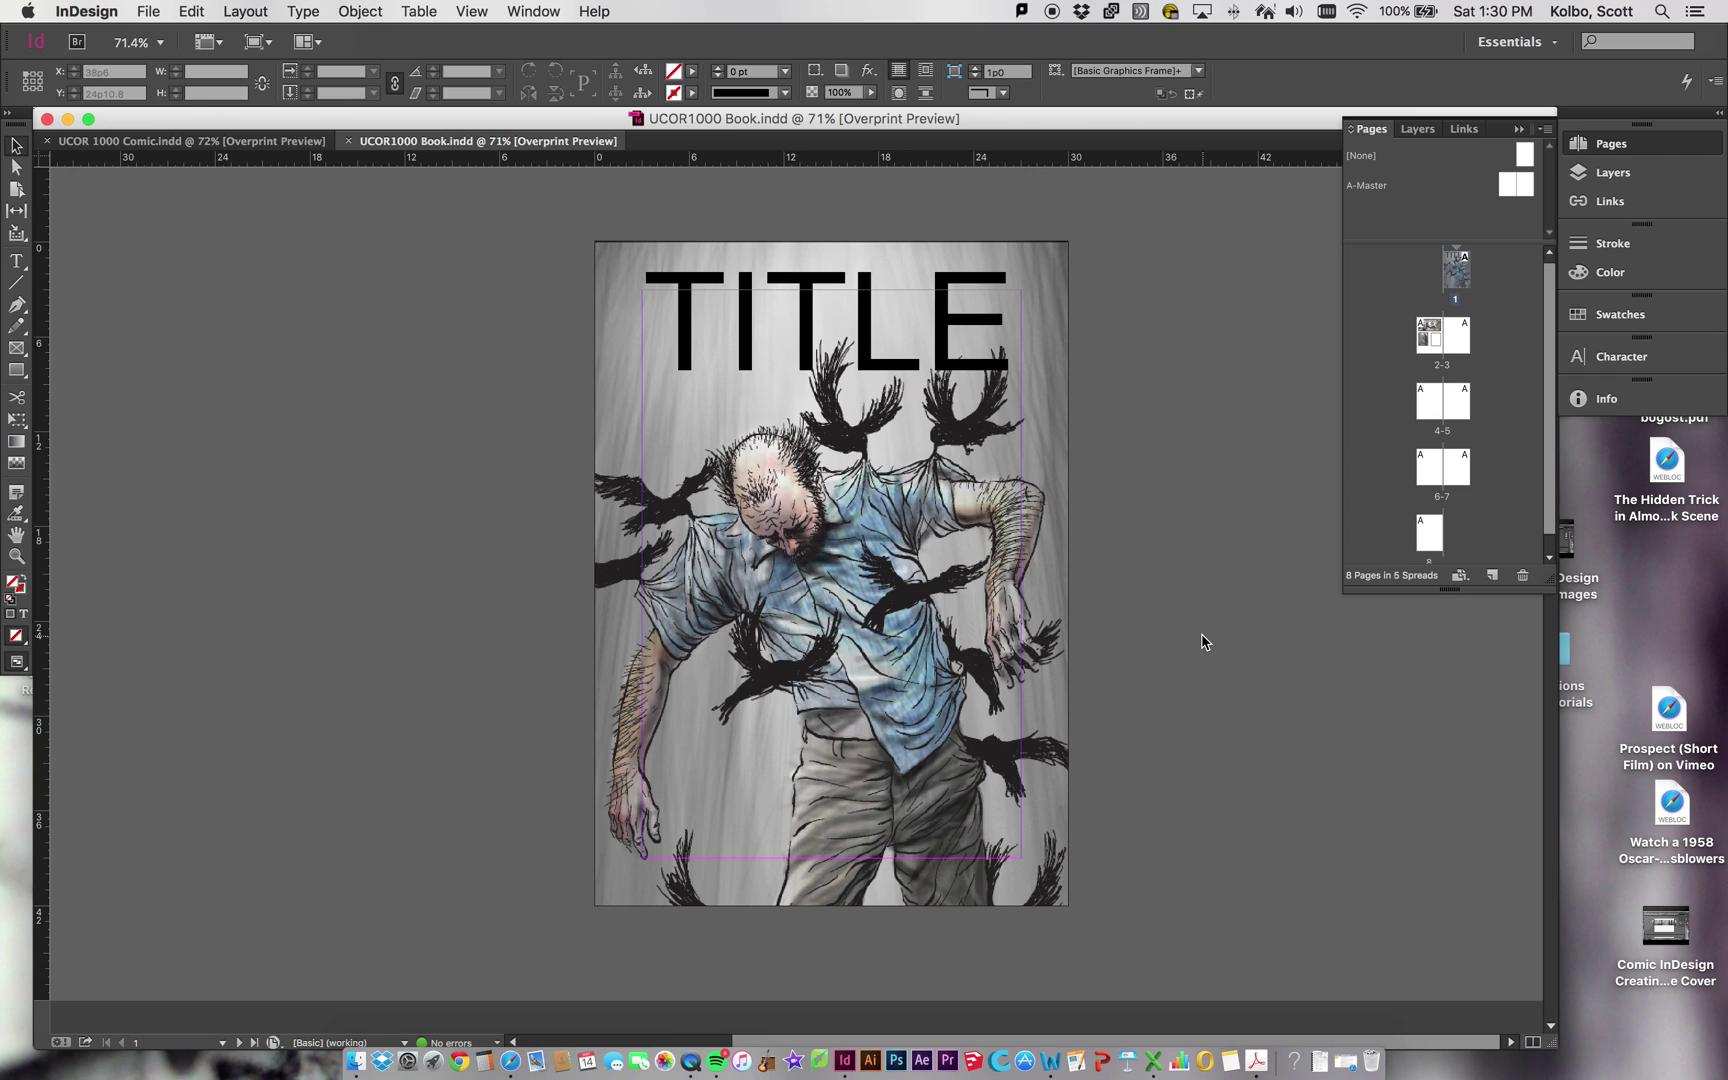